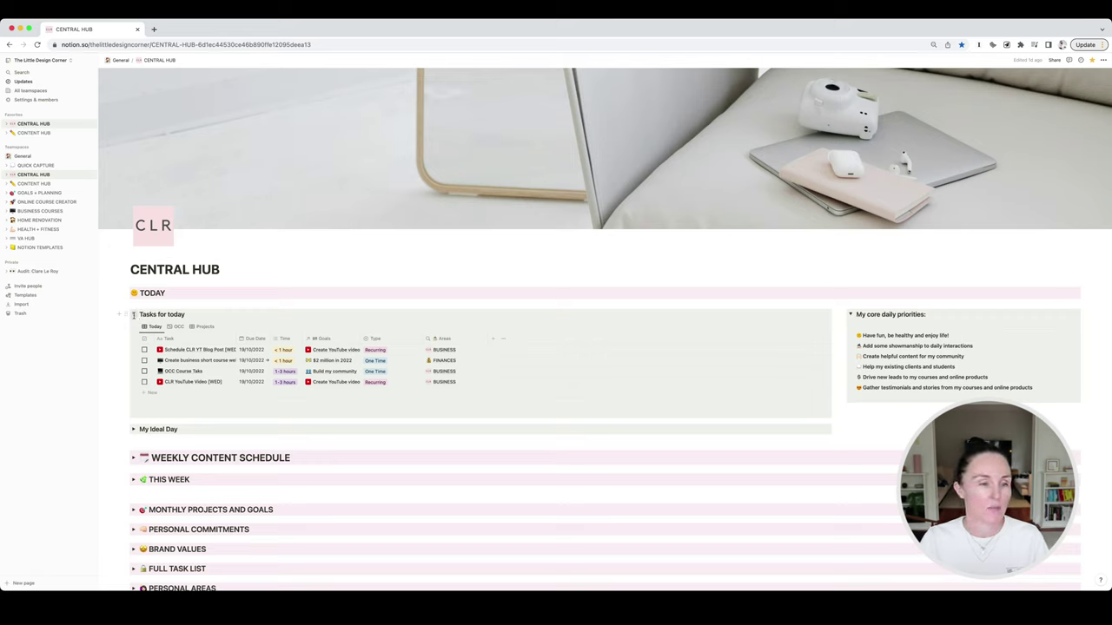
Collapse the Tasks for today section on the CENTRAL HUB page and open the QUICK CAPTURE page
left_click(134, 315)
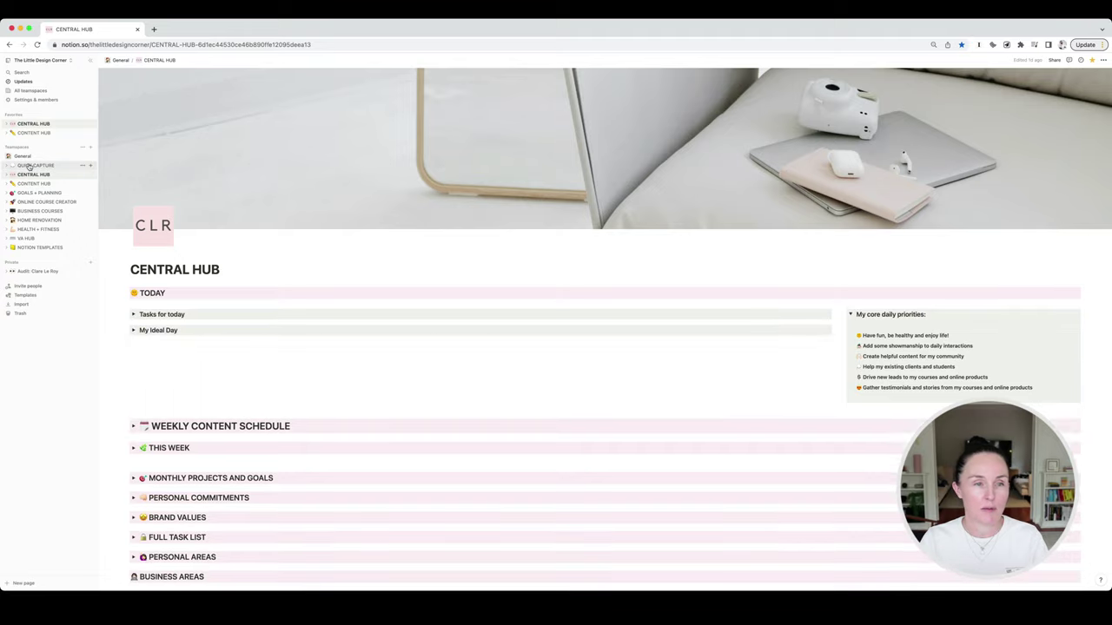
left_click(33, 165)
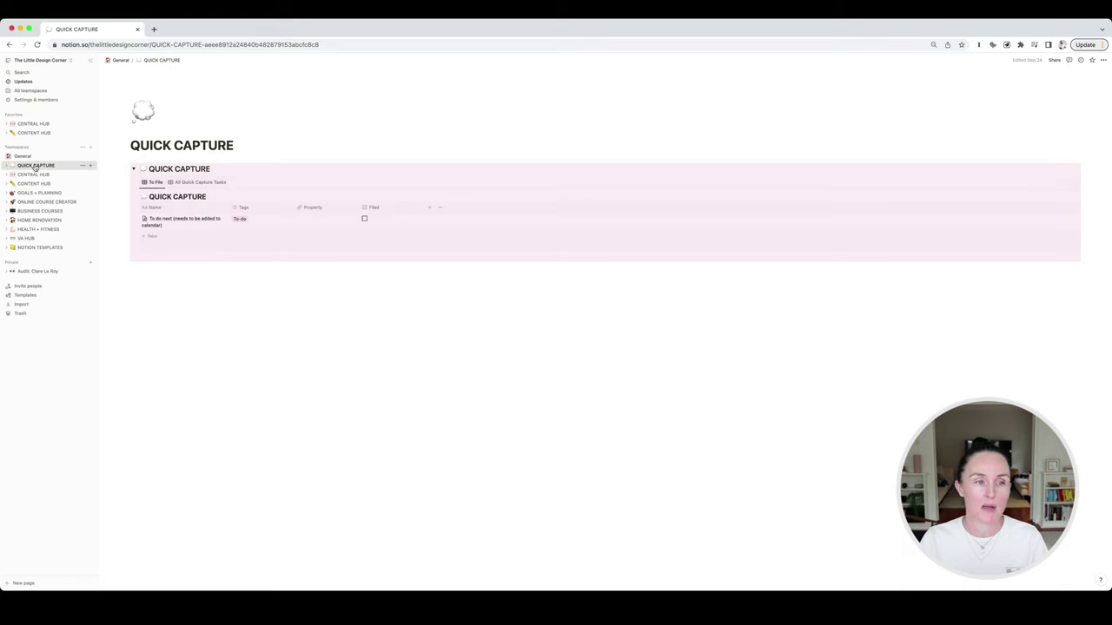
Load clareleroy.com in a new browser tab and open the site's Blog page
left_click(154, 29)
type("clareleroy.com")
key("Return")
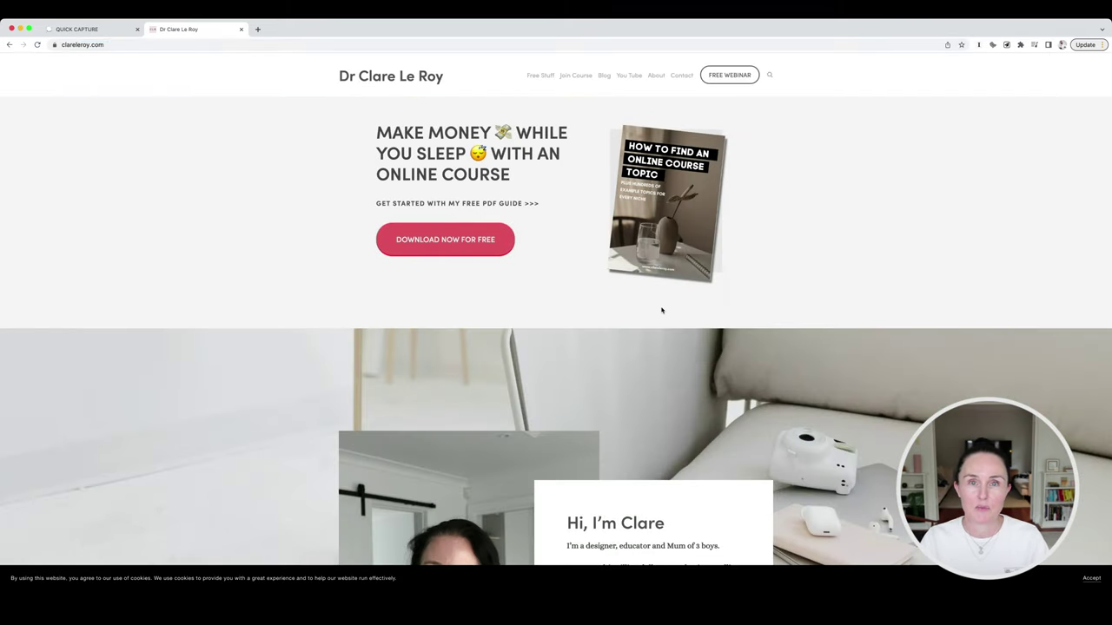
scroll(660, 310, "down", 1)
scroll(593, 96, "up", 1)
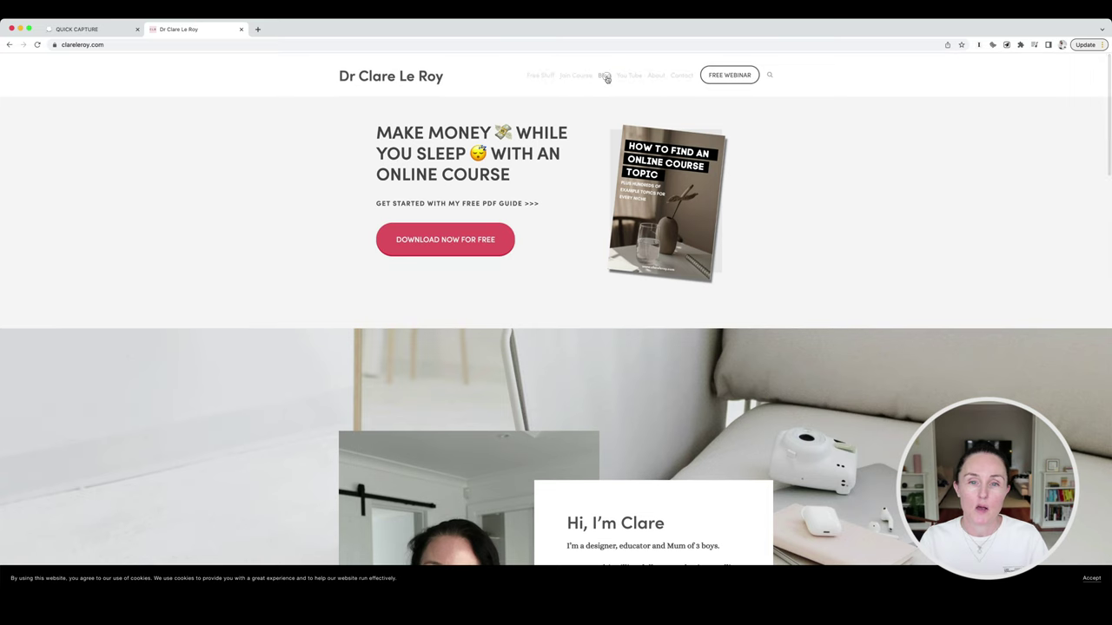
left_click(605, 77)
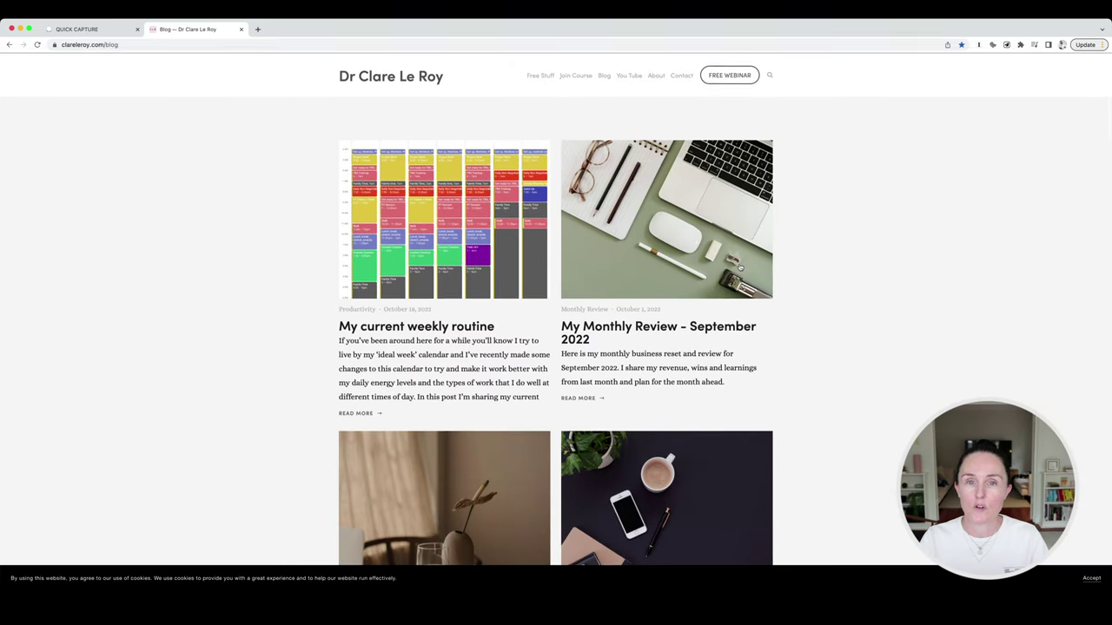
Save the blog page to QUICK CAPTURE with the Save to Notion extension, tagged To-do and Content Idea
left_click(1006, 46)
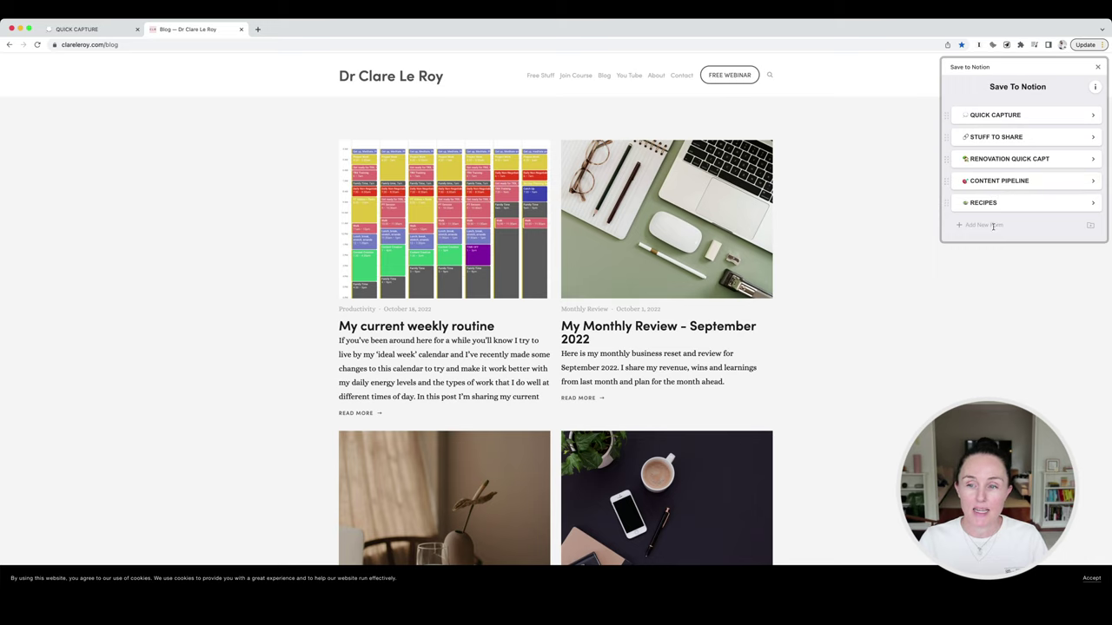
left_click(991, 116)
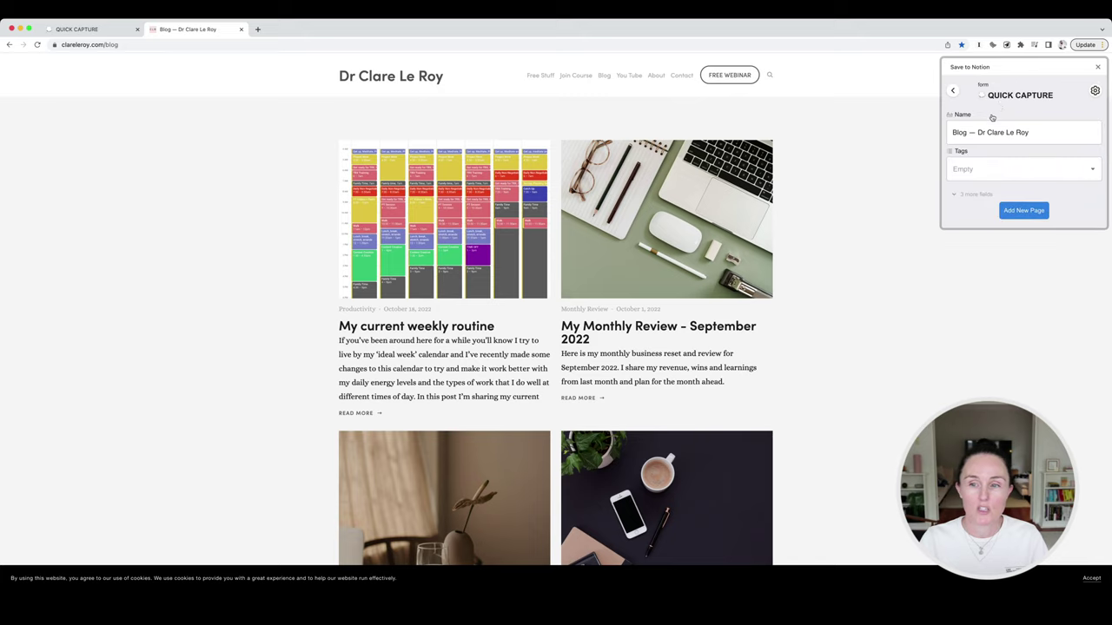
left_click(973, 168)
left_click(964, 108)
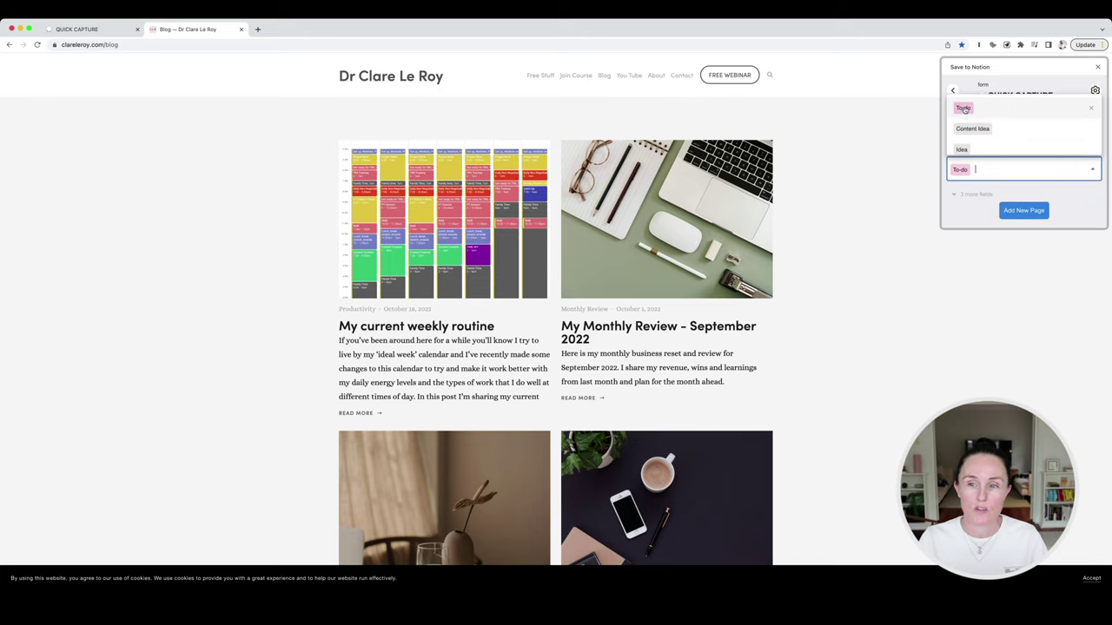
left_click(976, 125)
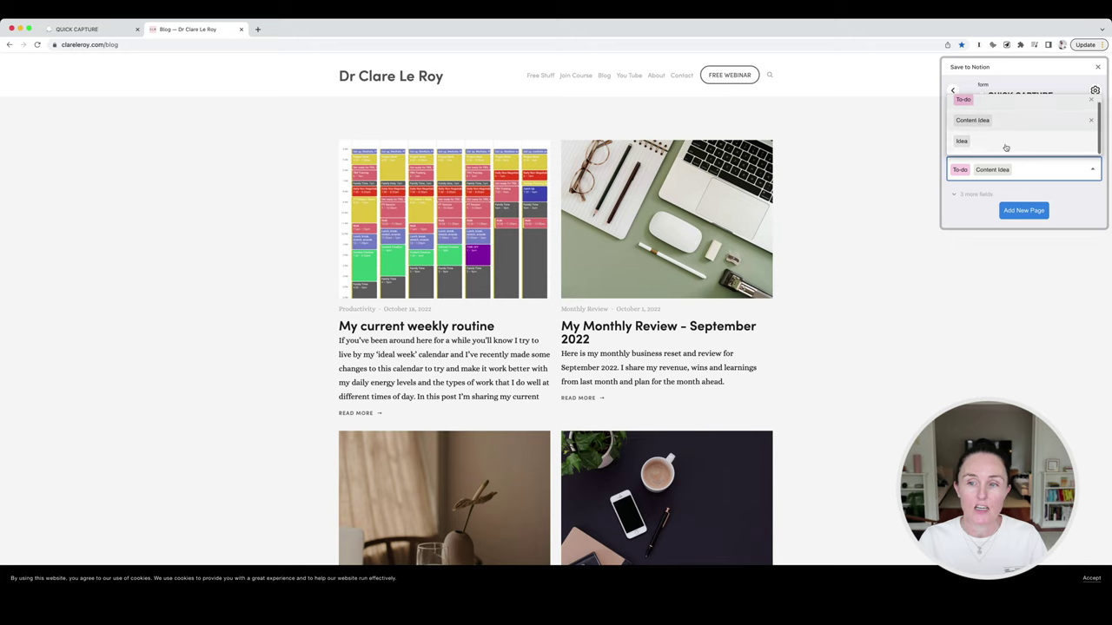
left_click(1024, 210)
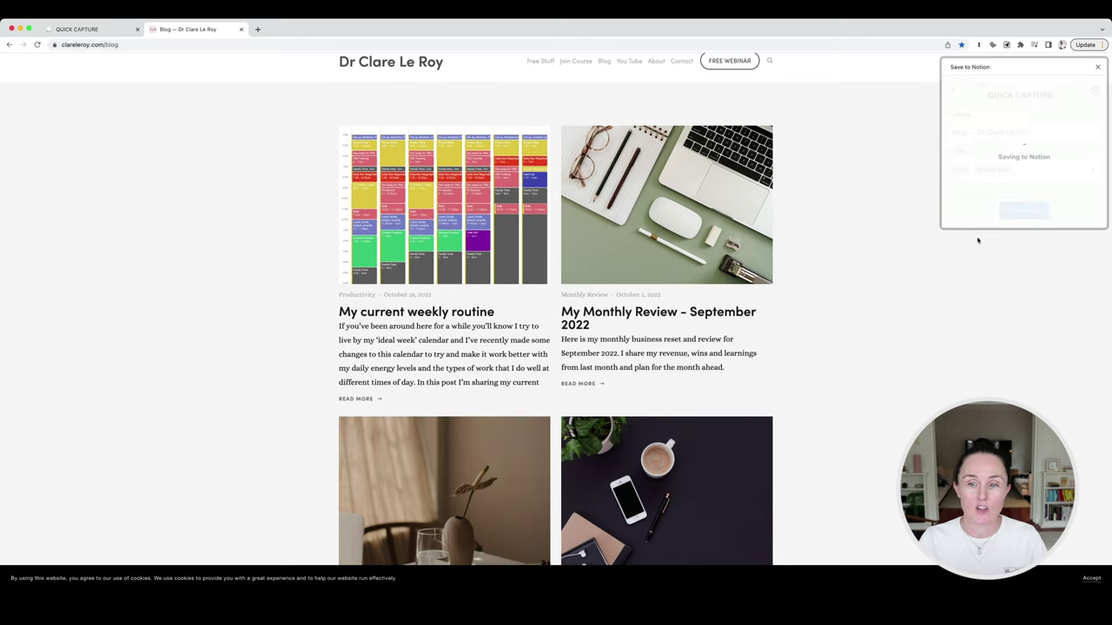
Check the QUICK CAPTURE table in Notion for the saved blog page entry
left_click(94, 31)
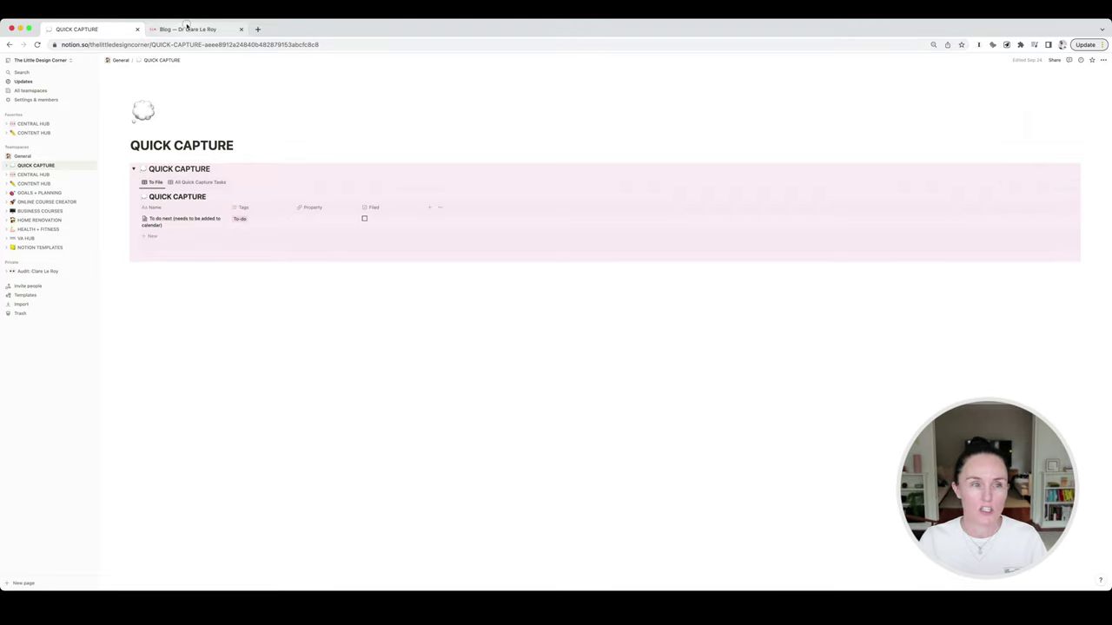
left_click(187, 29)
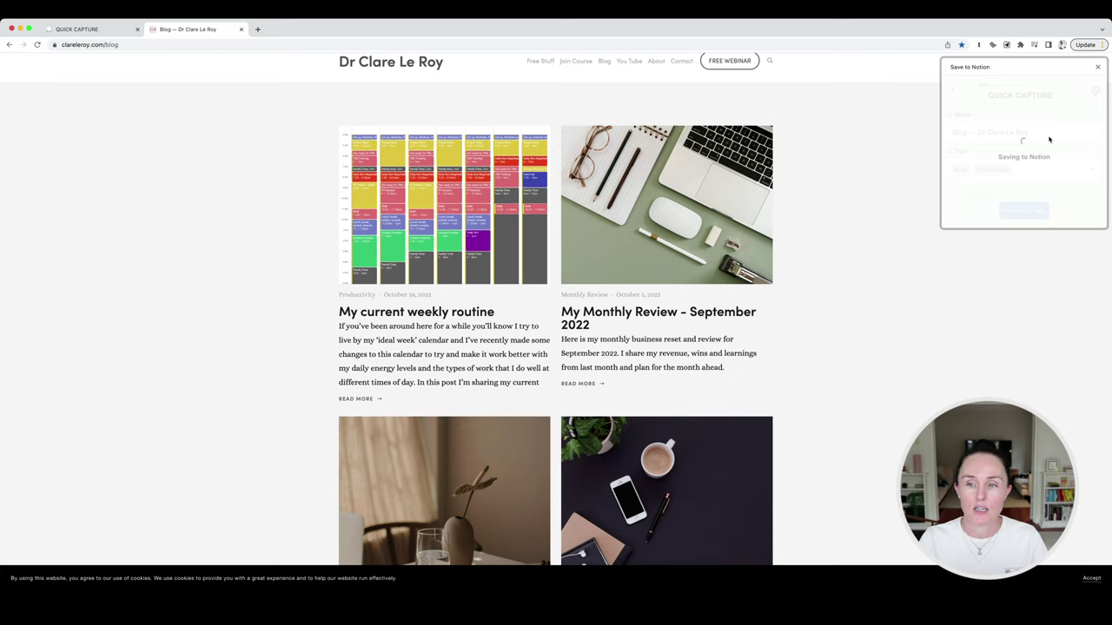
left_click(65, 29)
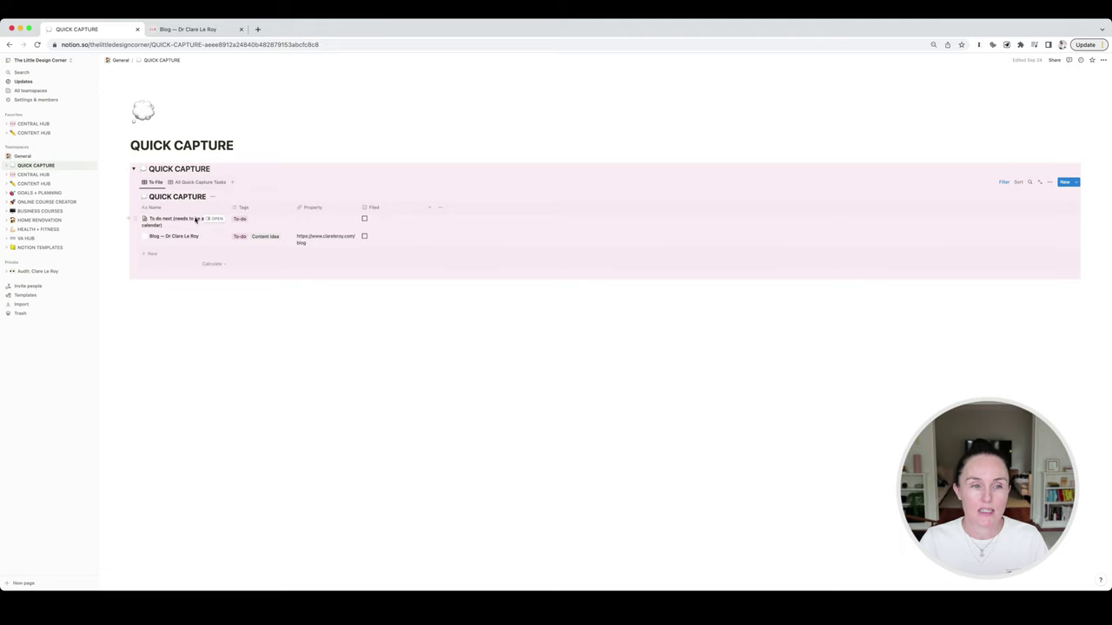
Return to the blog page and reopen the Save to Notion extension to view its list of forms
left_click(180, 30)
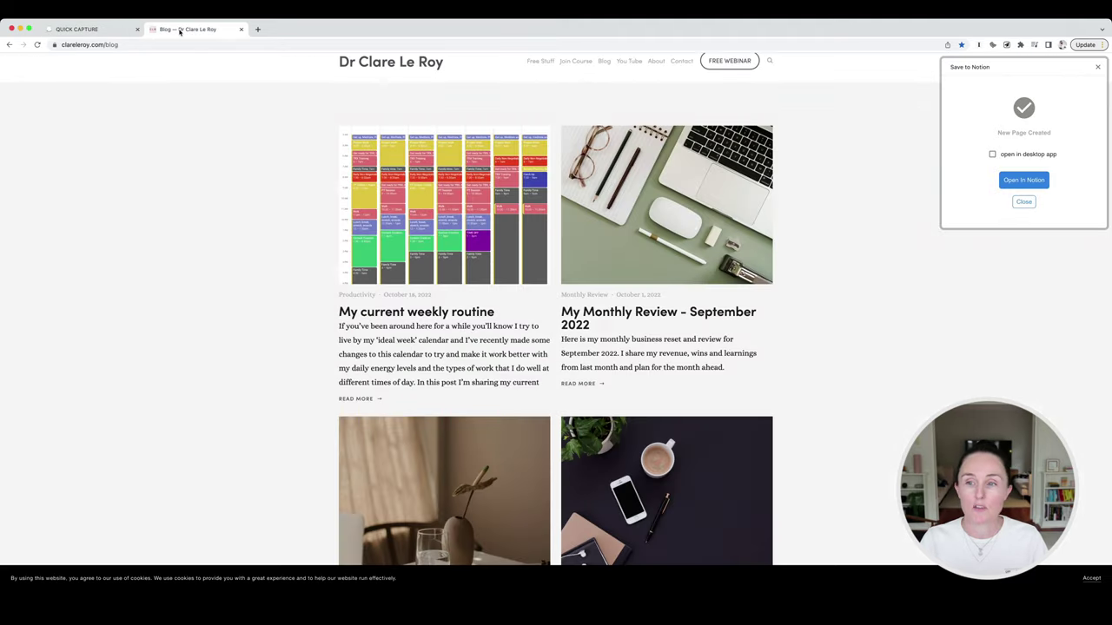
left_click(1006, 45)
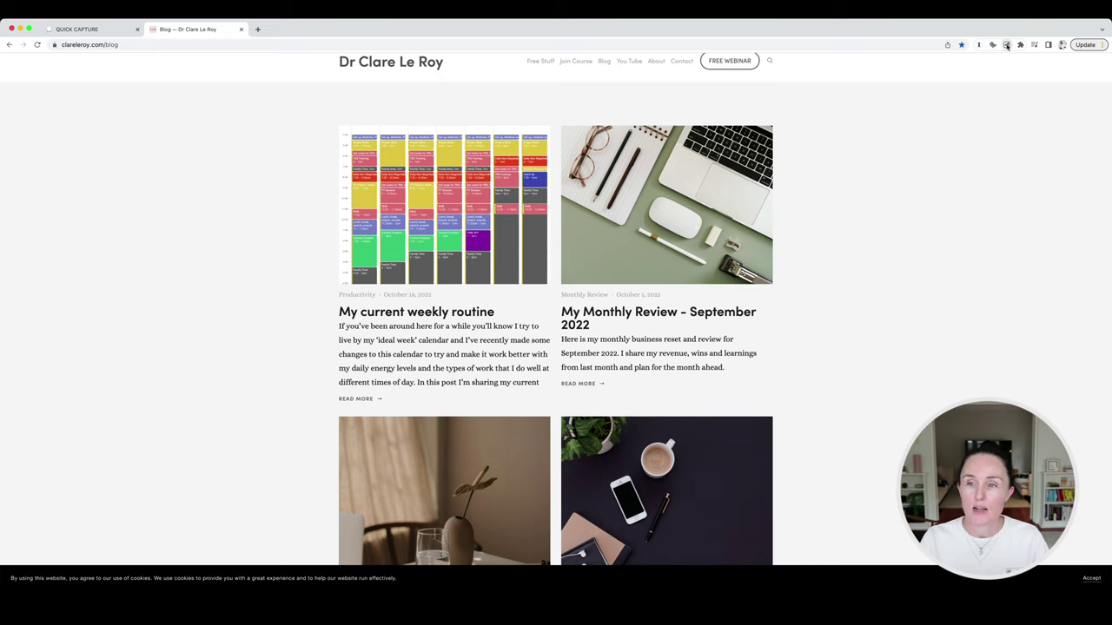
left_click(1007, 45)
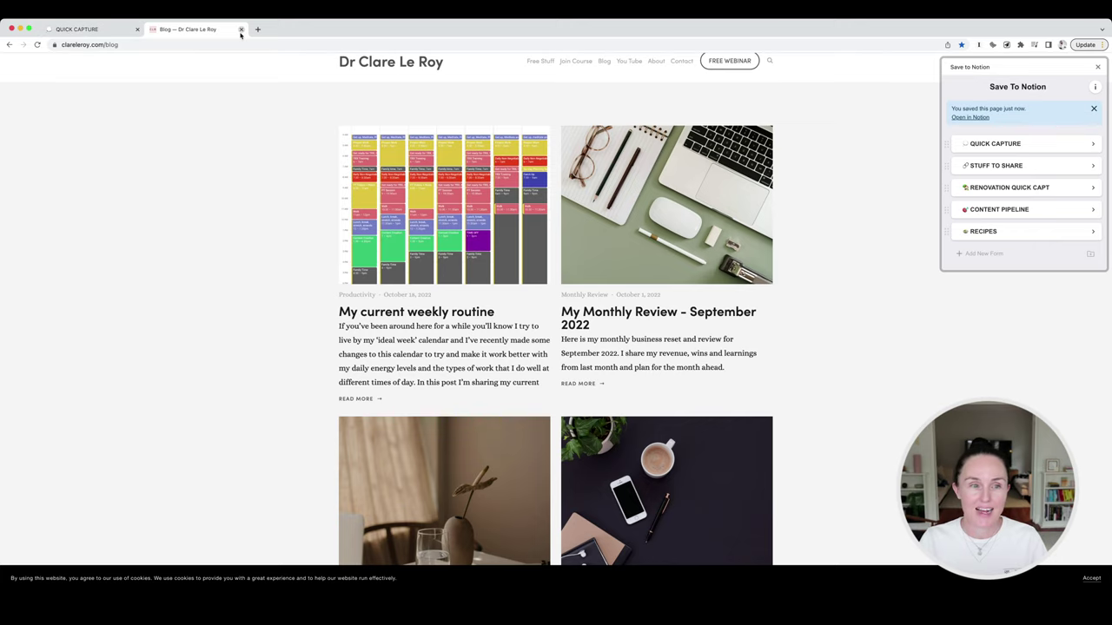
Switch back to Notion, open the CENTRAL HUB page and look over its sections
left_click(57, 29)
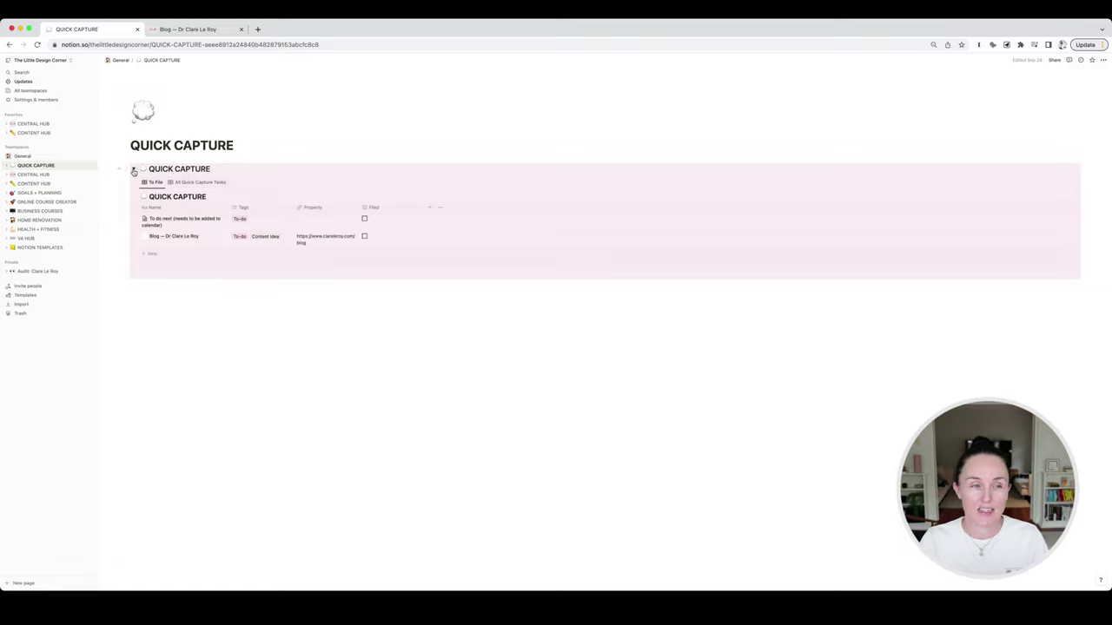
left_click(27, 176)
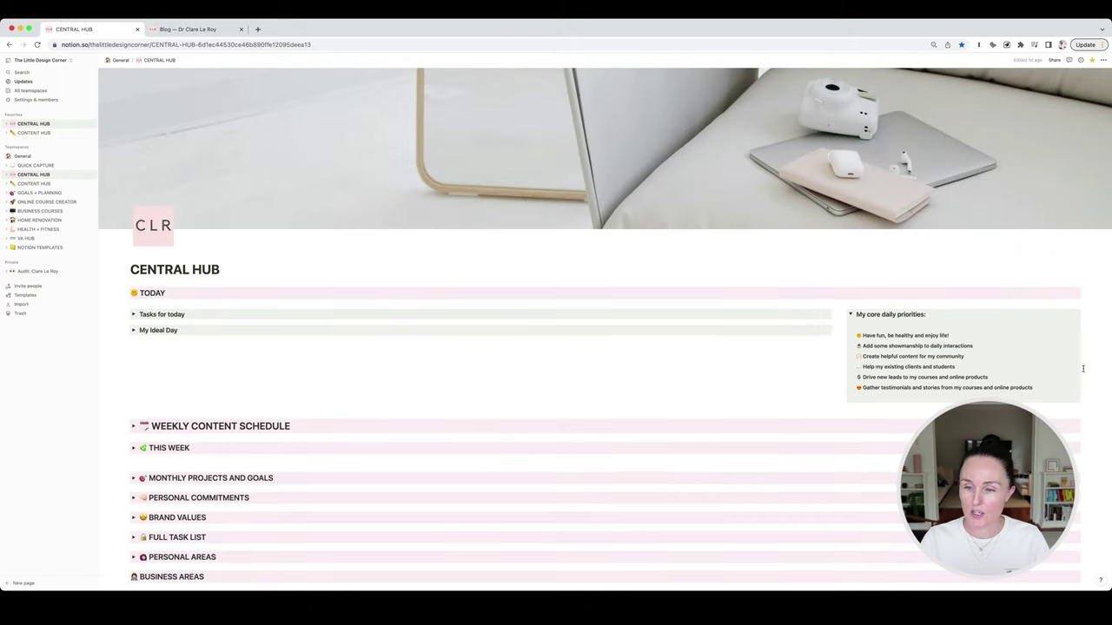
scroll(583, 341, "down", 2)
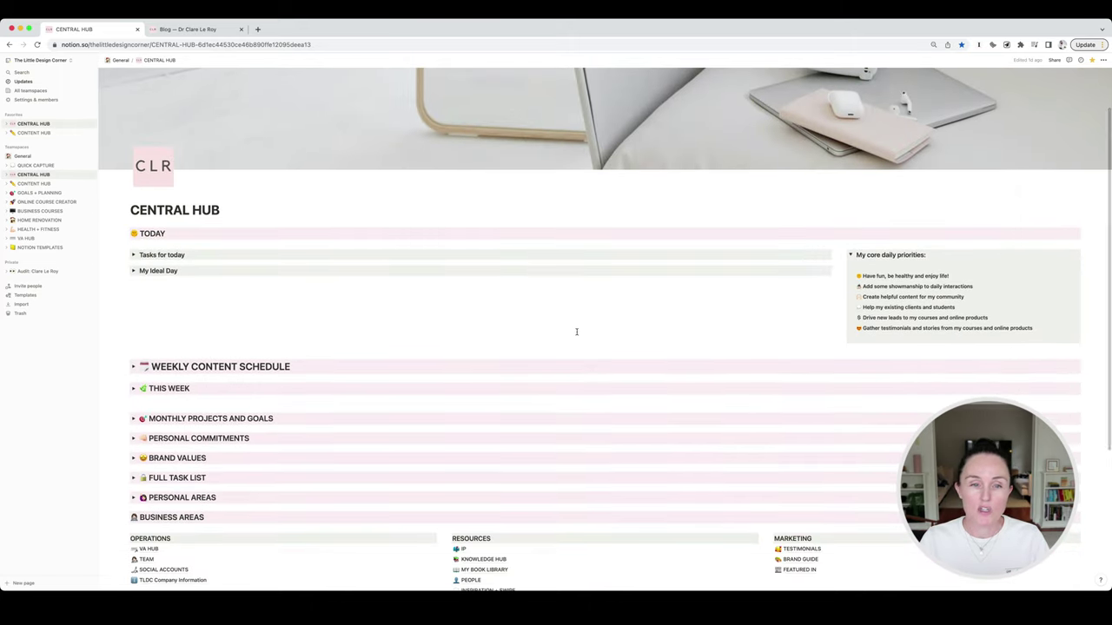
scroll(575, 332, "down", 5)
scroll(576, 334, "up", 5)
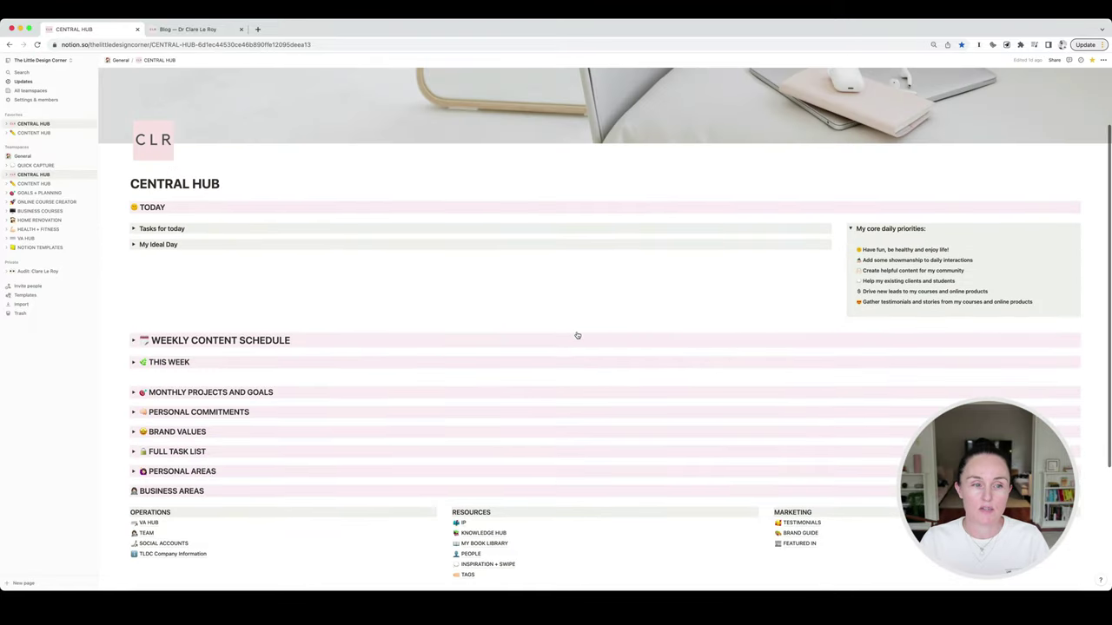
scroll(577, 335, "up", 2)
Expand the Tasks for today section and review the tasks in its Today table
left_click(134, 292)
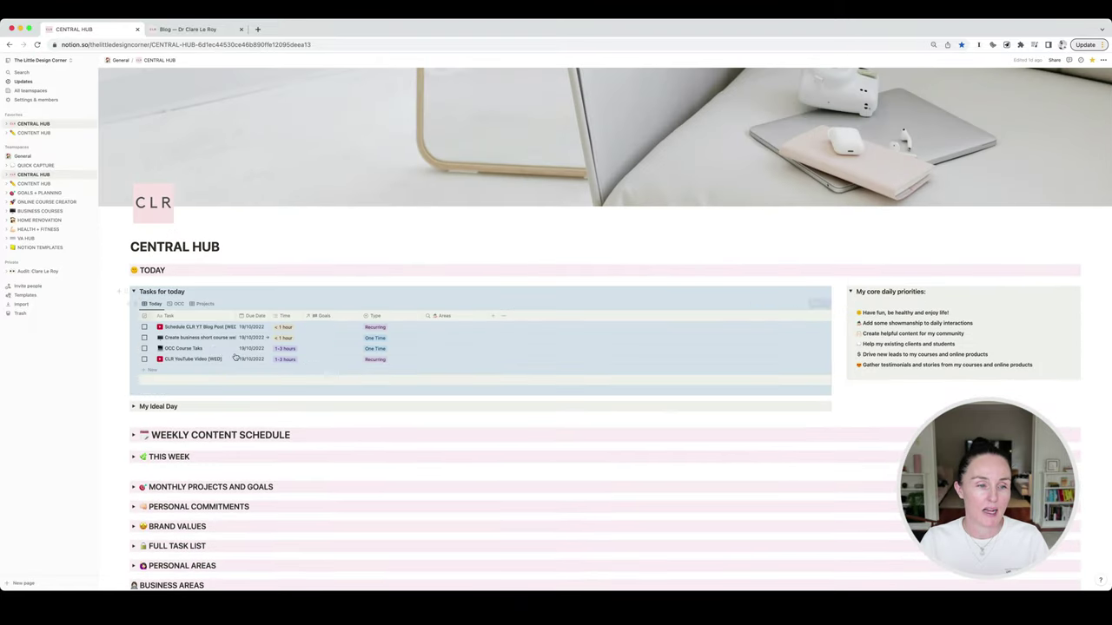
left_click(109, 345)
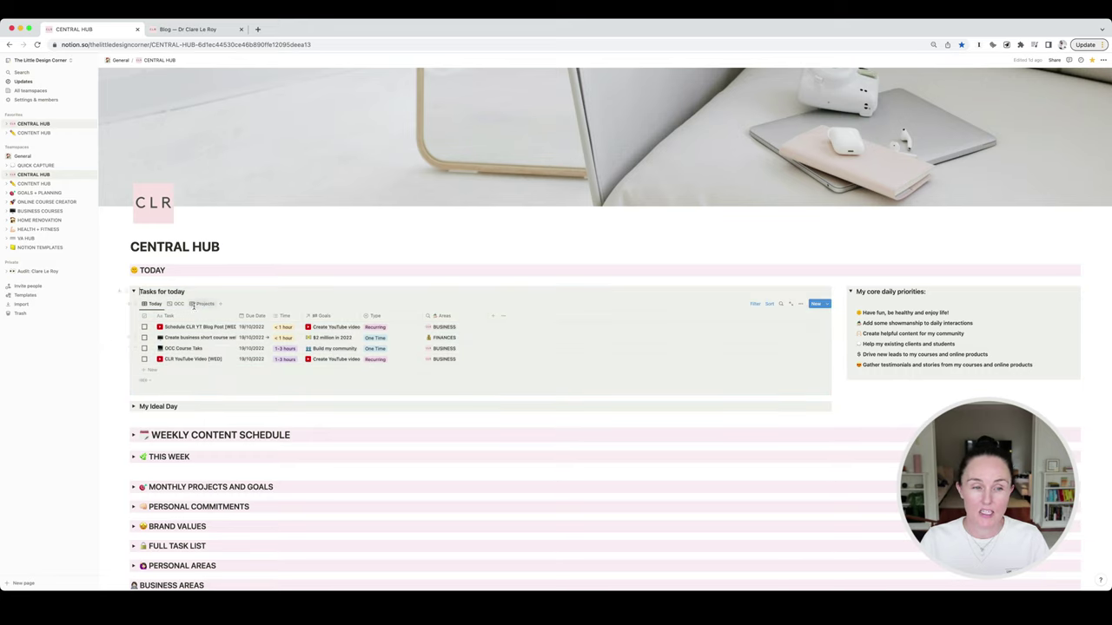
scroll(201, 317, "down", 1)
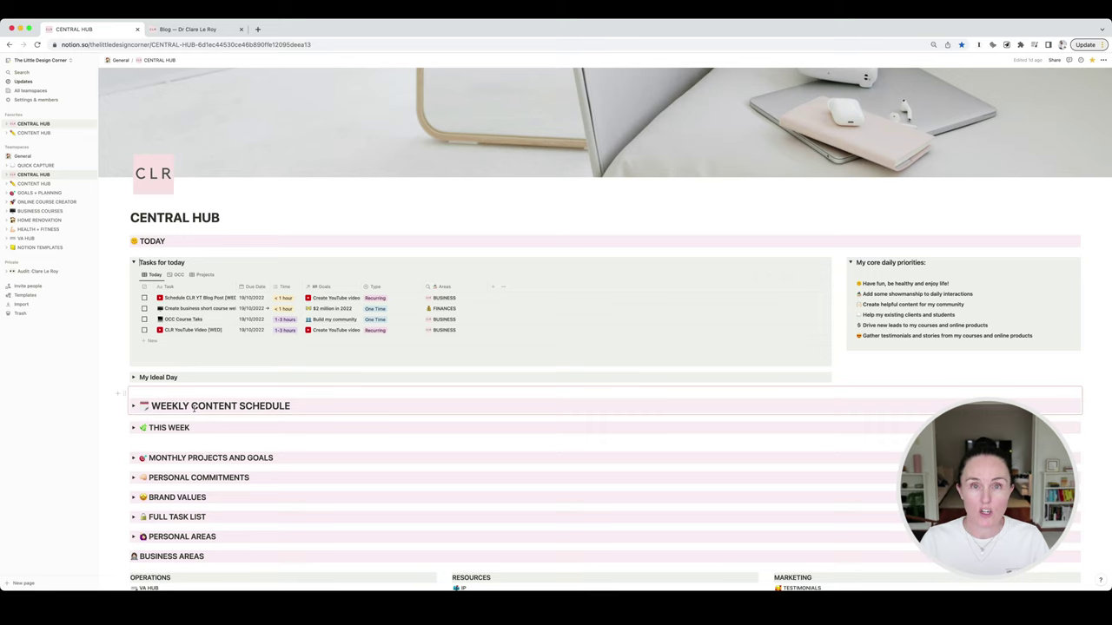
scroll(333, 316, "up", 2)
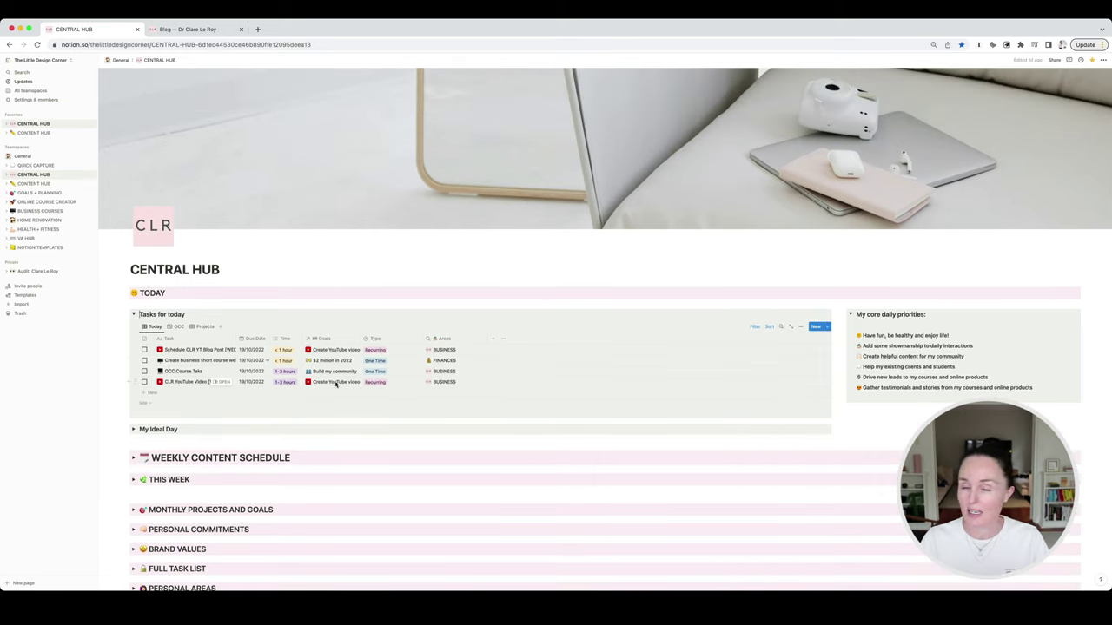
scroll(336, 383, "down", 1)
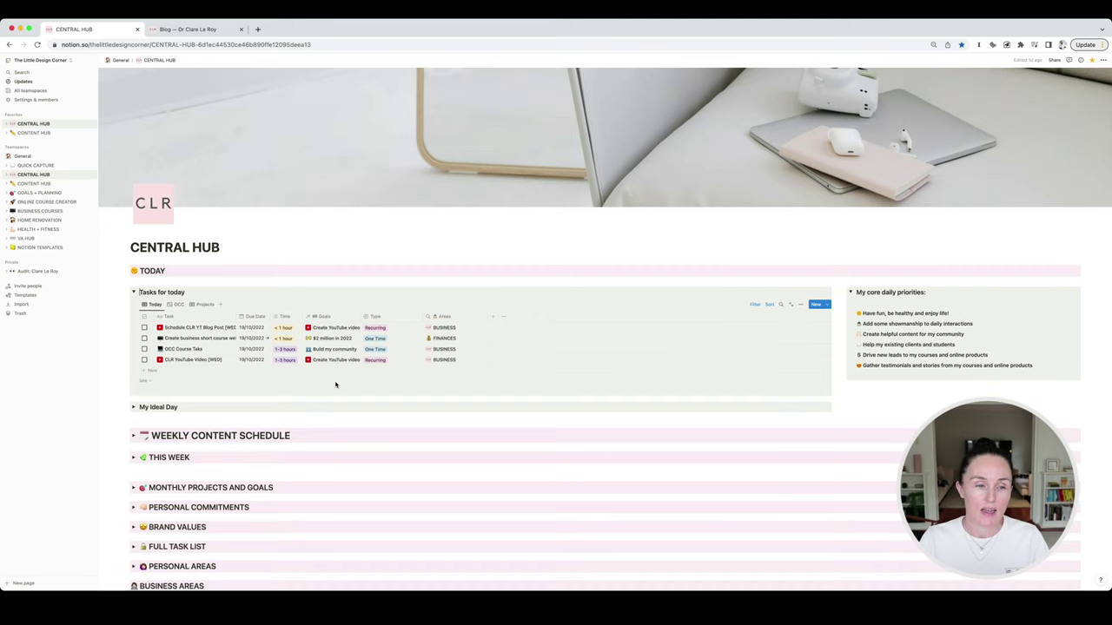
scroll(287, 348, "down", 2)
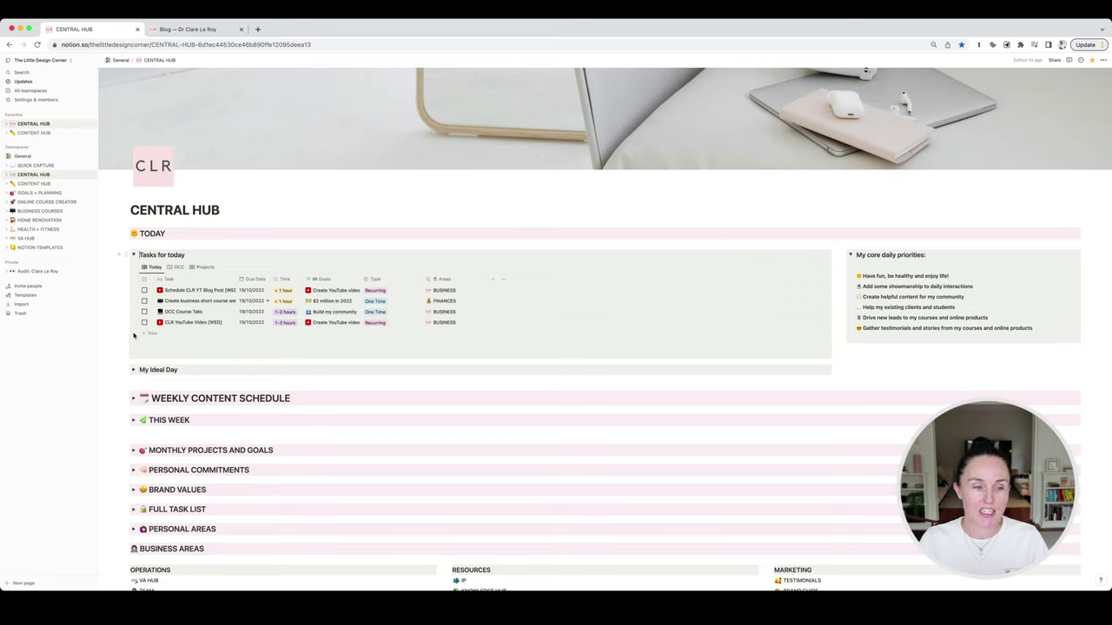
Set the due date of the OCC Course task to 20/10/2022 in the Today table
left_click(251, 311)
left_click(290, 388)
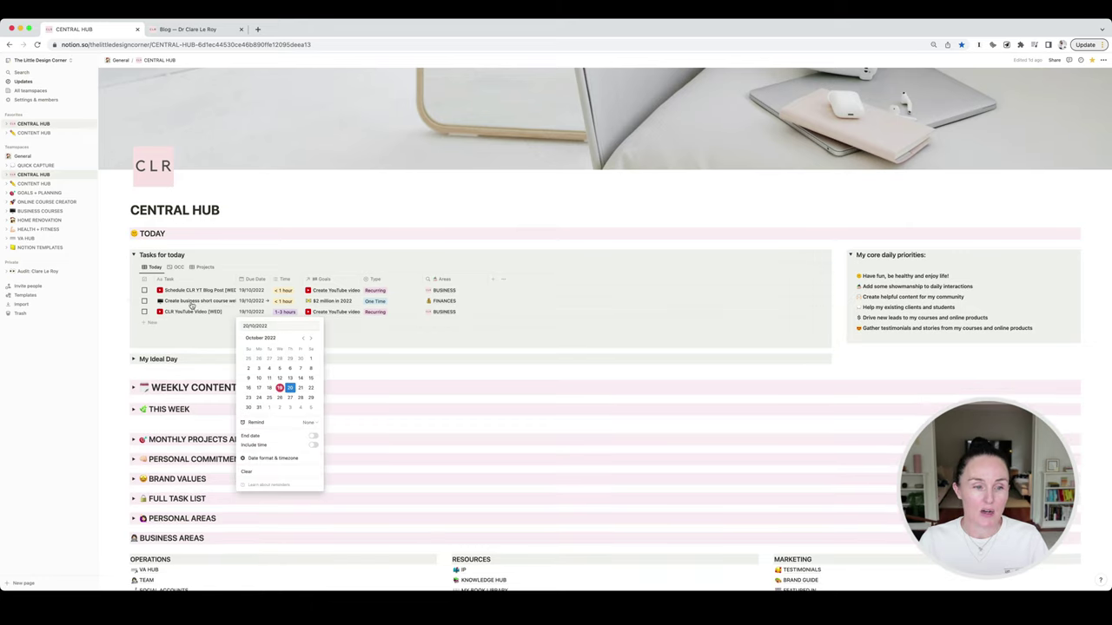
left_click(250, 300)
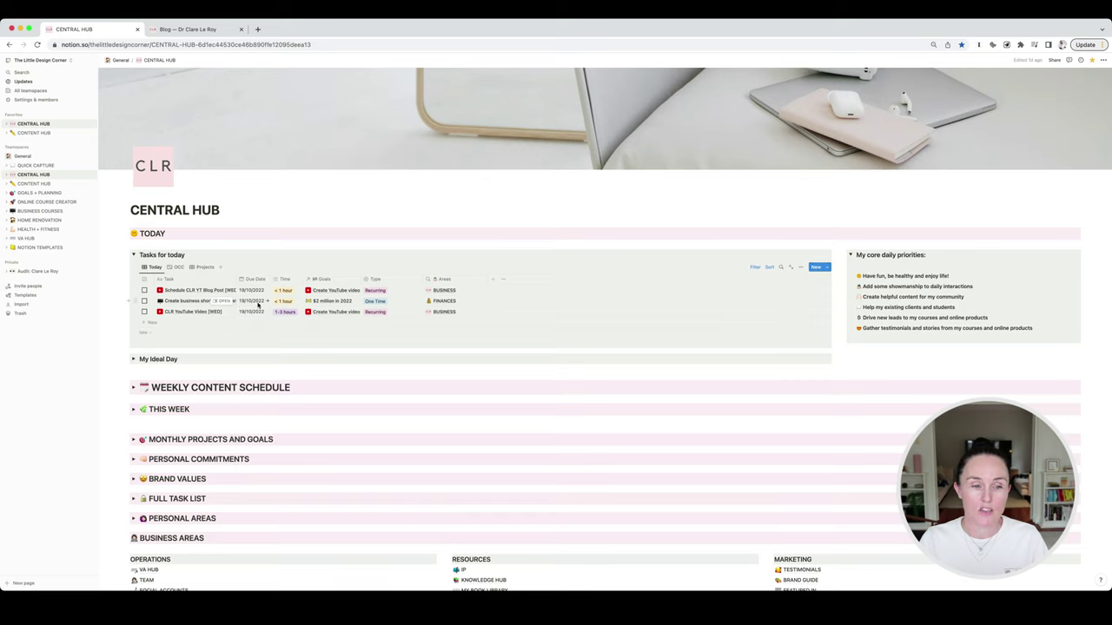
View the due date range of the Create business short course task without changing it
left_click(258, 302)
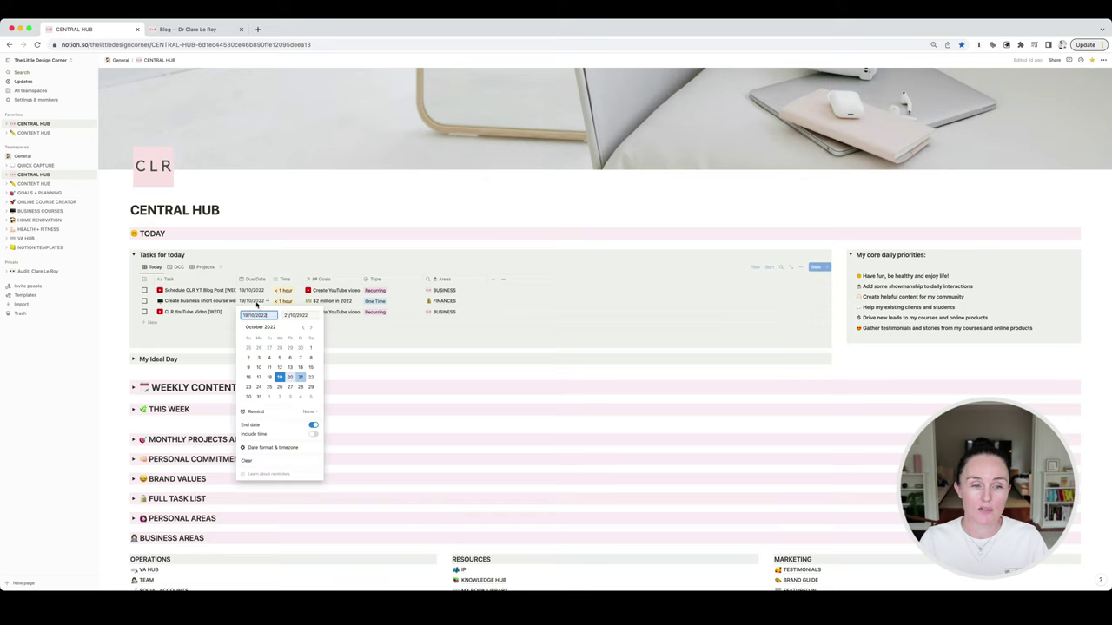
left_click(111, 305)
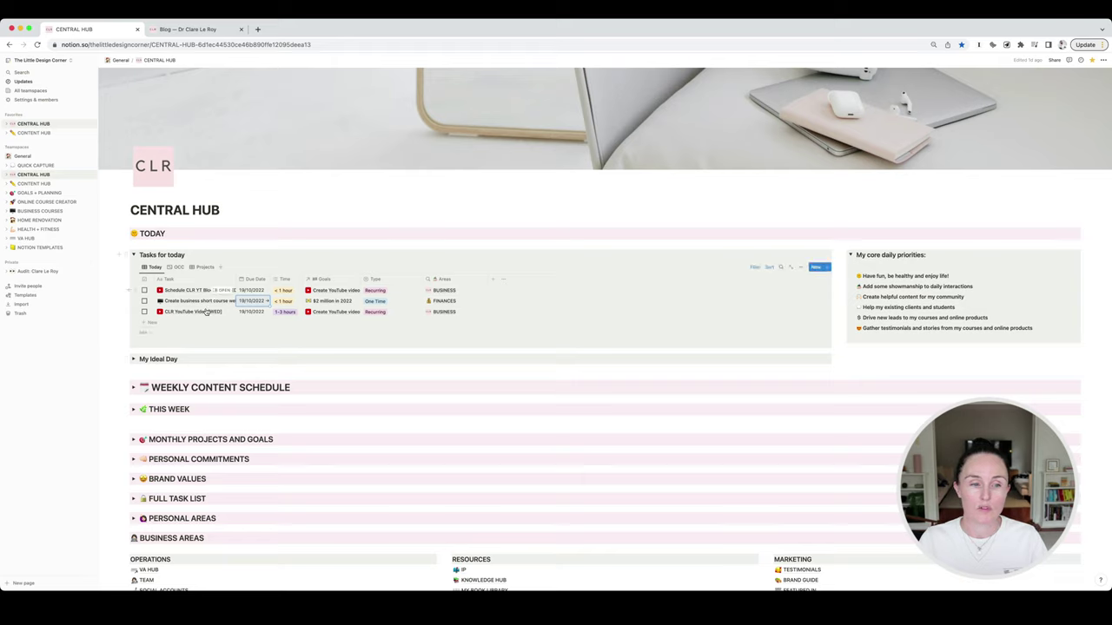
Show the OCC timeline view of Tasks for today and examine how the course tasks are scheduled
left_click(177, 266)
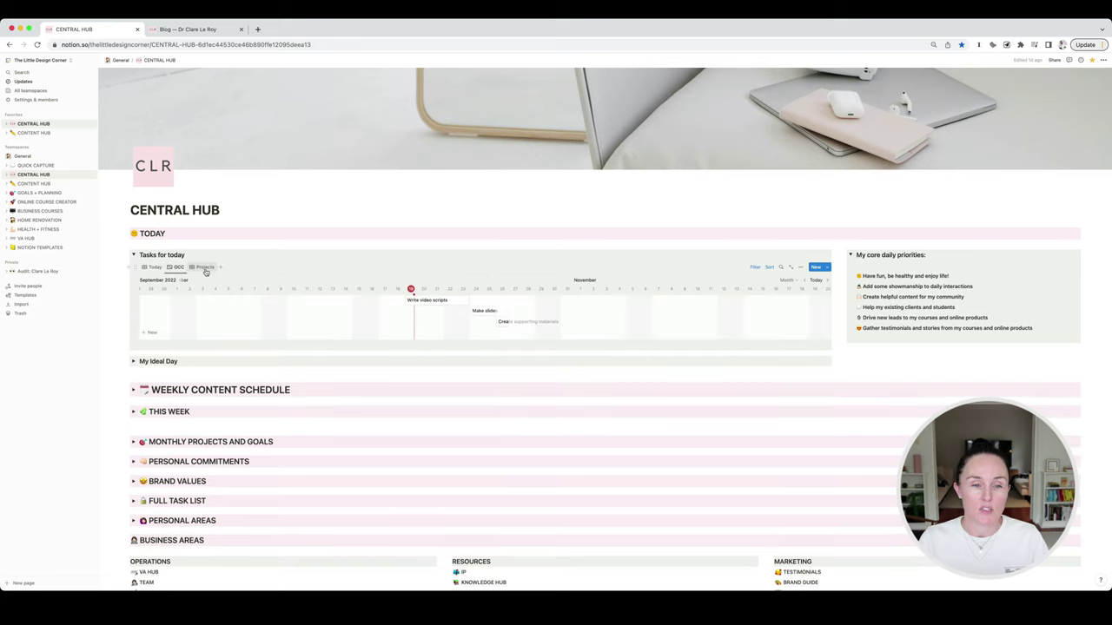
left_click(151, 268)
left_click(176, 267)
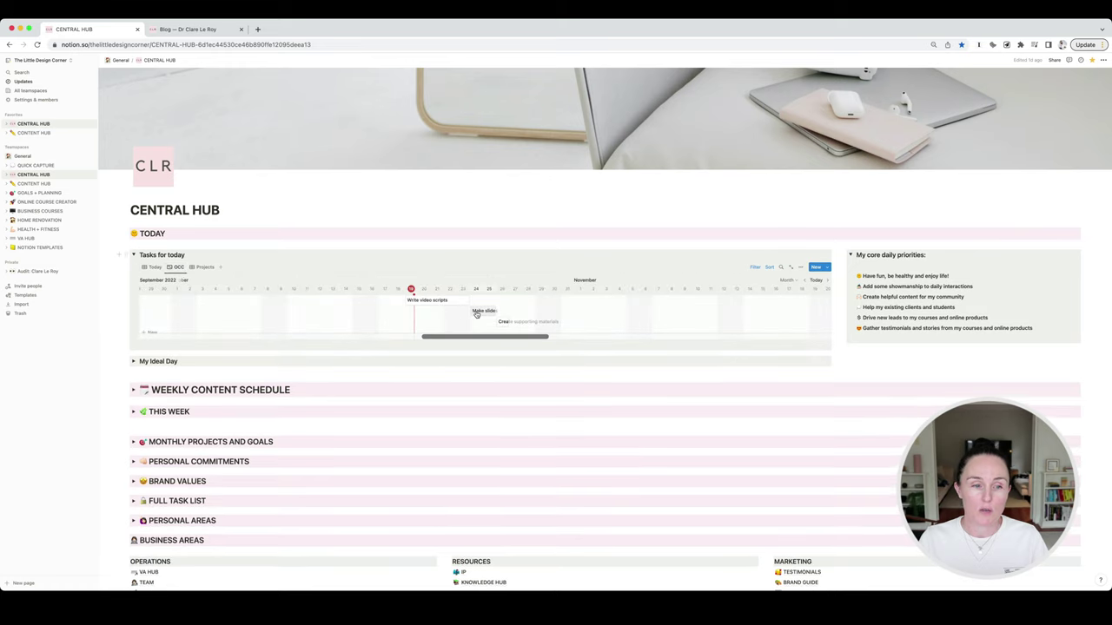
scroll(217, 260, "down", 1)
scroll(557, 282, "down", 1)
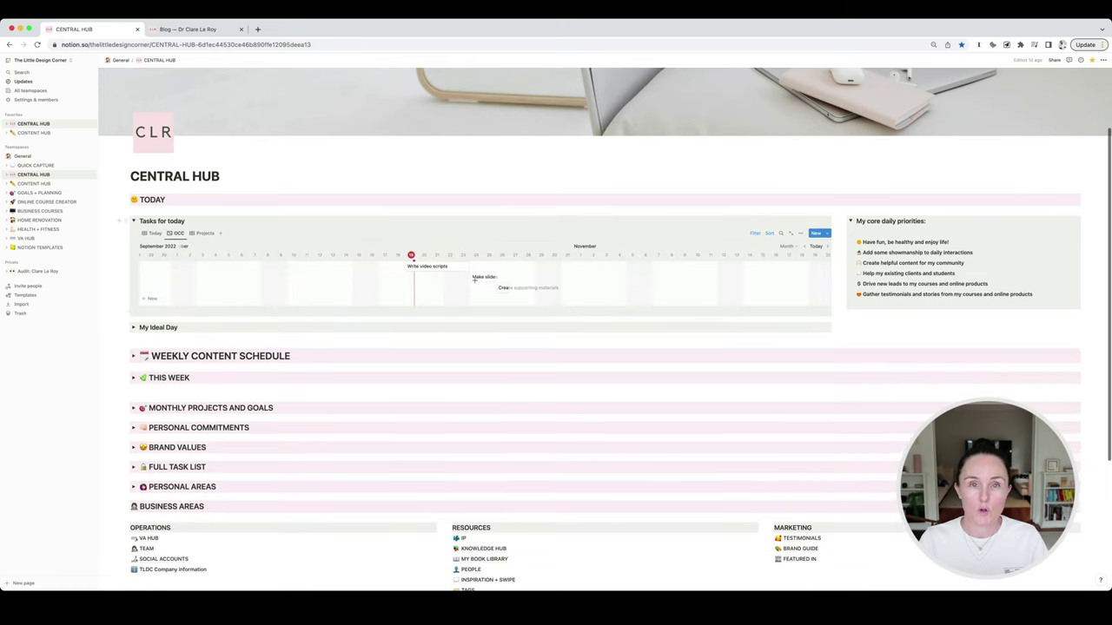
scroll(557, 283, "right", 3)
scroll(557, 282, "left", 4)
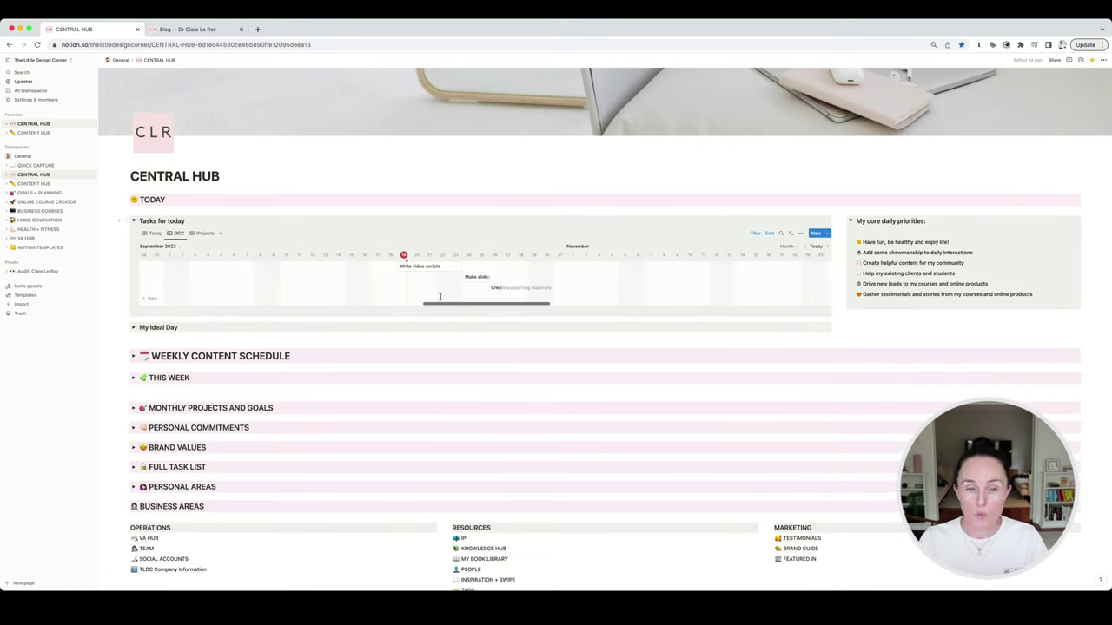
scroll(517, 286, "up", 1)
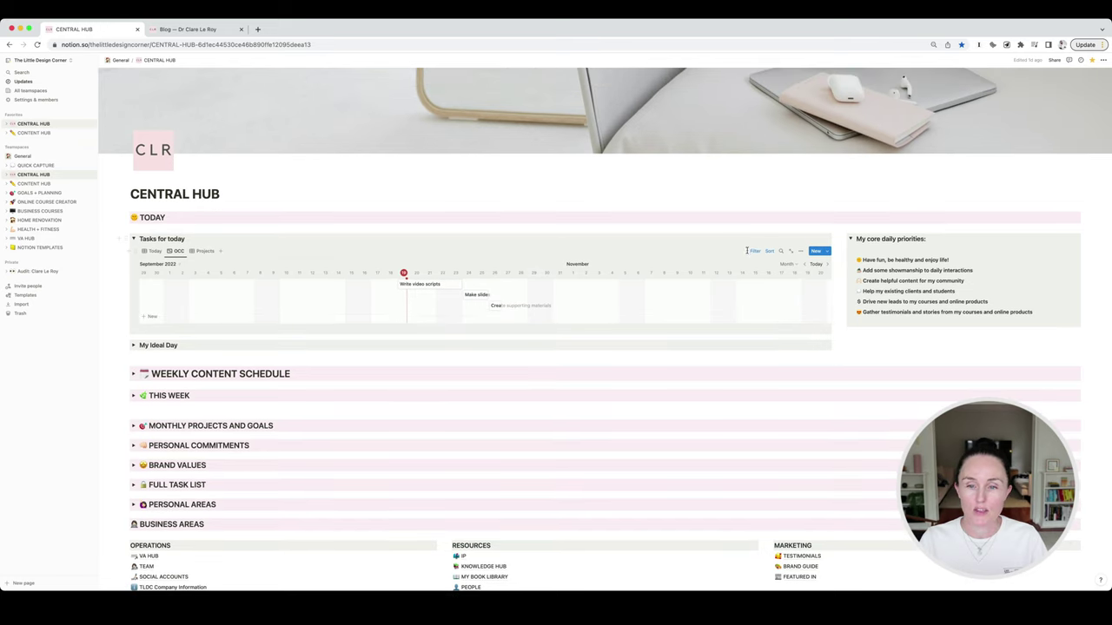
Show the filters on the OCC timeline and return Tasks for today to its Today view
left_click(755, 250)
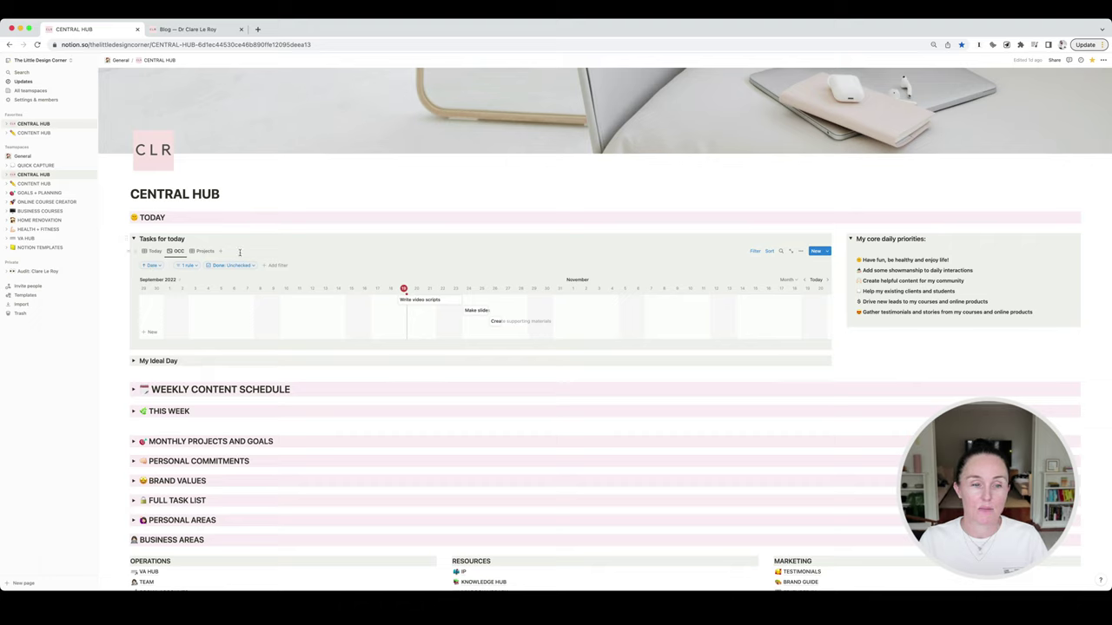
left_click(146, 251)
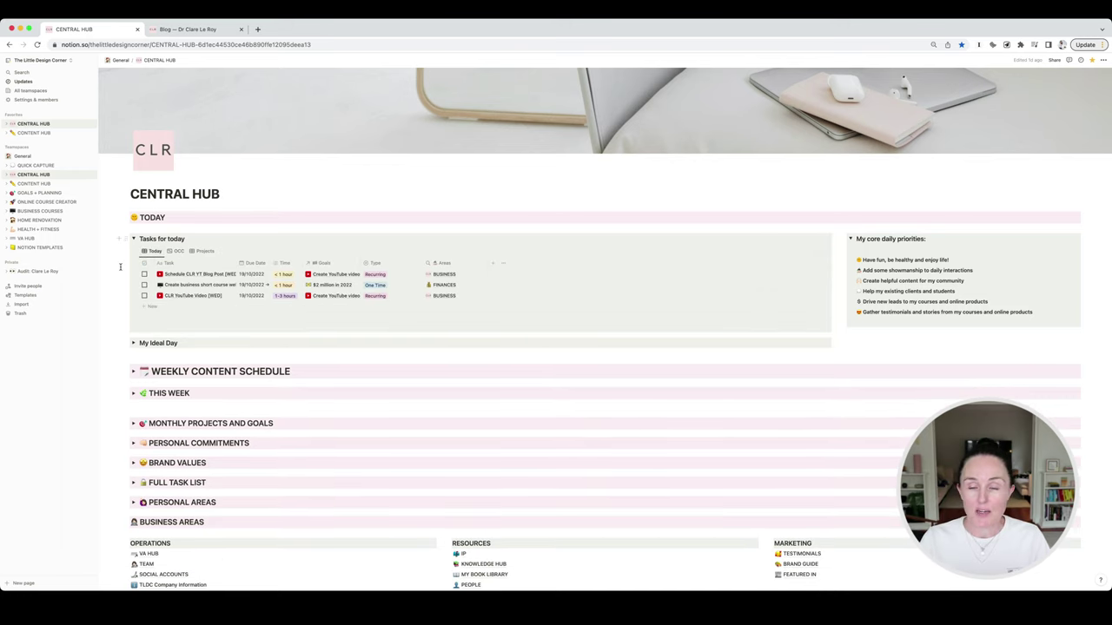
Expand the Full Task List section and show the This Week view of Master Tasks
scroll(121, 267, "down", 2)
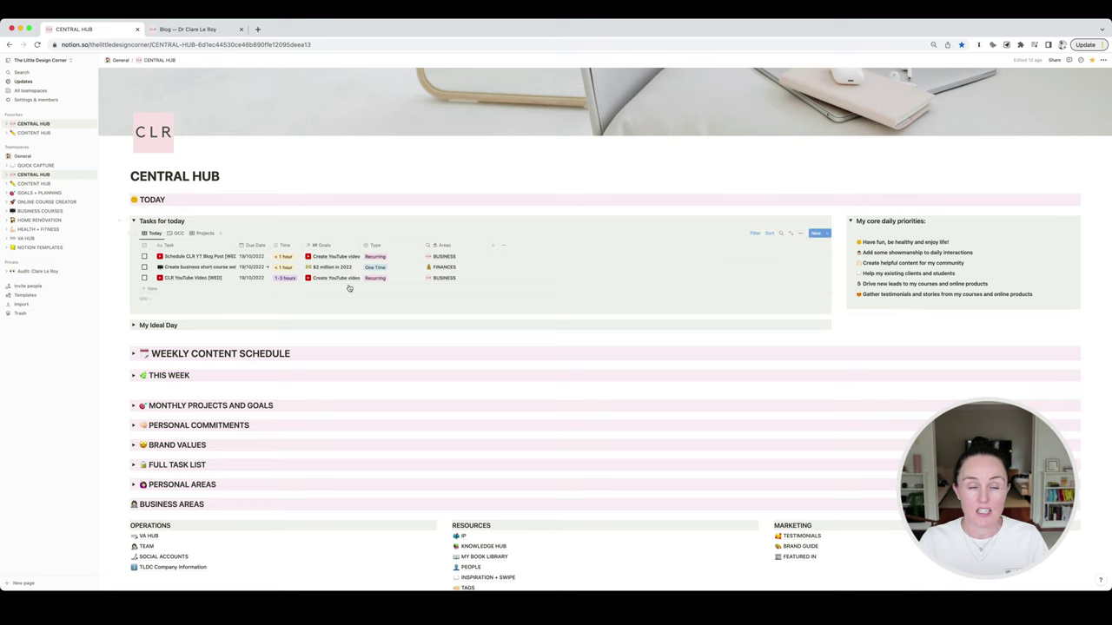
scroll(348, 287, "down", 5)
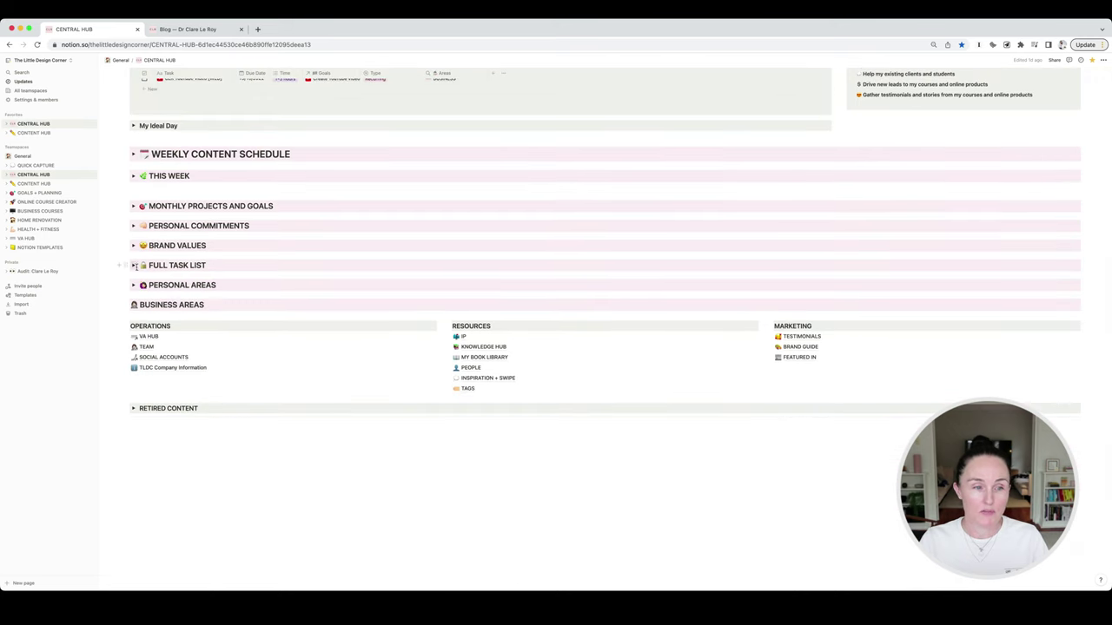
left_click(135, 265)
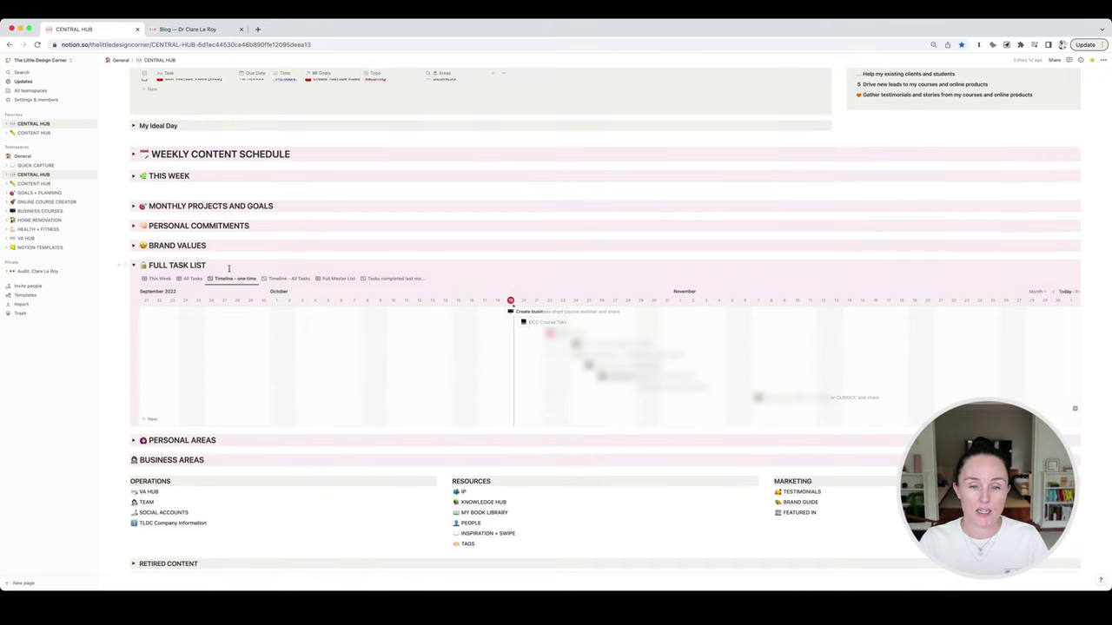
scroll(228, 269, "down", 1)
left_click(160, 249)
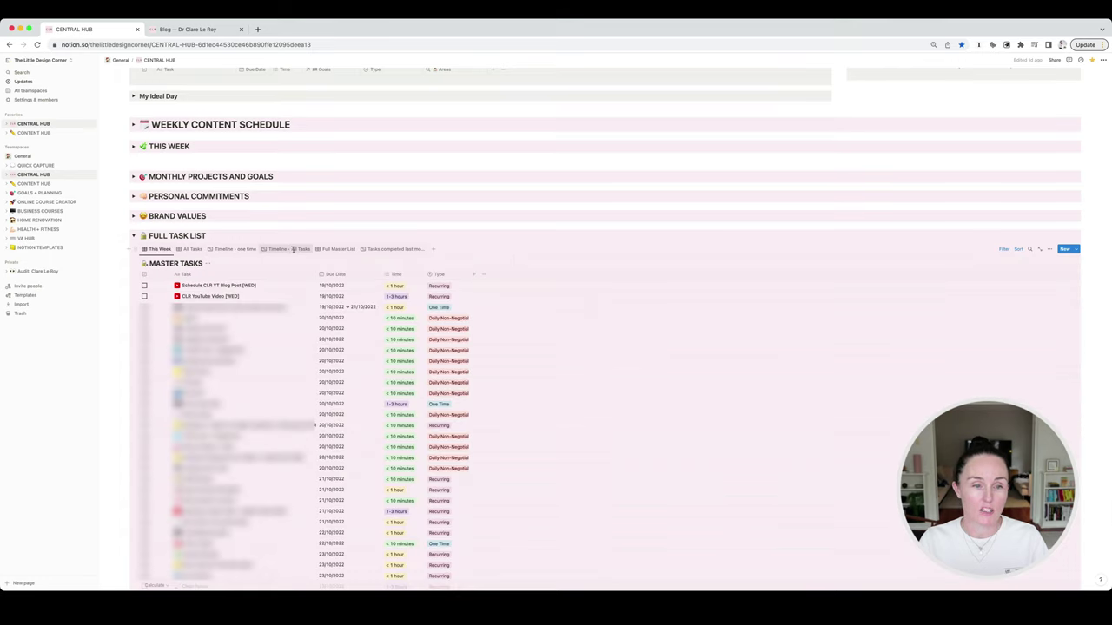
Show the Timeline - All Tasks view of Master Tasks and examine how all tasks are scheduled across the weeks
left_click(293, 249)
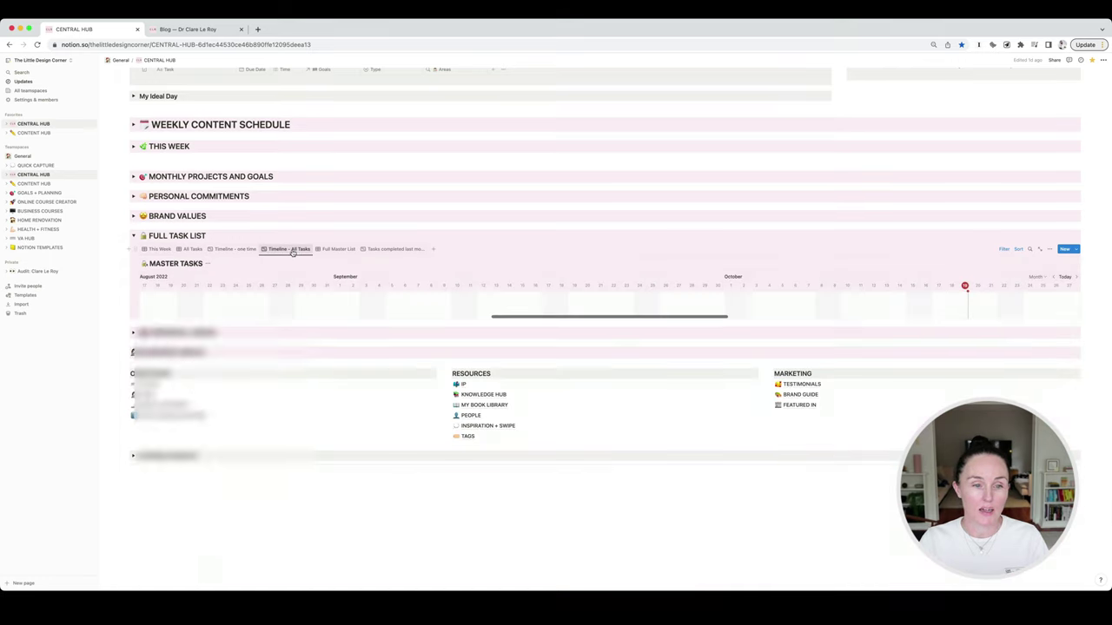
scroll(682, 328, "down", 1)
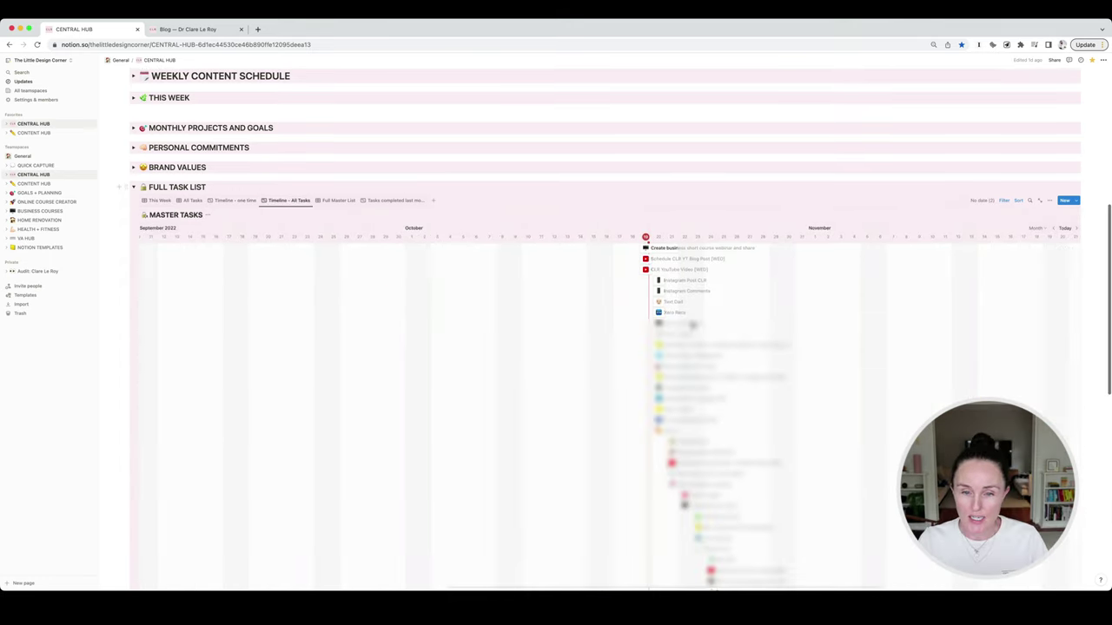
scroll(680, 401, "down", 4)
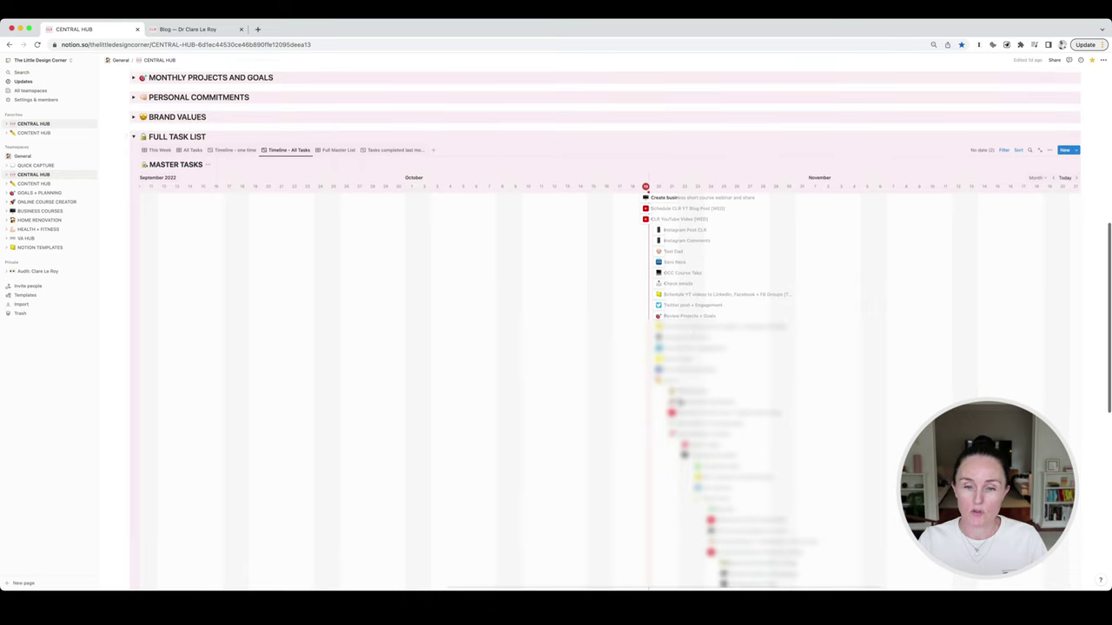
scroll(698, 333, "right", 3)
scroll(697, 334, "down", 2)
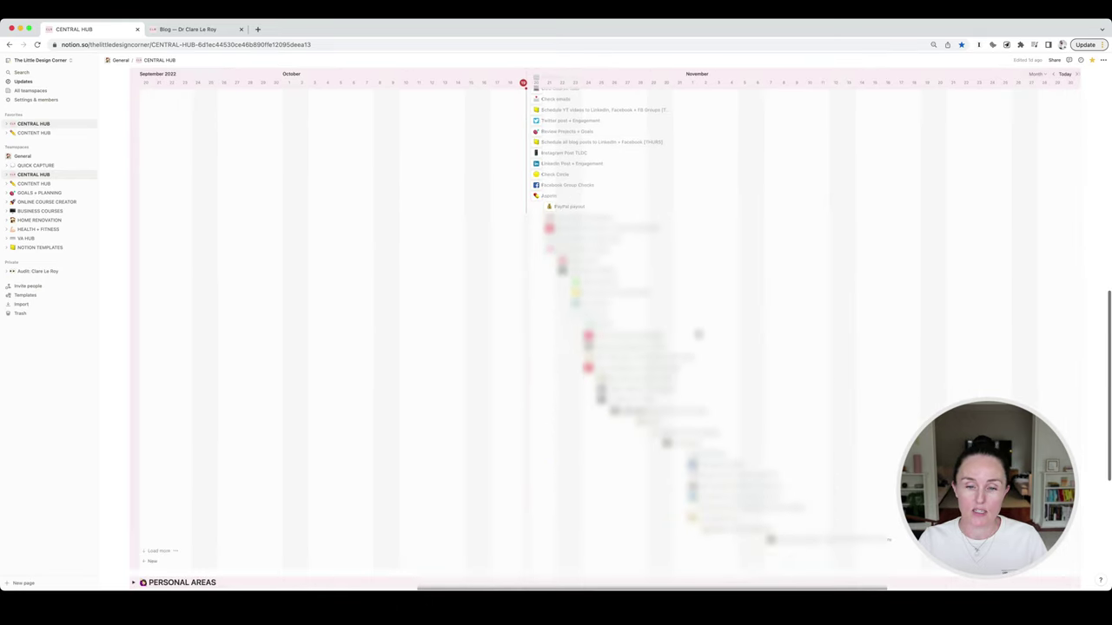
scroll(698, 333, "right", 3)
scroll(698, 333, "left", 3)
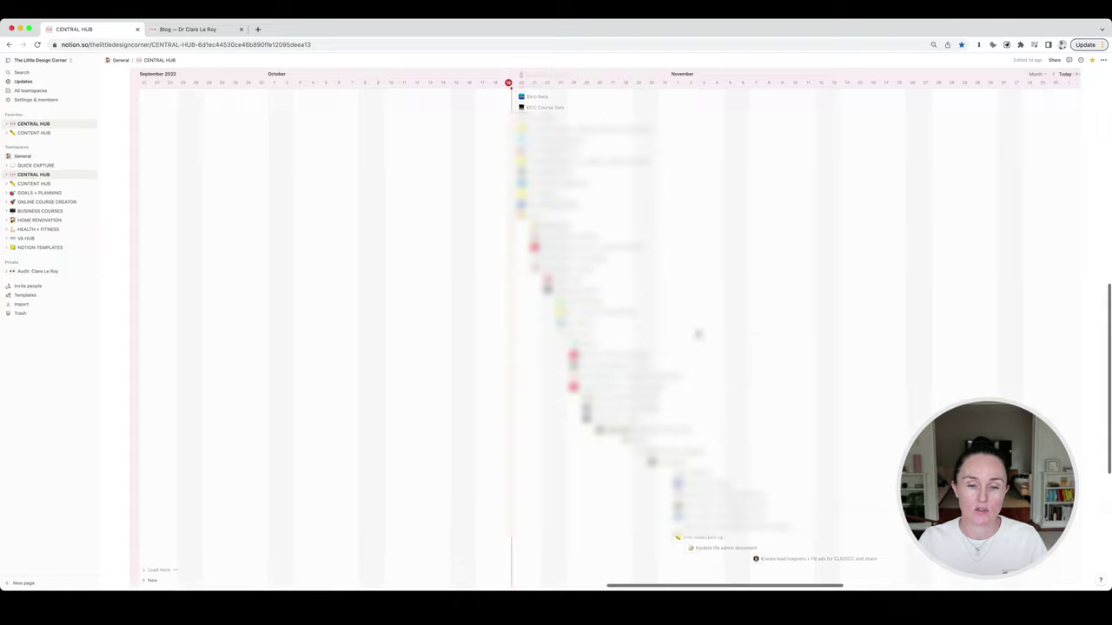
Return to Tasks for today and show the filter and sort rules of its Today table
scroll(697, 334, "up", 6)
scroll(637, 435, "up", 1)
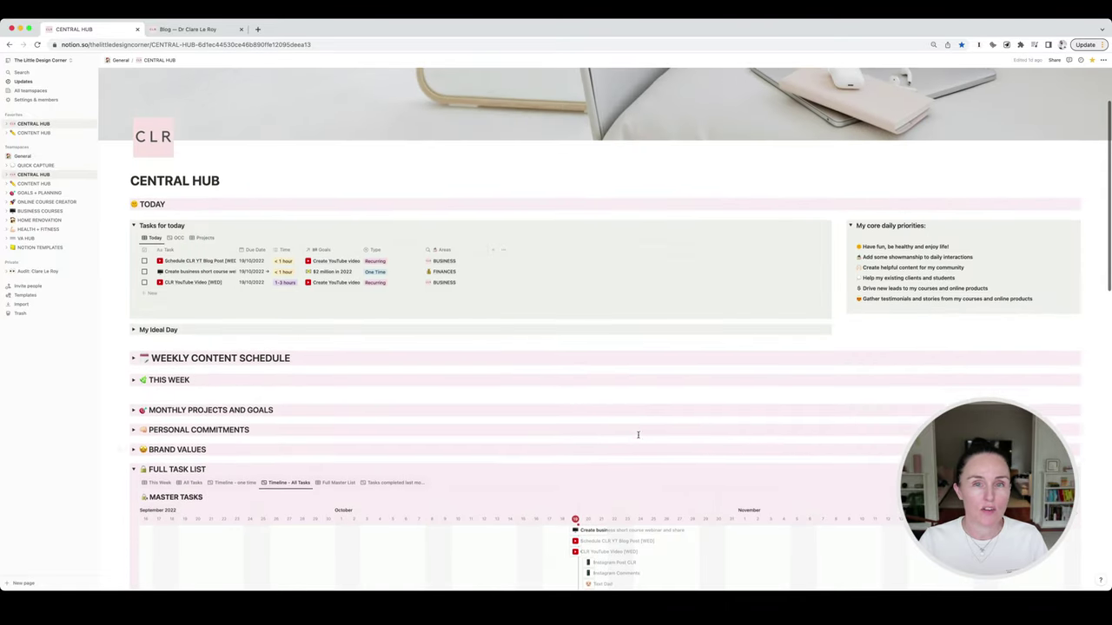
scroll(638, 435, "down", 1)
scroll(638, 436, "down", 1)
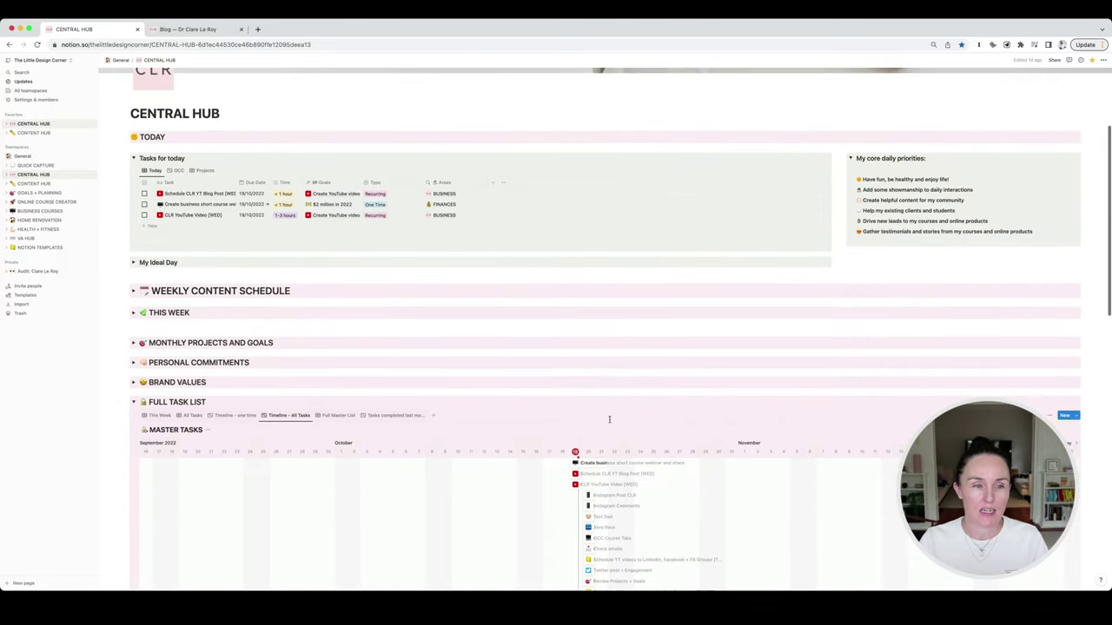
scroll(308, 330, "up", 2)
scroll(186, 276, "up", 2)
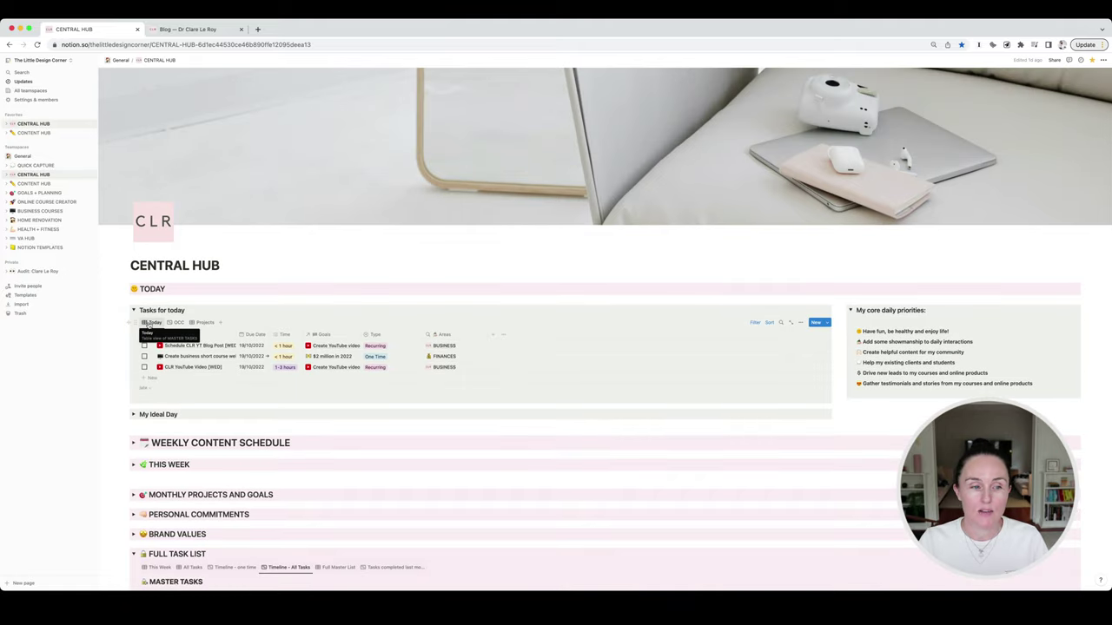
left_click(755, 323)
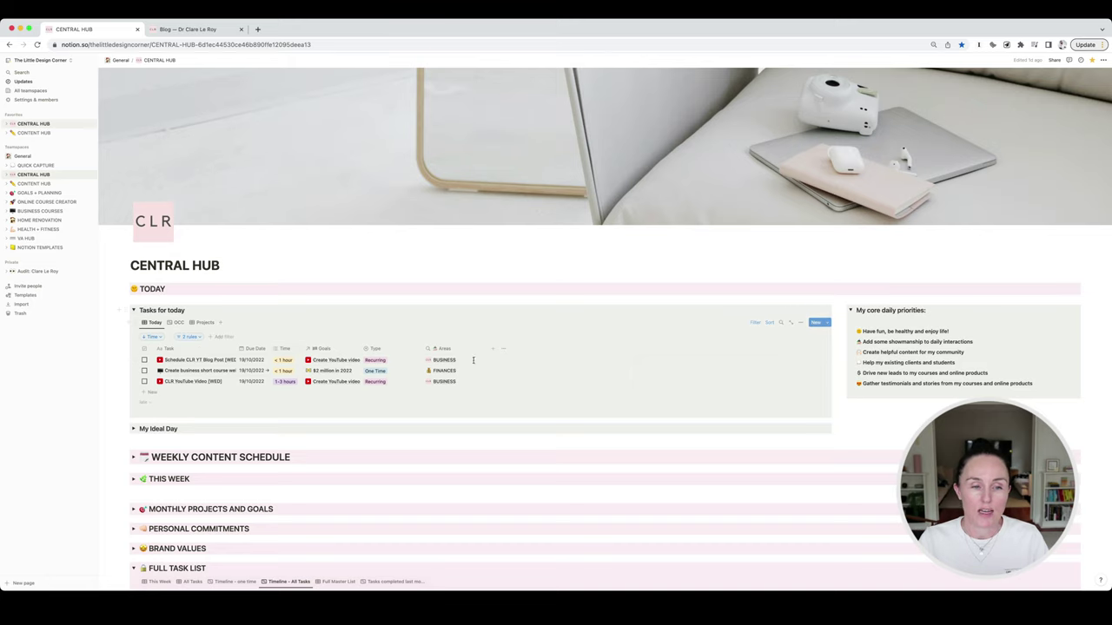
scroll(323, 372, "down", 5)
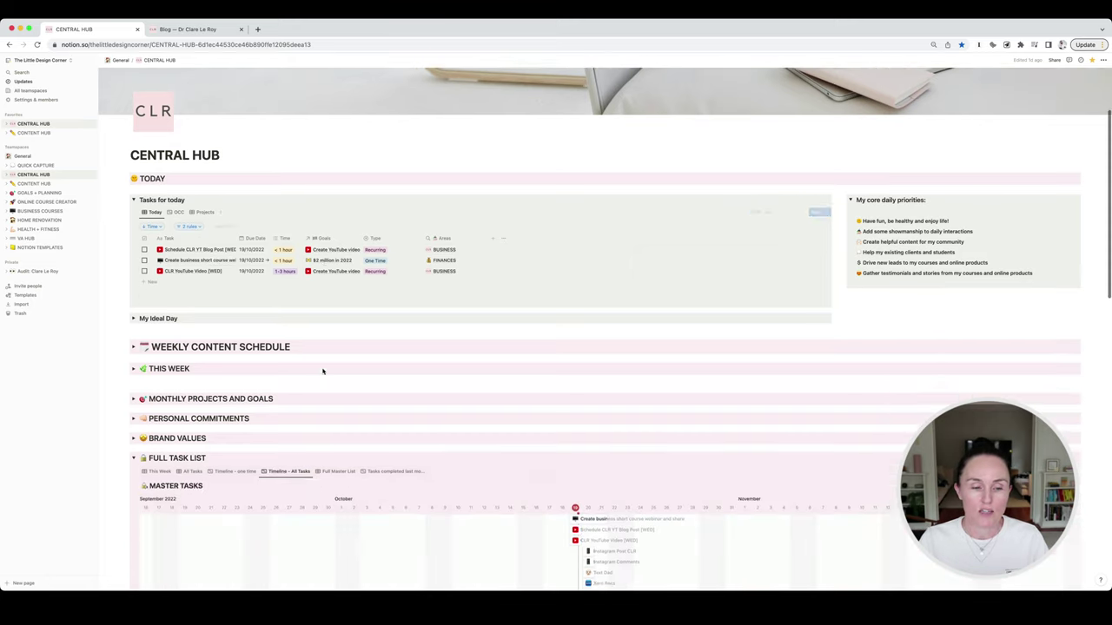
scroll(290, 446, "up", 5)
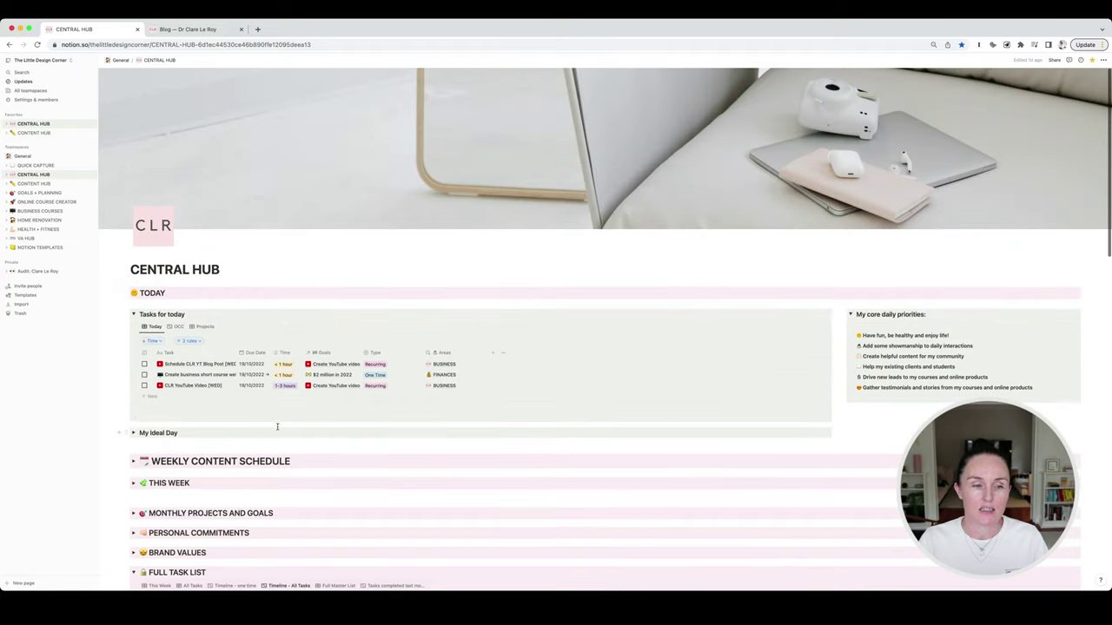
Expand the My Ideal Day section and examine the colour-coded time blocks for each day of the week
left_click(133, 433)
scroll(377, 457, "down", 5)
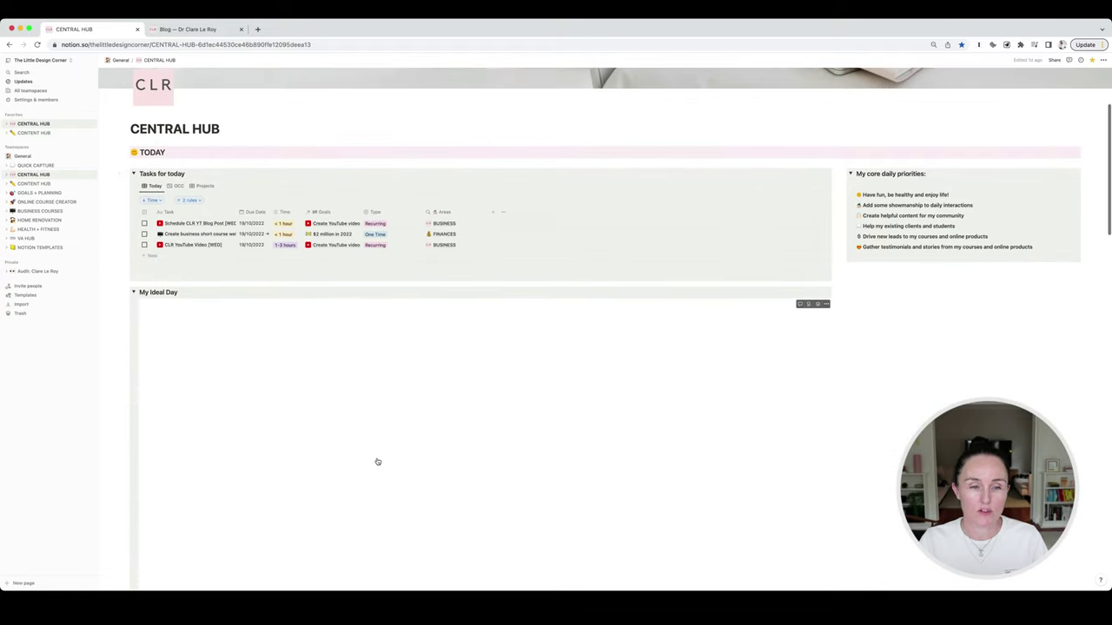
scroll(377, 462, "down", 3)
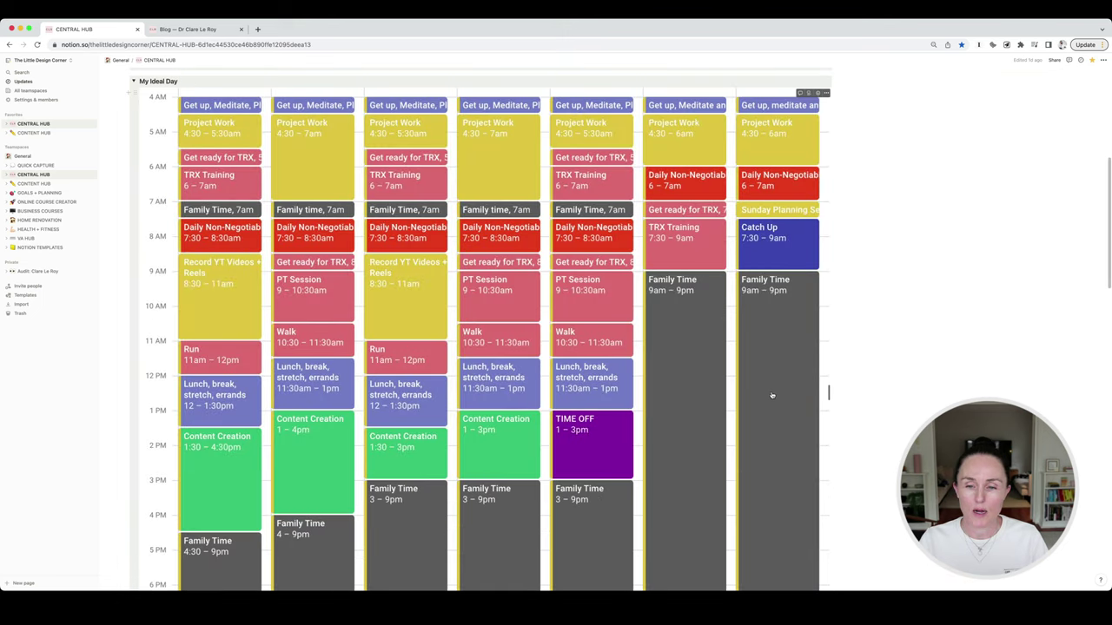
scroll(809, 390, "up", 3)
scroll(808, 390, "down", 4)
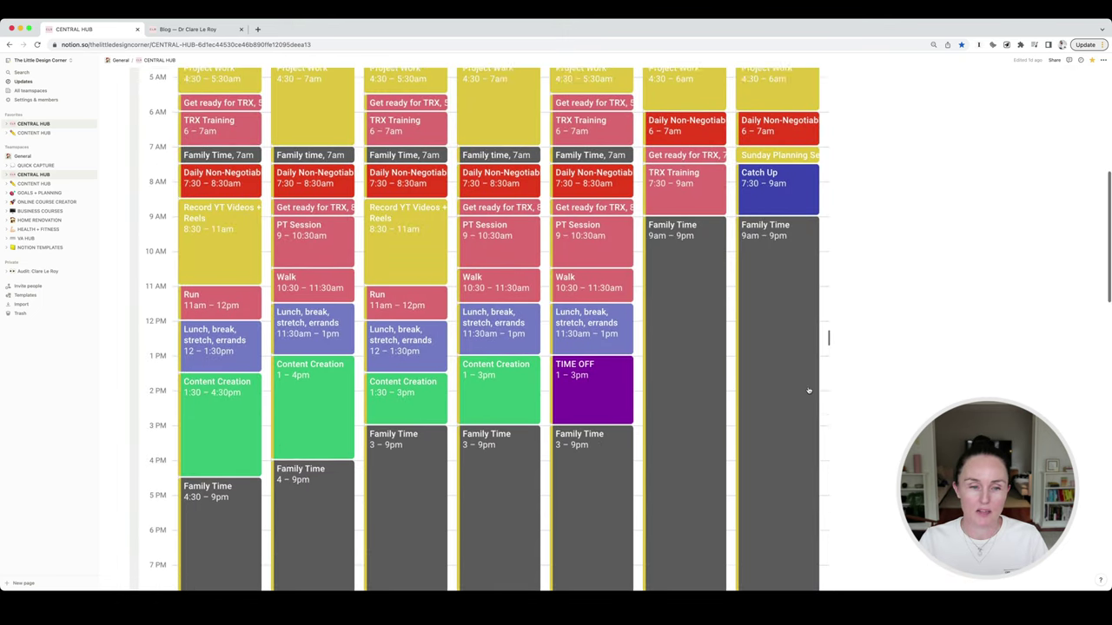
scroll(809, 390, "up", 1)
scroll(808, 390, "up", 3)
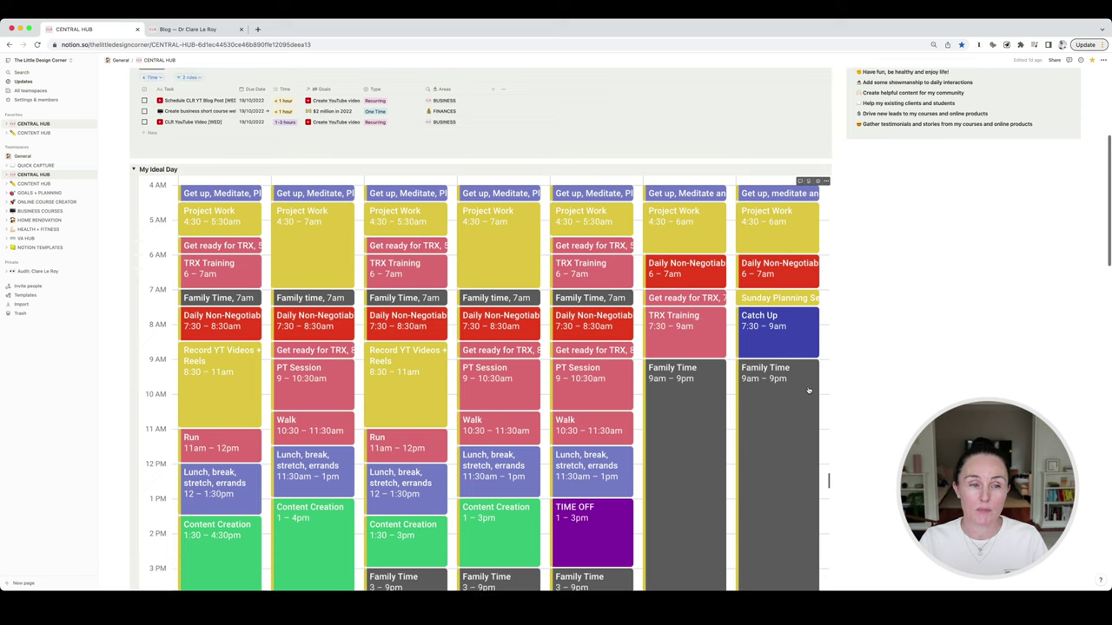
scroll(809, 389, "down", 2)
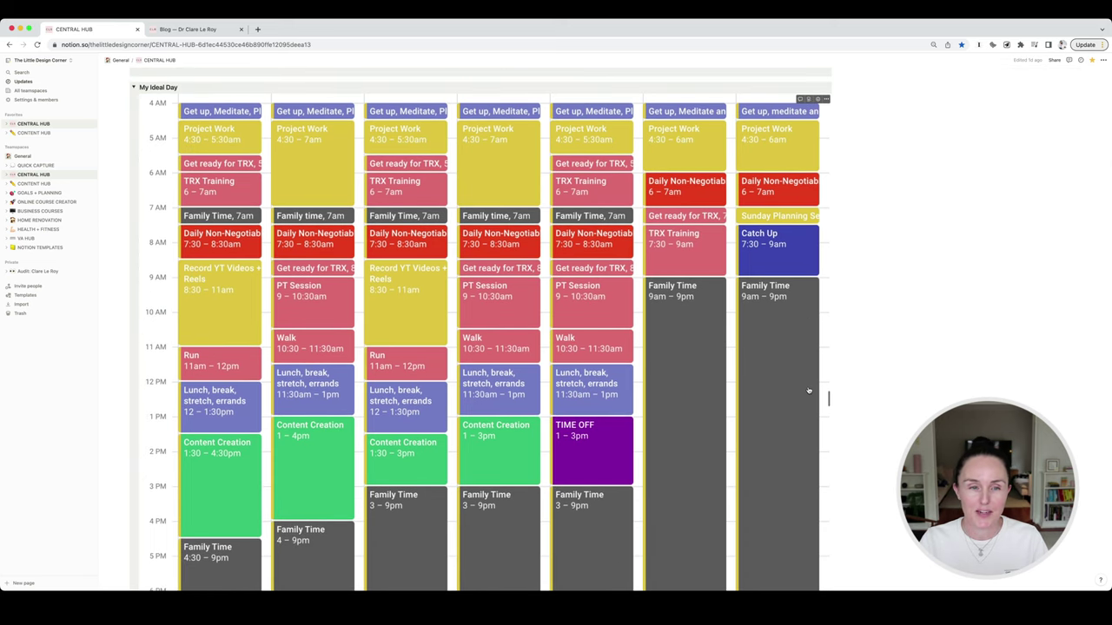
scroll(808, 390, "down", 1)
scroll(808, 390, "up", 1)
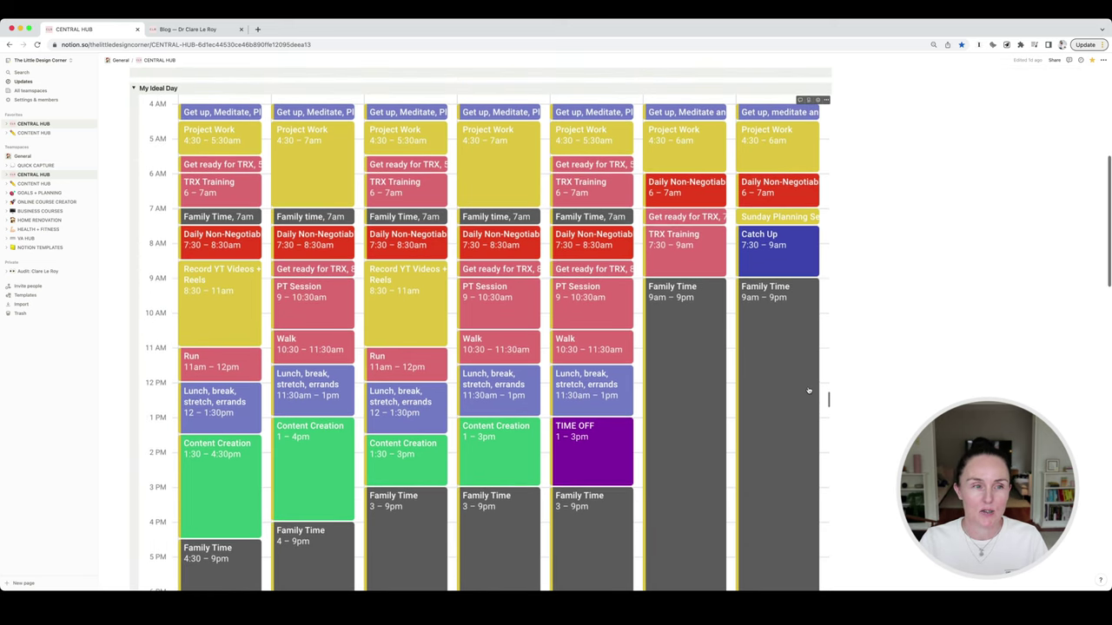
scroll(809, 390, "down", 2)
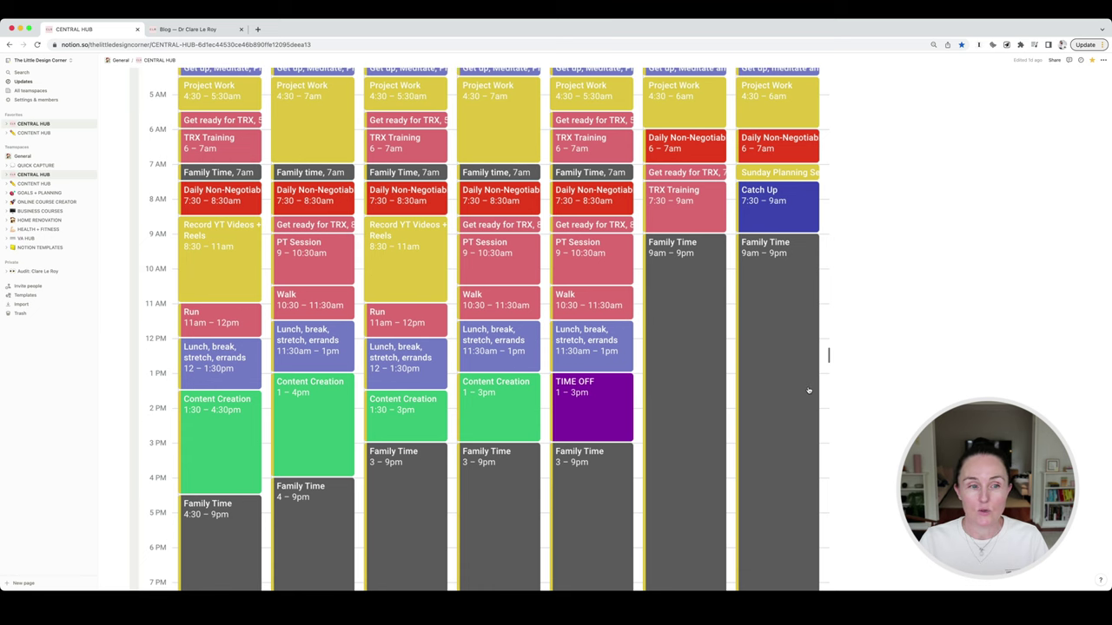
scroll(808, 390, "up", 4)
scroll(809, 389, "down", 4)
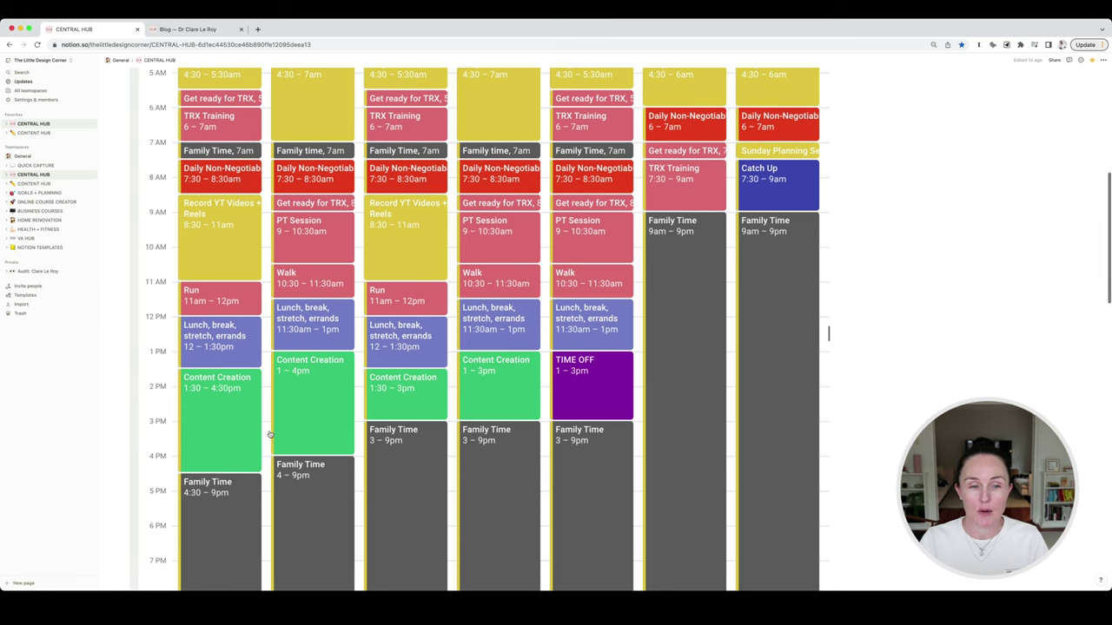
scroll(606, 442, "up", 2)
scroll(605, 439, "up", 2)
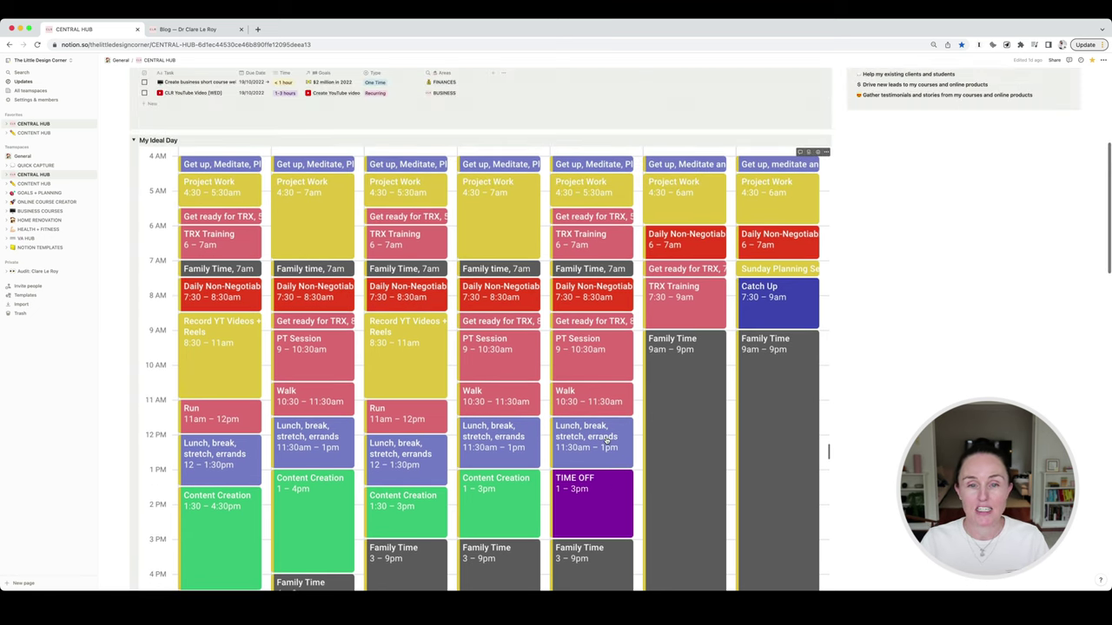
Collapse the My Ideal Day and Tasks for today sections and review the My core daily priorities list
scroll(607, 442, "up", 3)
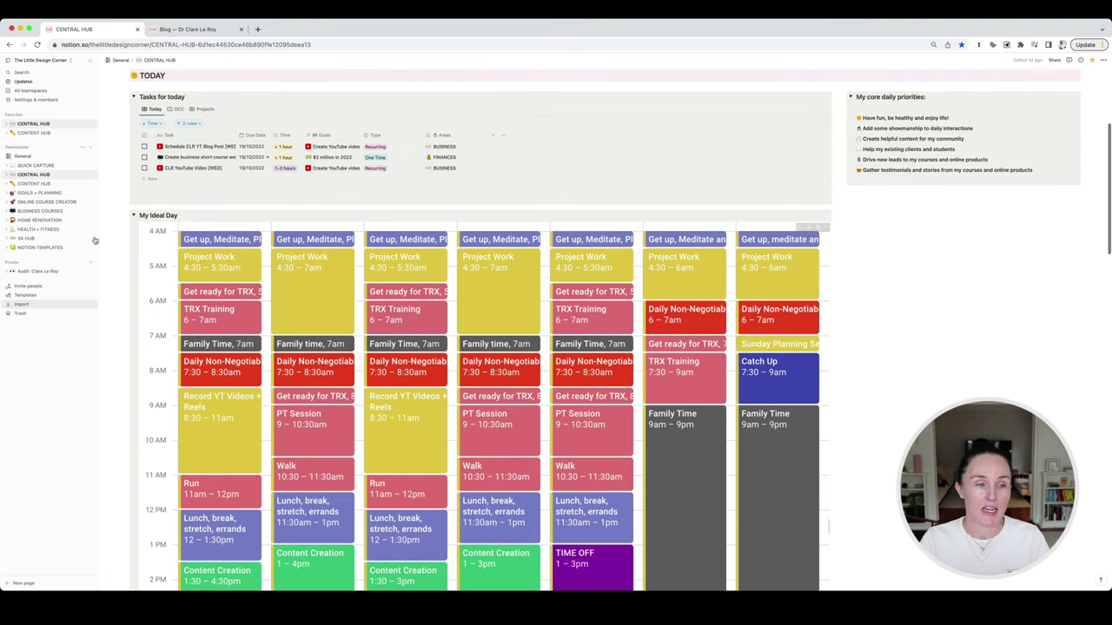
left_click(134, 215)
scroll(134, 209, "up", 3)
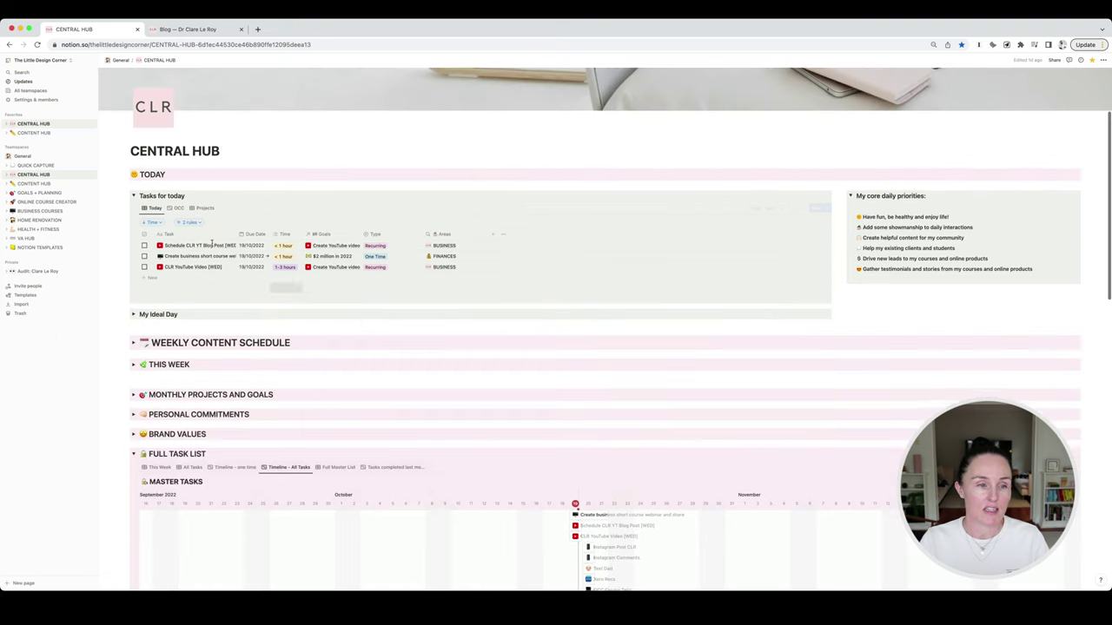
left_click(134, 203)
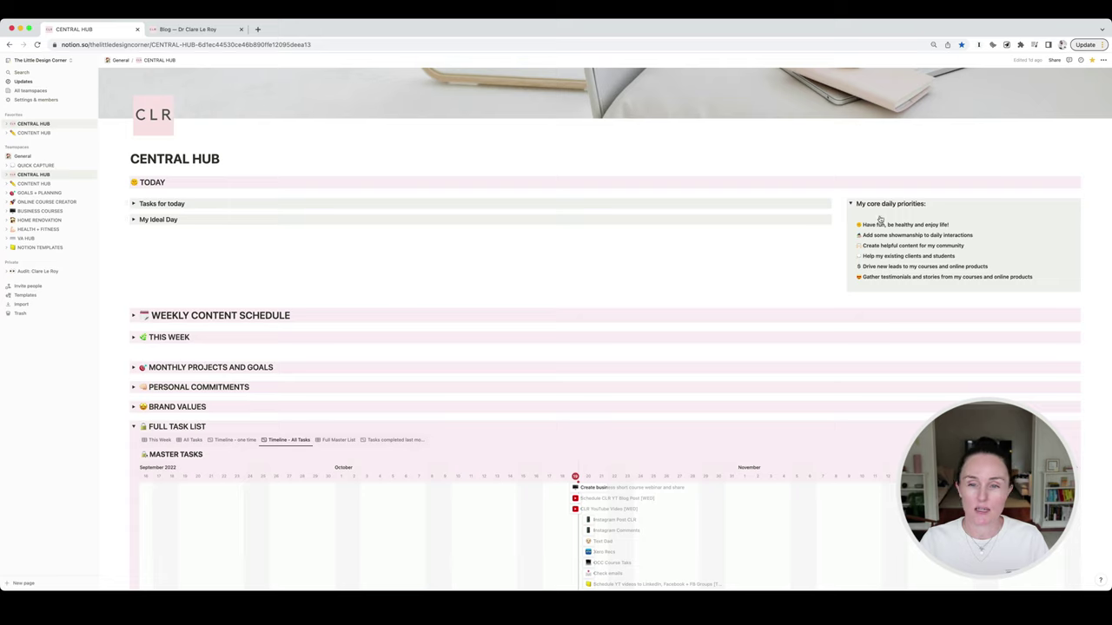
scroll(1018, 247, "up", 1)
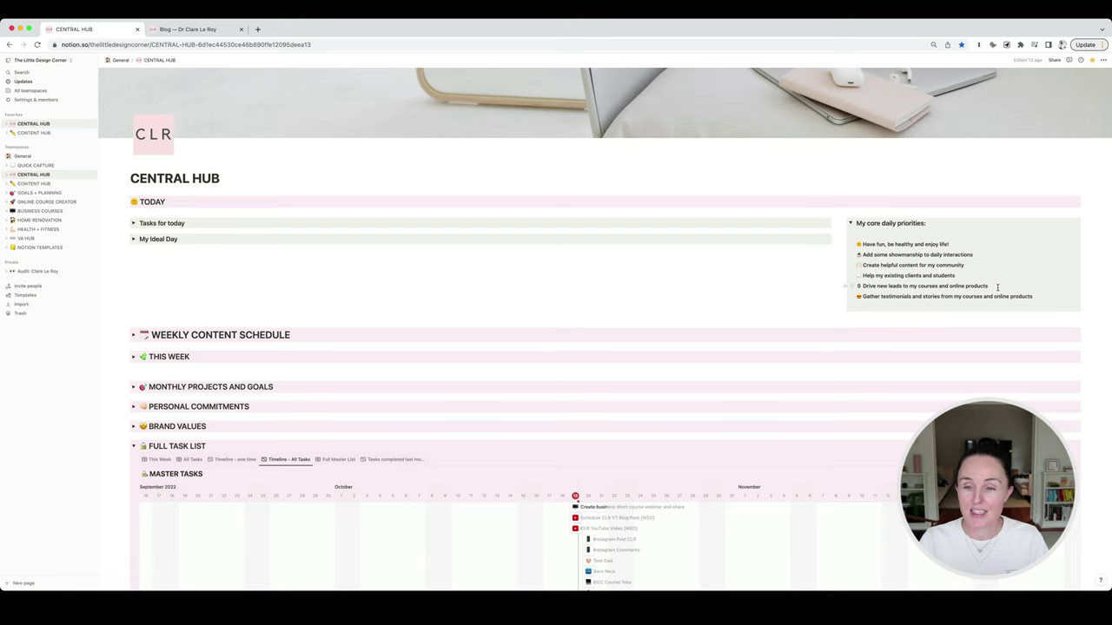
scroll(997, 287, "down", 1)
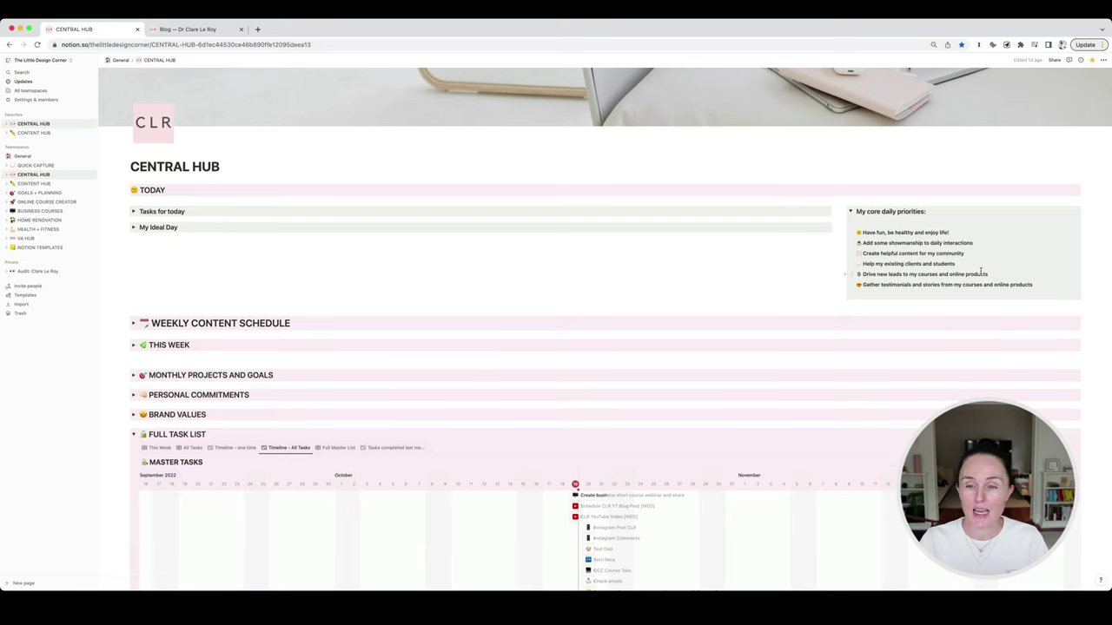
scroll(982, 270, "up", 1)
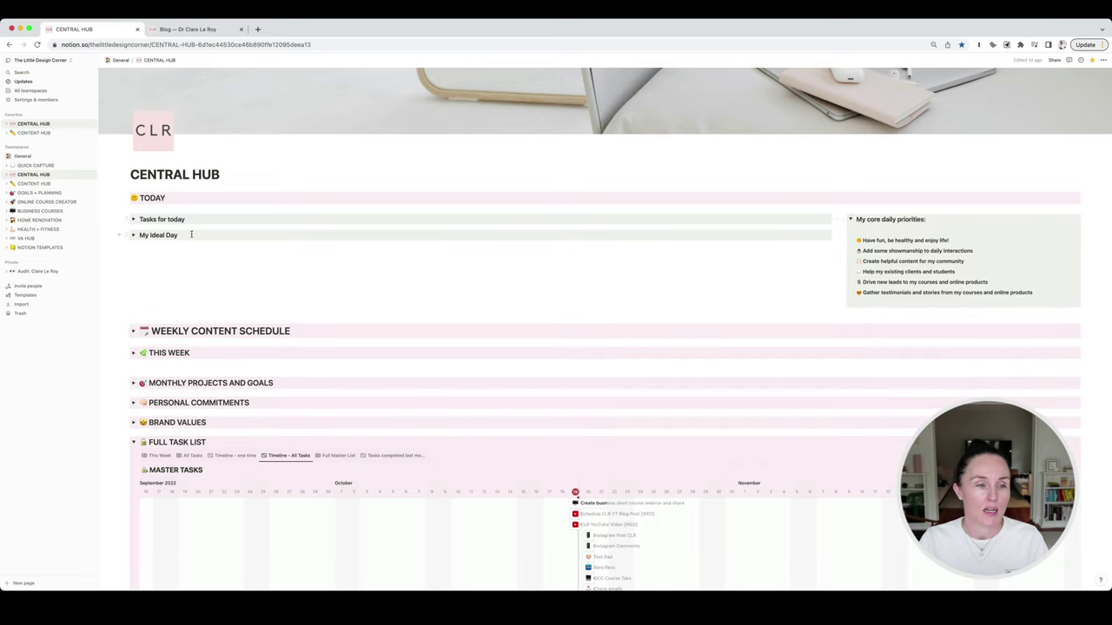
Expand the Tasks for today and Weekly Content Schedule sections to show the posting calendar
left_click(133, 220)
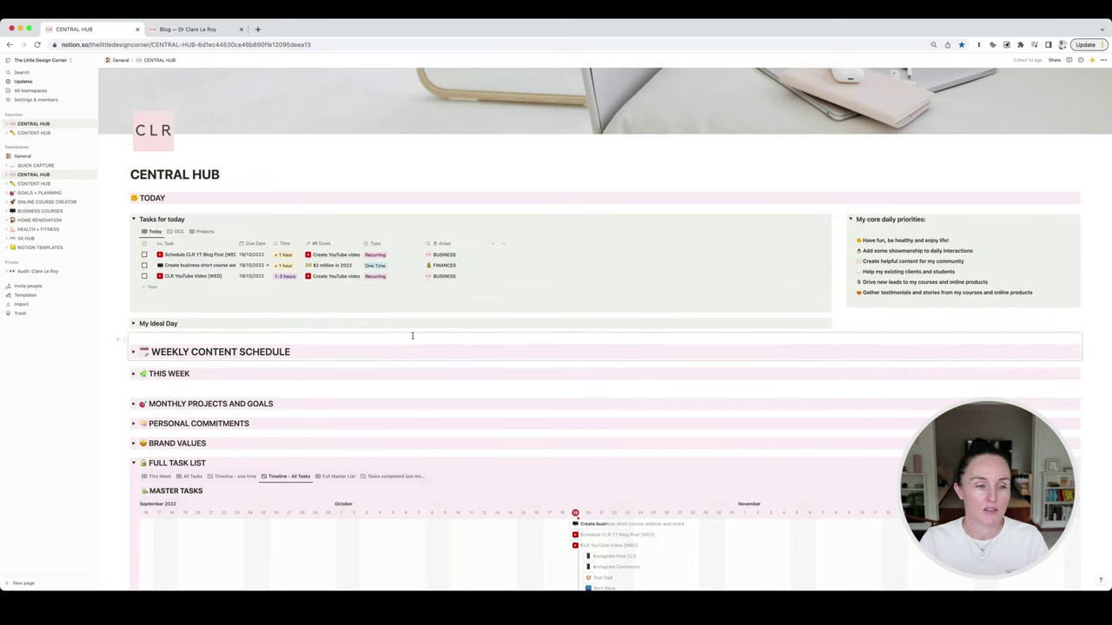
scroll(411, 335, "down", 3)
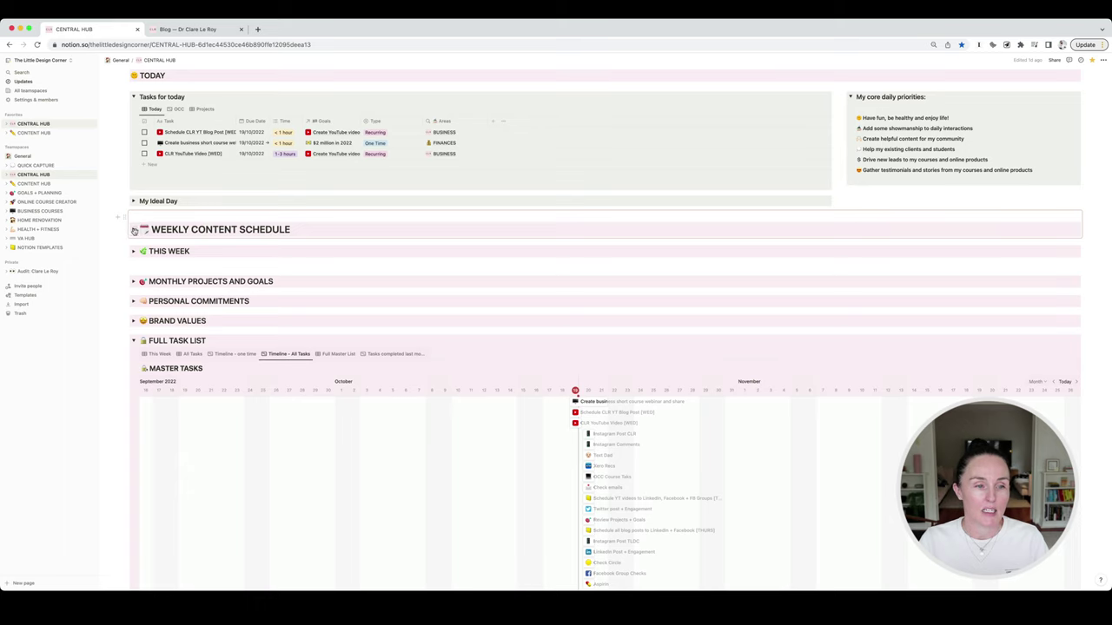
left_click(134, 230)
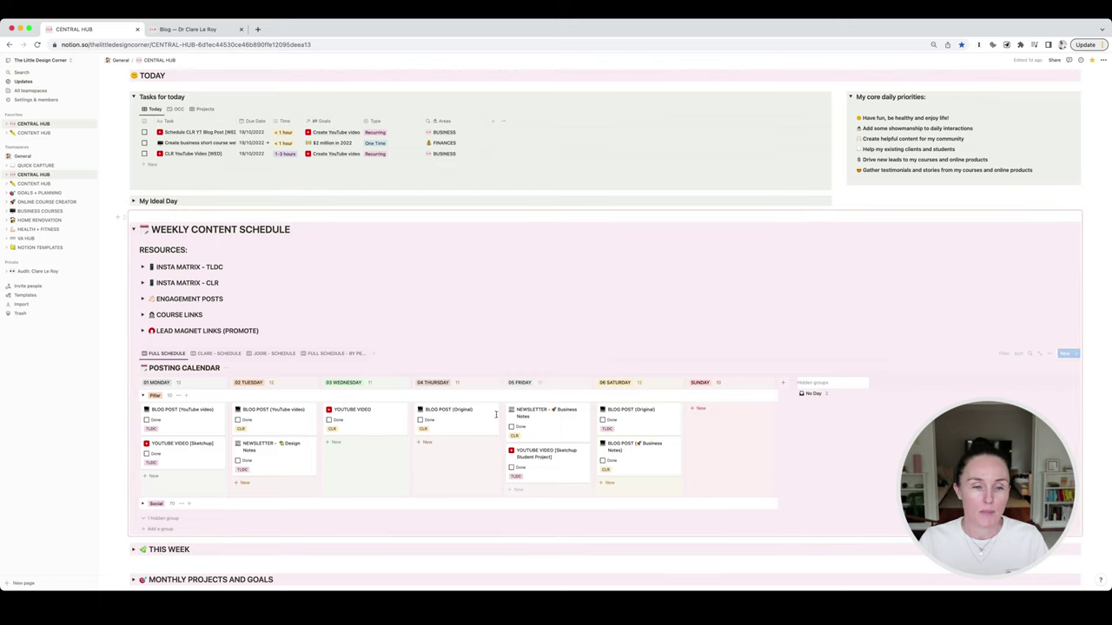
Collapse the Weekly Content Schedule and expand This Week to review the tasks and columns of its Projects This week table
scroll(252, 410, "down", 1)
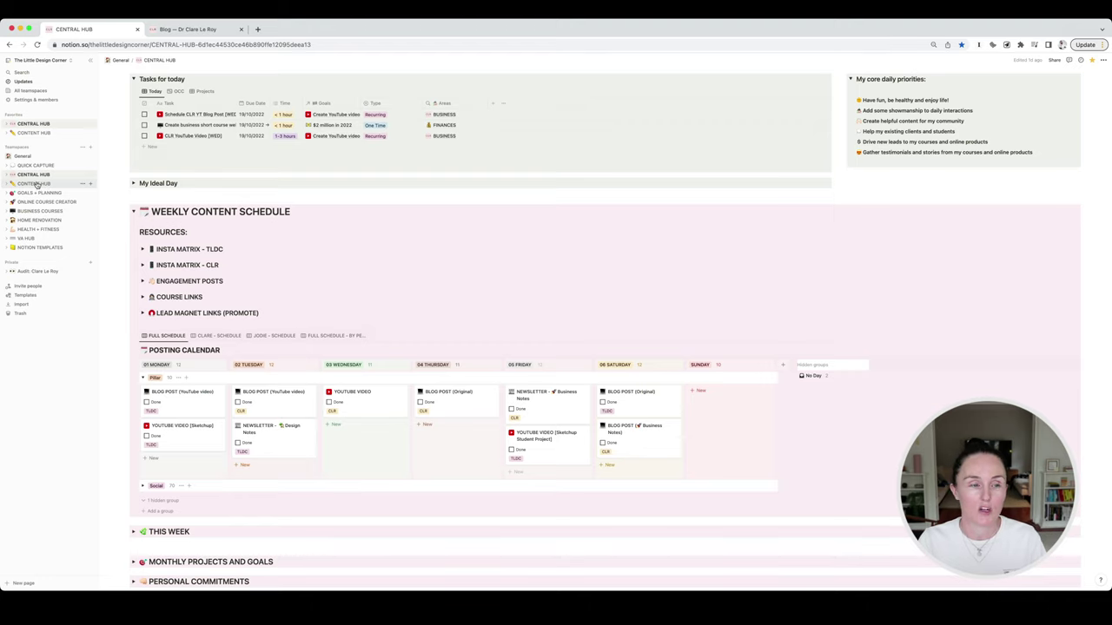
scroll(256, 223, "down", 2)
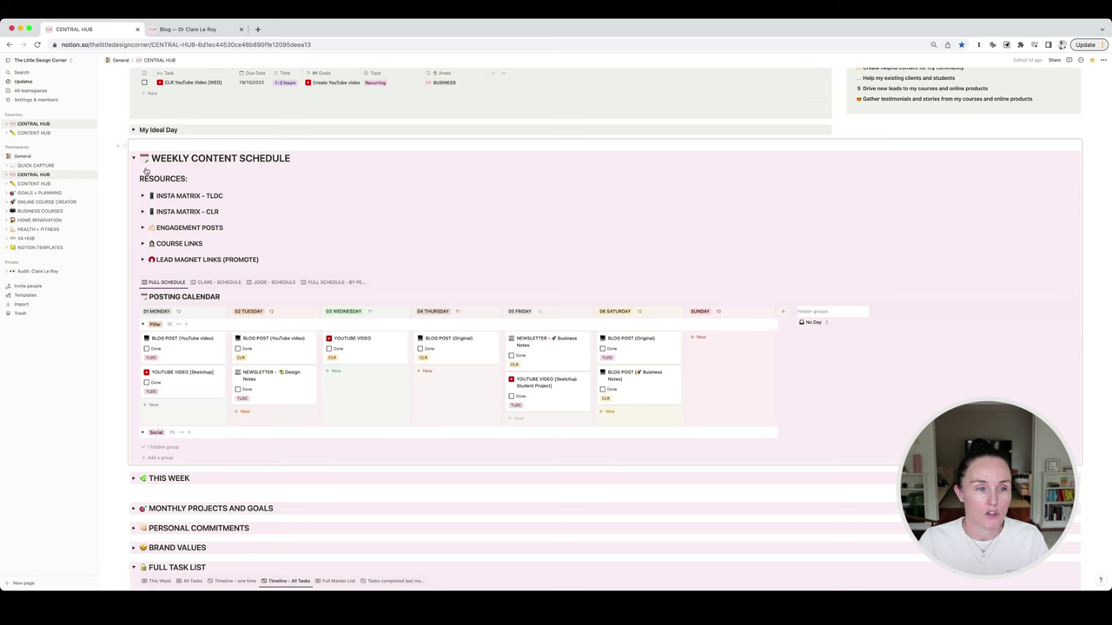
left_click(133, 157)
left_click(133, 209)
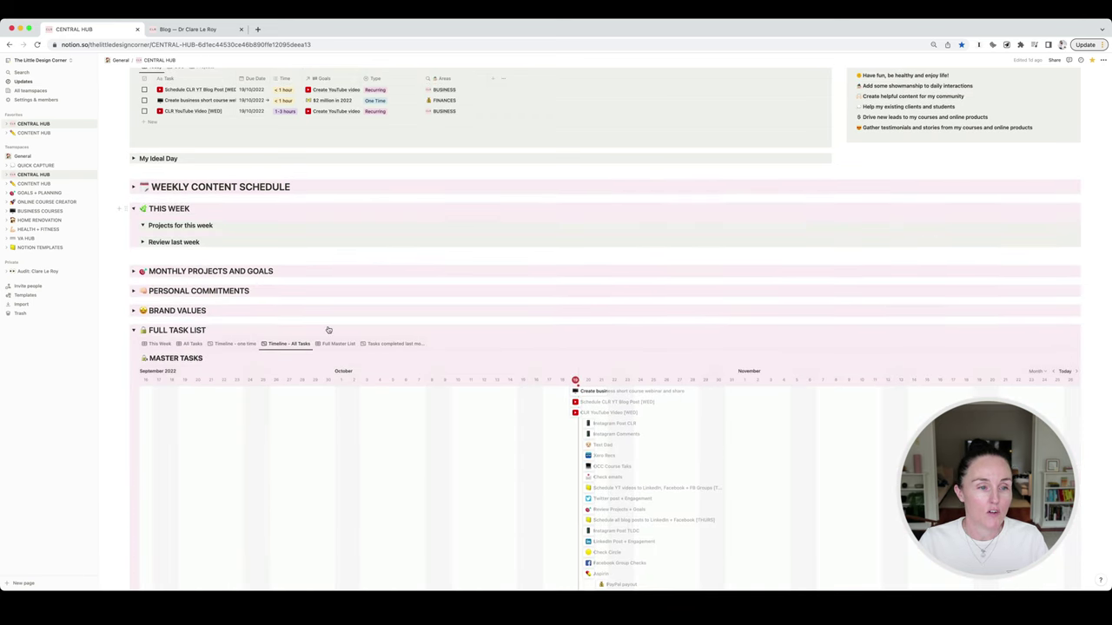
scroll(393, 362, "up", 1)
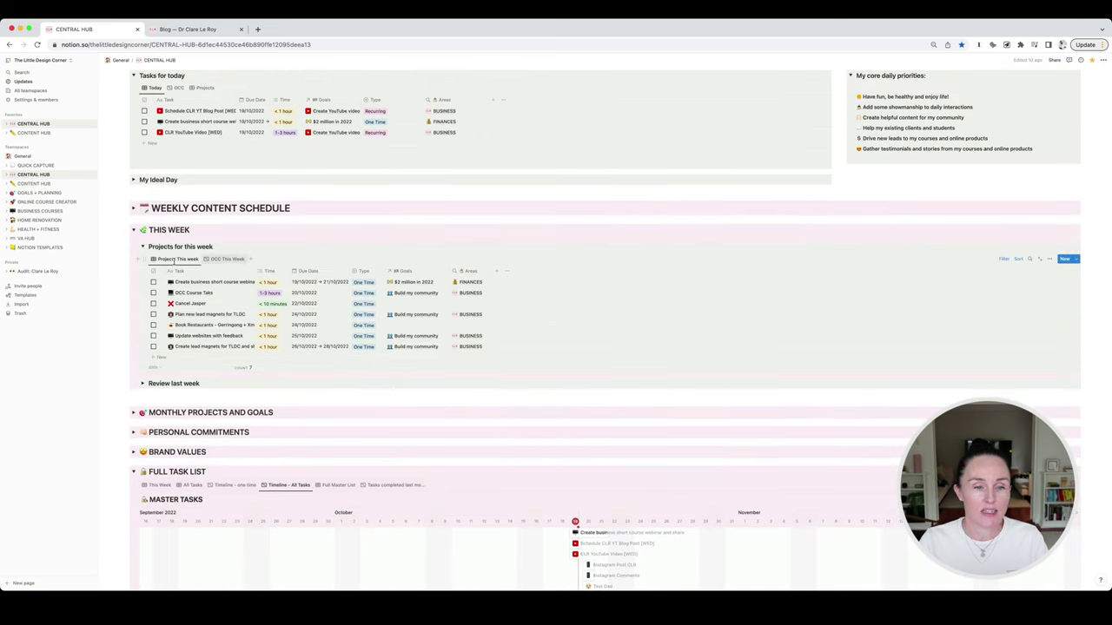
scroll(253, 308, "up", 1)
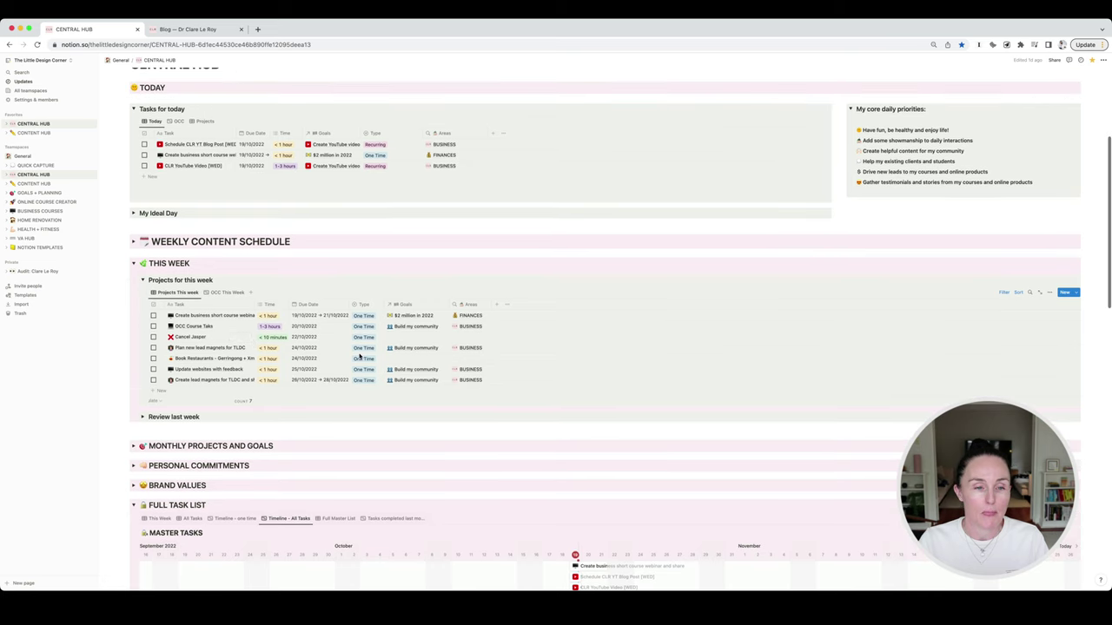
scroll(340, 375, "down", 4)
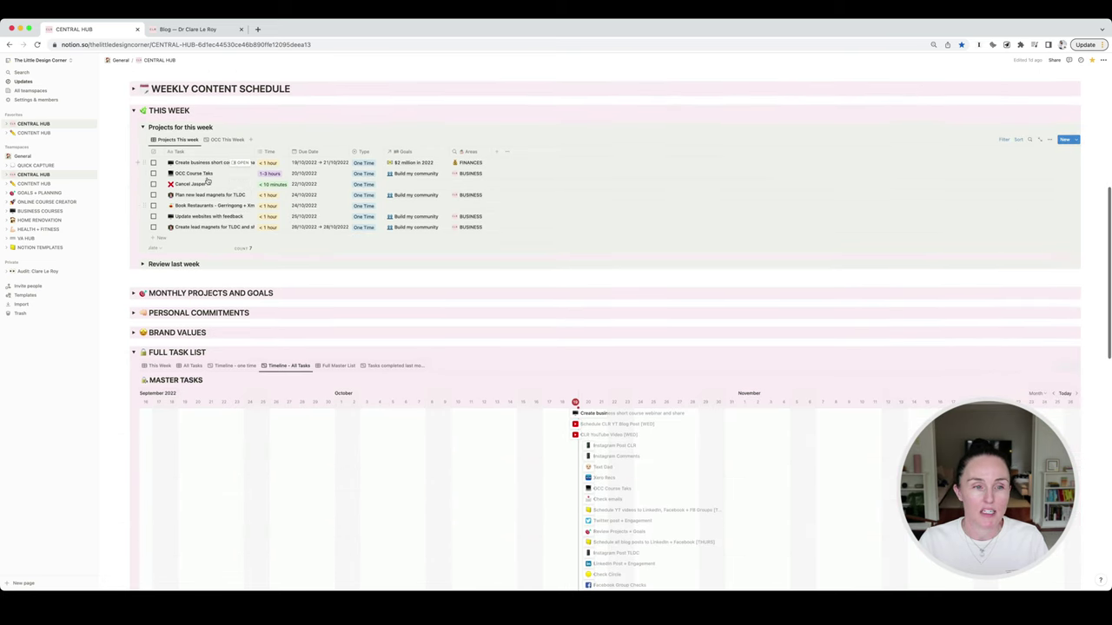
scroll(339, 375, "up", 3)
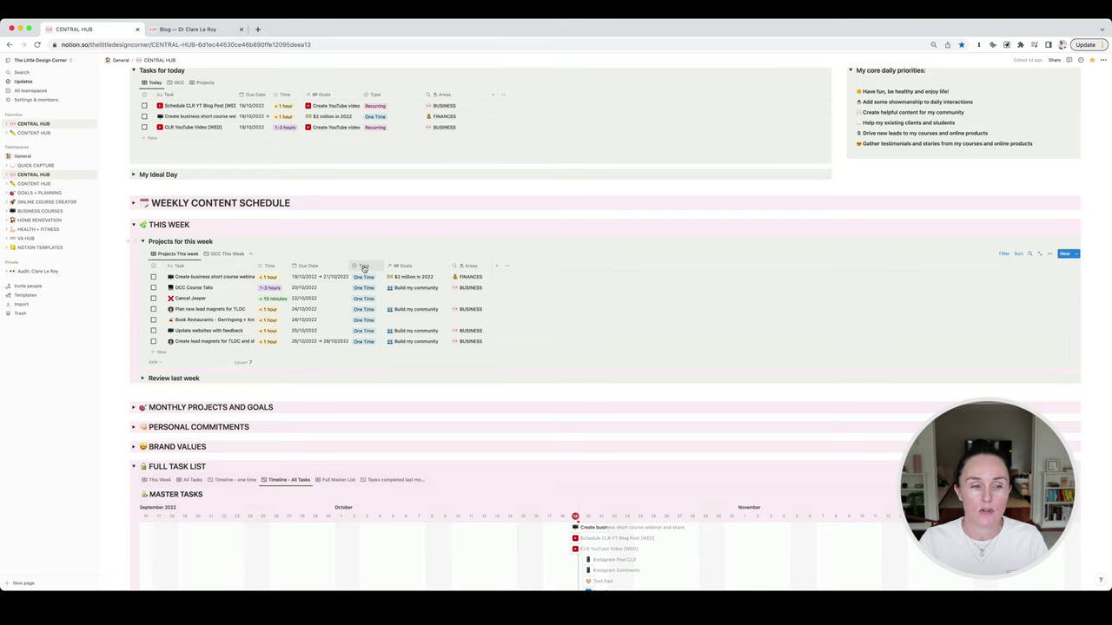
left_click(364, 267)
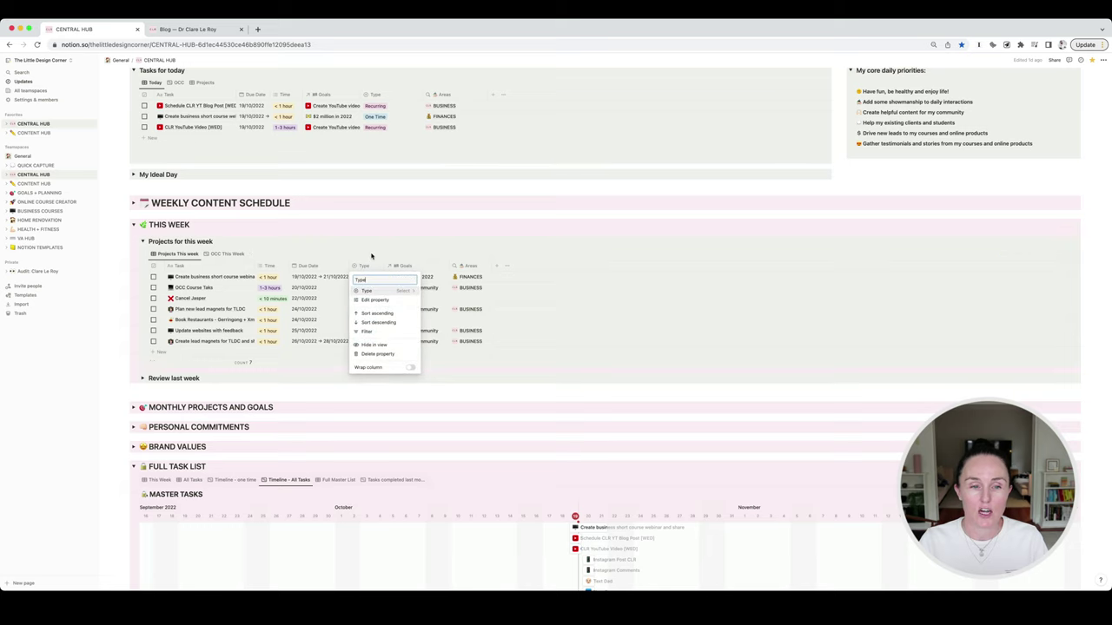
left_click(371, 250)
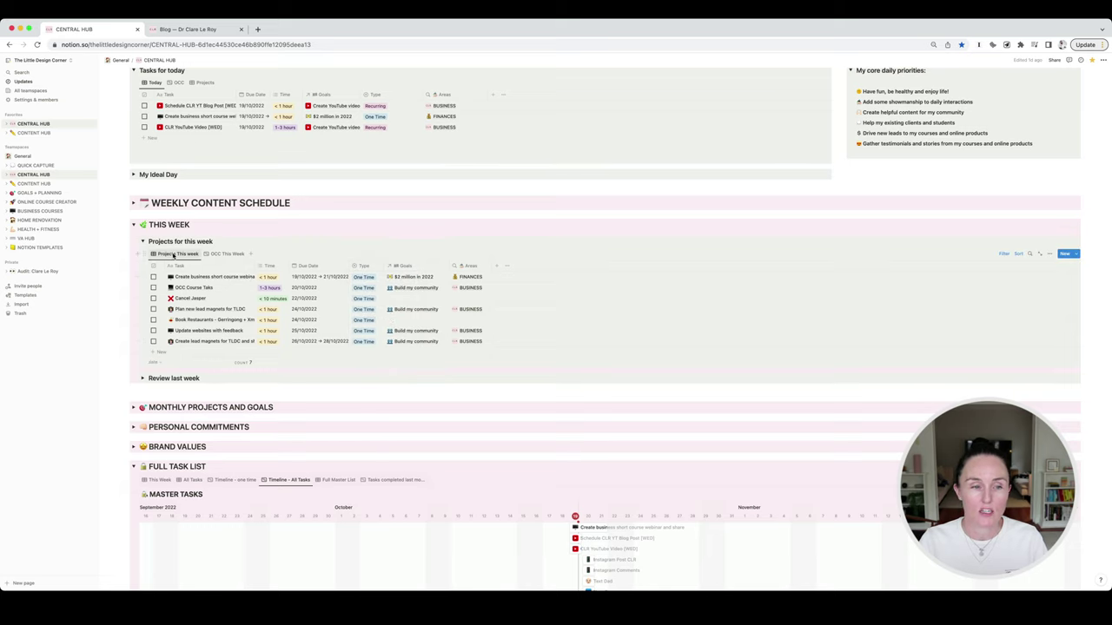
Switch Projects for this week to the OCC This Week timeline and return to the Projects This week table
left_click(221, 253)
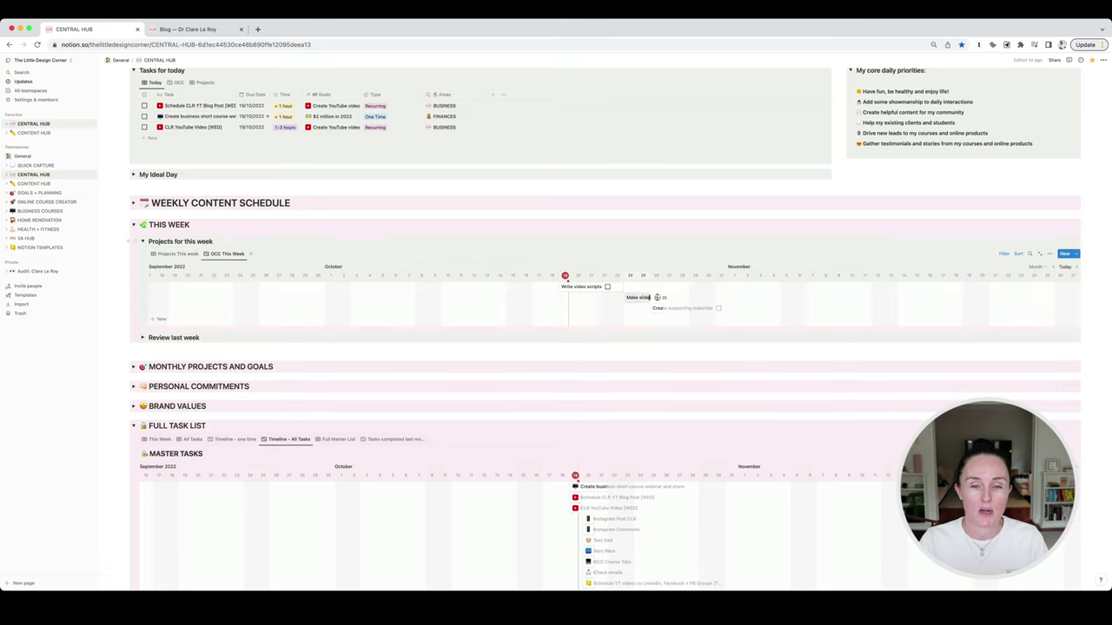
scroll(660, 305, "up", 2)
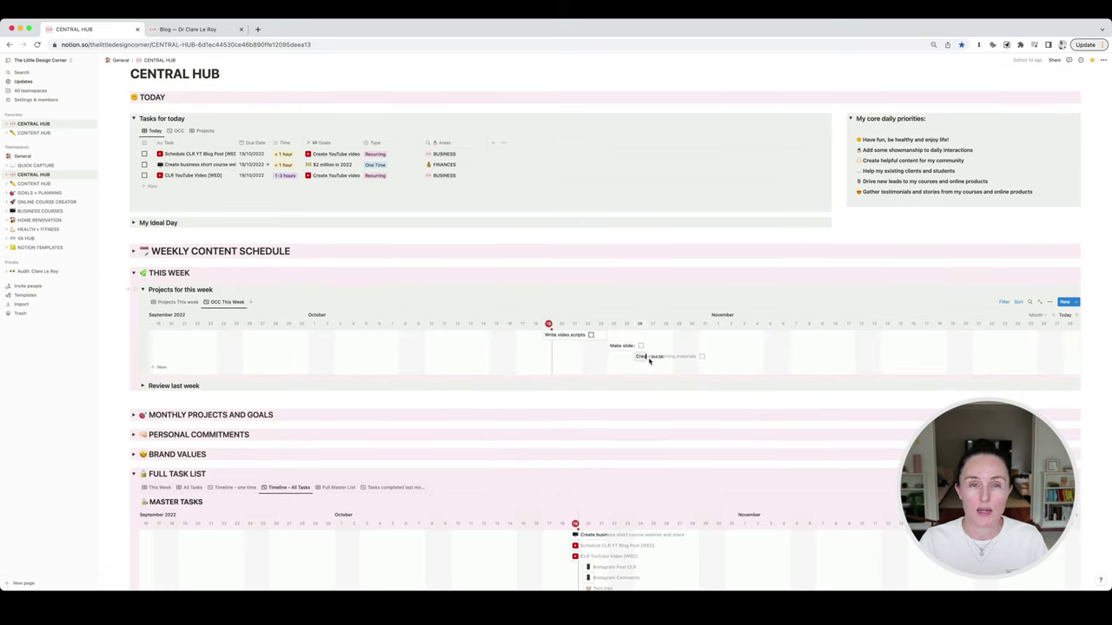
left_click(176, 301)
scroll(236, 319, "down", 1)
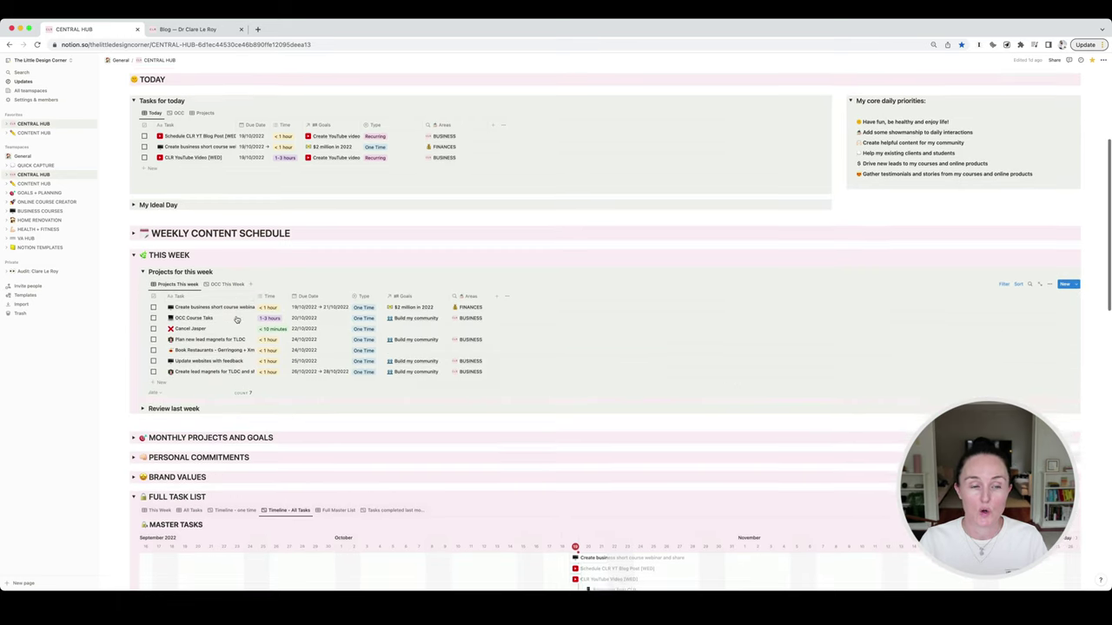
scroll(236, 318, "up", 2)
scroll(173, 304, "down", 2)
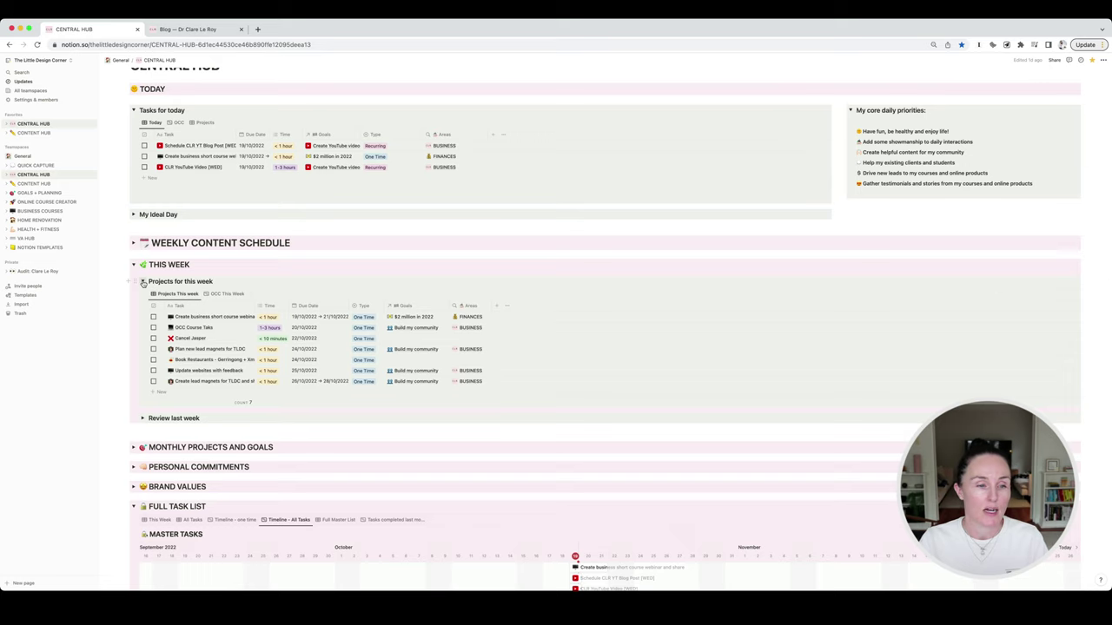
View the Review last week entries with Projects for this week collapsed, and close the This Week section
left_click(142, 281)
left_click(141, 296)
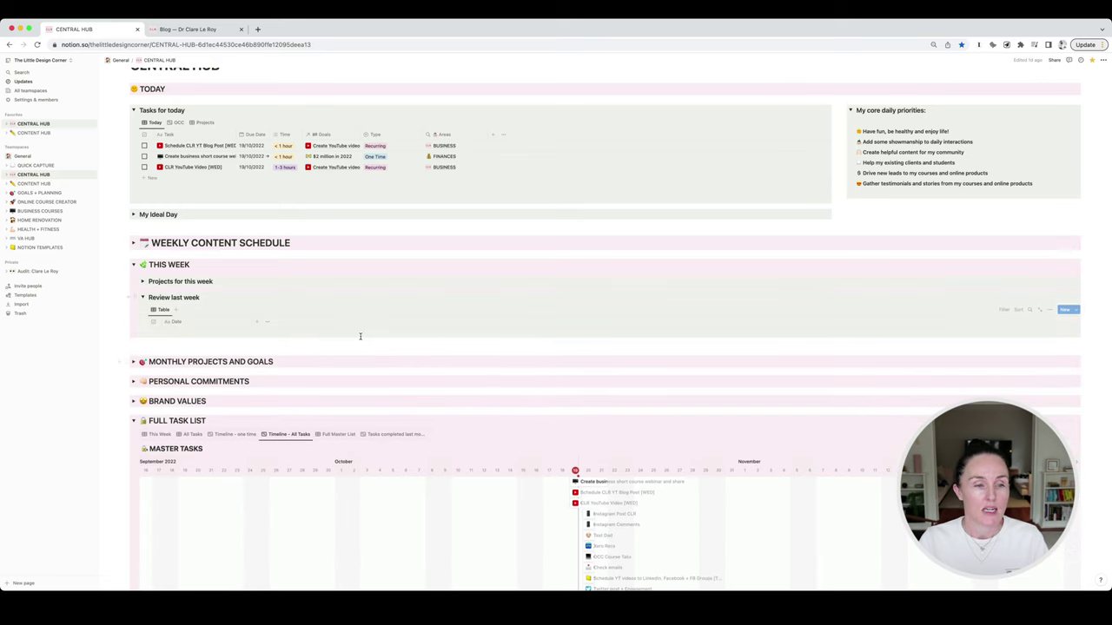
scroll(359, 333, "down", 1)
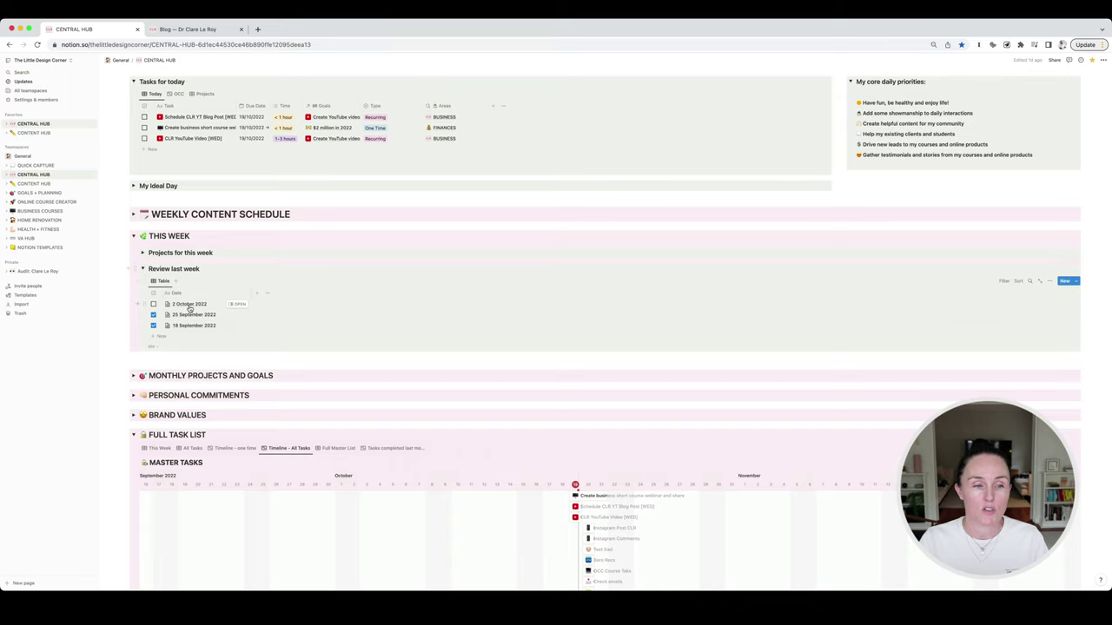
left_click(143, 269)
scroll(134, 284, "down", 1)
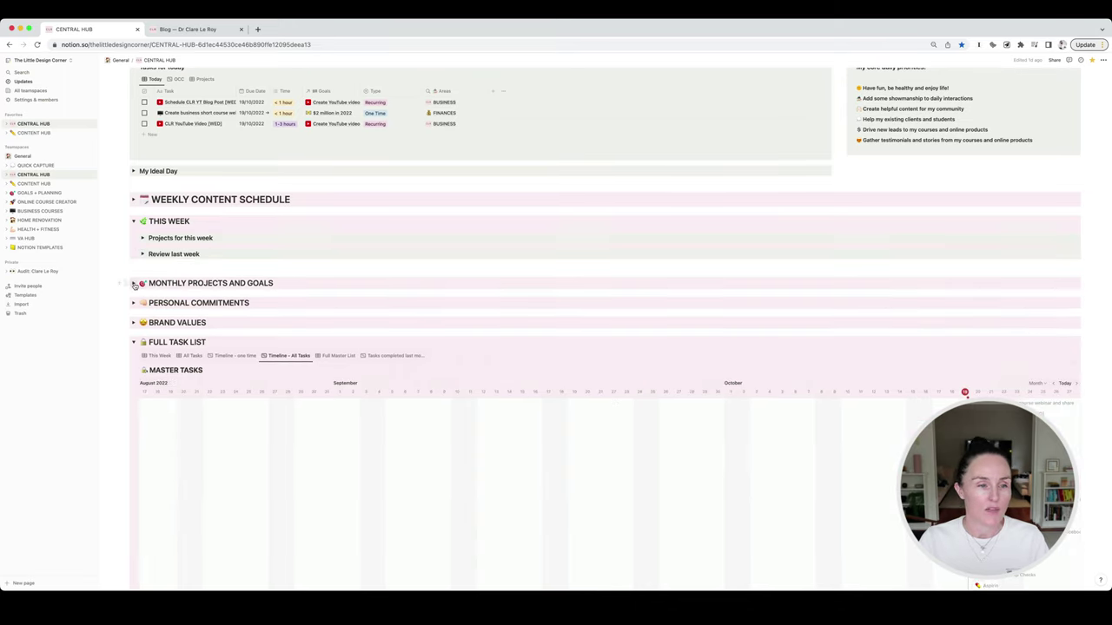
left_click(134, 222)
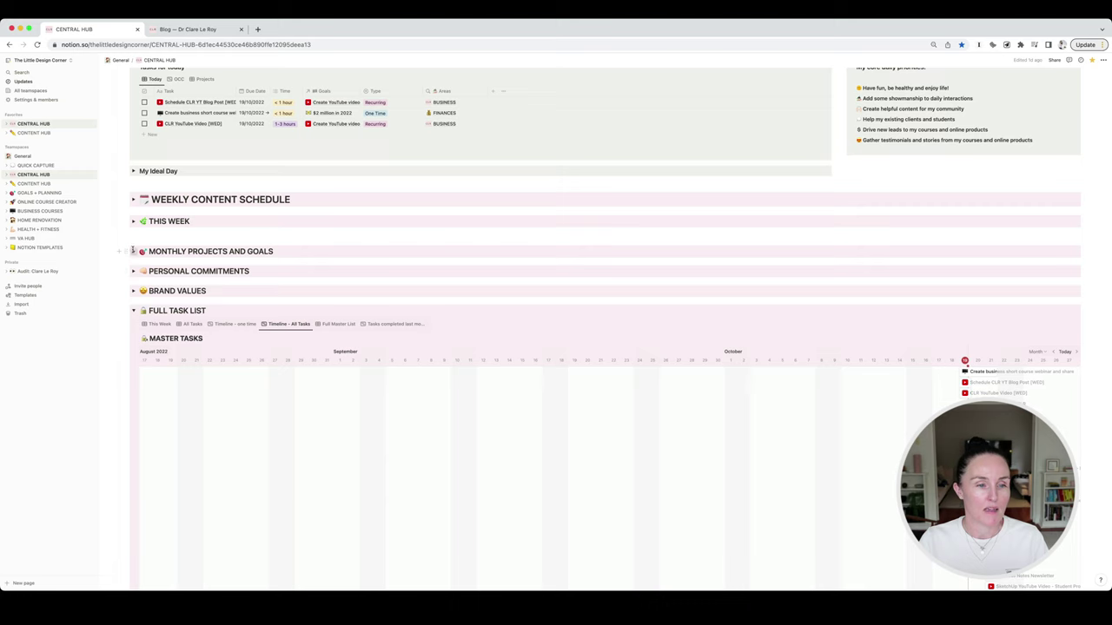
Expand Monthly Projects and Goals to view the vision board and the October 2022 projects and goals, and collapse it again
left_click(132, 251)
scroll(409, 256, "down", 3)
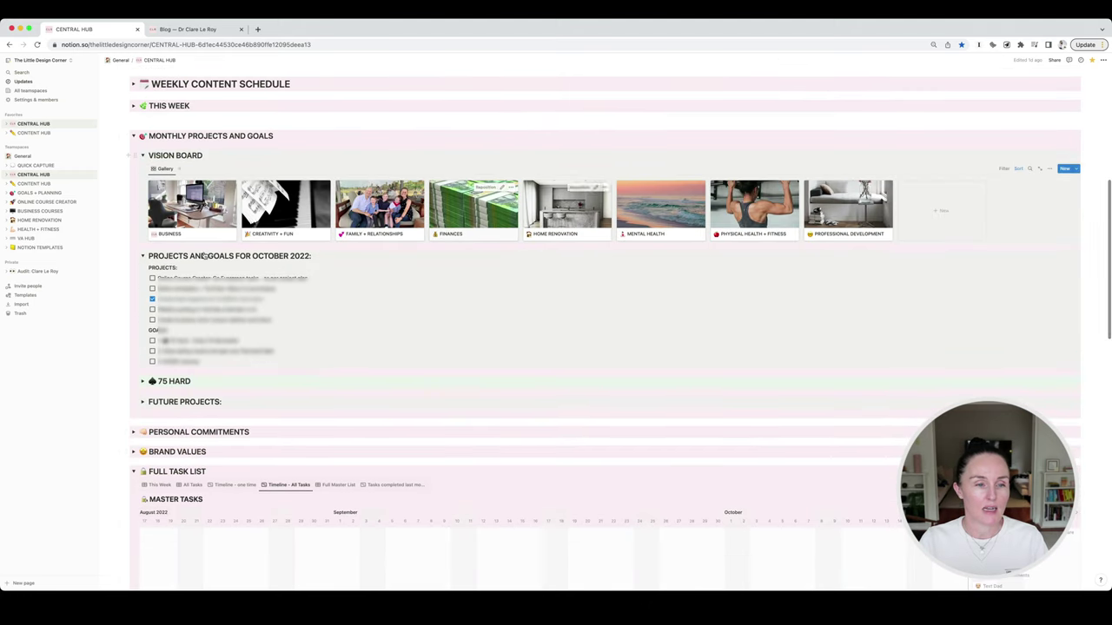
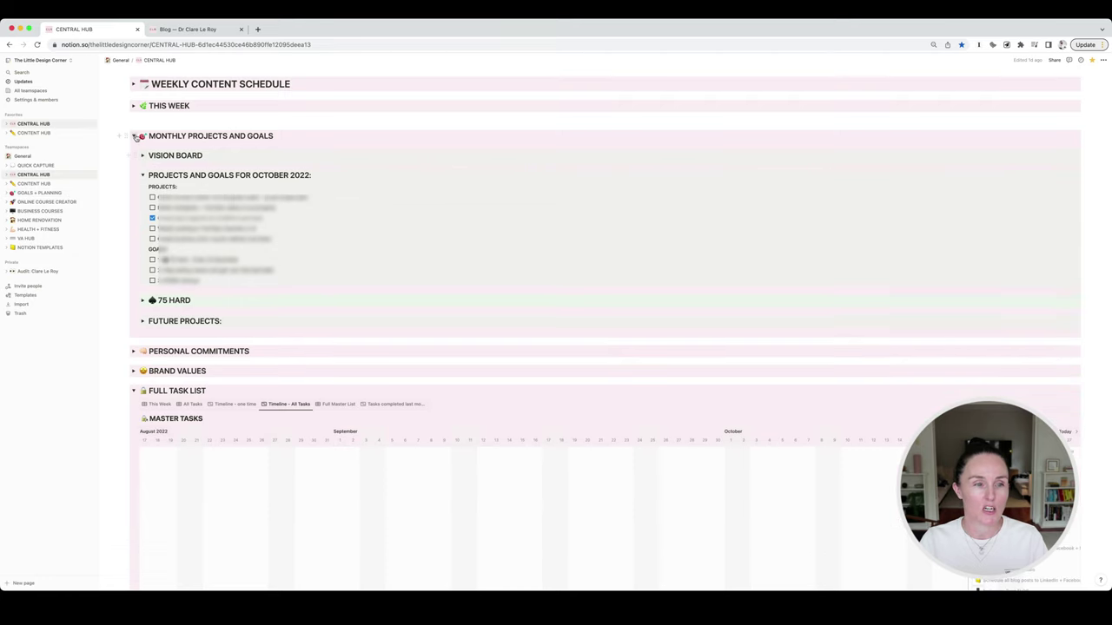
left_click(134, 137)
scroll(258, 247, "up", 2)
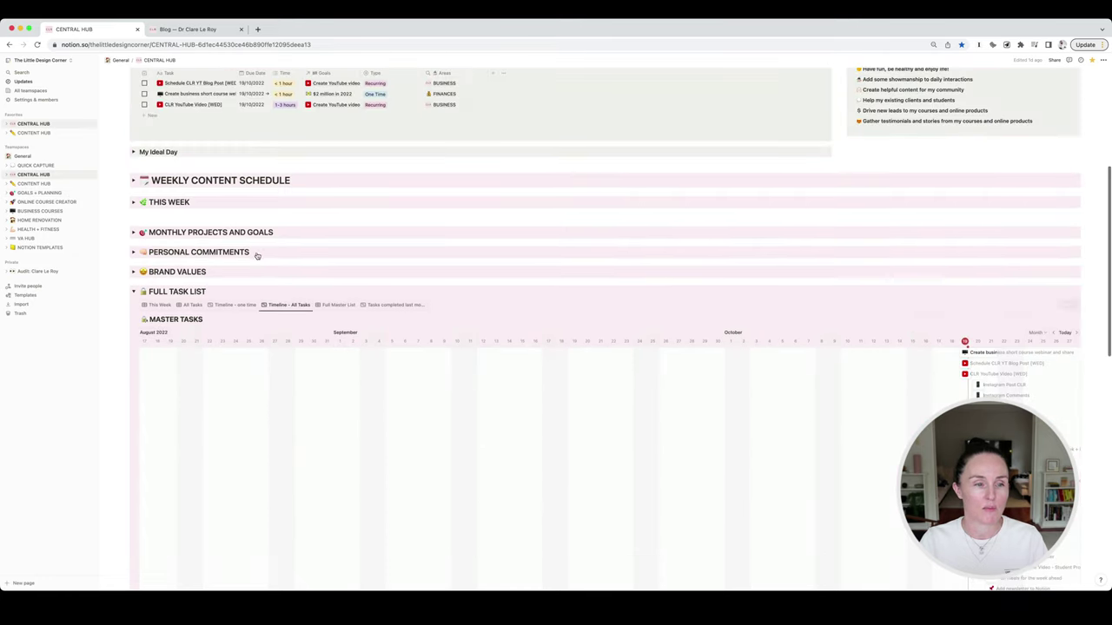
Expand the Personal Commitments section, read through its list of principles, and collapse it again
left_click(132, 251)
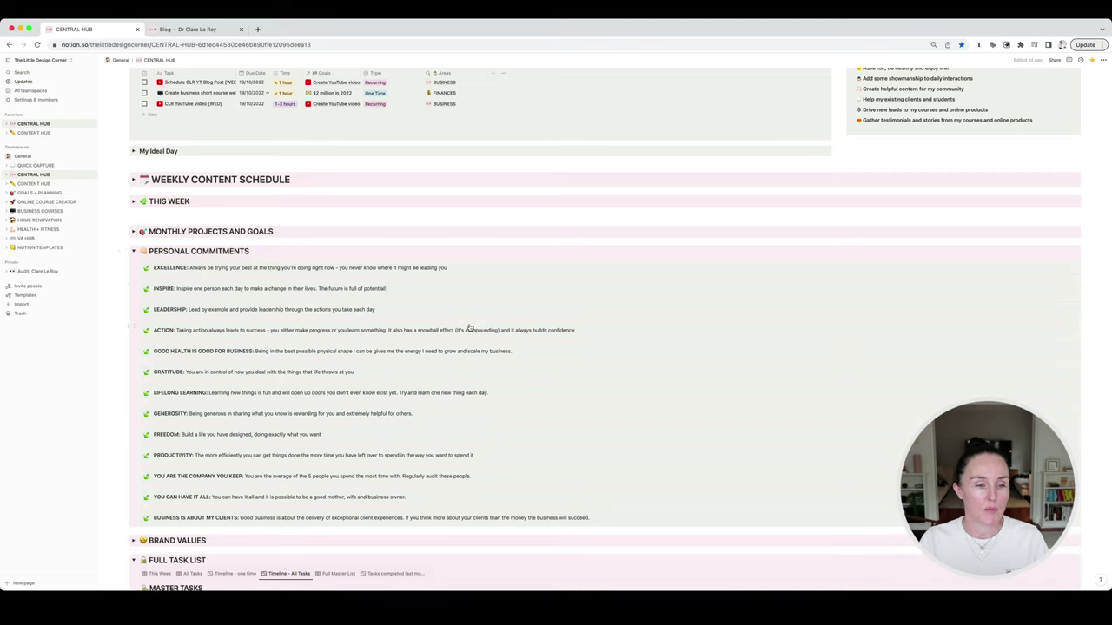
scroll(469, 329, "down", 1)
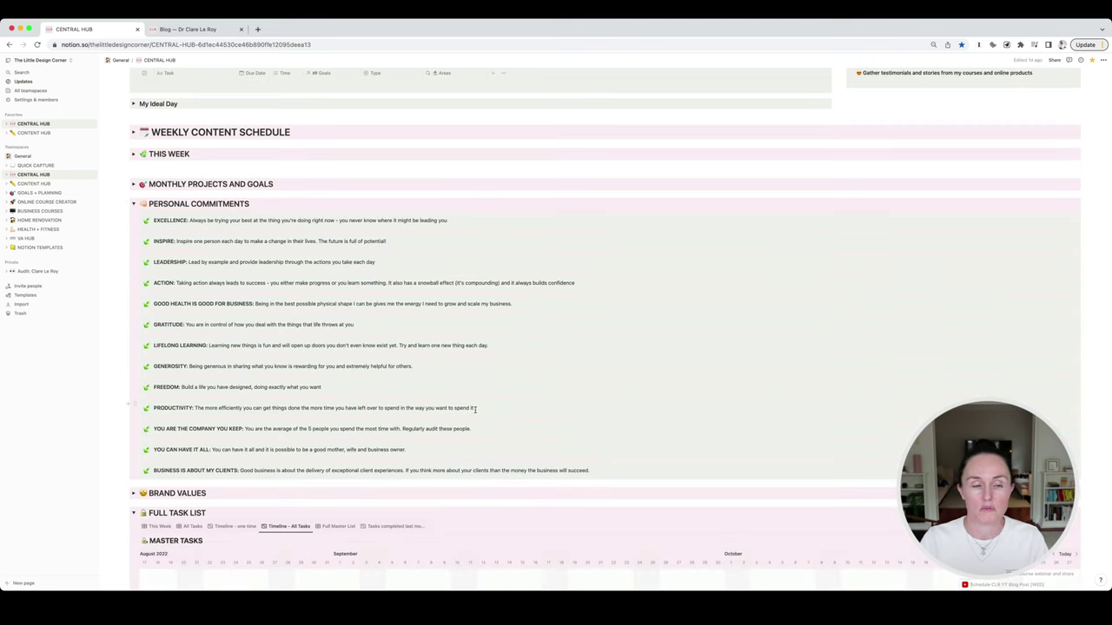
scroll(476, 408, "up", 1)
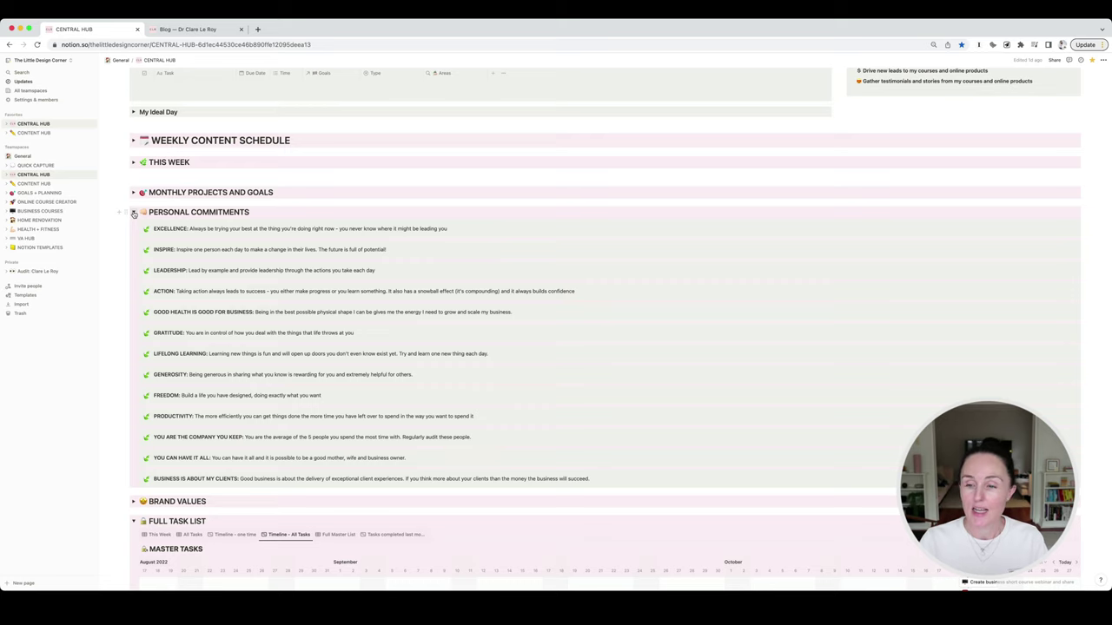
left_click(133, 213)
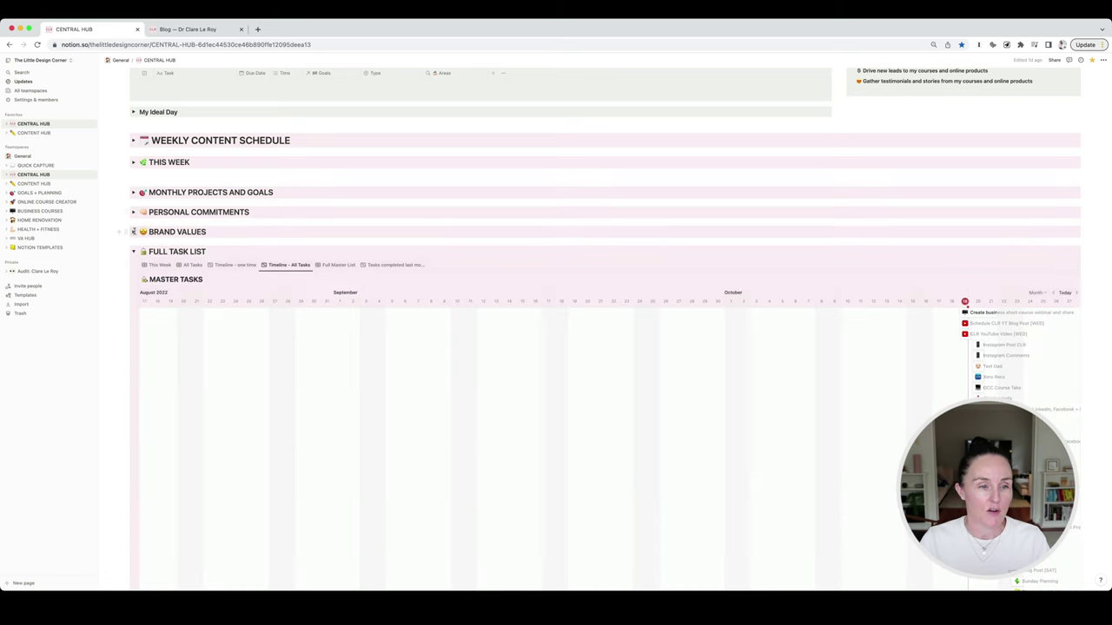
Expand the Brand Values section to read its value statements, and collapse it again
left_click(133, 232)
scroll(209, 256, "down", 1)
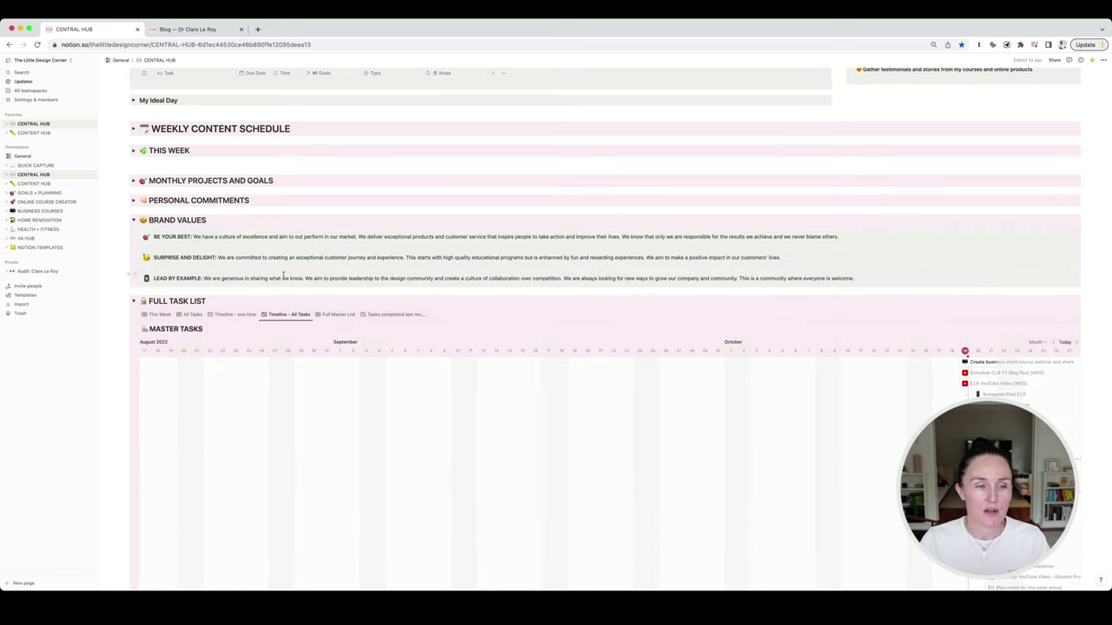
scroll(283, 276, "up", 2)
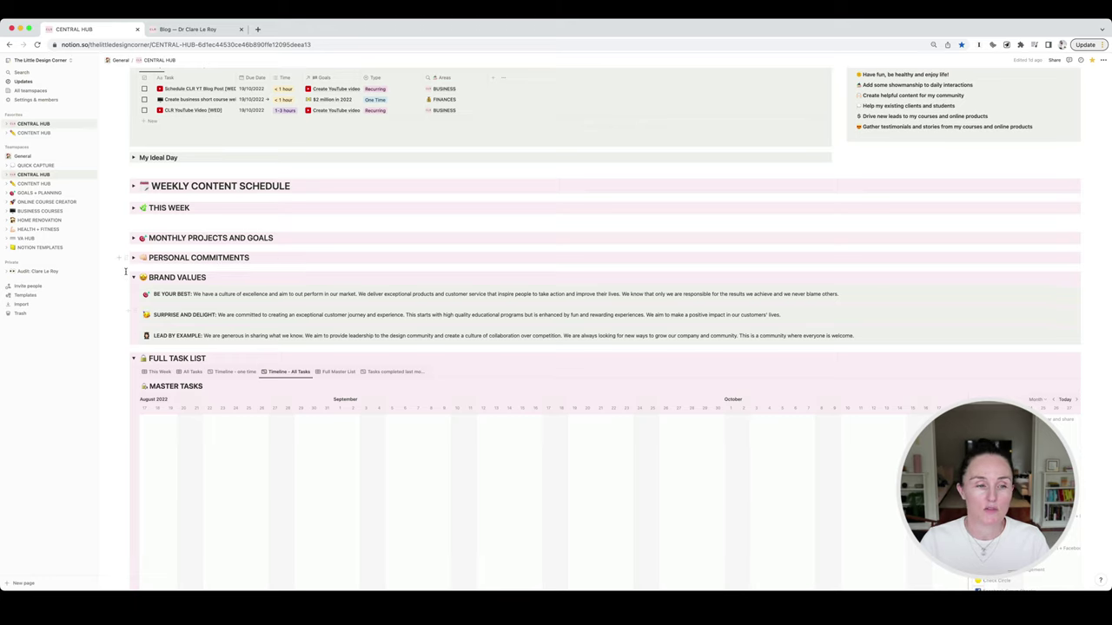
left_click(132, 278)
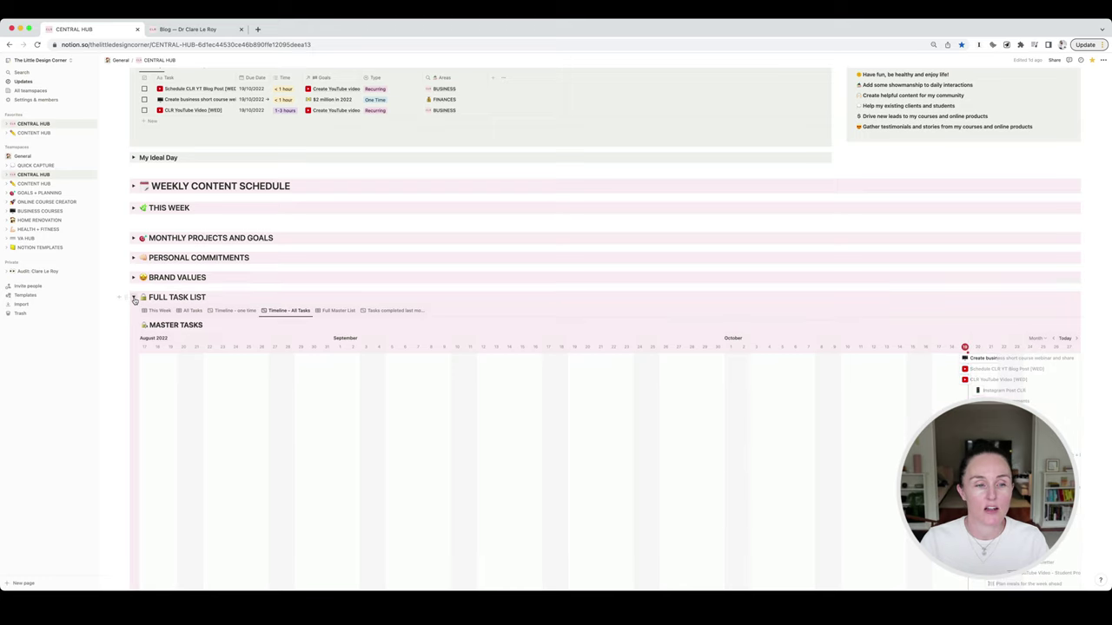
Collapse the Full Task List and briefly expand Personal Areas to view its linked pages
left_click(133, 298)
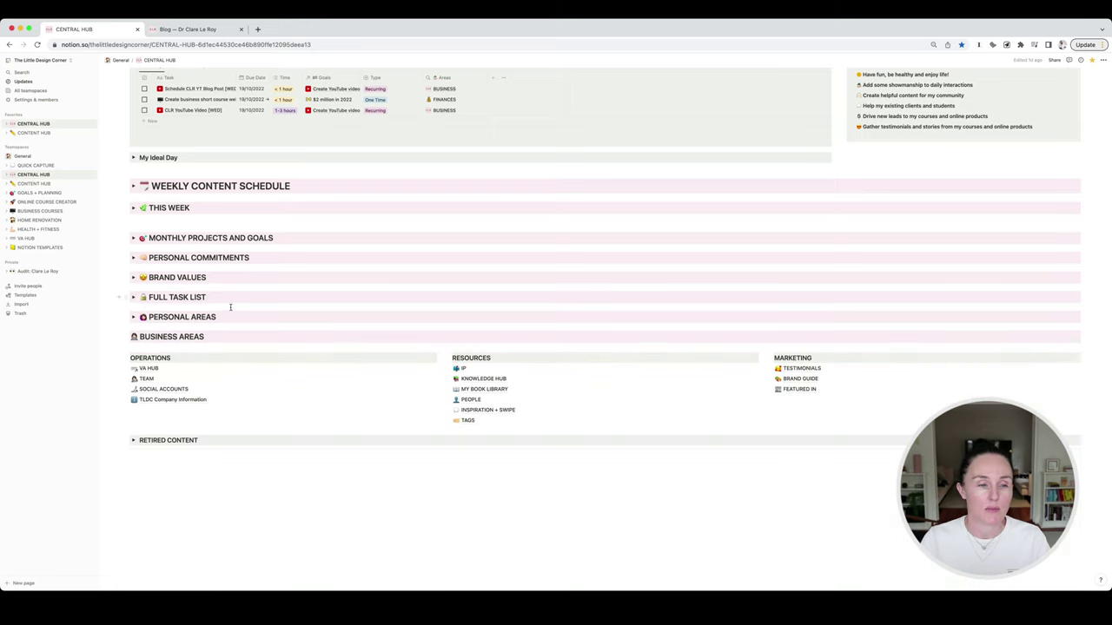
scroll(133, 291, "down", 1)
left_click(133, 285)
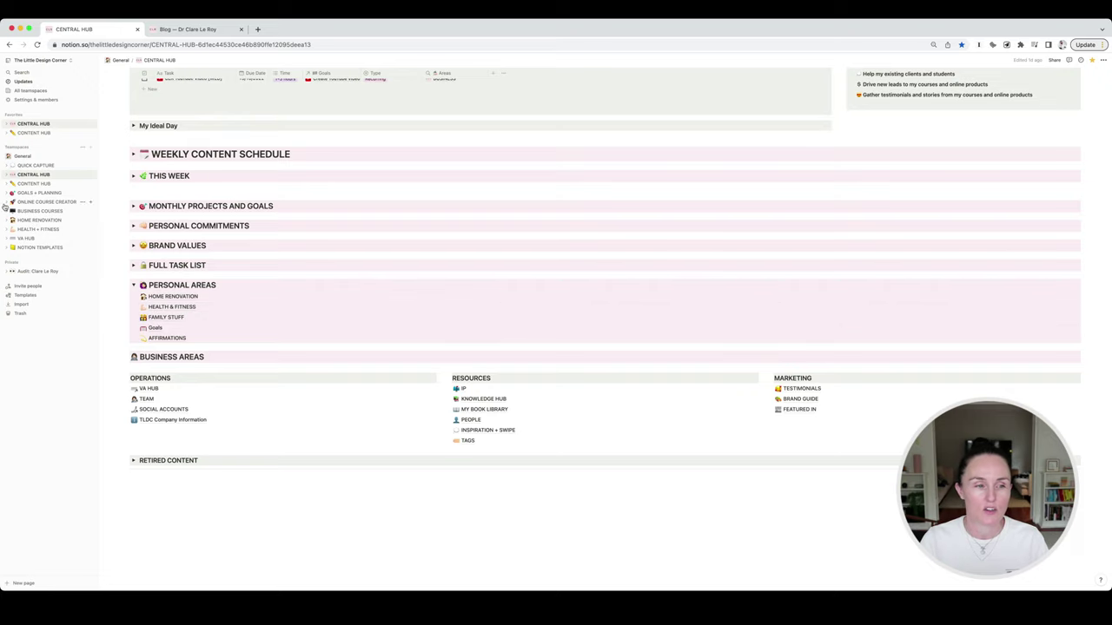
left_click(133, 284)
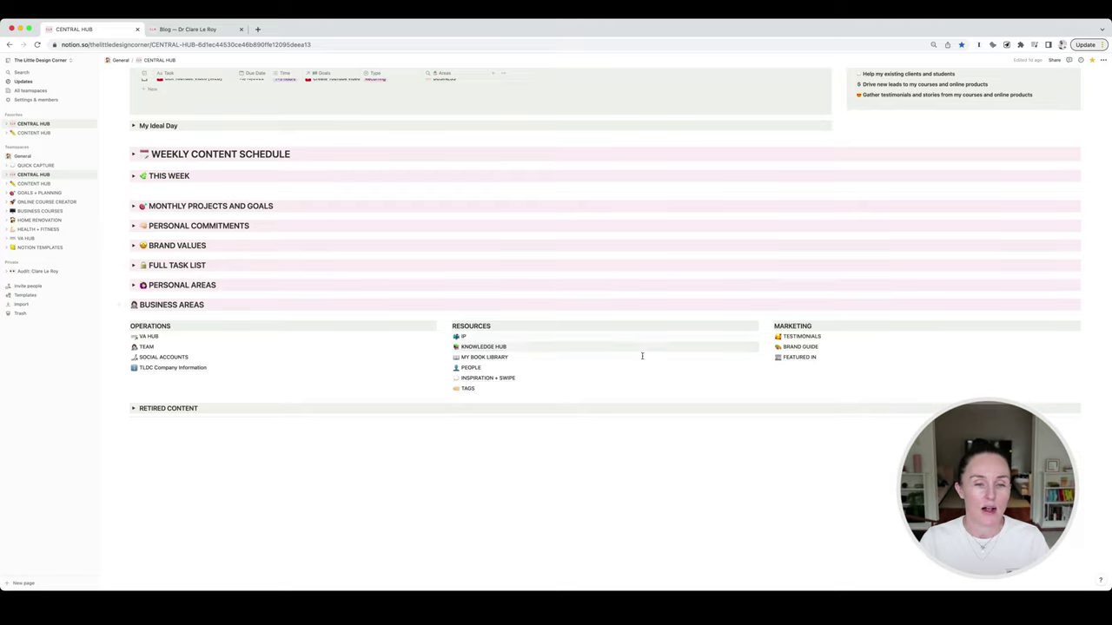
Look over the Business Areas links and open the Knowledge Hub page from the resources
scroll(877, 351, "up", 1)
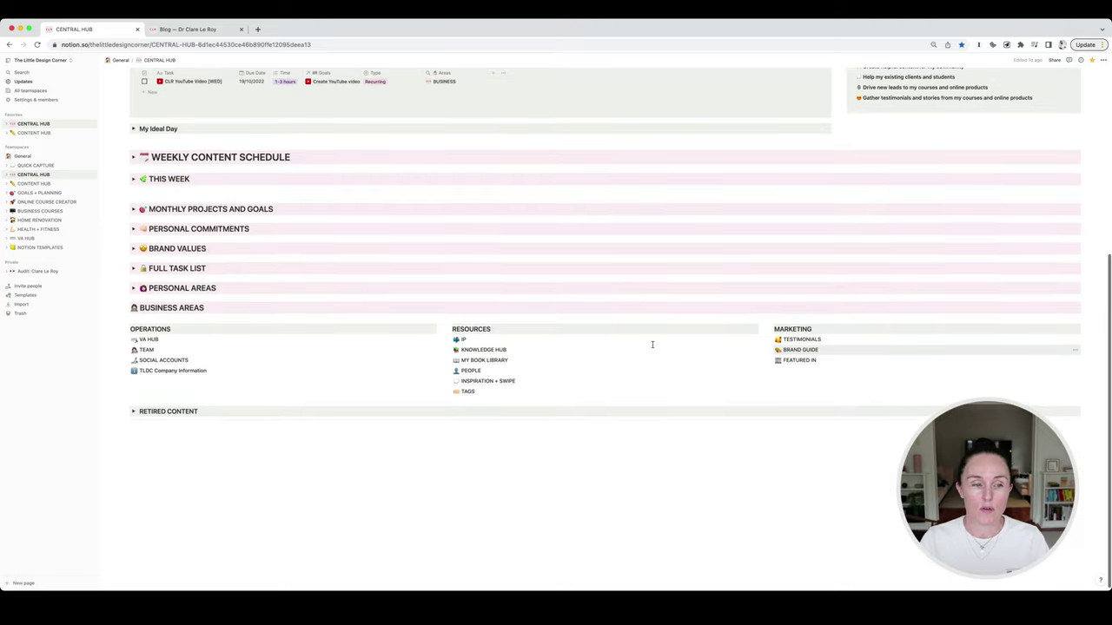
scroll(451, 335, "down", 1)
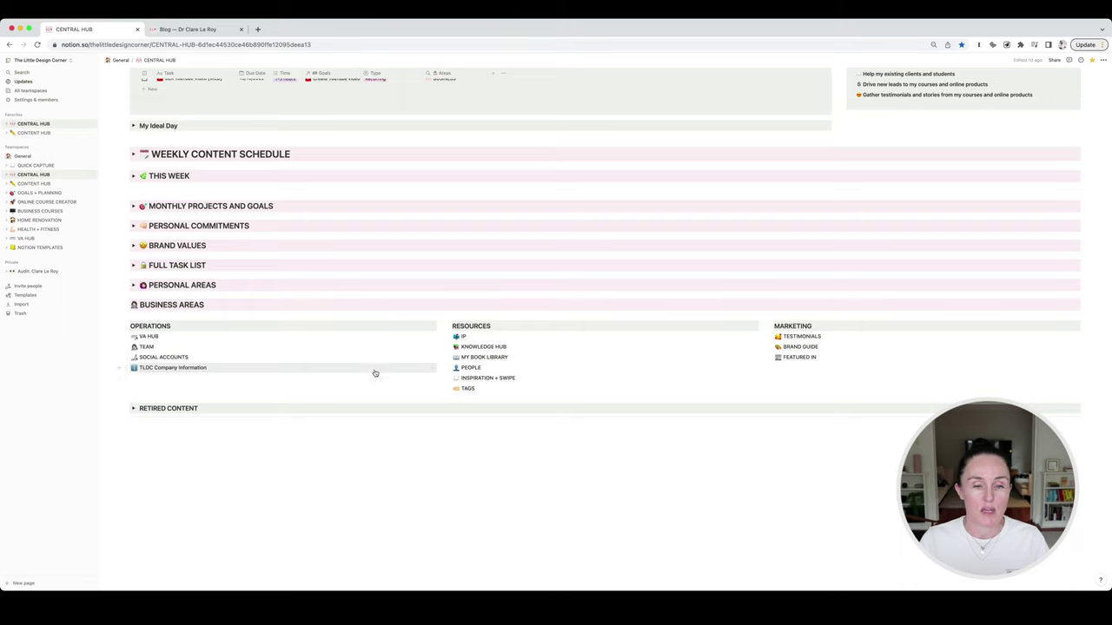
left_click(484, 347)
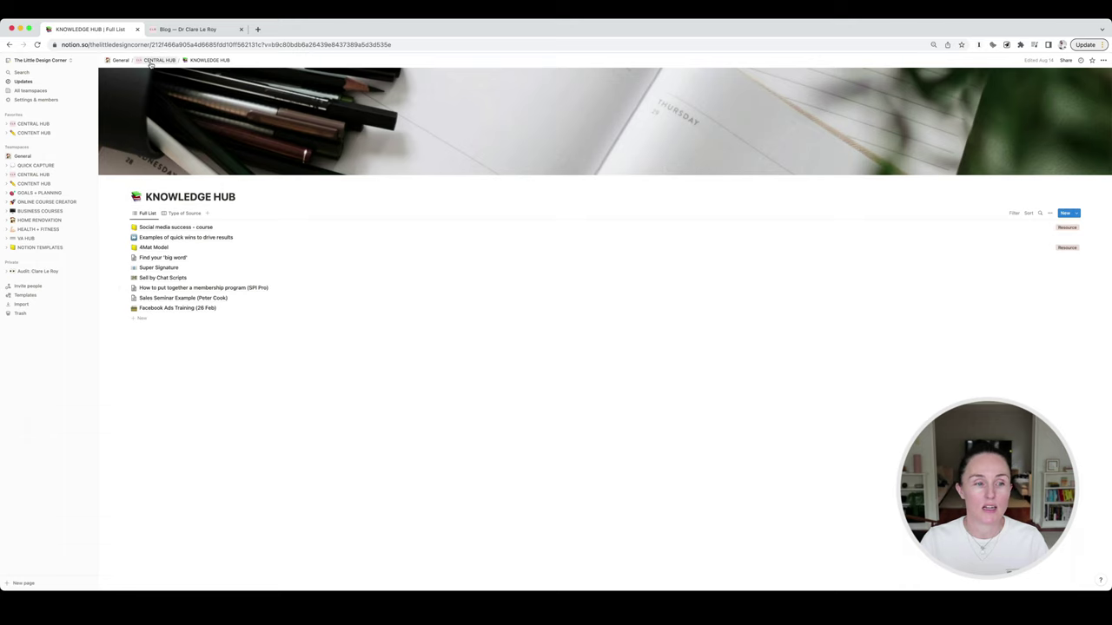
Return to the Central Hub and open My Book Library from the Business Areas resources
left_click(42, 175)
scroll(359, 274, "down", 5)
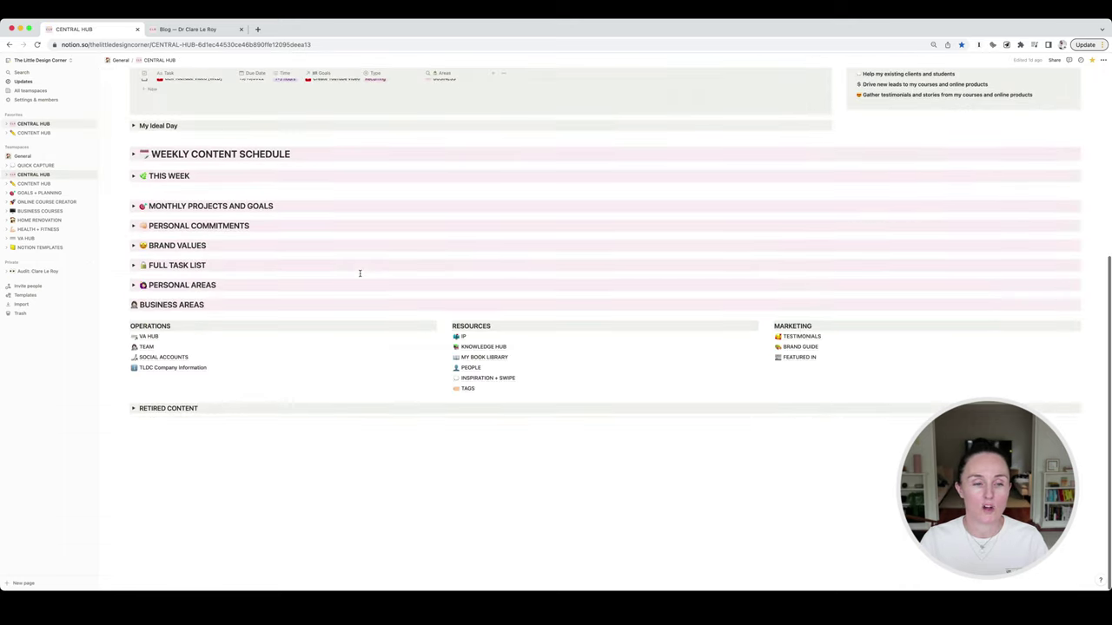
left_click(480, 356)
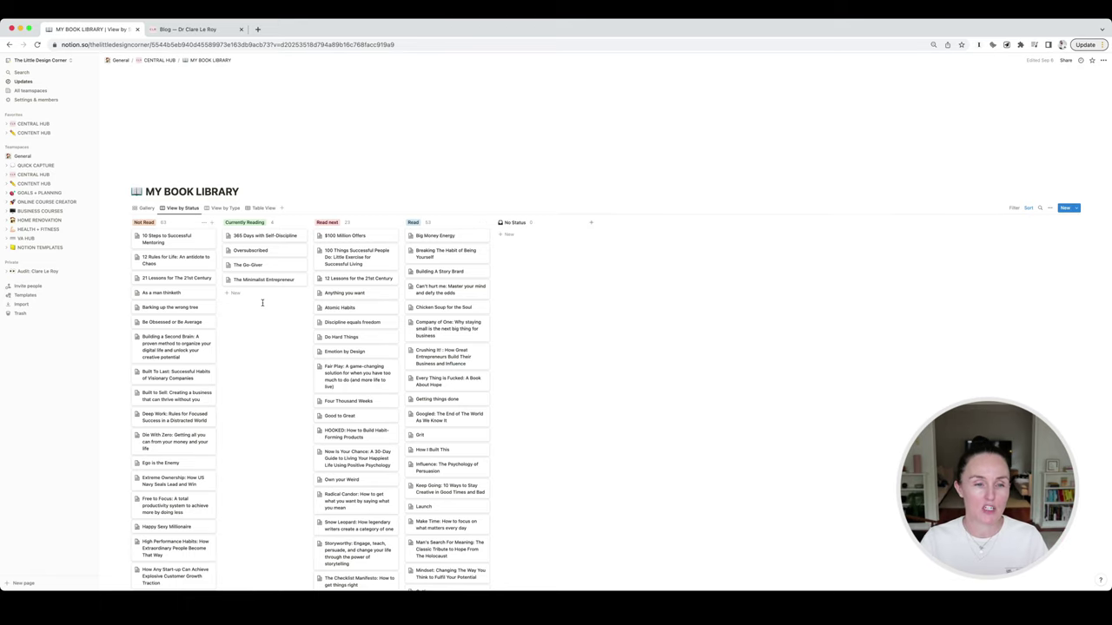
Look over the book library's status columns, briefly switch to the Gallery view, and return to View by Status
scroll(261, 303, "down", 3)
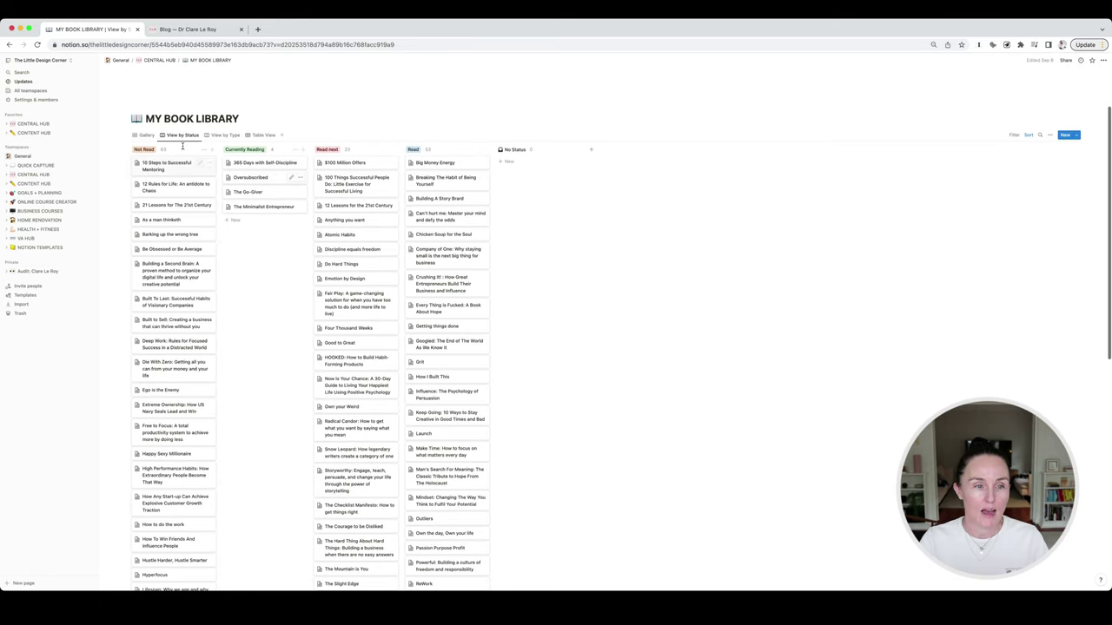
left_click(144, 135)
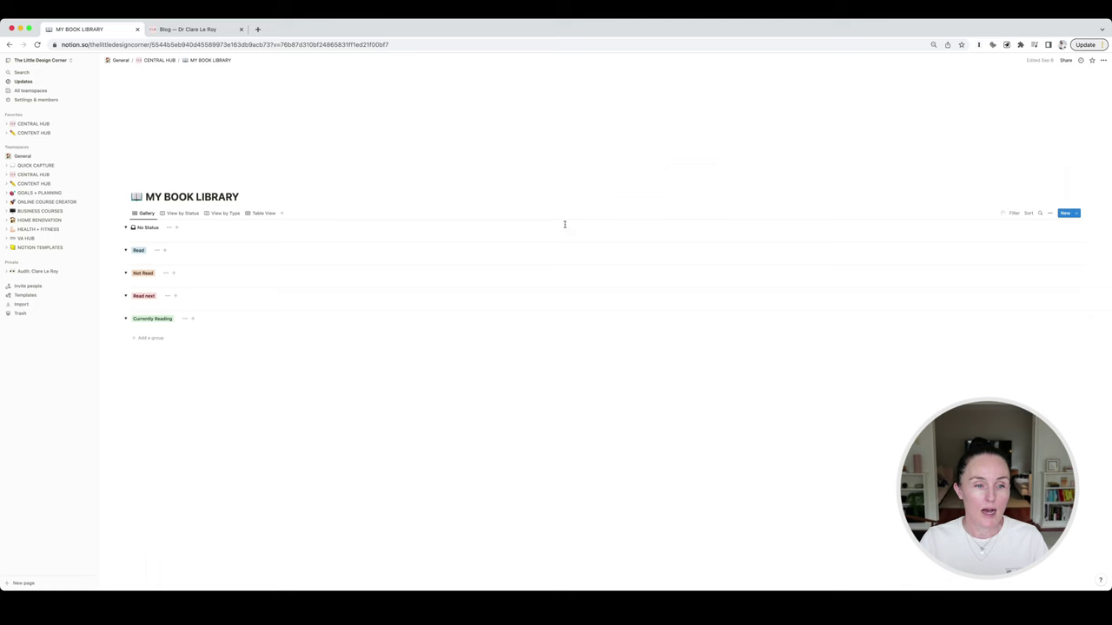
left_click(182, 213)
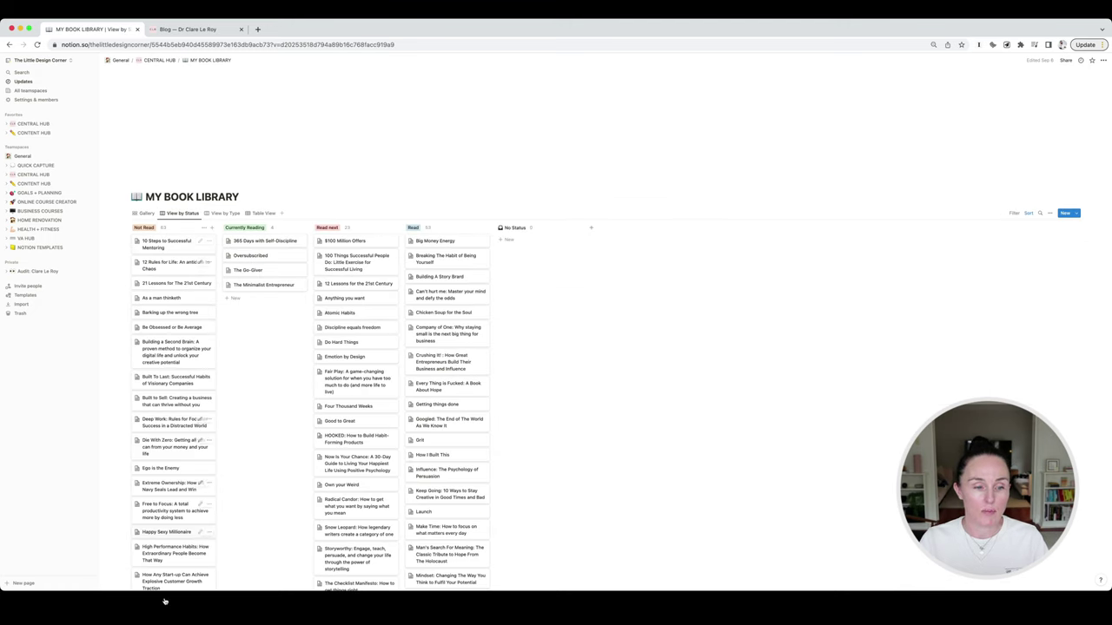
scroll(219, 237, "down", 2)
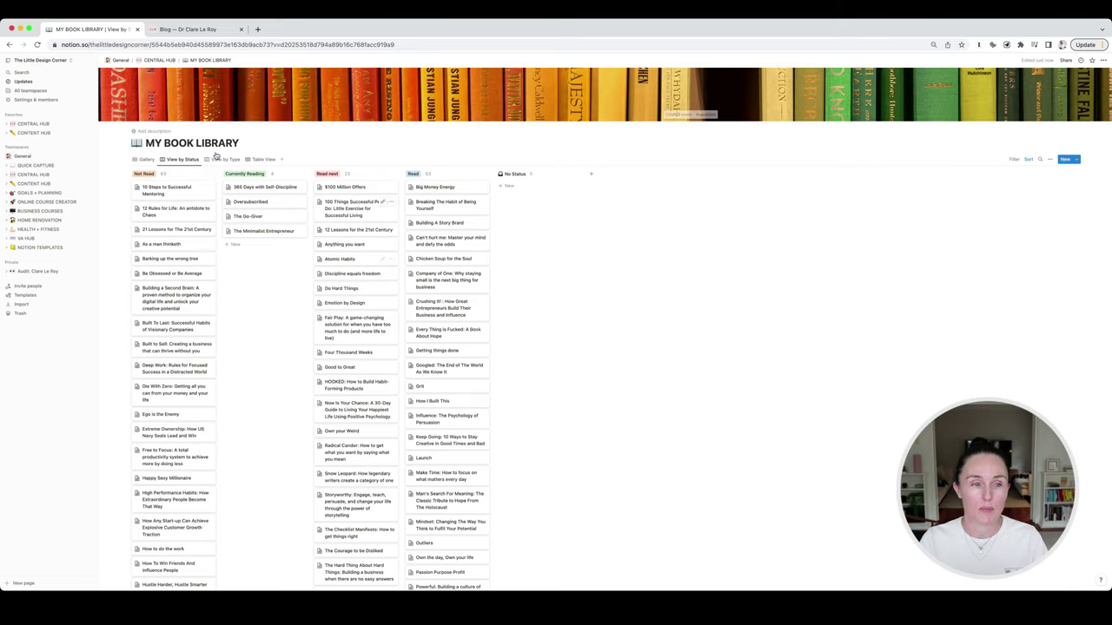
Show the book library in the Gallery view and browse the covers in each reading status group
left_click(144, 159)
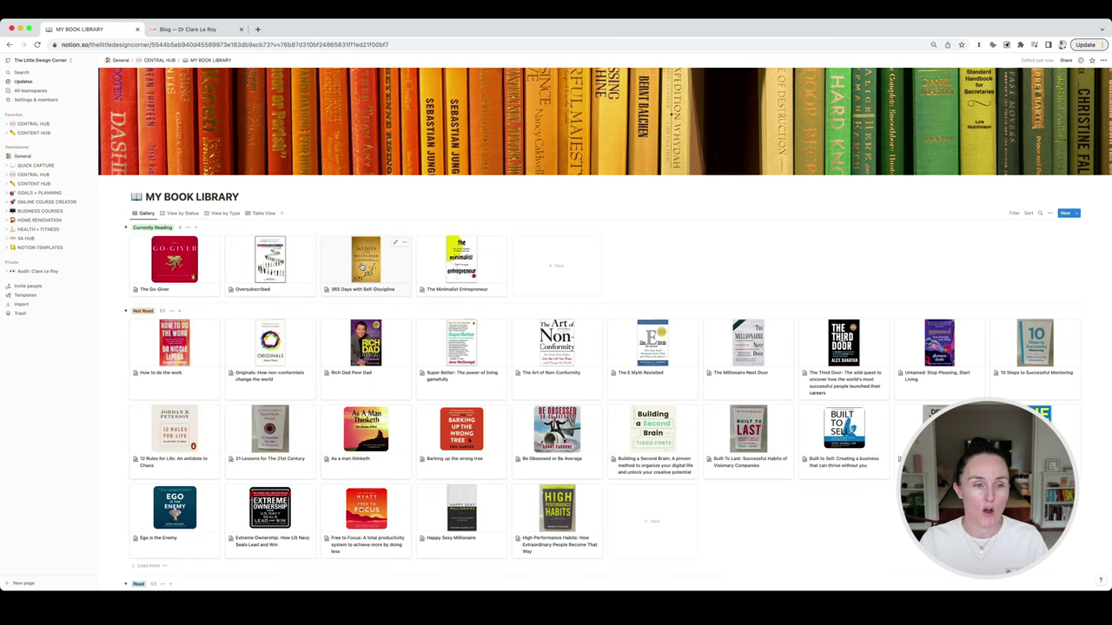
scroll(714, 361, "down", 5)
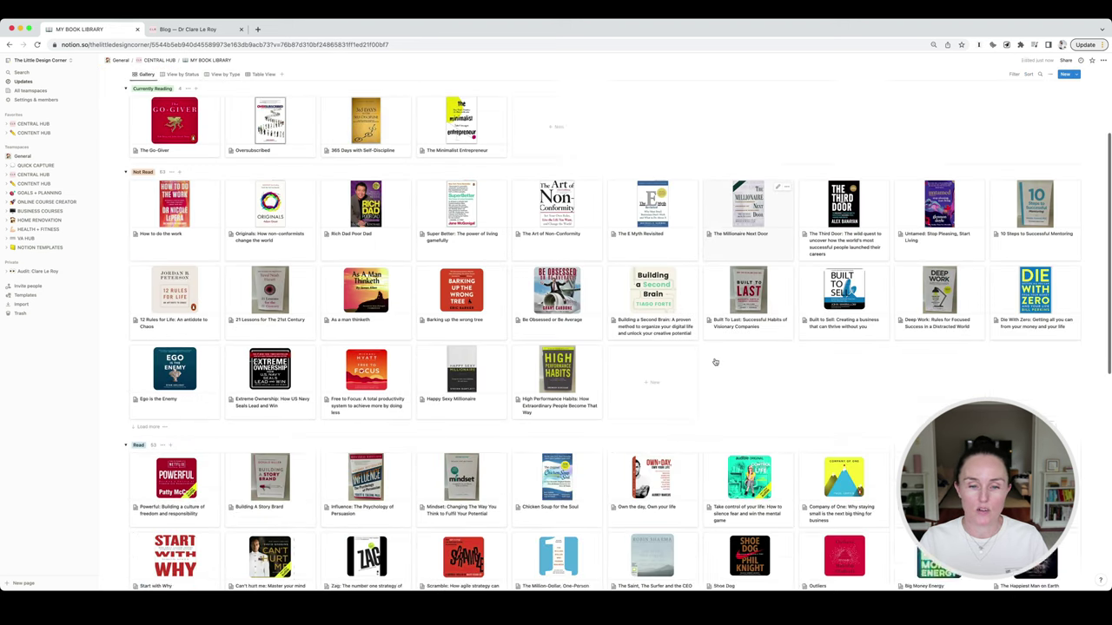
scroll(715, 361, "down", 6)
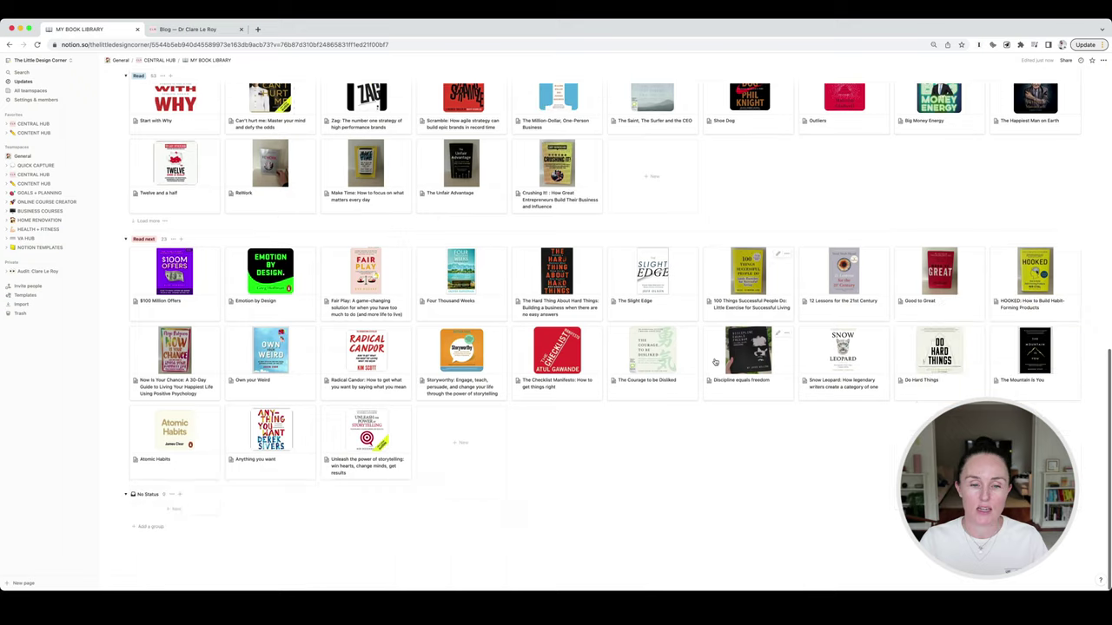
scroll(703, 339, "up", 12)
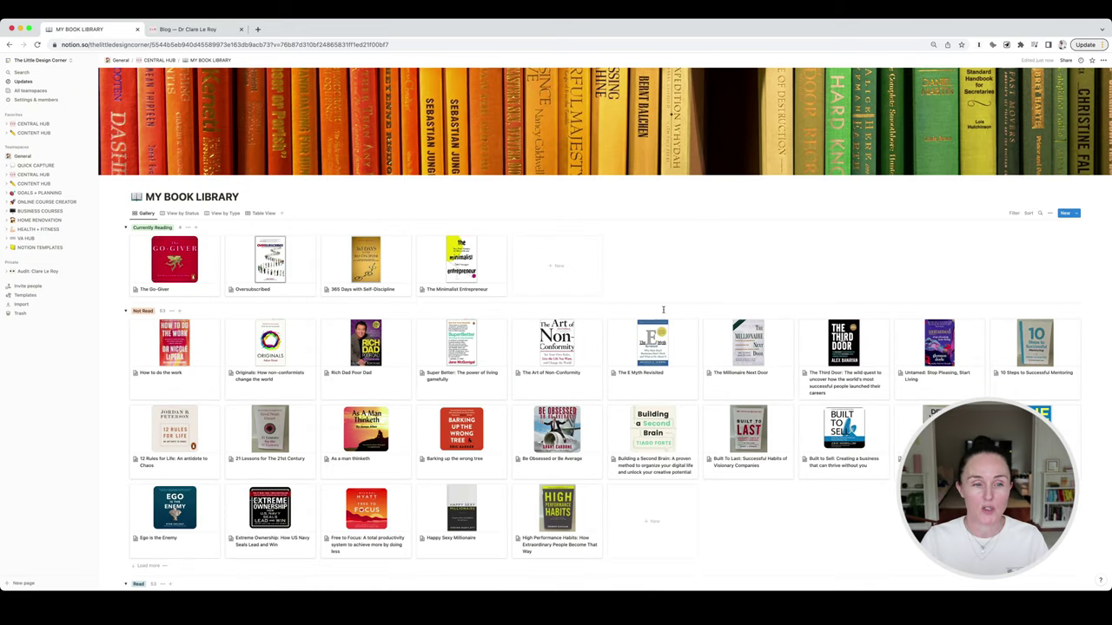
Switch the book library to View by Status and look through the Not Read, Currently Reading, Read next and Read columns
left_click(184, 215)
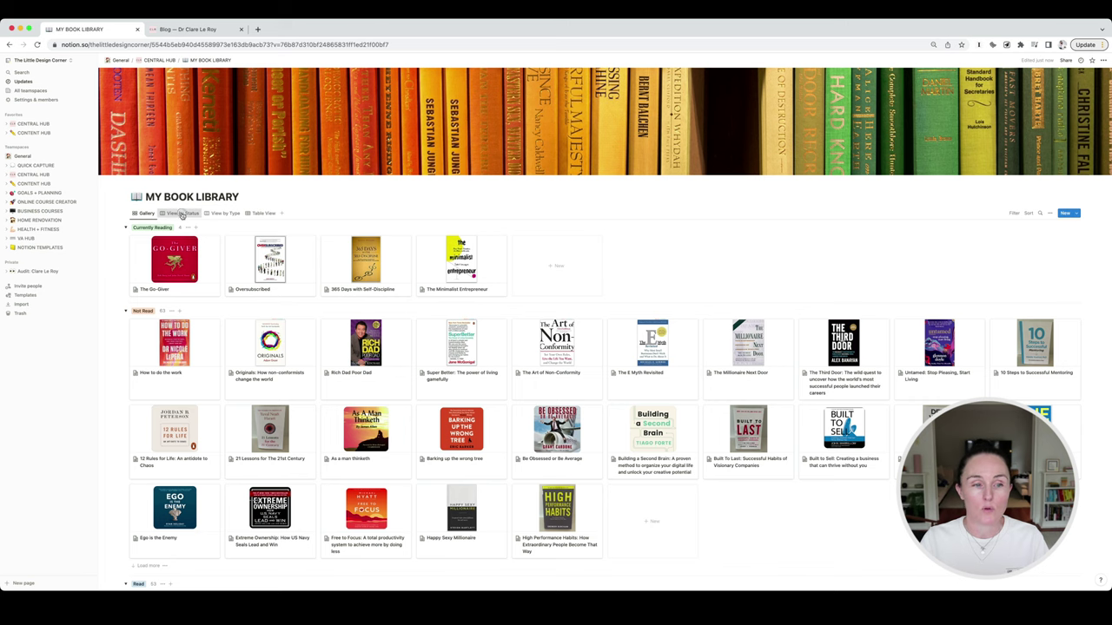
scroll(189, 281, "down", 5)
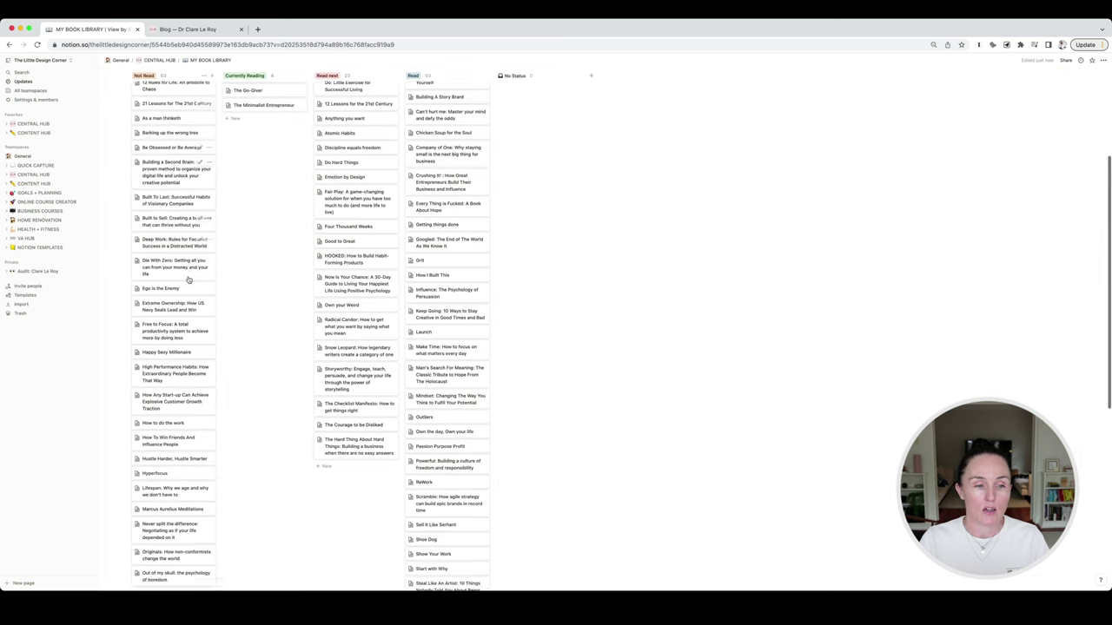
scroll(189, 281, "up", 1)
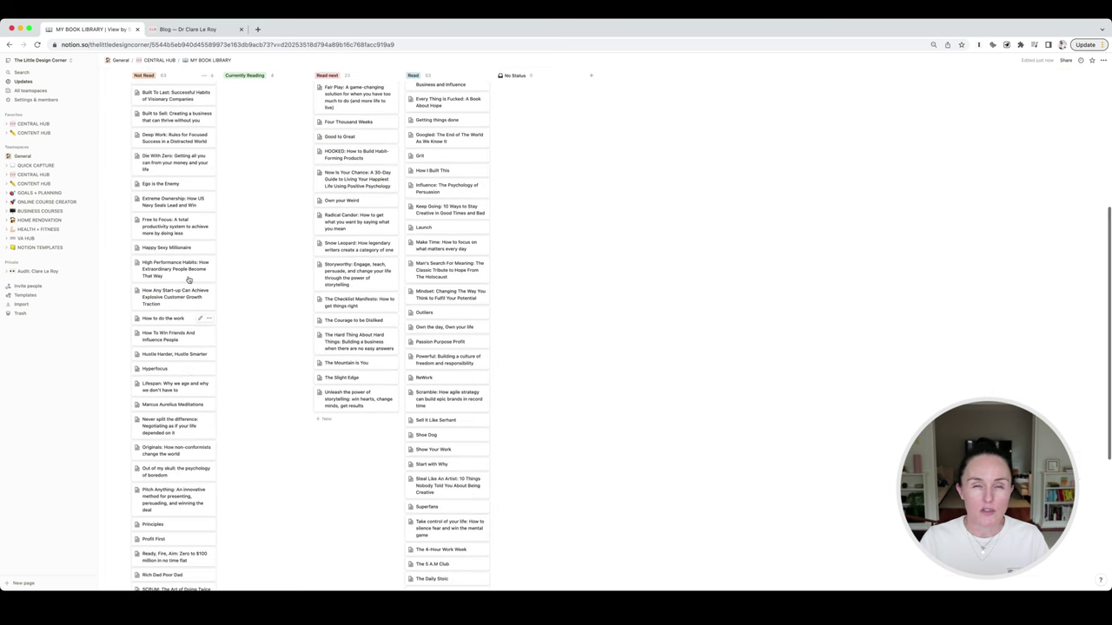
scroll(188, 280, "up", 5)
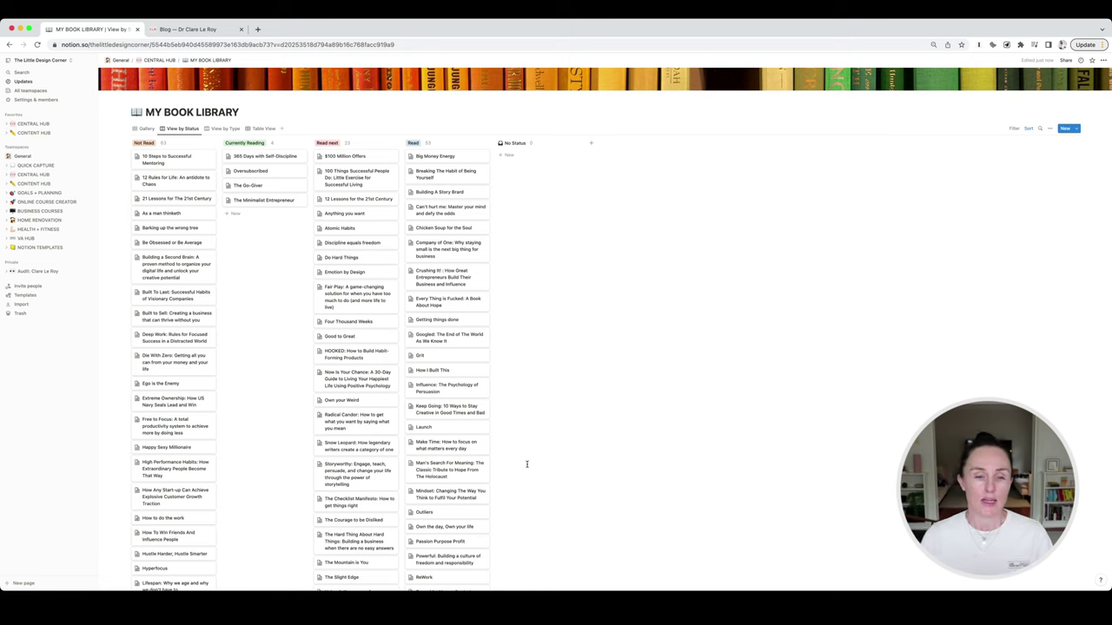
scroll(492, 319, "down", 3)
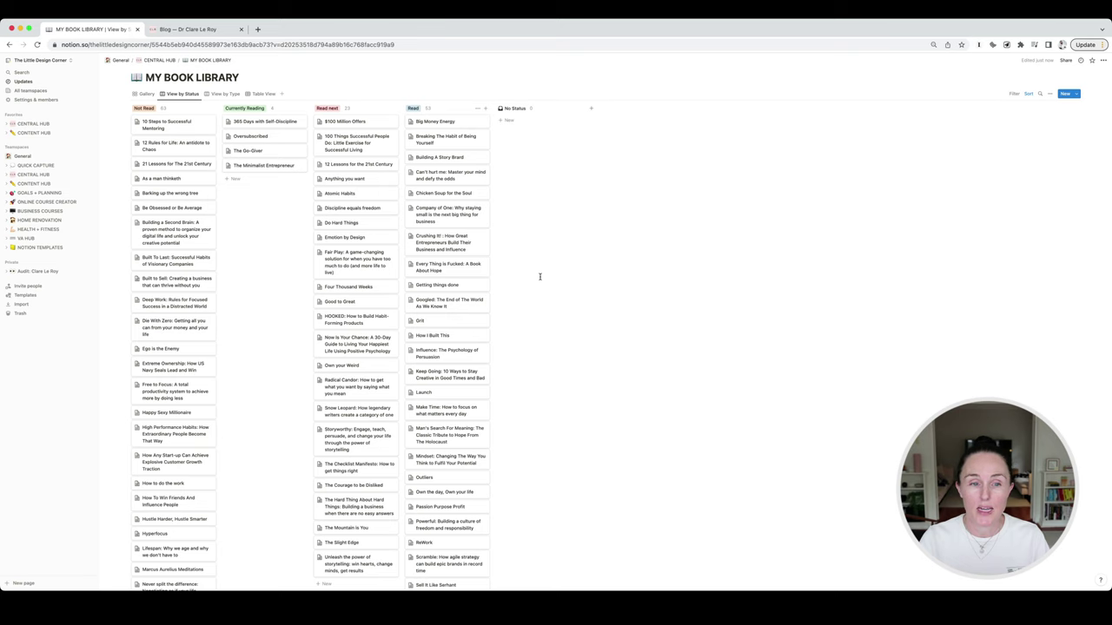
scroll(408, 421, "down", 5)
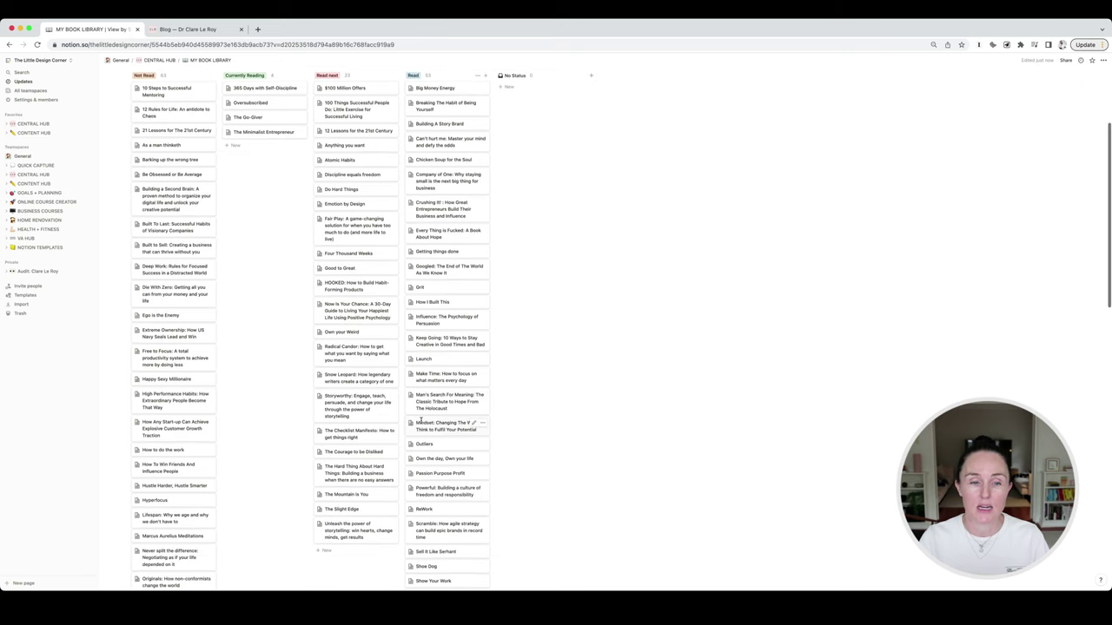
scroll(422, 423, "up", 10)
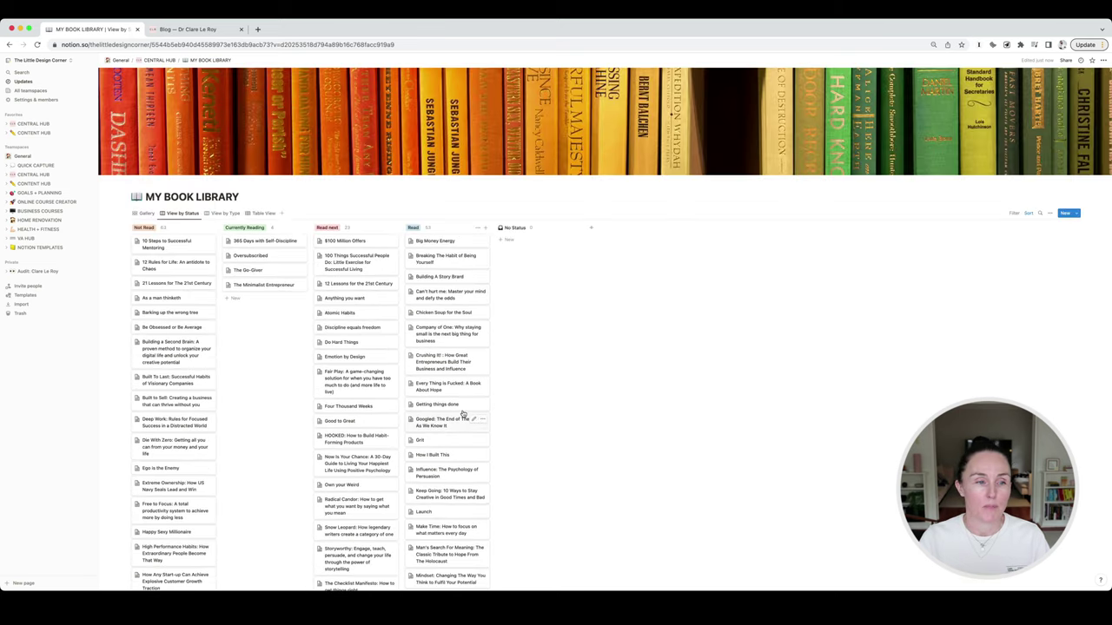
Return to the Central Hub, open the People page from the Business Areas resources, and browse its gallery
left_click(31, 175)
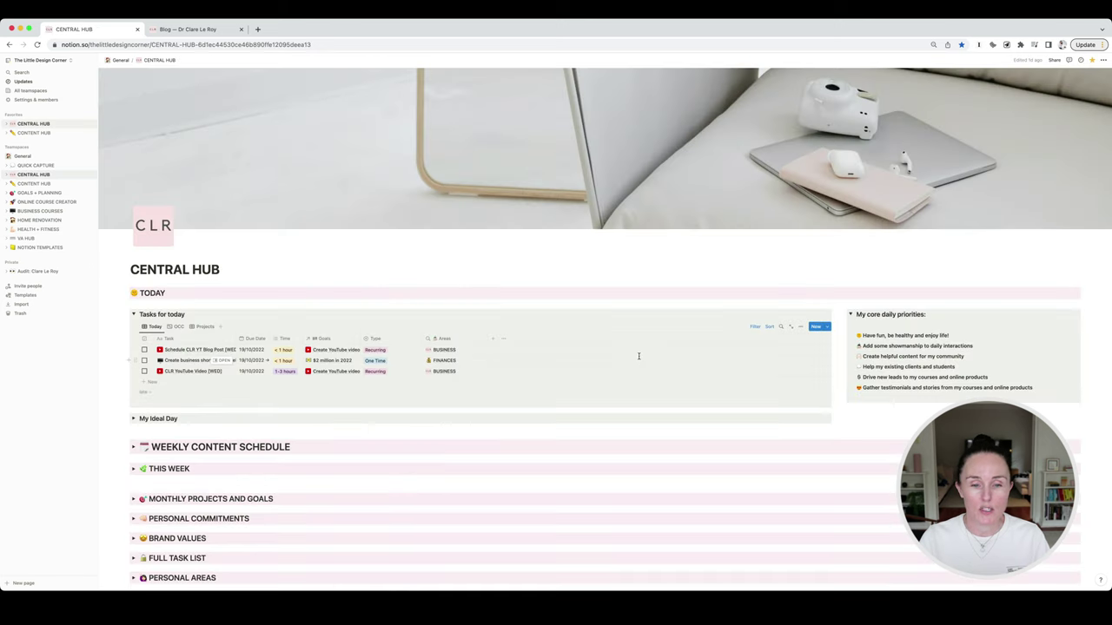
scroll(640, 353, "down", 3)
scroll(638, 356, "down", 3)
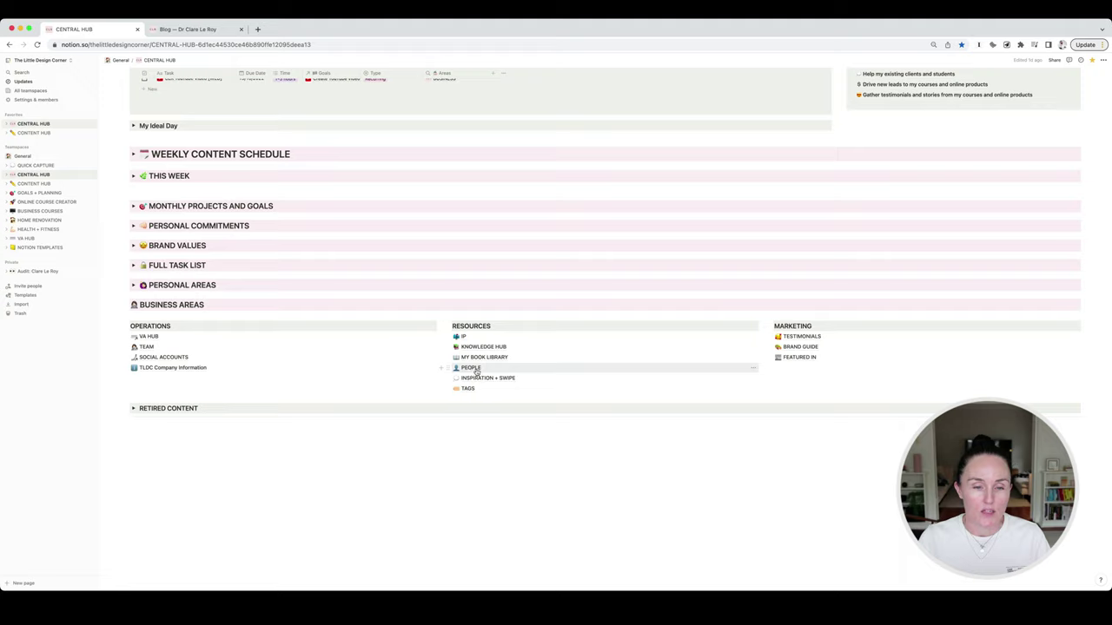
left_click(471, 368)
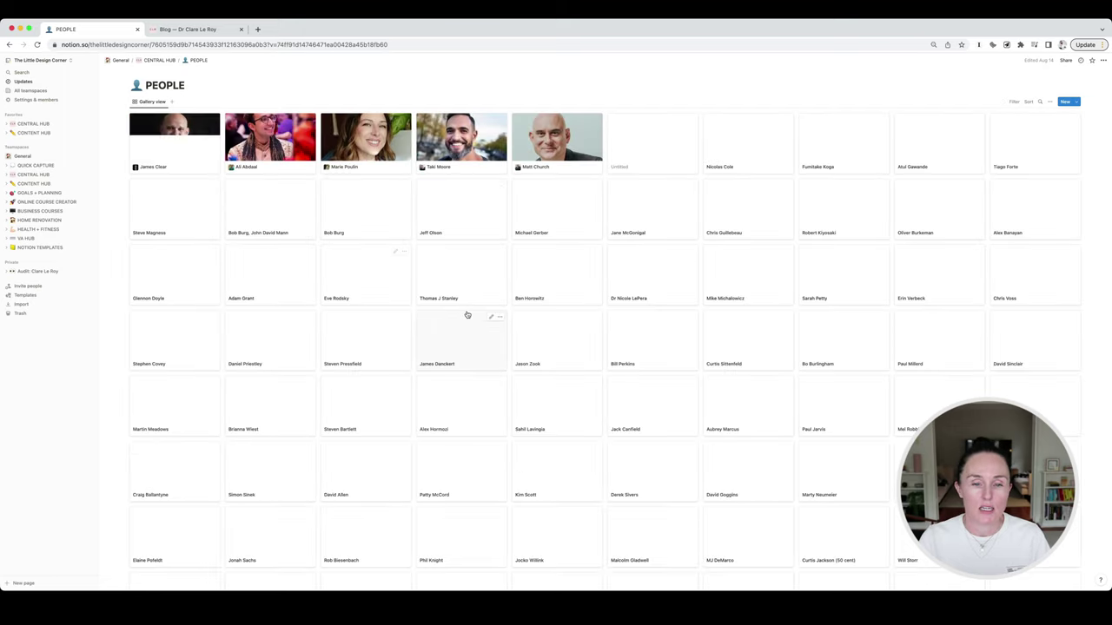
scroll(466, 315, "down", 15)
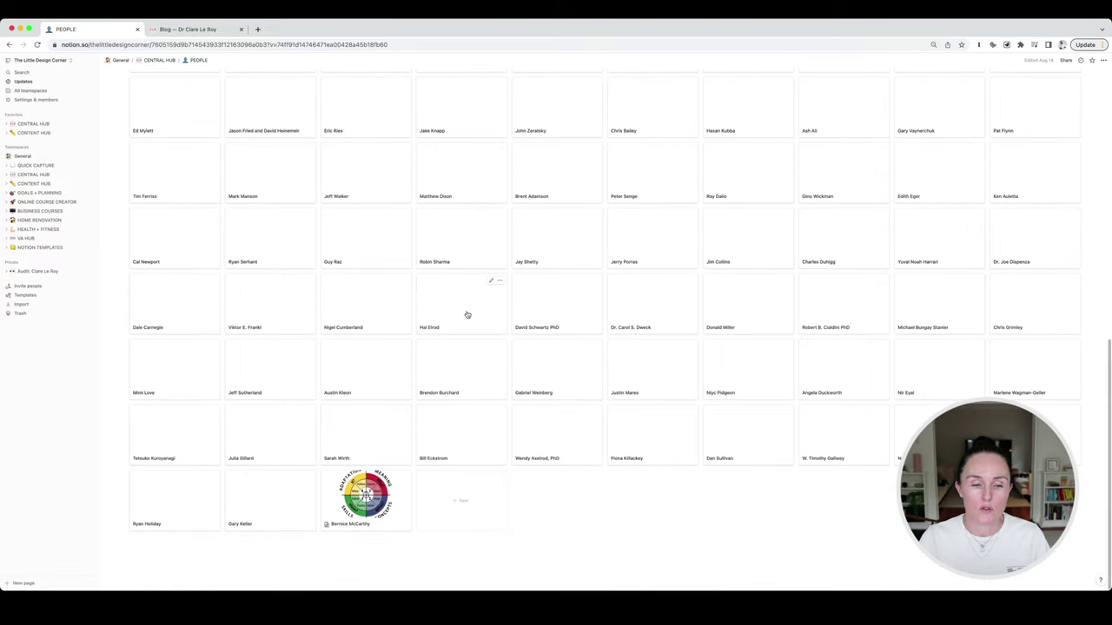
scroll(467, 315, "up", 15)
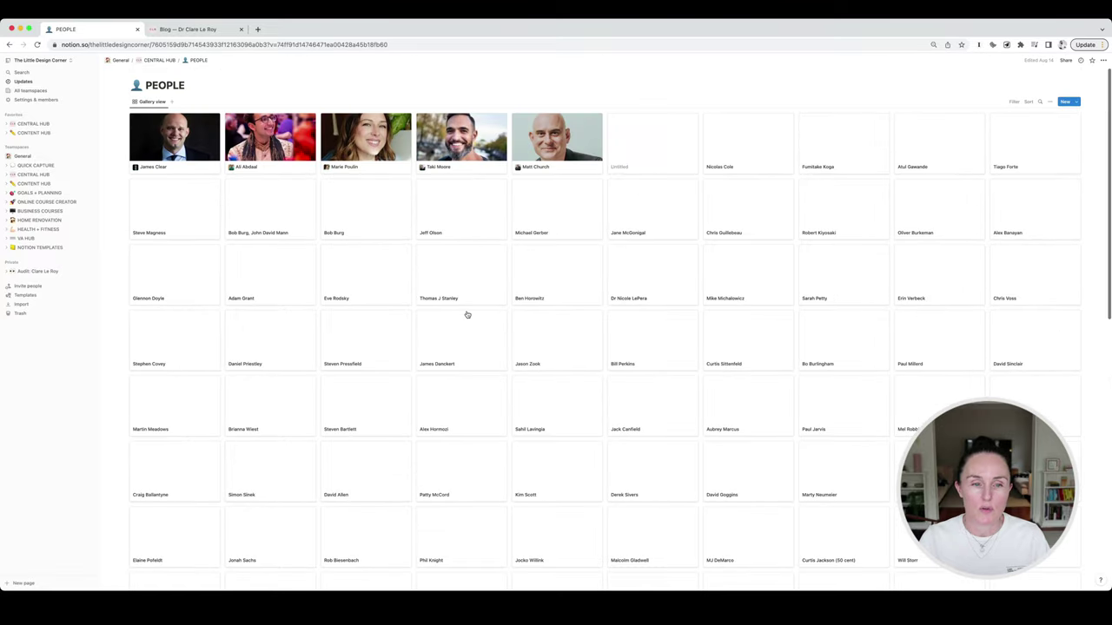
Return to the Central Hub and review its layout from today's tasks through the collapsed sections to Business Areas
left_click(160, 62)
scroll(338, 305, "down", 5)
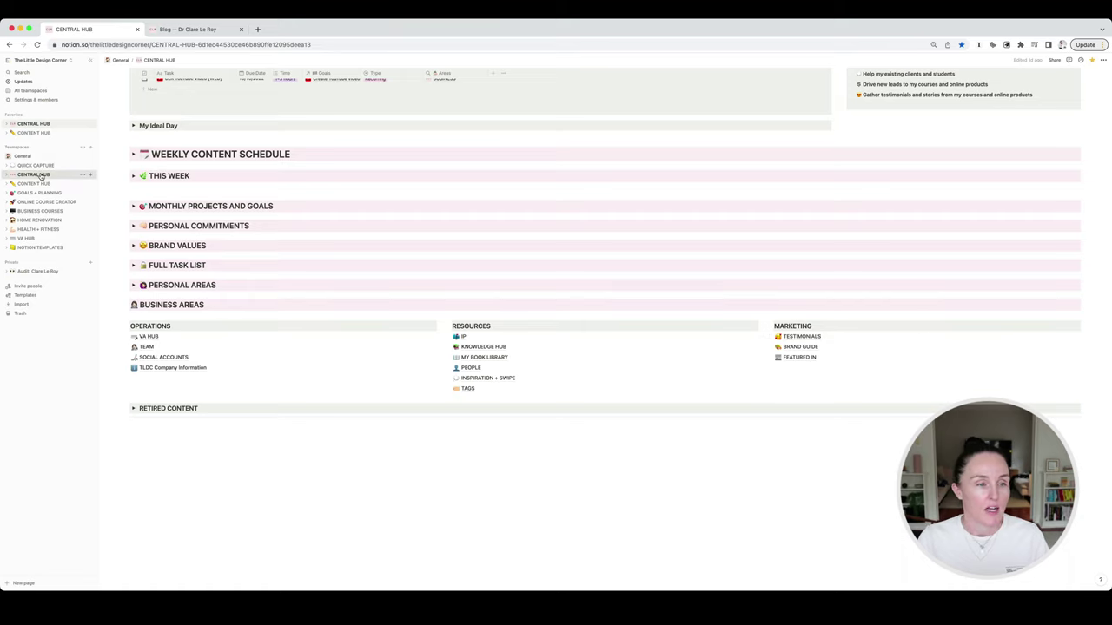
scroll(278, 185, "up", 2)
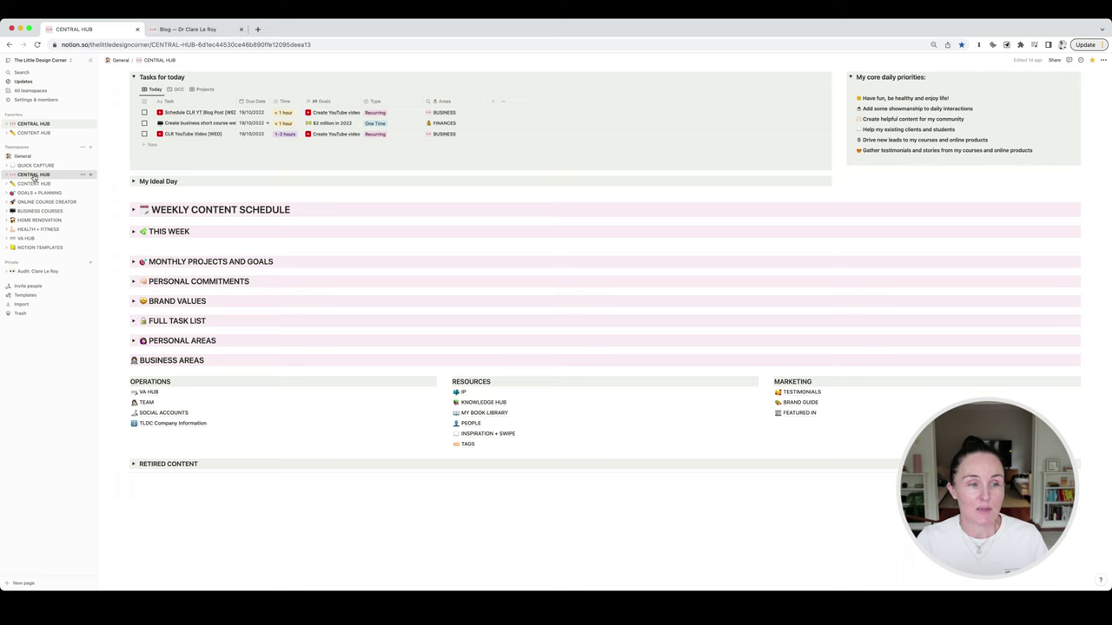
scroll(388, 193, "up", 5)
scroll(388, 194, "down", 3)
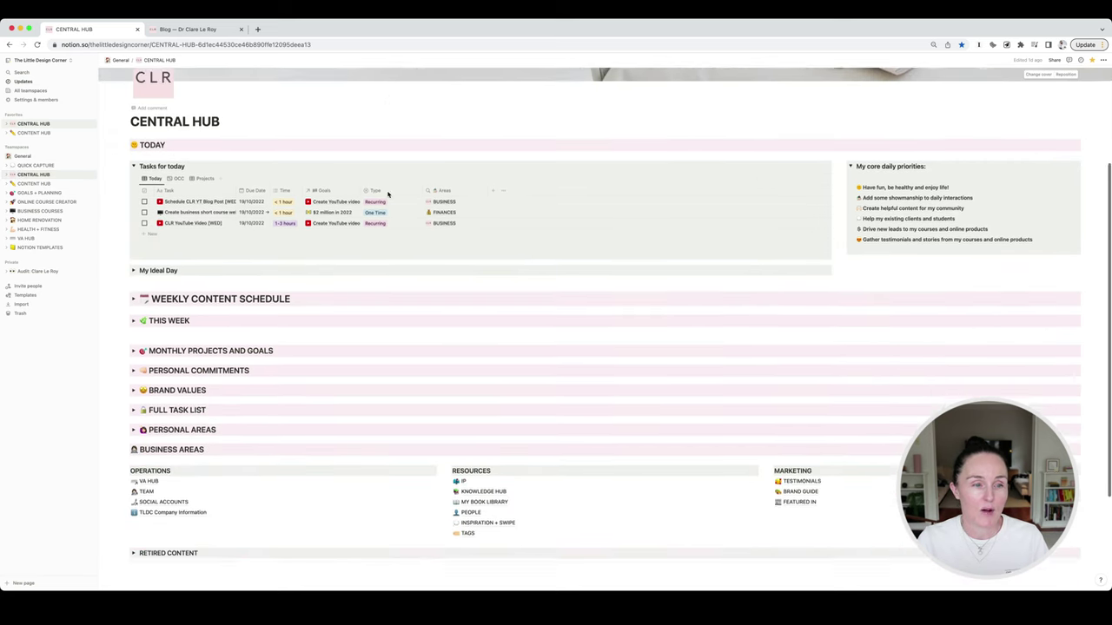
scroll(388, 194, "down", 2)
scroll(601, 281, "up", 3)
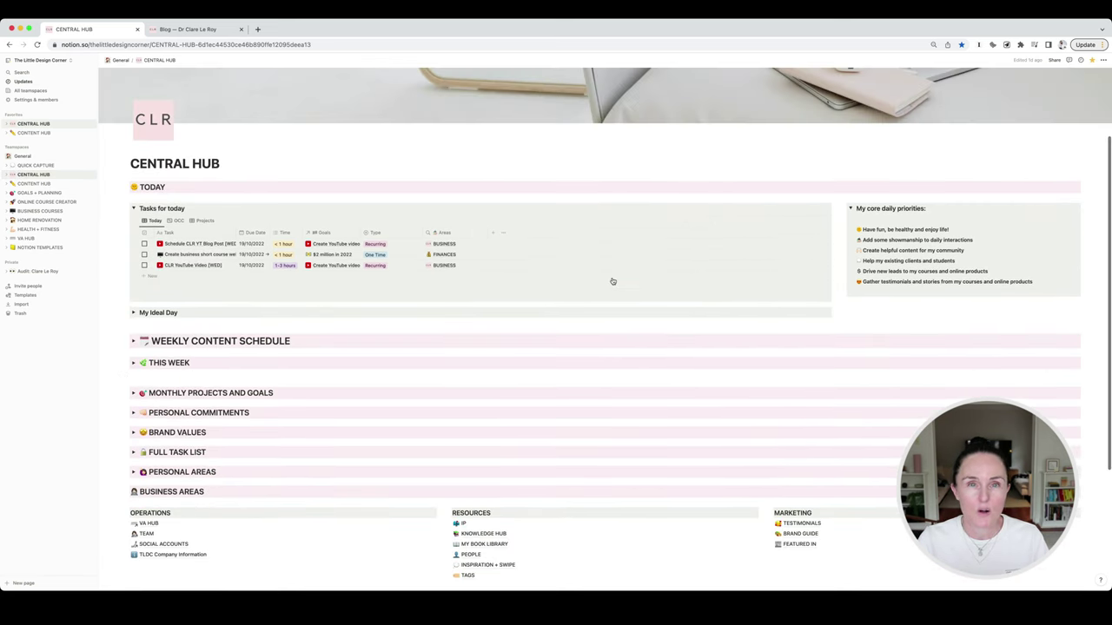
scroll(613, 281, "down", 4)
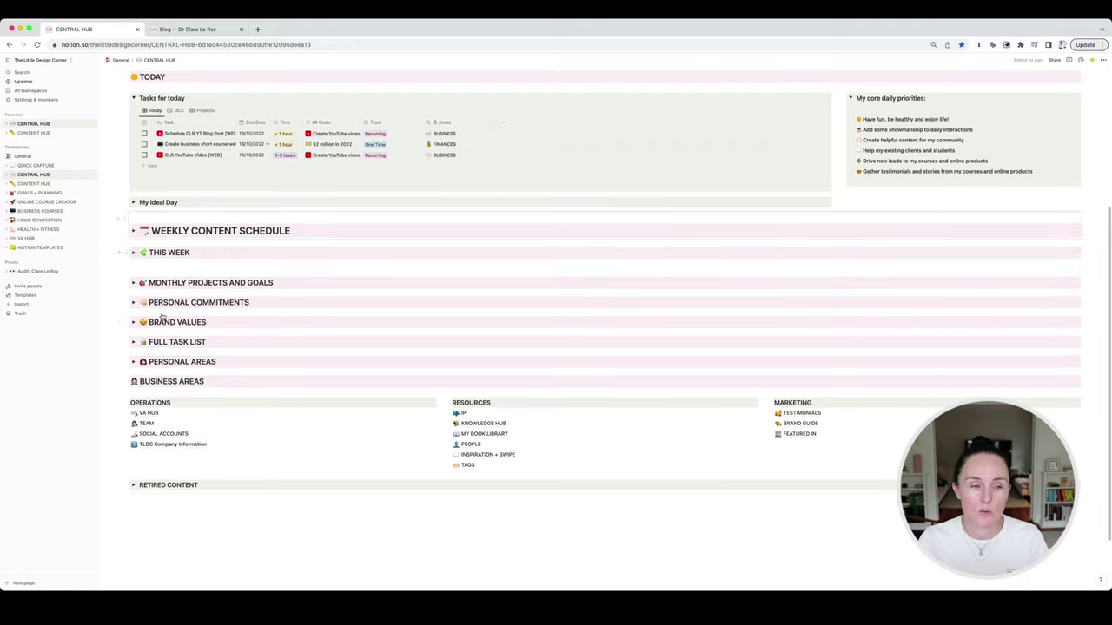
scroll(238, 323, "down", 1)
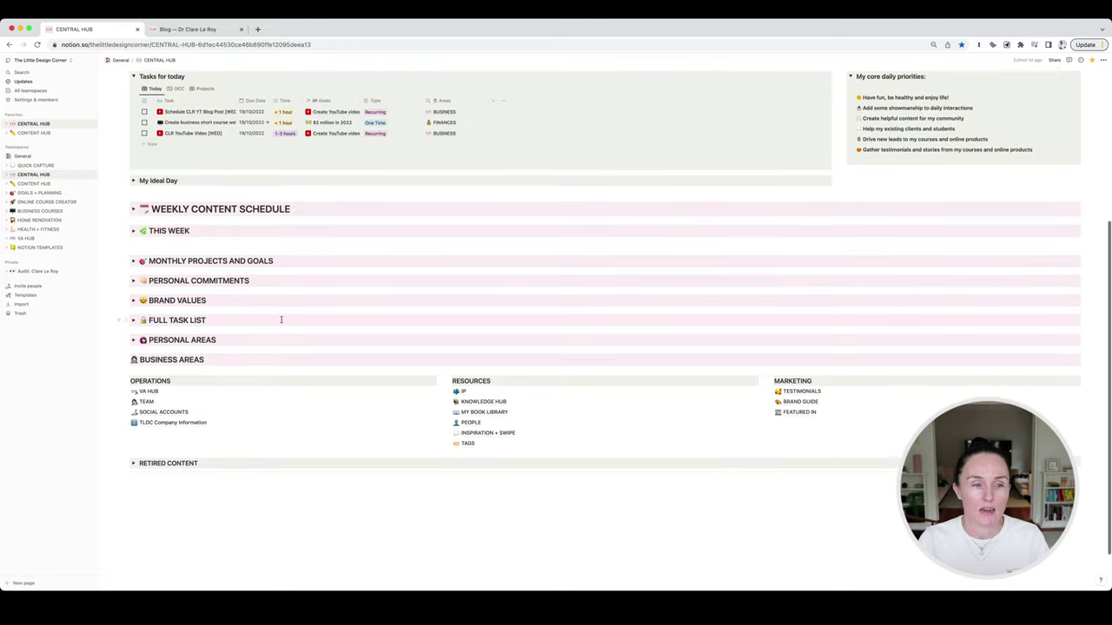
scroll(281, 321, "up", 3)
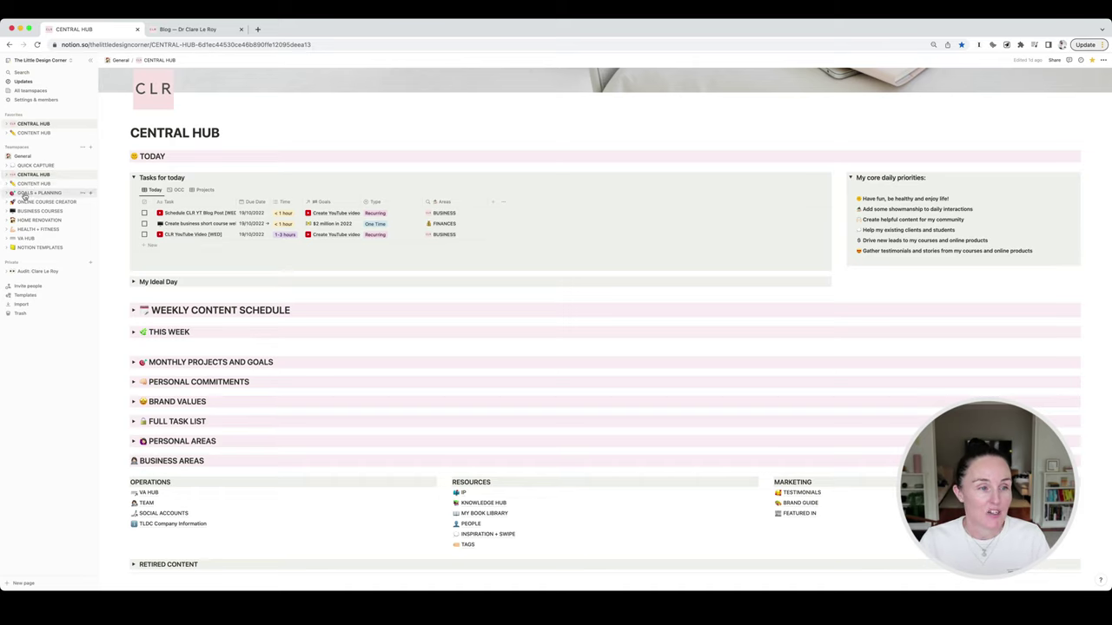
Open the Content Hub and look over its collapsed sections from Full Content Calendar to Models
left_click(34, 185)
scroll(230, 224, "down", 4)
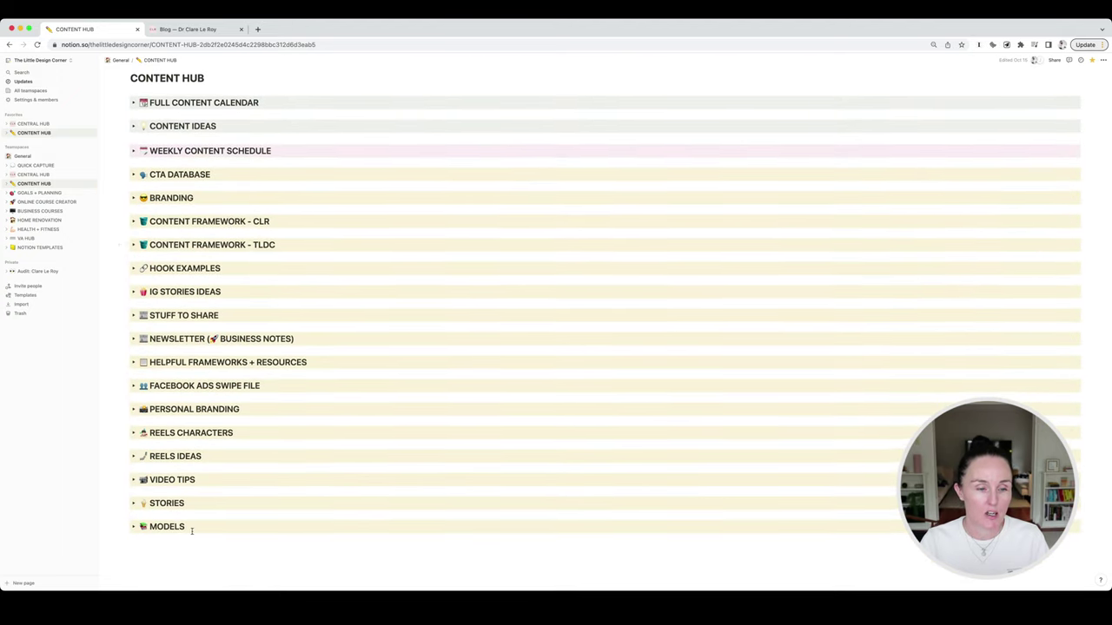
scroll(260, 429, "up", 1)
scroll(261, 431, "down", 1)
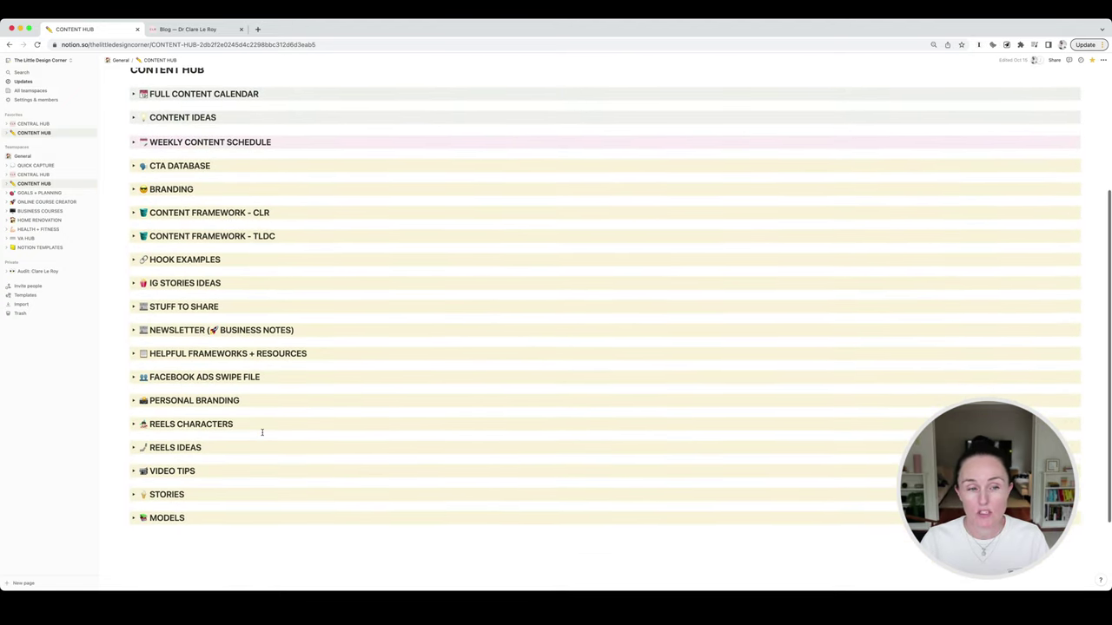
scroll(261, 432, "up", 1)
scroll(261, 432, "up", 1)
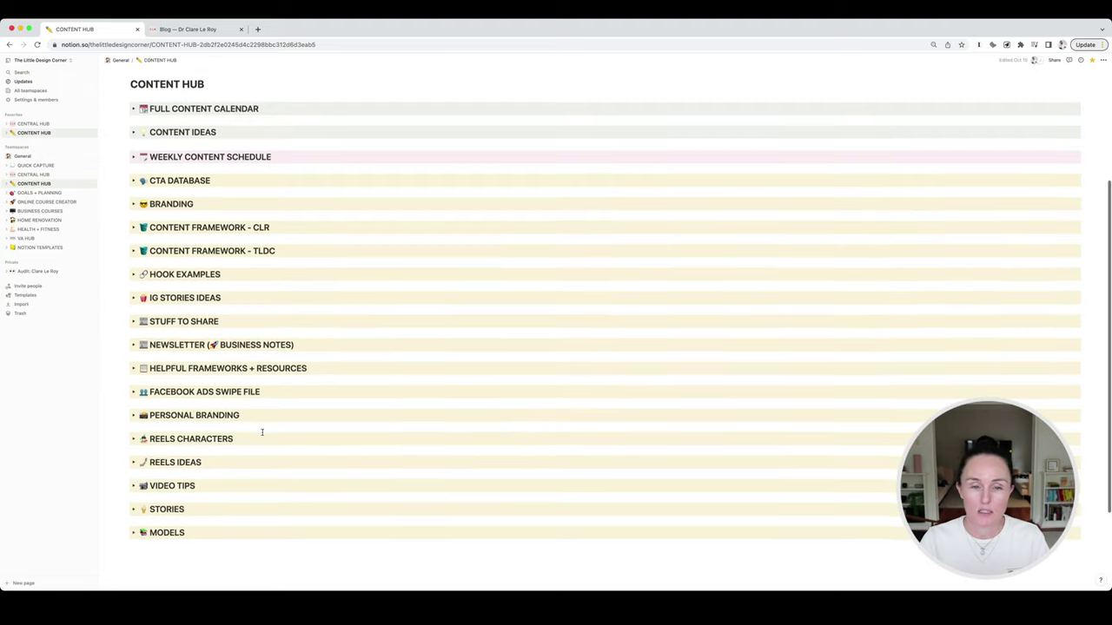
scroll(261, 432, "up", 2)
scroll(261, 432, "down", 1)
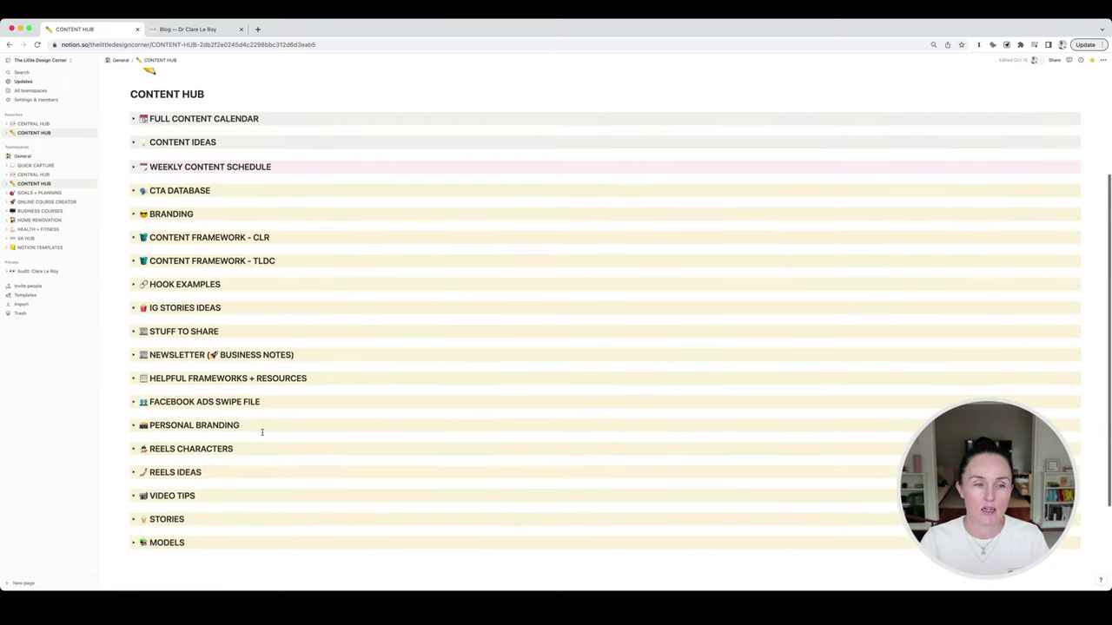
scroll(261, 431, "down", 1)
scroll(261, 431, "up", 3)
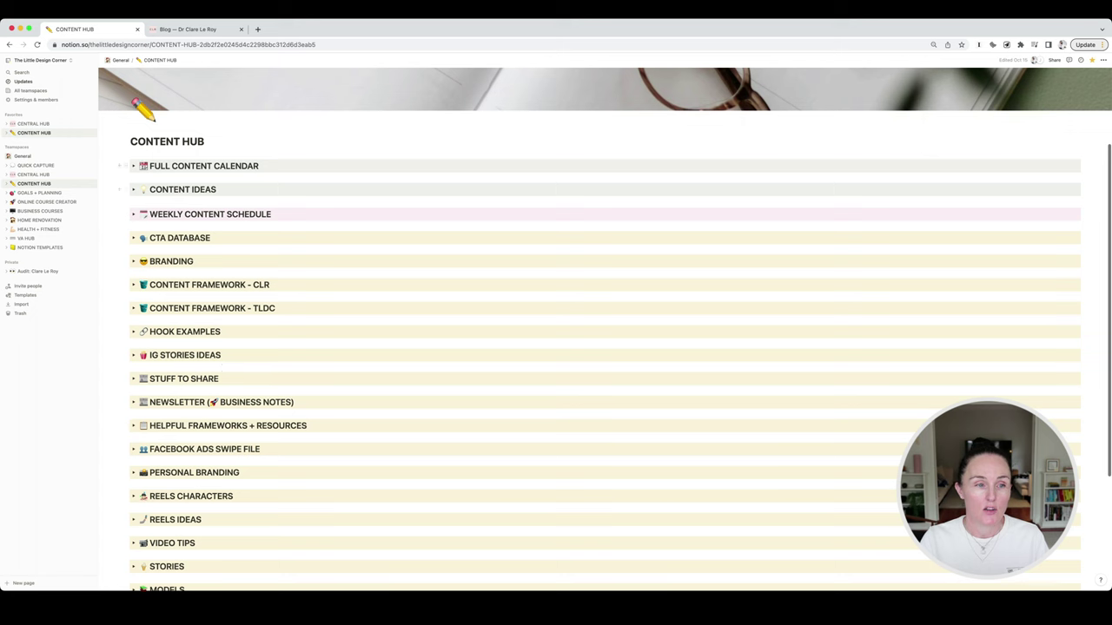
Expand the Full Content Calendar and view the content scheduled in August and September 2022
left_click(133, 166)
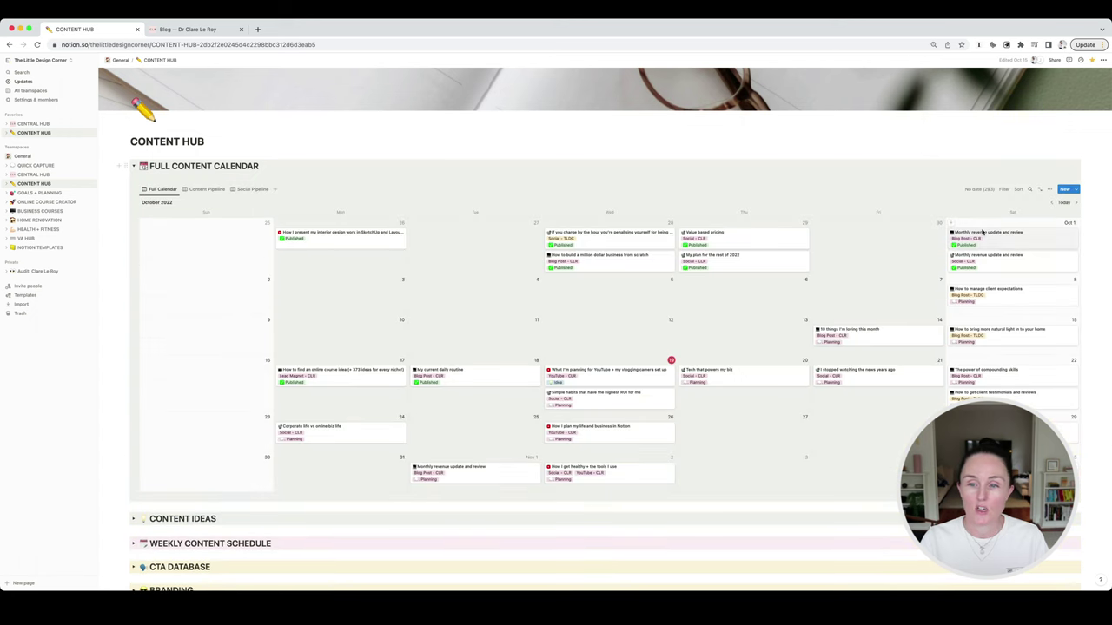
left_click(1051, 203)
left_click(1051, 203)
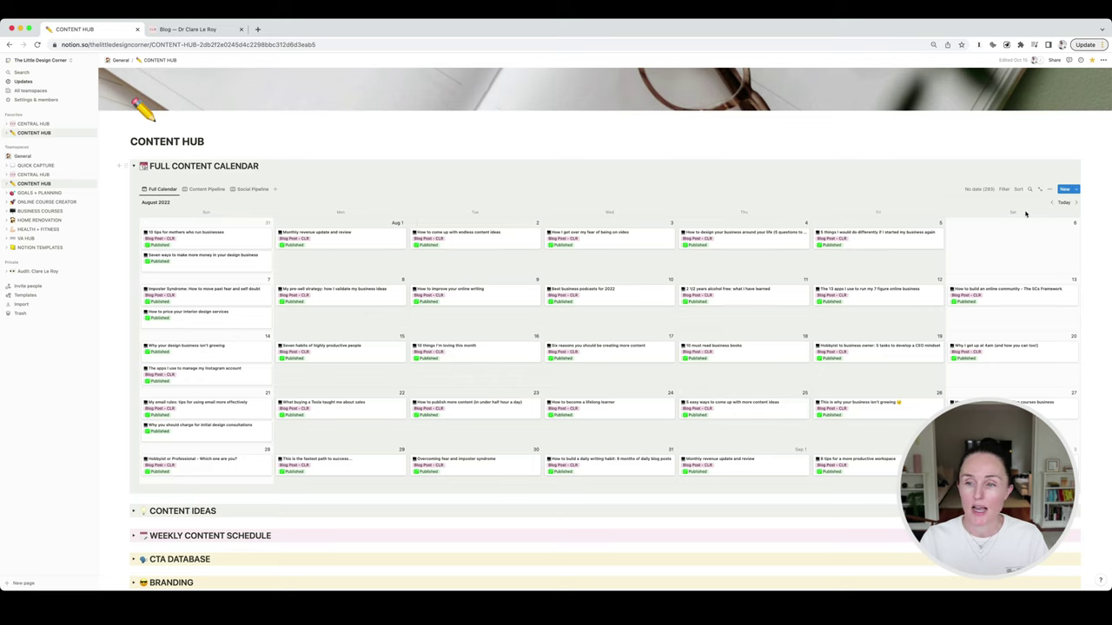
left_click(1062, 202)
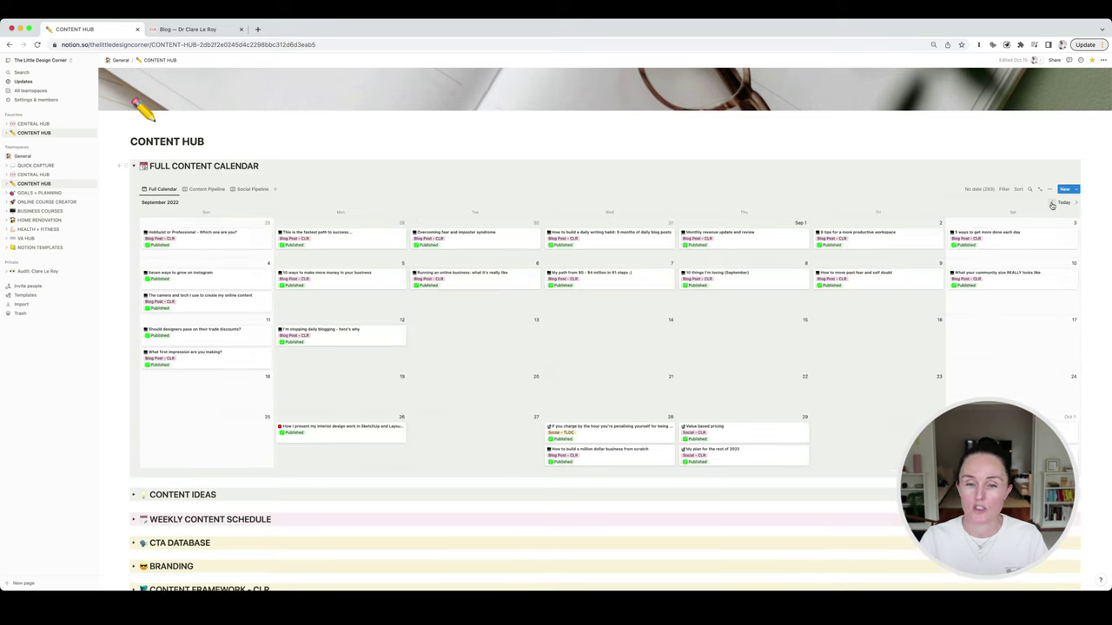
View the August and July 2022 content in the Full Content Calendar, and collapse the section
left_click(1052, 204)
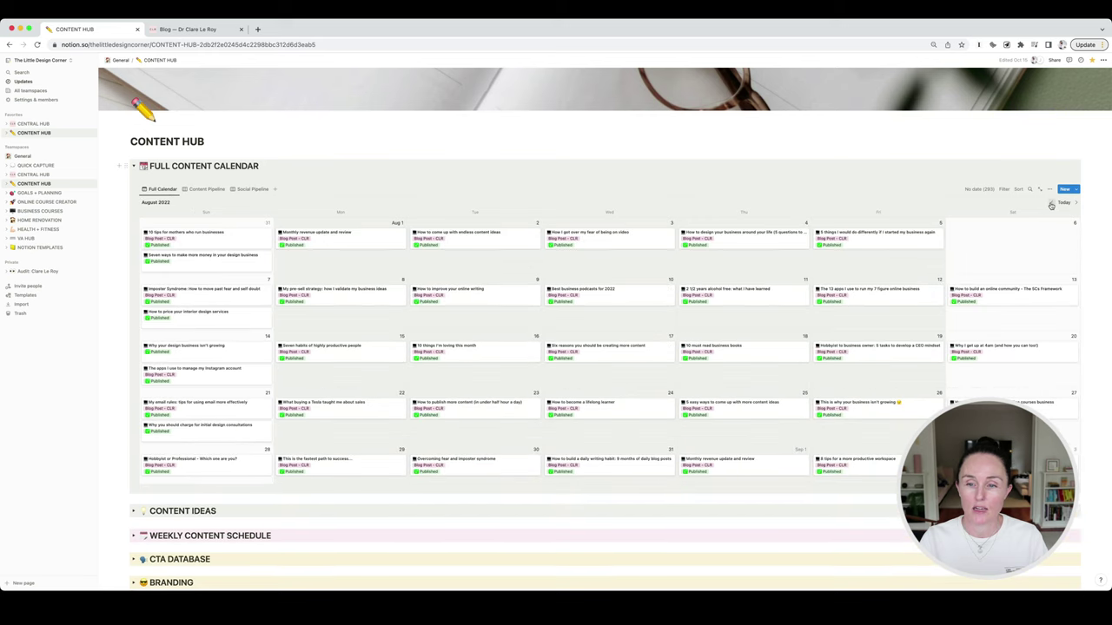
left_click(1052, 205)
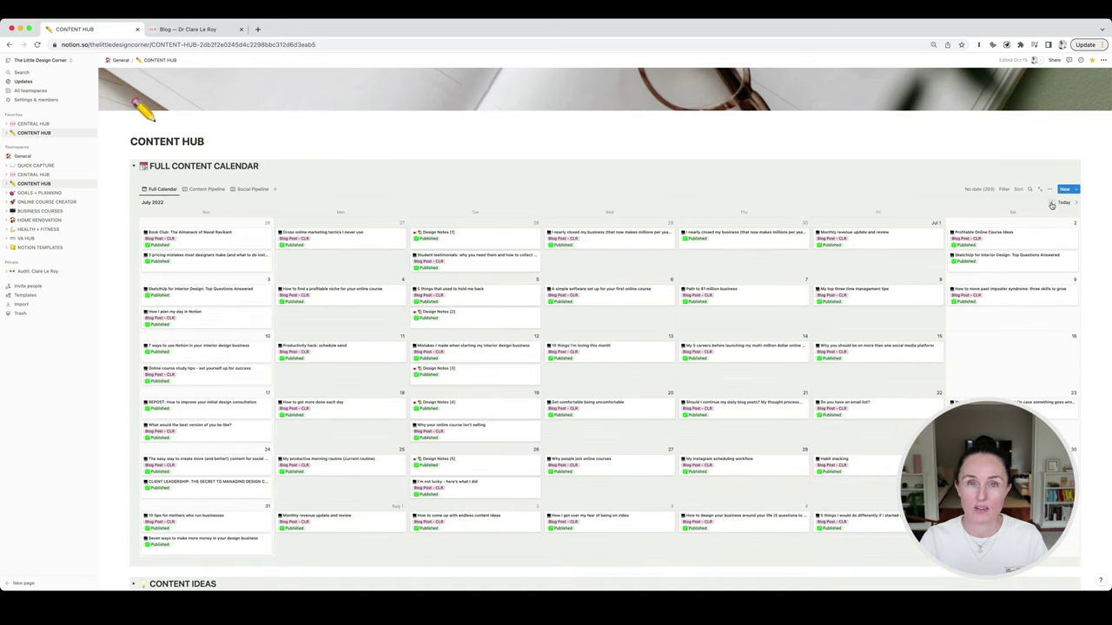
scroll(243, 261, "down", 1)
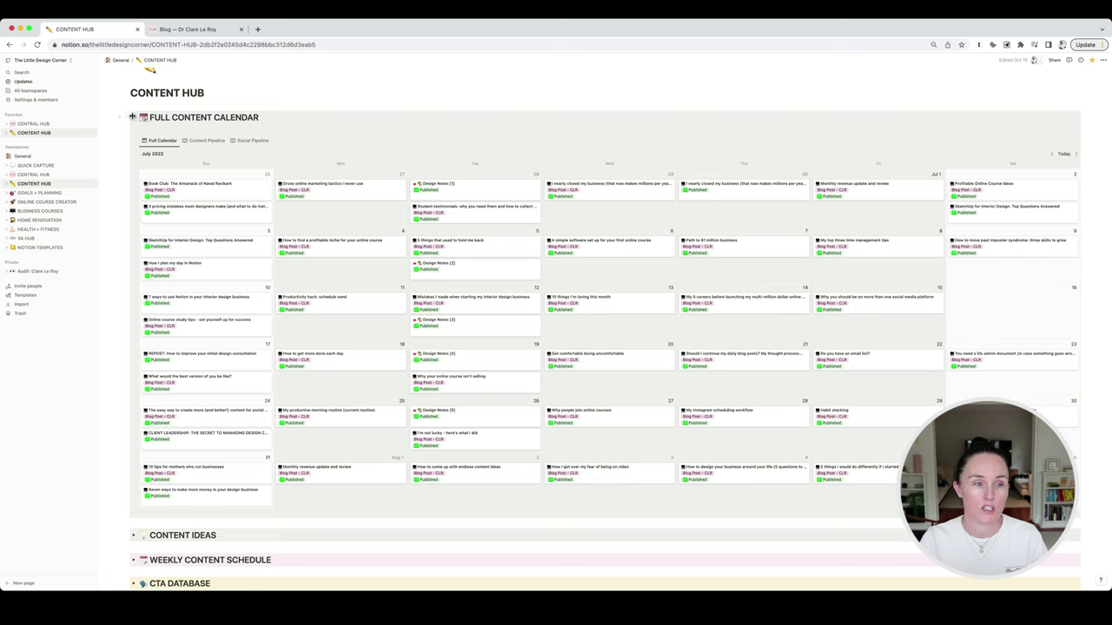
left_click(132, 117)
Expand the Content Ideas section and browse the Content Pipeline board from its YouTube to its Social columns
left_click(133, 141)
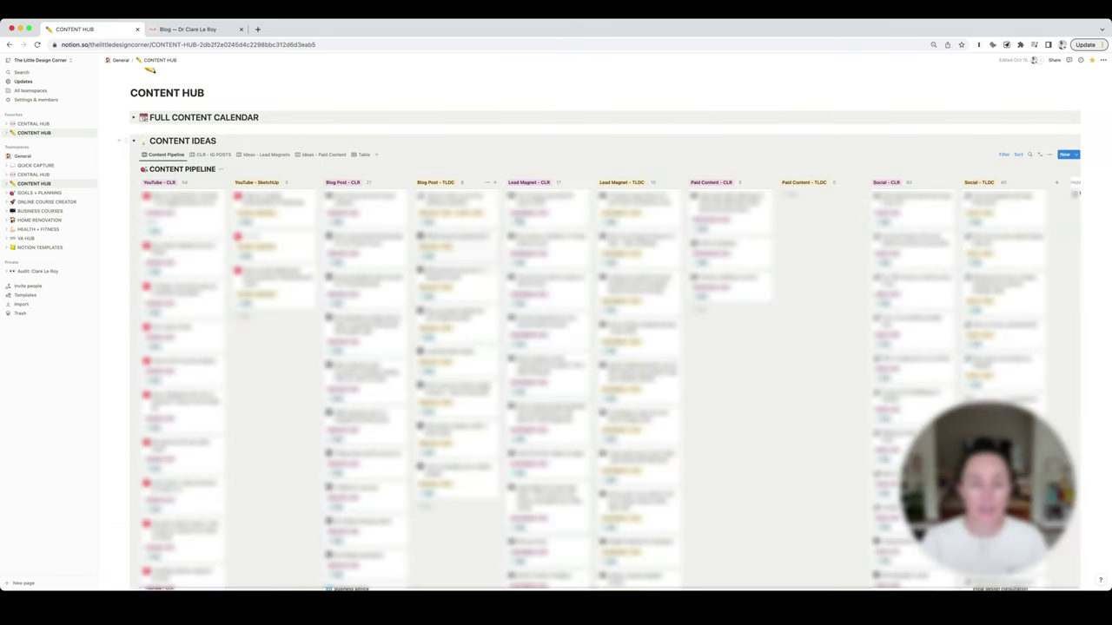
scroll(415, 269, "down", 5)
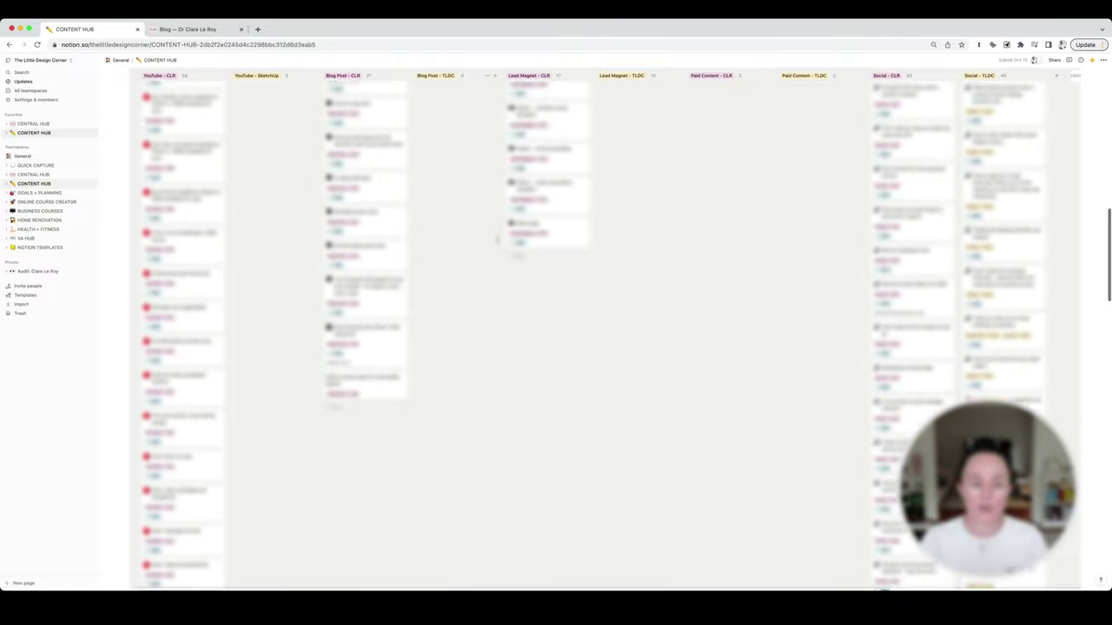
scroll(497, 242, "up", 4)
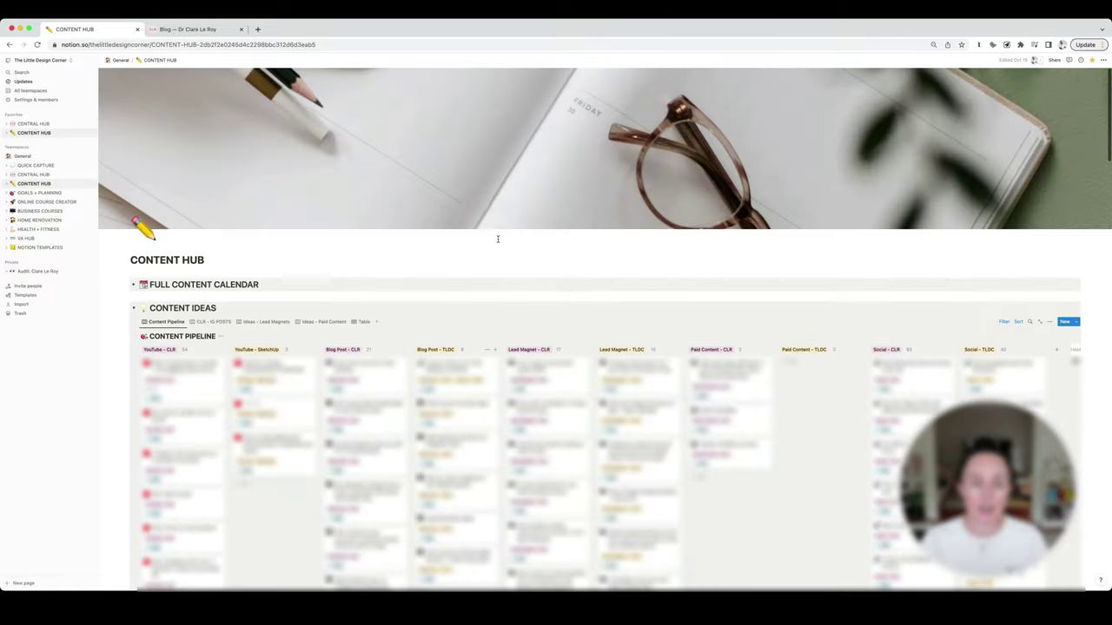
scroll(498, 239, "down", 5)
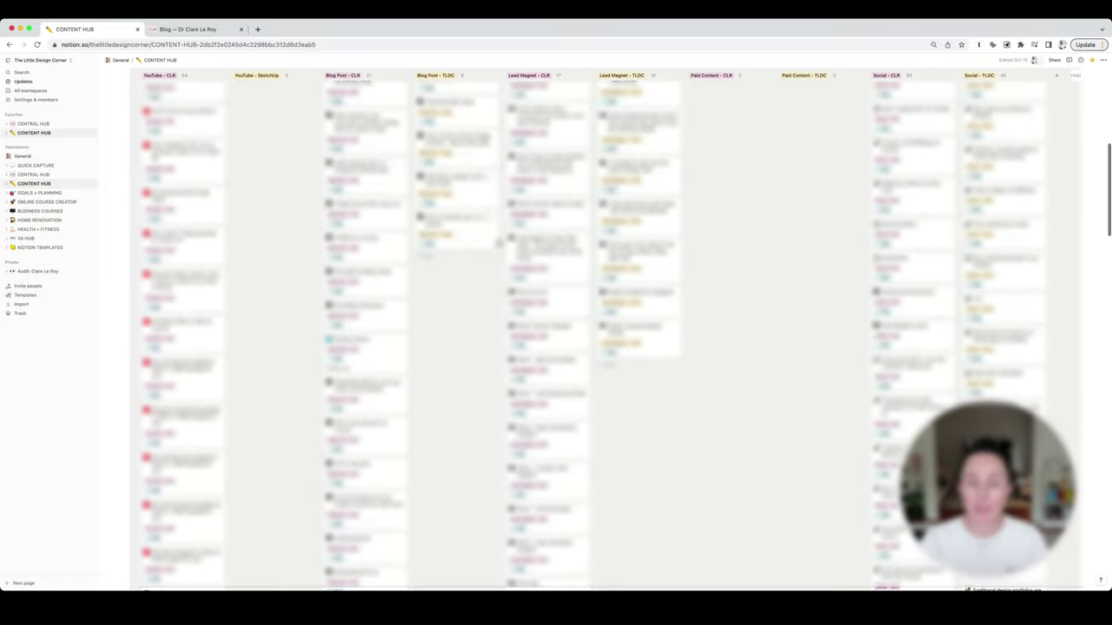
scroll(498, 241, "down", 2)
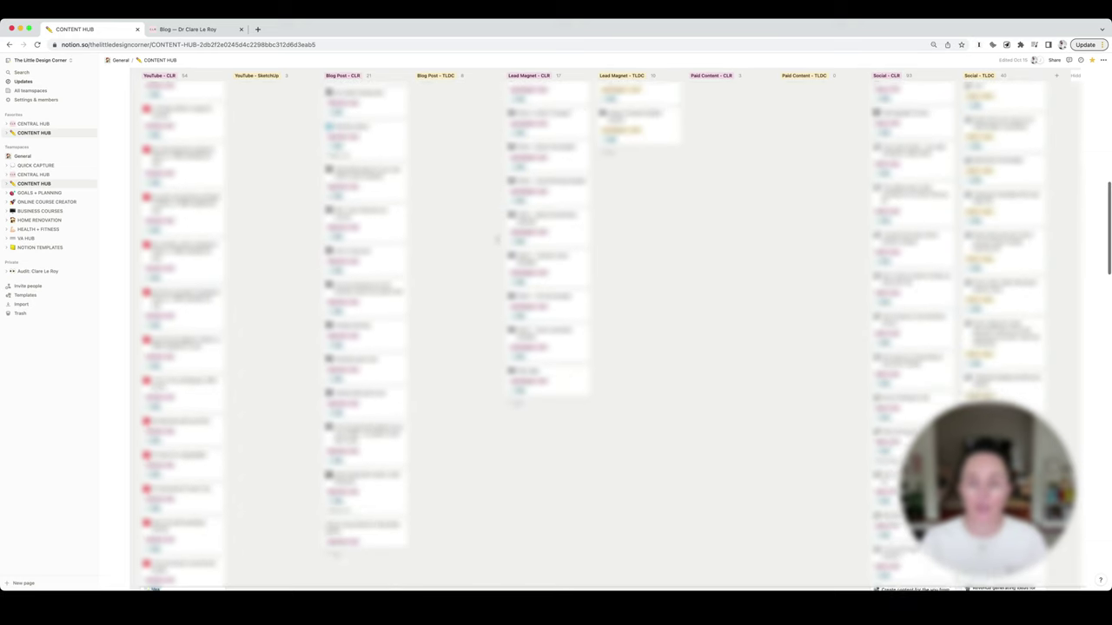
scroll(497, 239, "up", 5)
Expand the Weekly Content Schedule and check its Insta Matrix - TLDC, Insta Matrix - CLR and Engagement Posts resources in turn
left_click(134, 192)
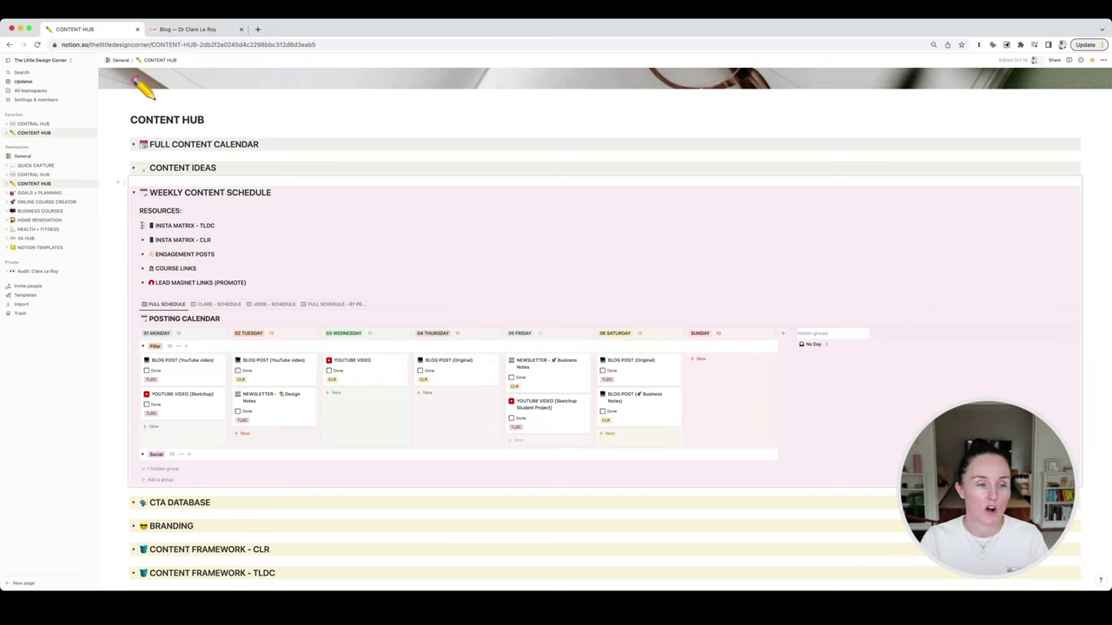
left_click(142, 225)
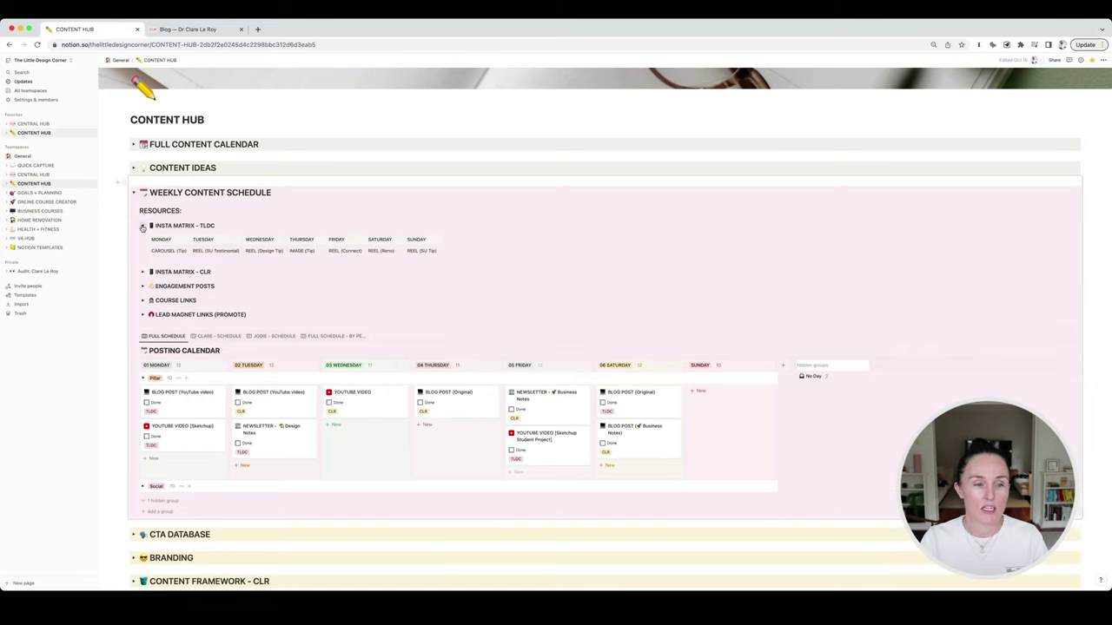
left_click(142, 227)
left_click(143, 240)
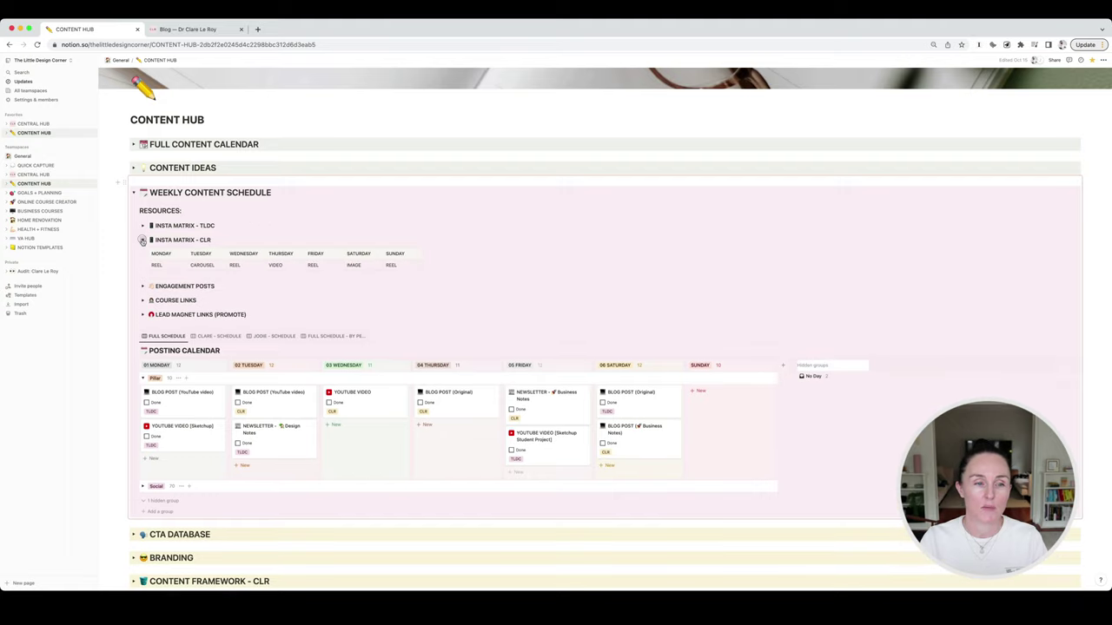
left_click(143, 241)
left_click(143, 254)
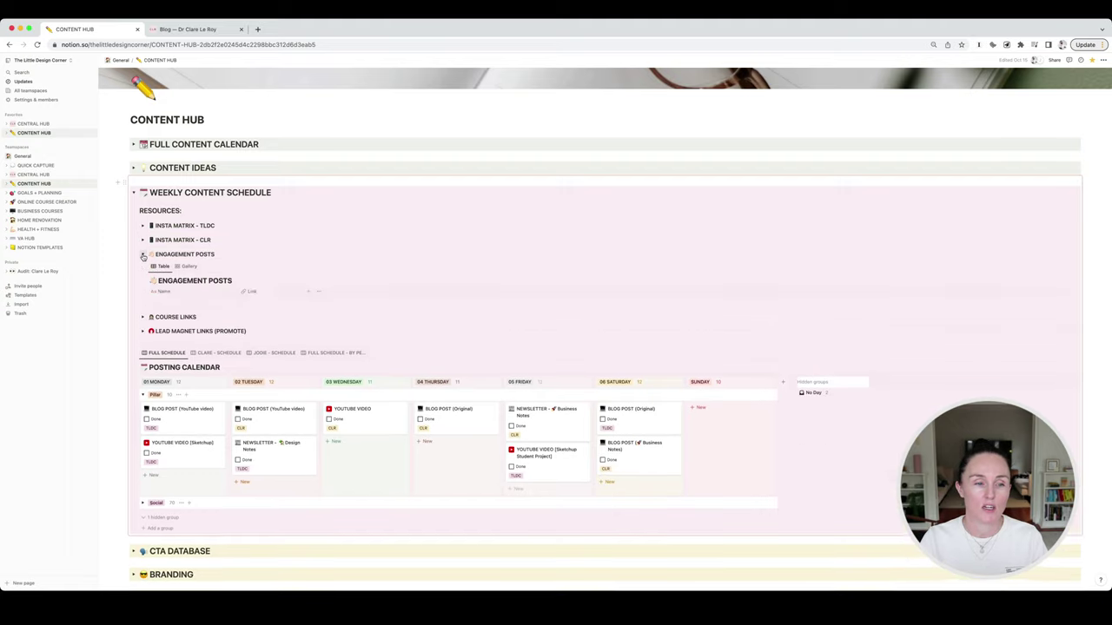
scroll(166, 347, "down", 1)
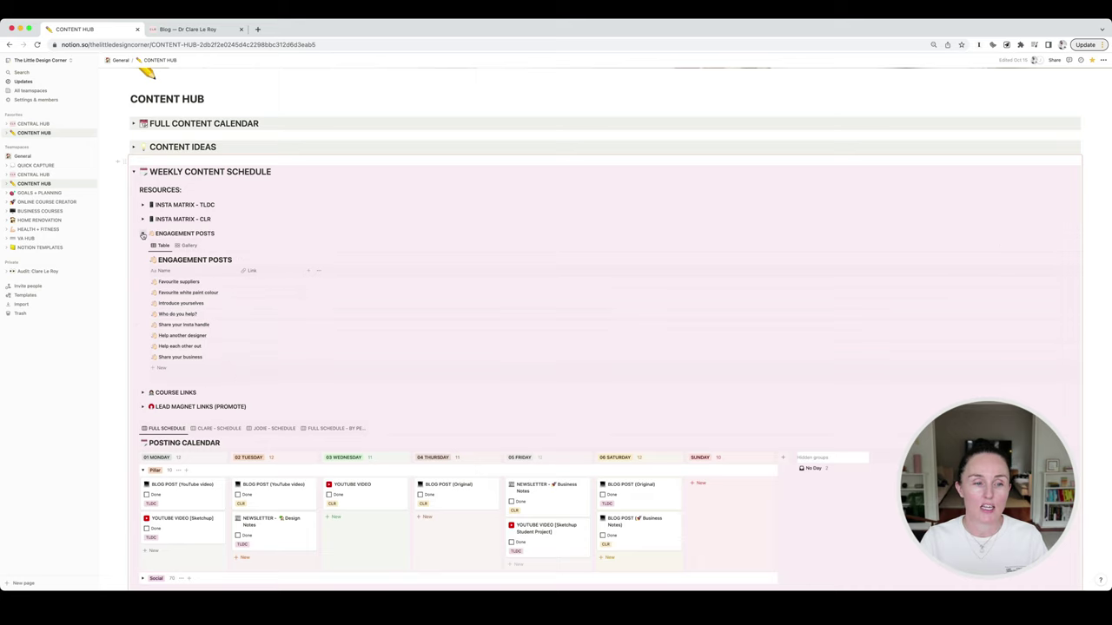
left_click(143, 235)
Expand Lead Magnet Links (Promote) and open the link for the Monthly Business Reset Checklist
scroll(149, 239, "down", 1)
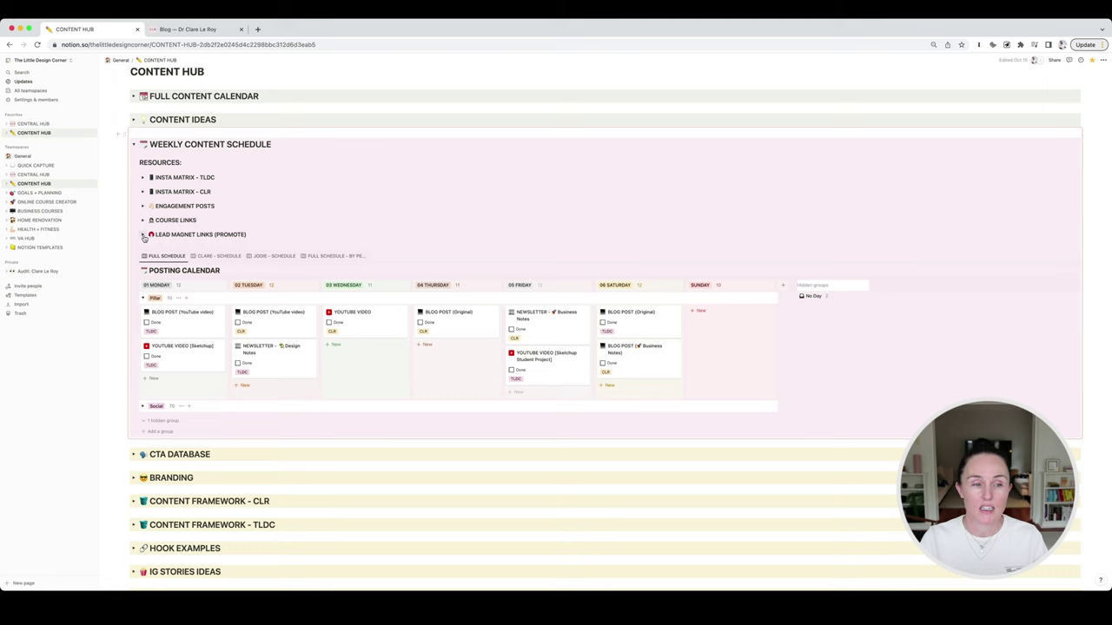
left_click(144, 235)
scroll(247, 247, "down", 1)
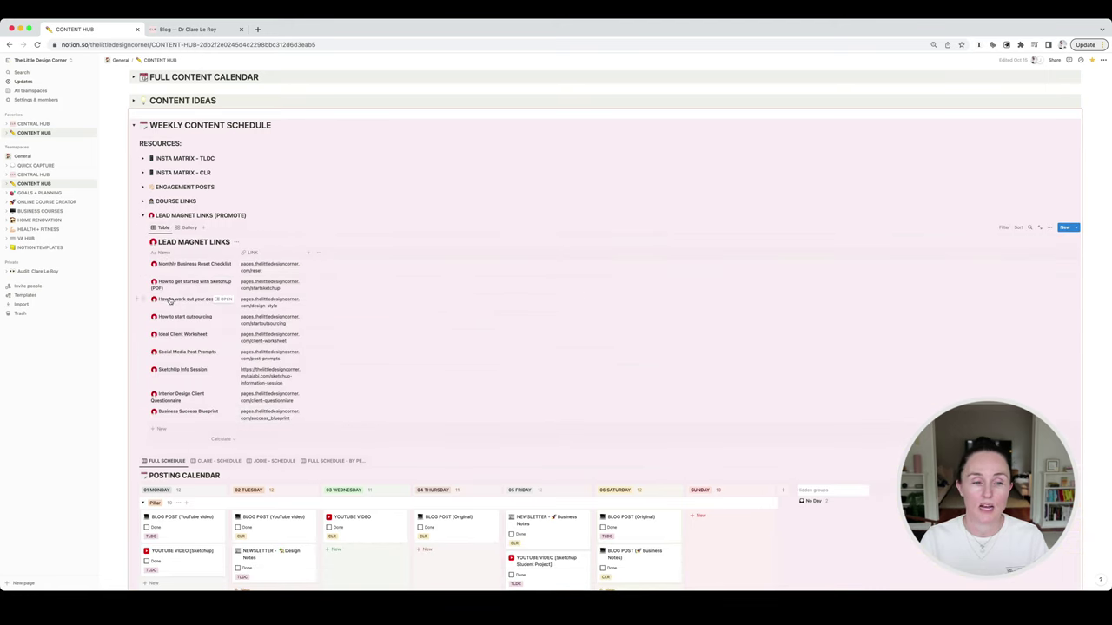
left_click(268, 267)
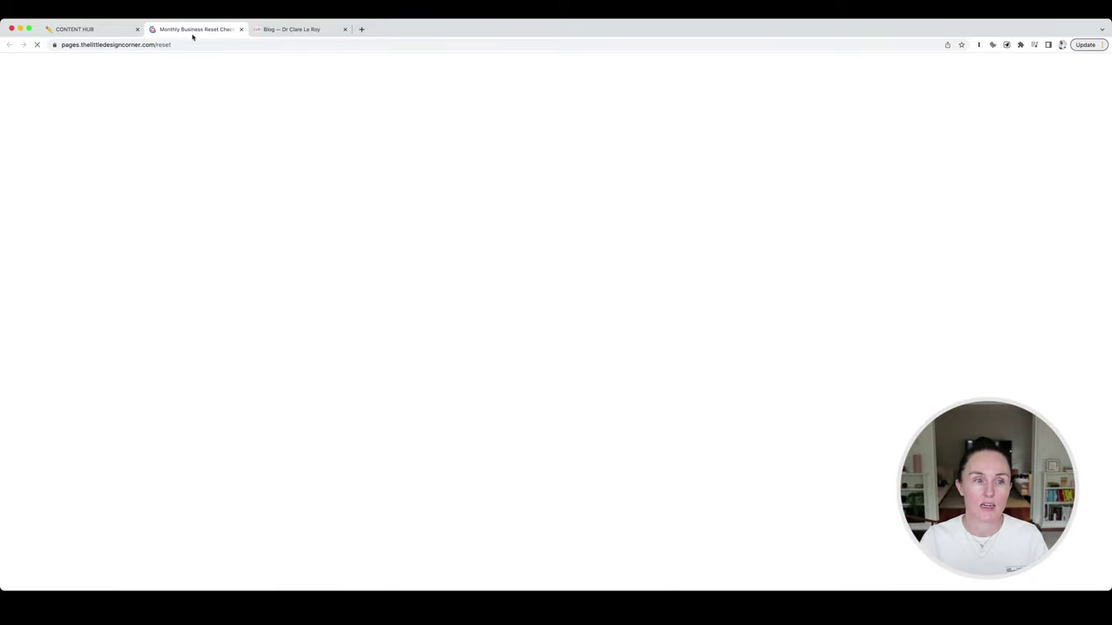
Look over the checklist's landing page from its heading to the sign-up form, and return to the Content Hub
scroll(231, 374, "down", 4)
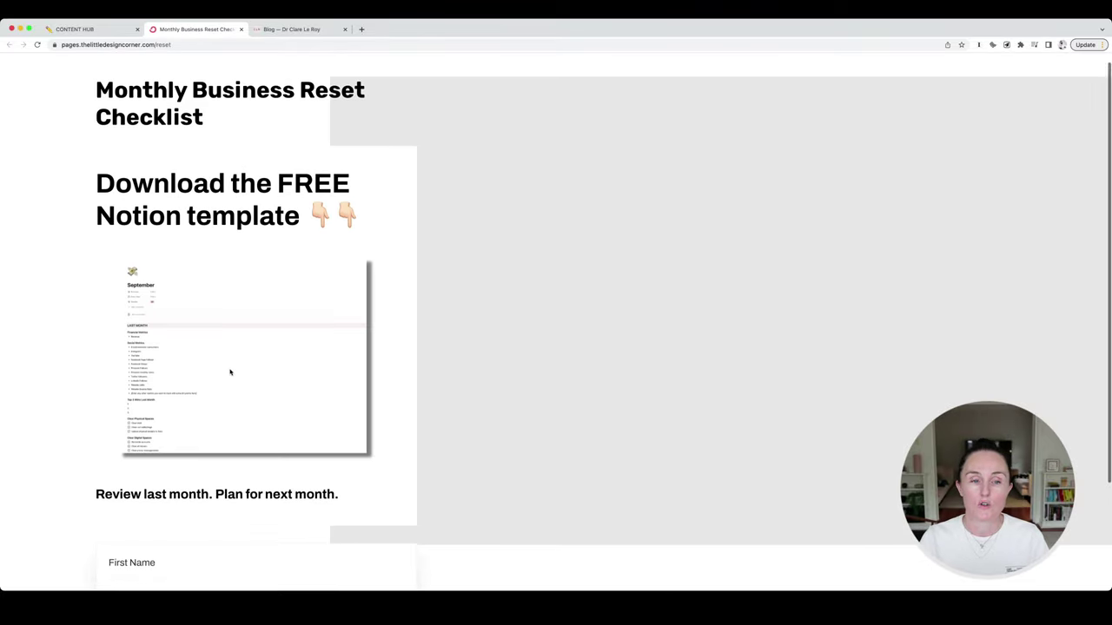
scroll(271, 329, "up", 4)
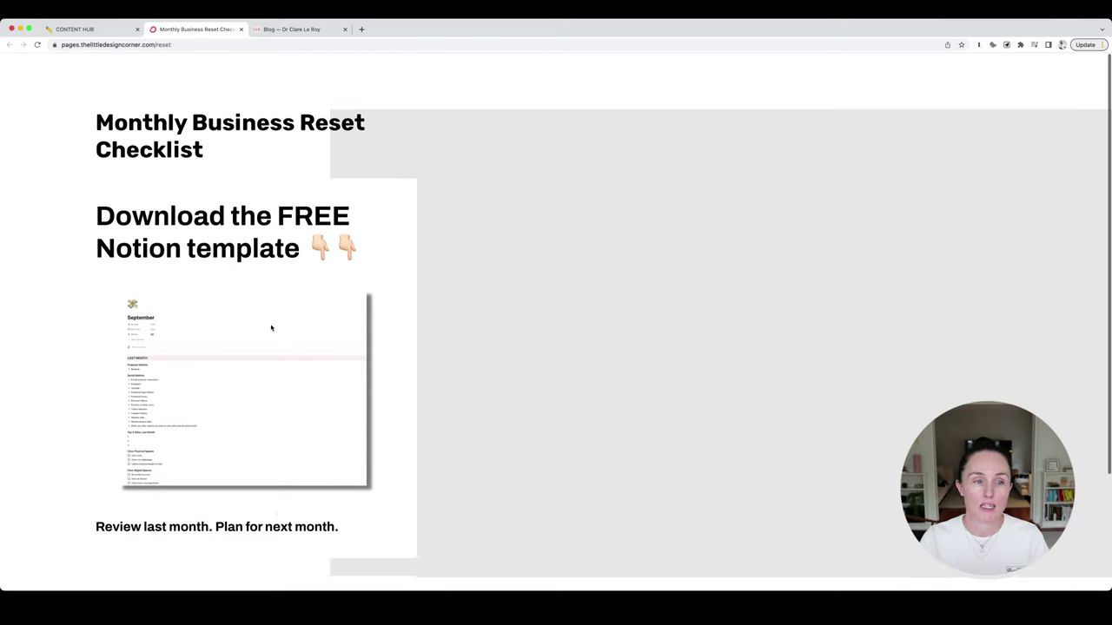
left_click(87, 29)
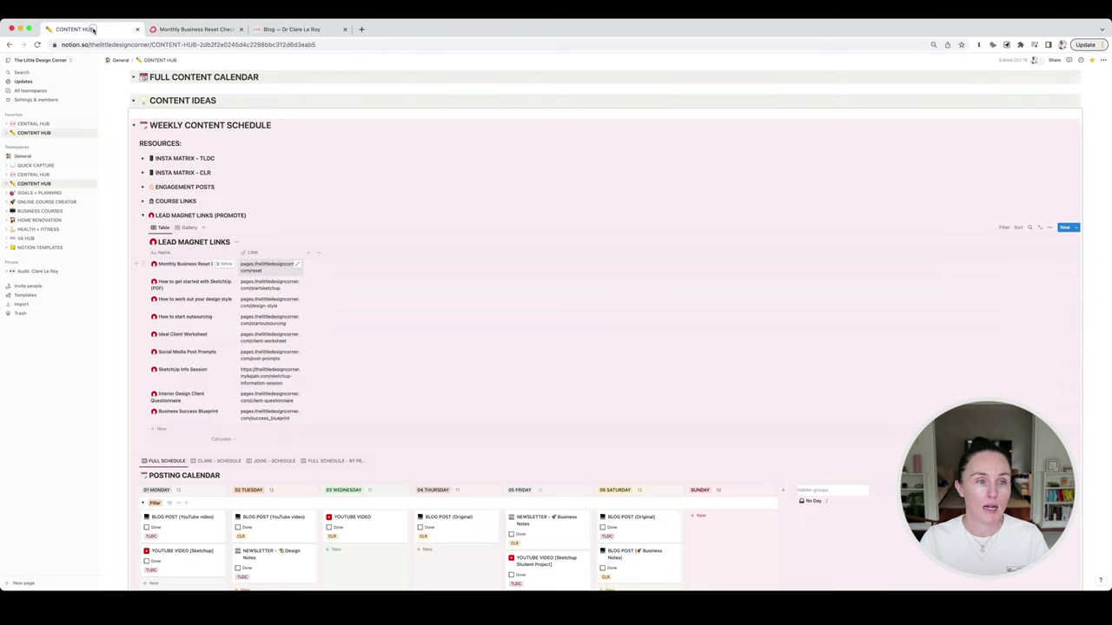
left_click(196, 29)
scroll(332, 370, "down", 2)
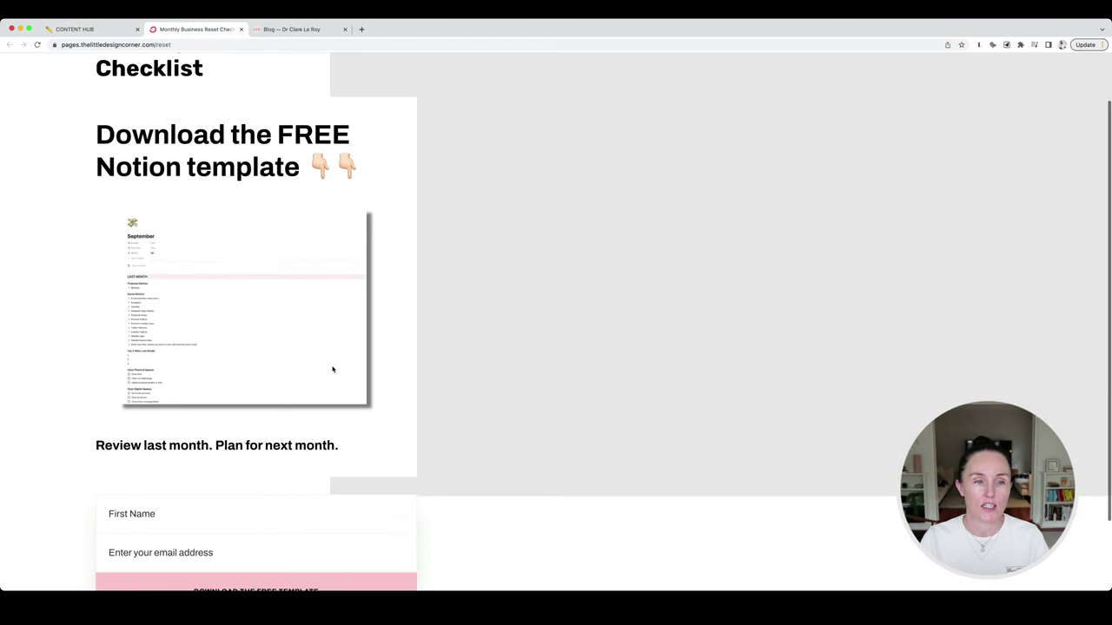
scroll(332, 370, "up", 2)
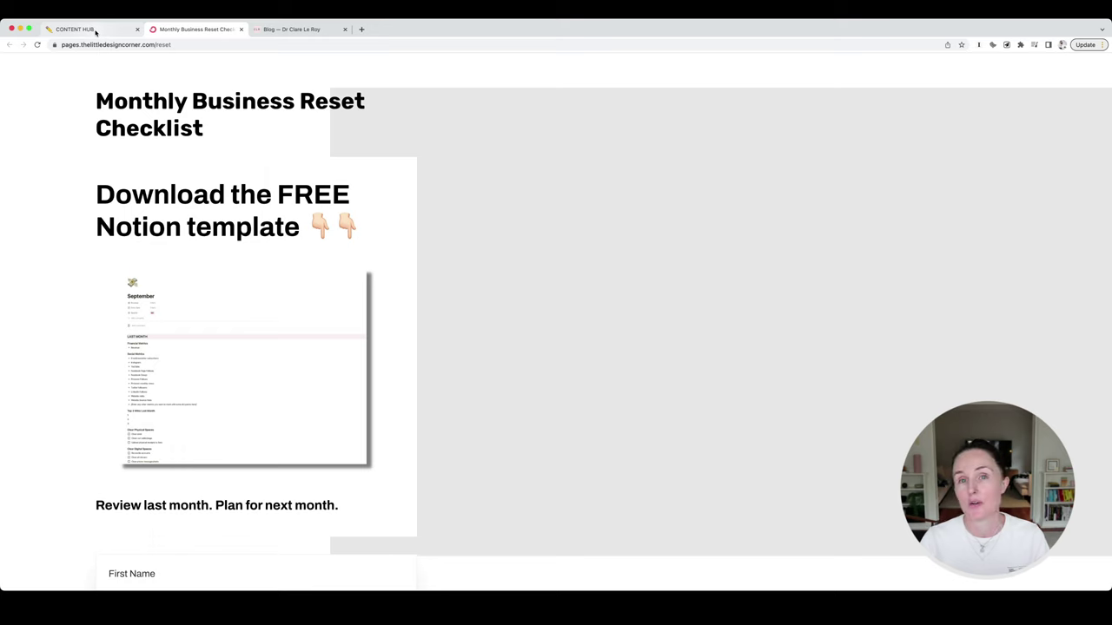
left_click(86, 30)
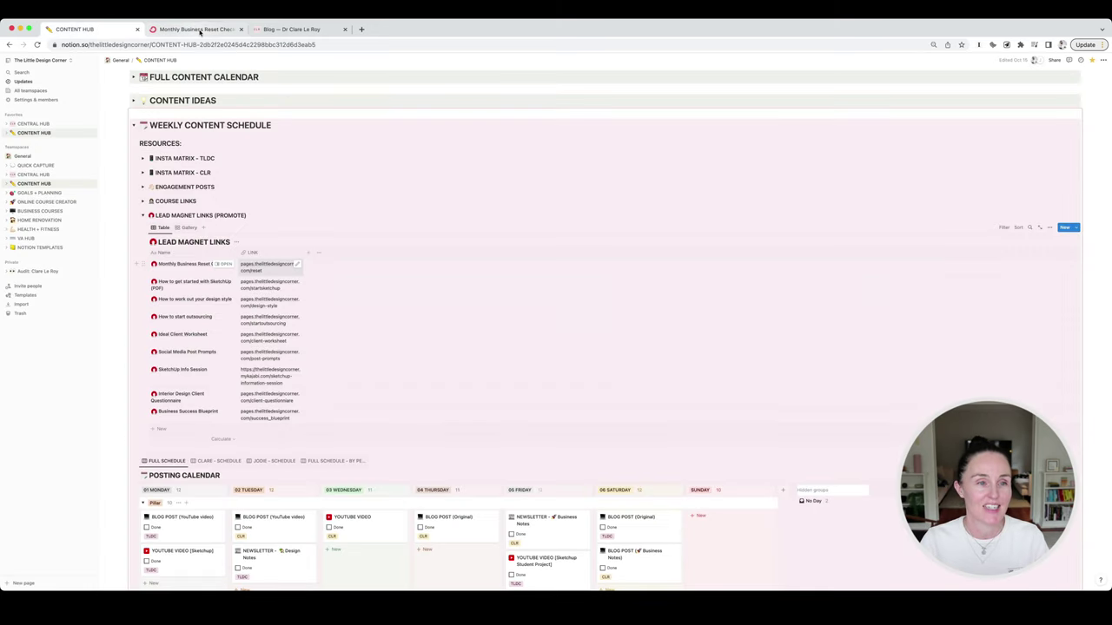
left_click(199, 31)
key("ctrl+shift+Tab")
Collapse the lead magnet links and expand the Posting Calendar's Social group to review the daily posting tasks from Monday to Sunday
scroll(209, 271, "down", 2)
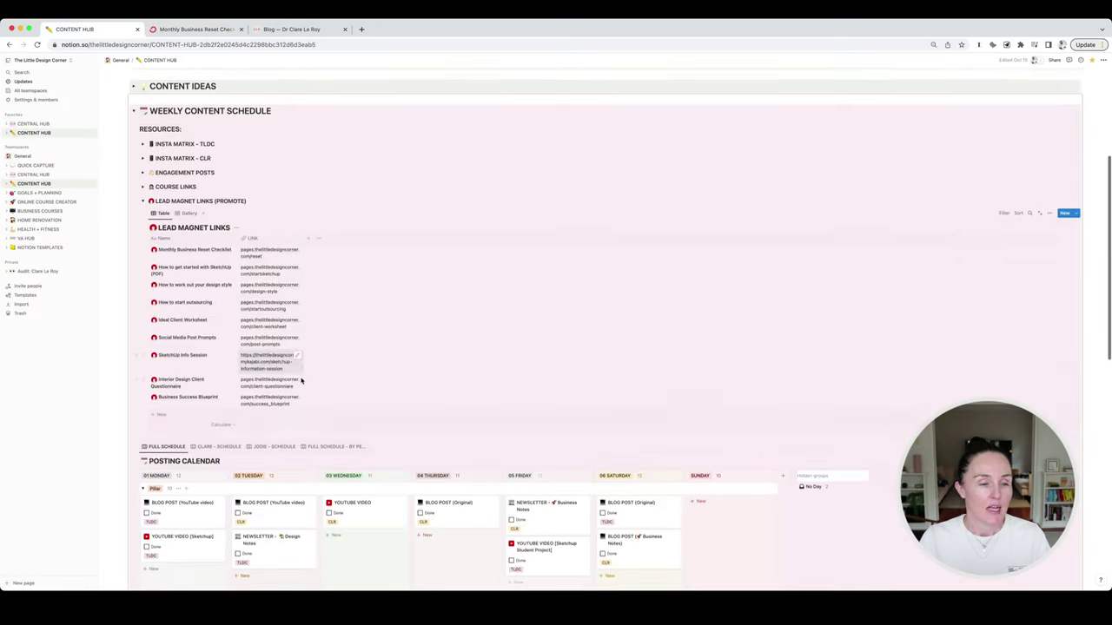
left_click(142, 161)
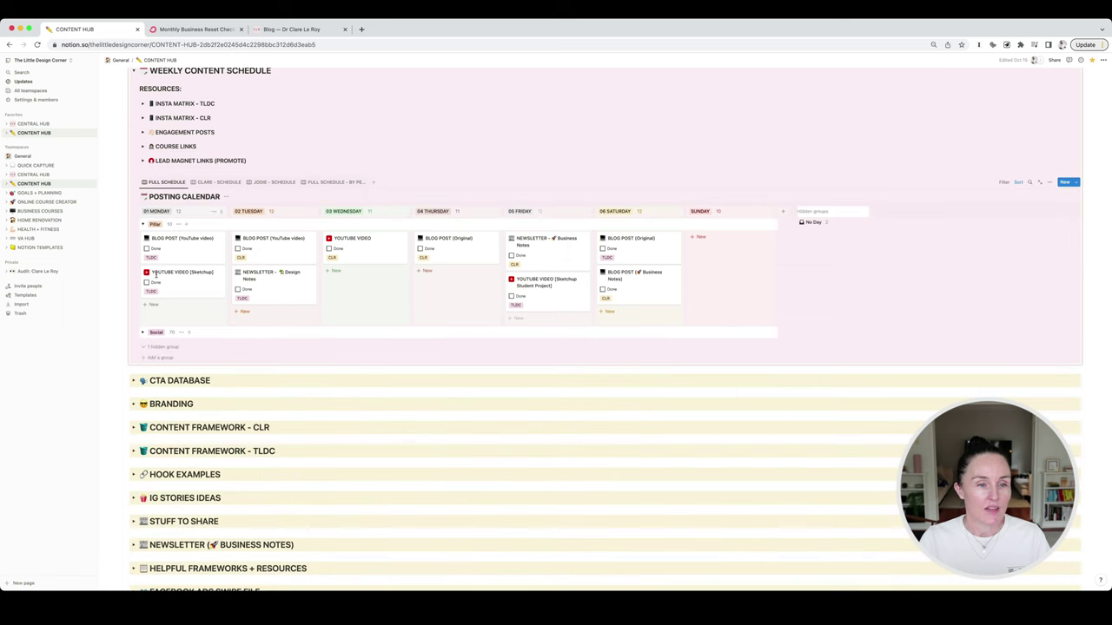
left_click(142, 332)
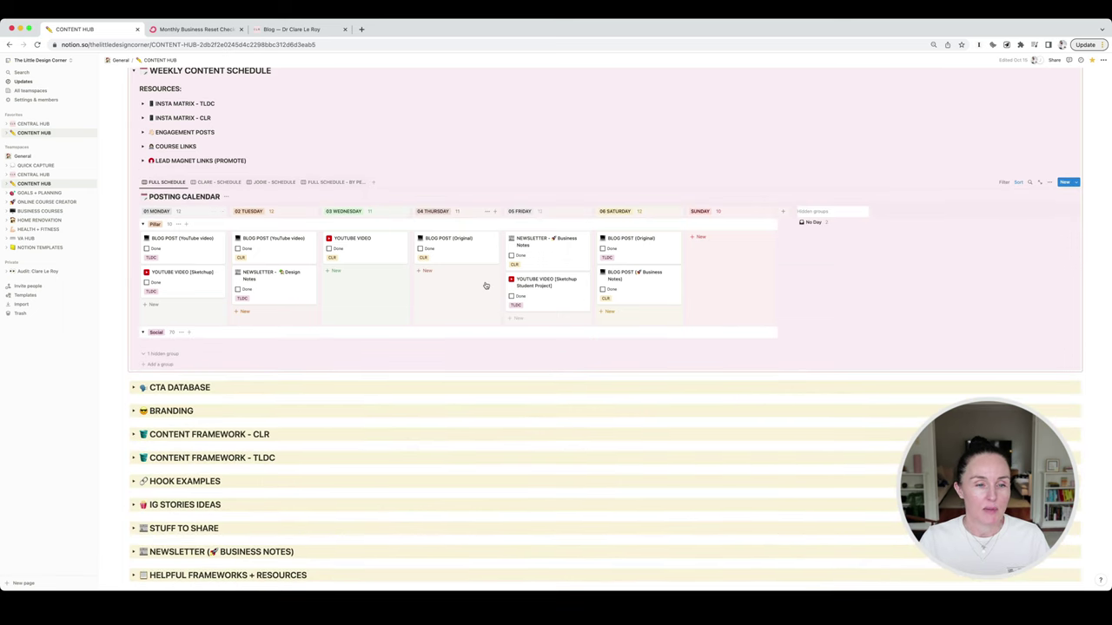
scroll(485, 285, "down", 4)
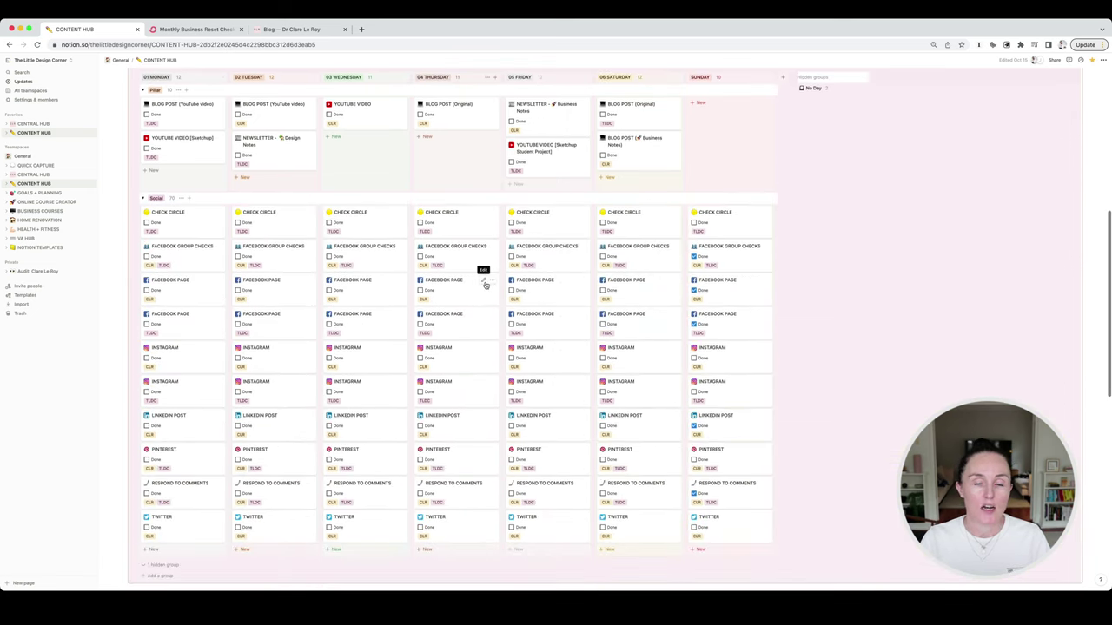
scroll(486, 285, "up", 1)
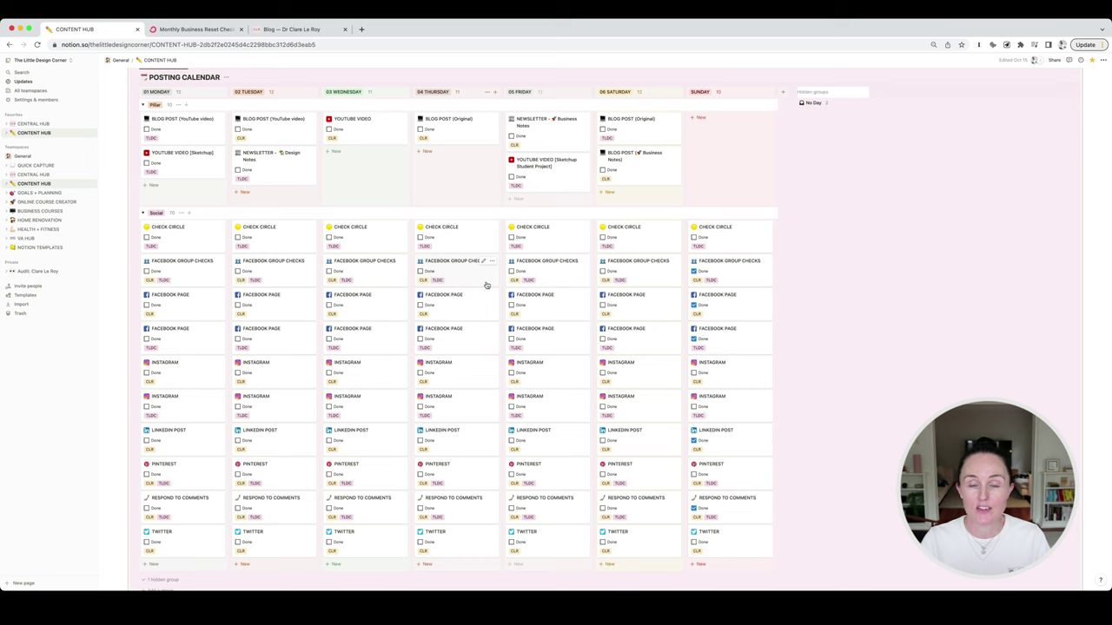
scroll(486, 284, "down", 1)
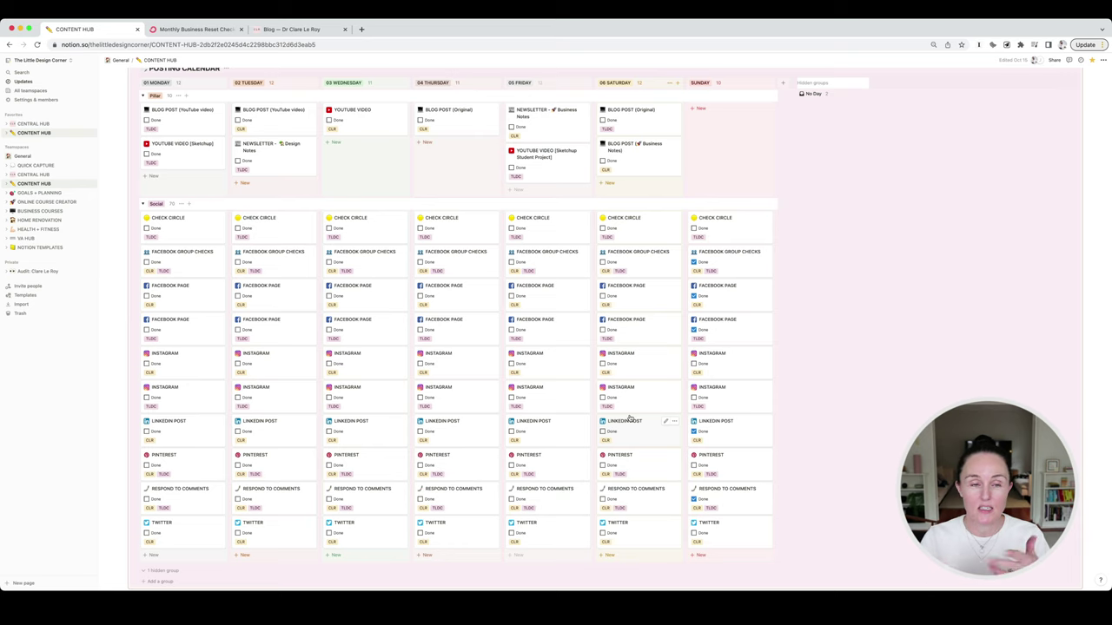
scroll(634, 418, "up", 1)
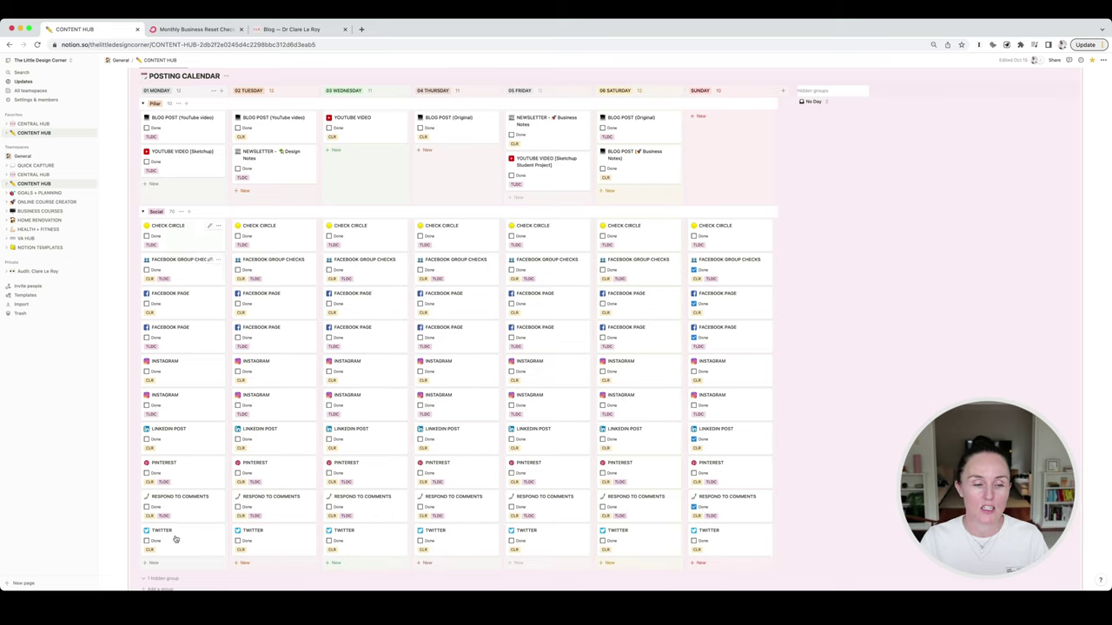
scroll(181, 526, "up", 1)
scroll(181, 525, "down", 1)
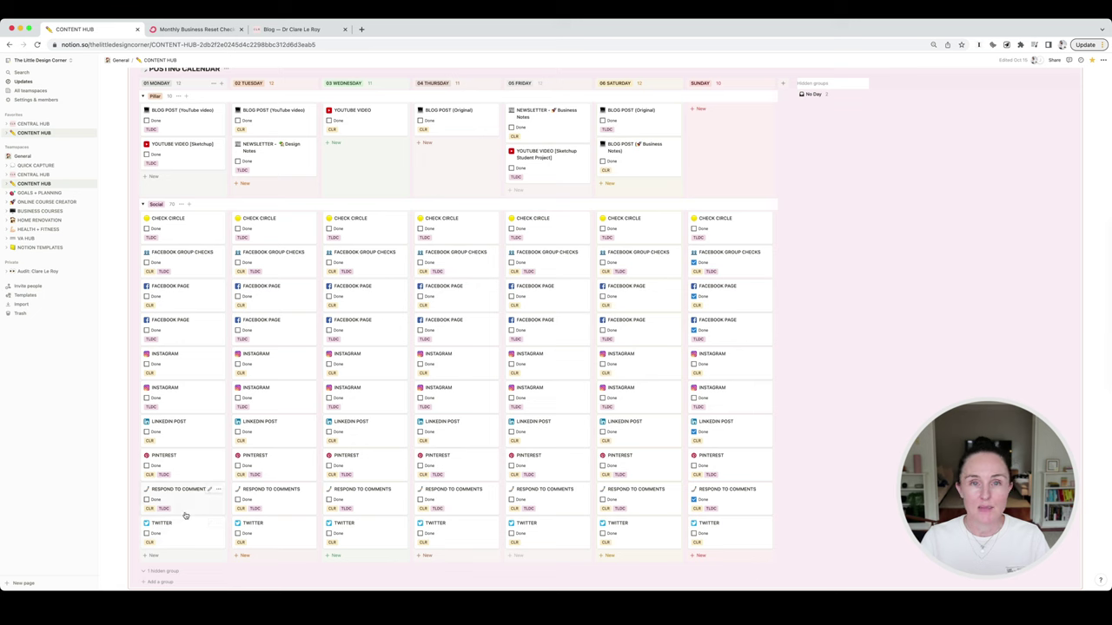
scroll(185, 513, "down", 1)
scroll(185, 513, "up", 1)
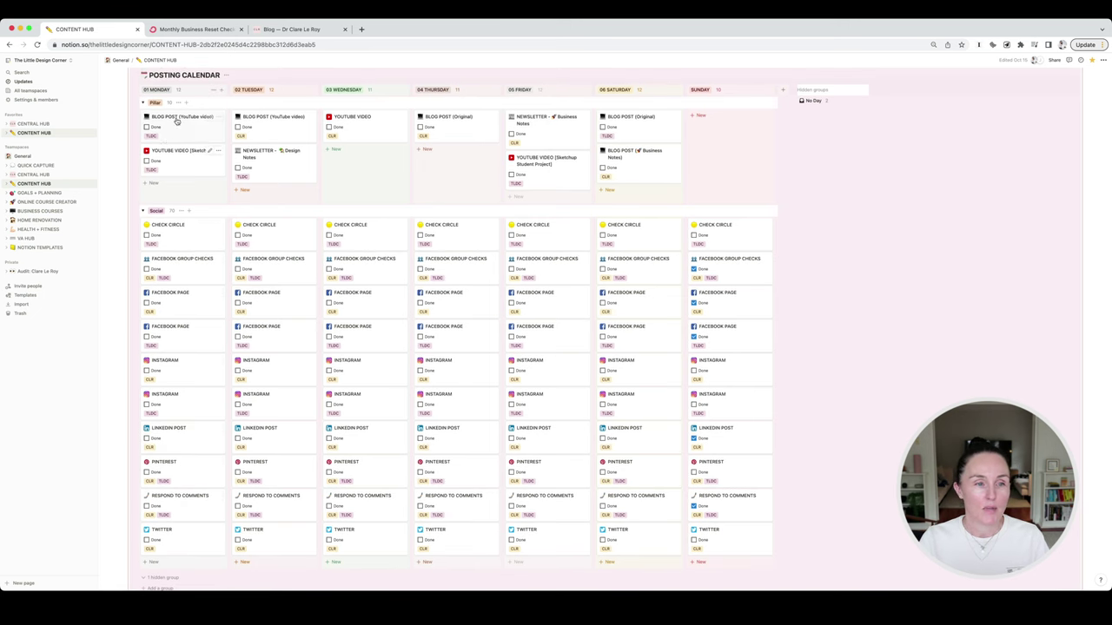
Collapse the Weekly Content Schedule and expand the CTA Database to view its TLDC entries
scroll(242, 193, "up", 4)
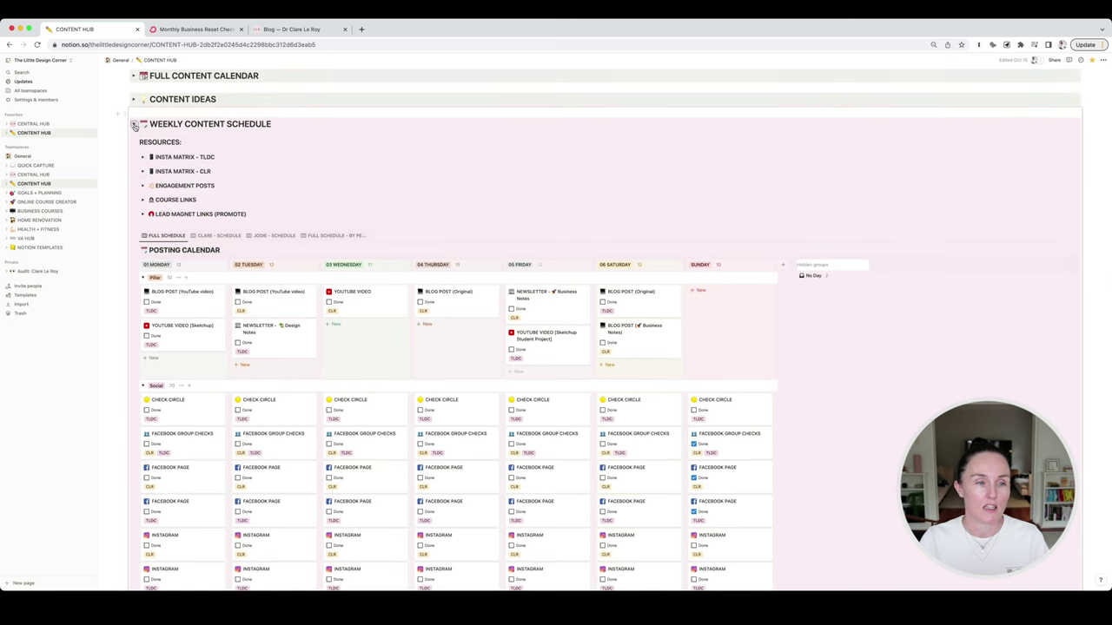
left_click(134, 124)
scroll(396, 230, "up", 2)
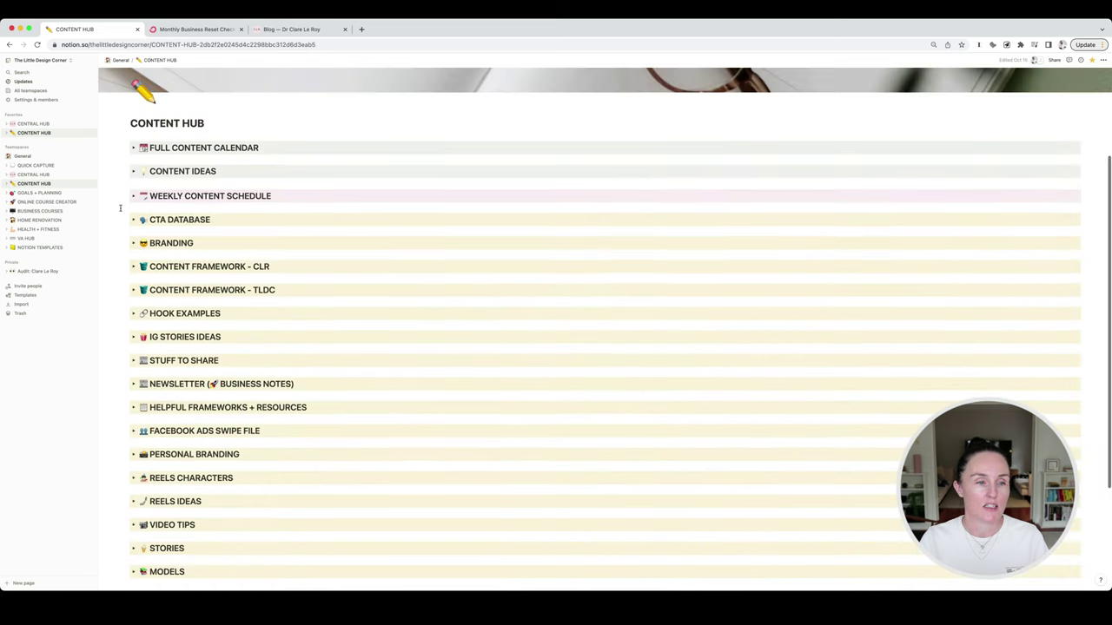
left_click(132, 220)
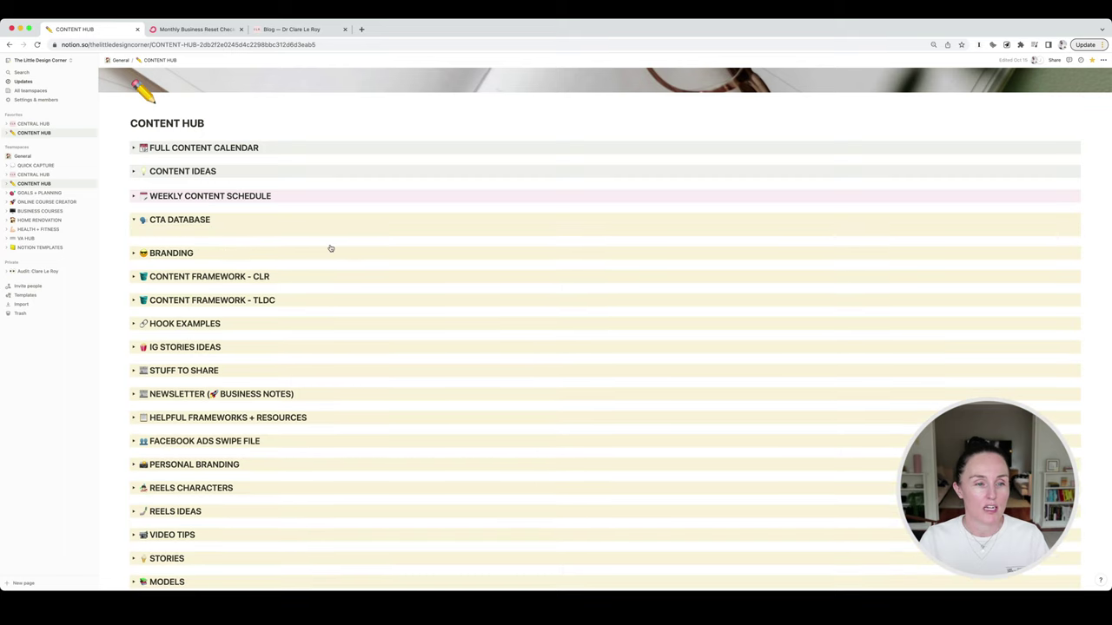
scroll(330, 245, "down", 1)
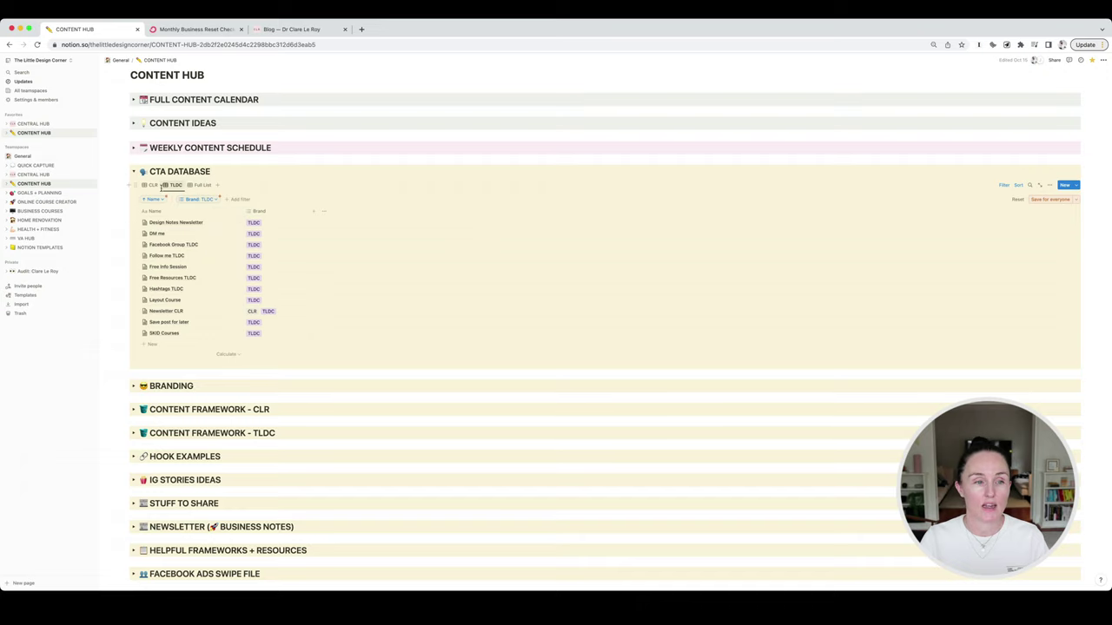
Compare the CTA Database's CLR, TLDC and Full List views, and collapse the database
left_click(153, 185)
left_click(171, 185)
left_click(146, 185)
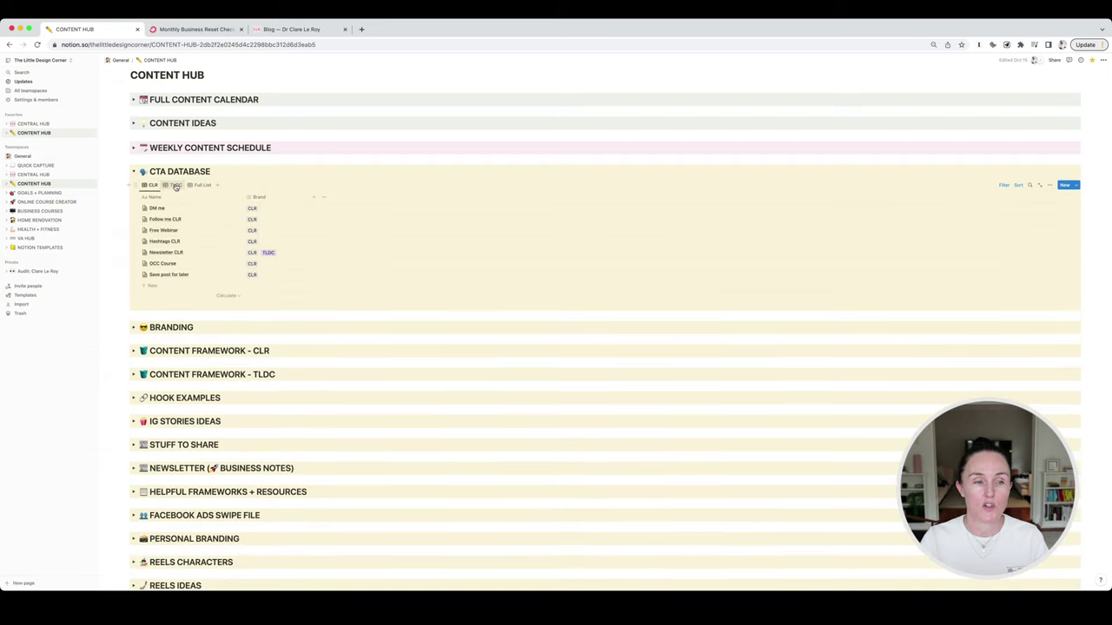
left_click(172, 185)
left_click(201, 185)
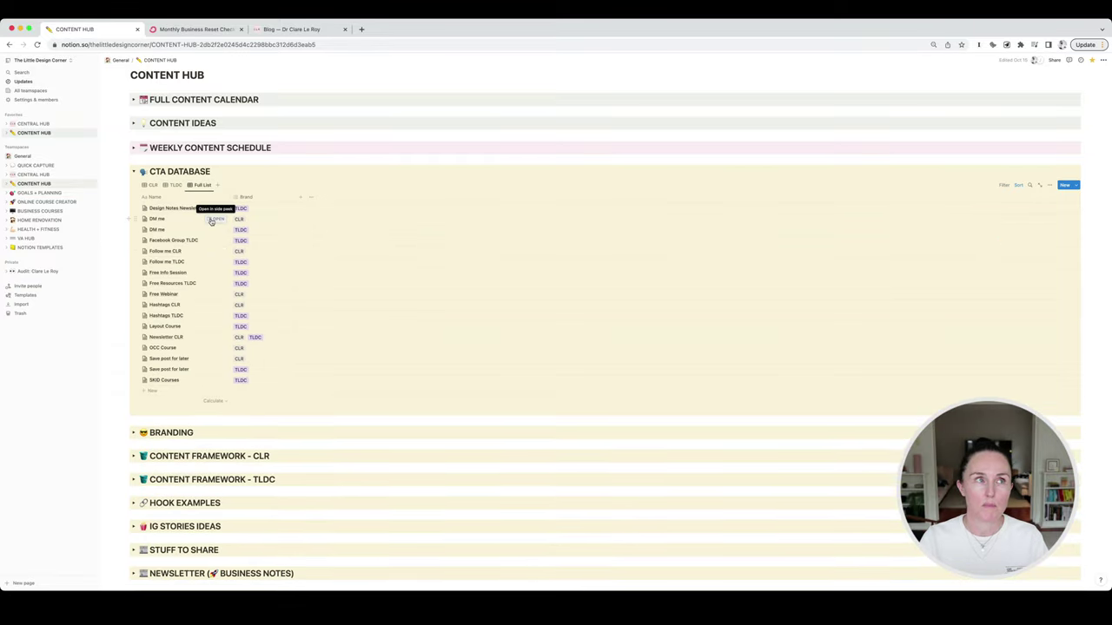
left_click(134, 172)
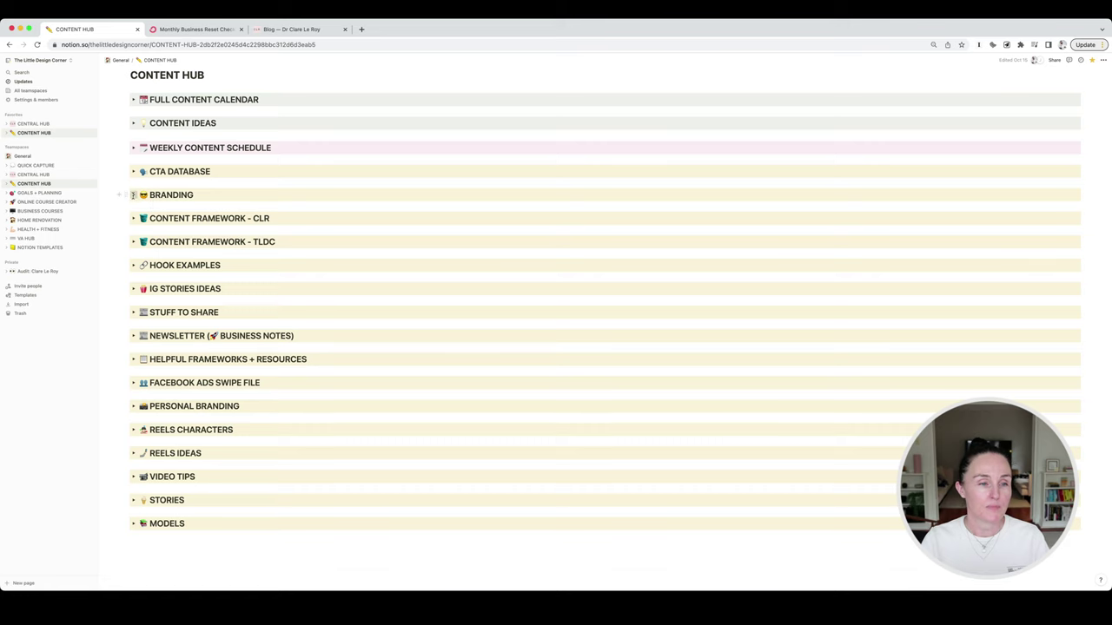
Review the Branding section's content pillars, collapse it and expand Content Framework - CLR
left_click(133, 196)
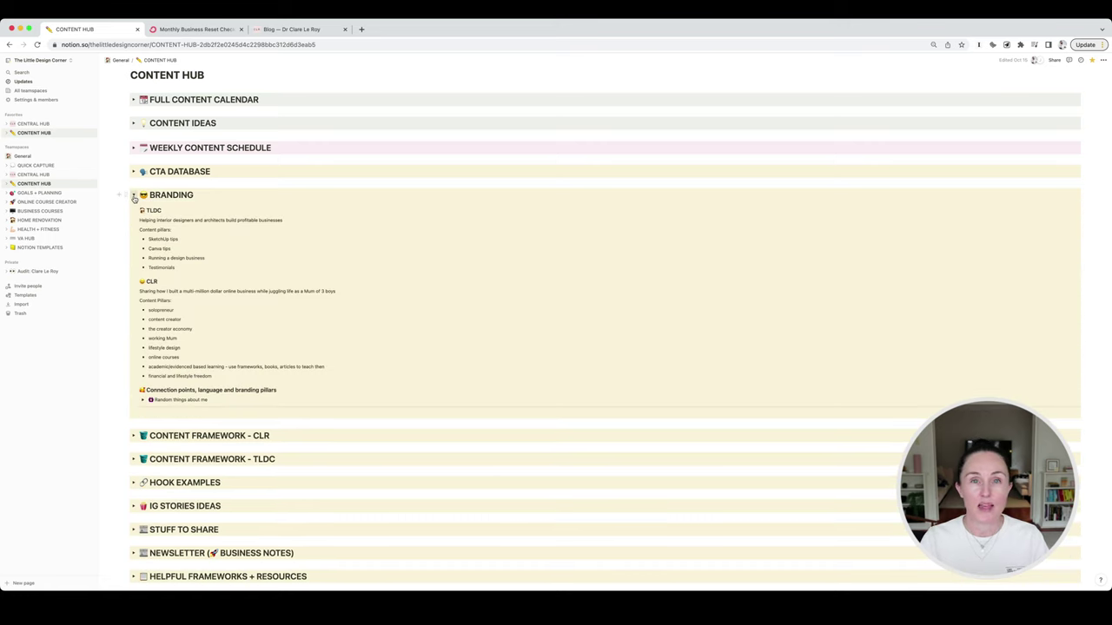
left_click(133, 196)
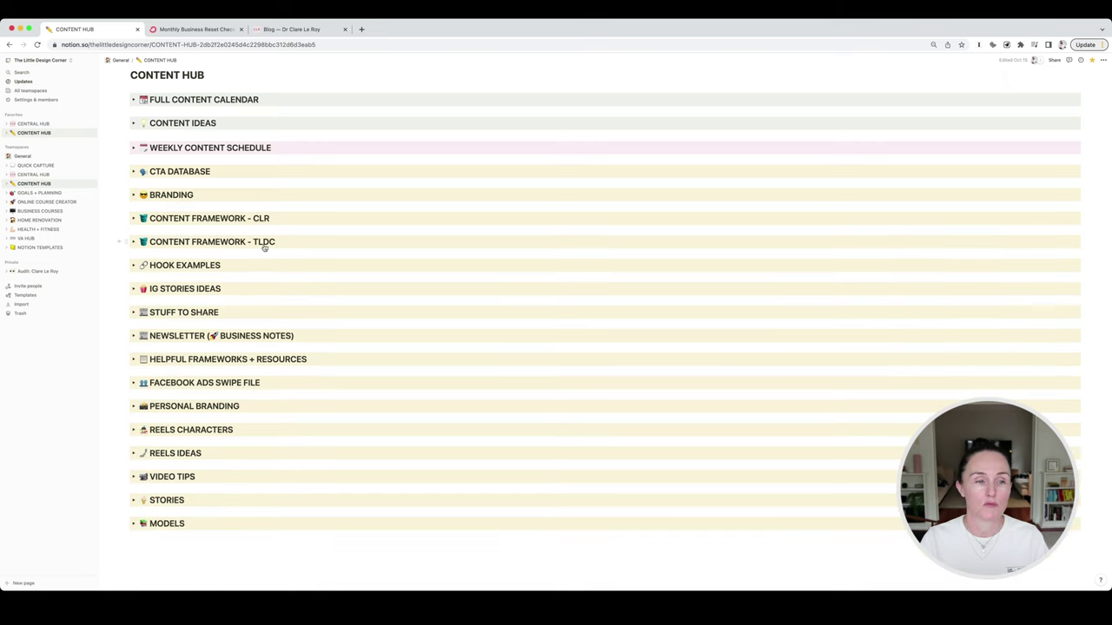
scroll(261, 245, "down", 1)
left_click(132, 194)
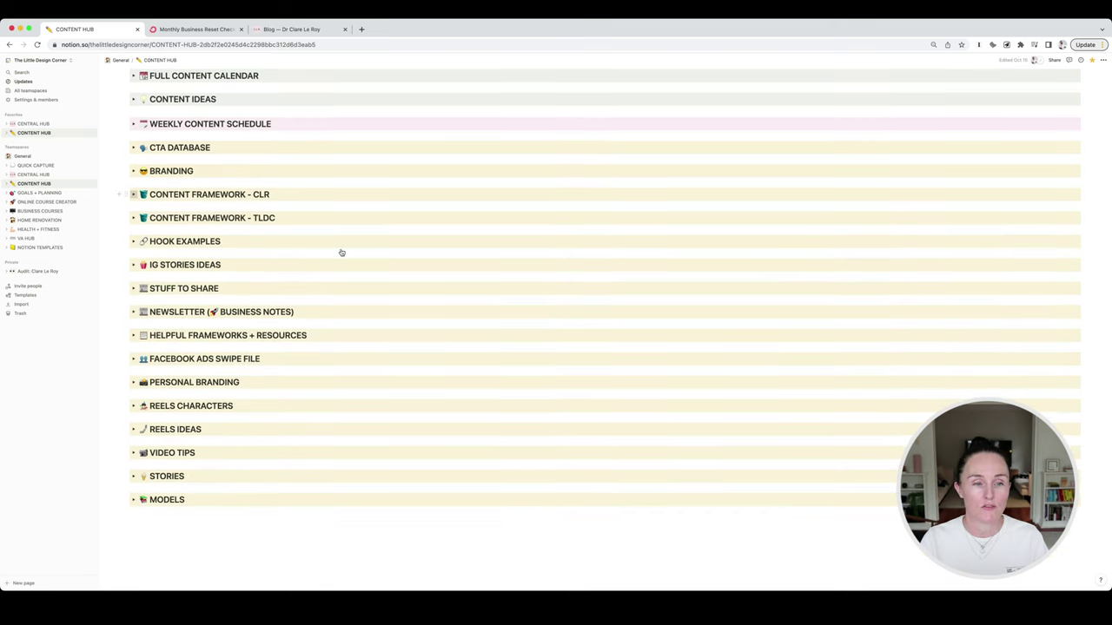
Examine the CLR content framework table's topic rows and post-format columns, and collapse the section
scroll(341, 249, "down", 3)
scroll(341, 249, "down", 5)
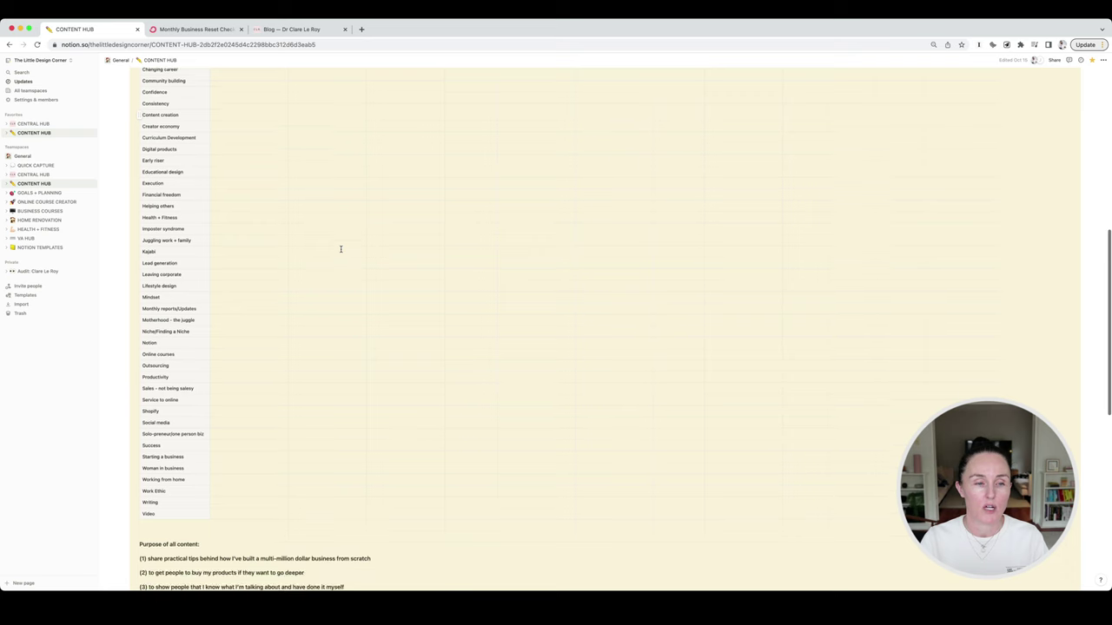
scroll(341, 250, "up", 6)
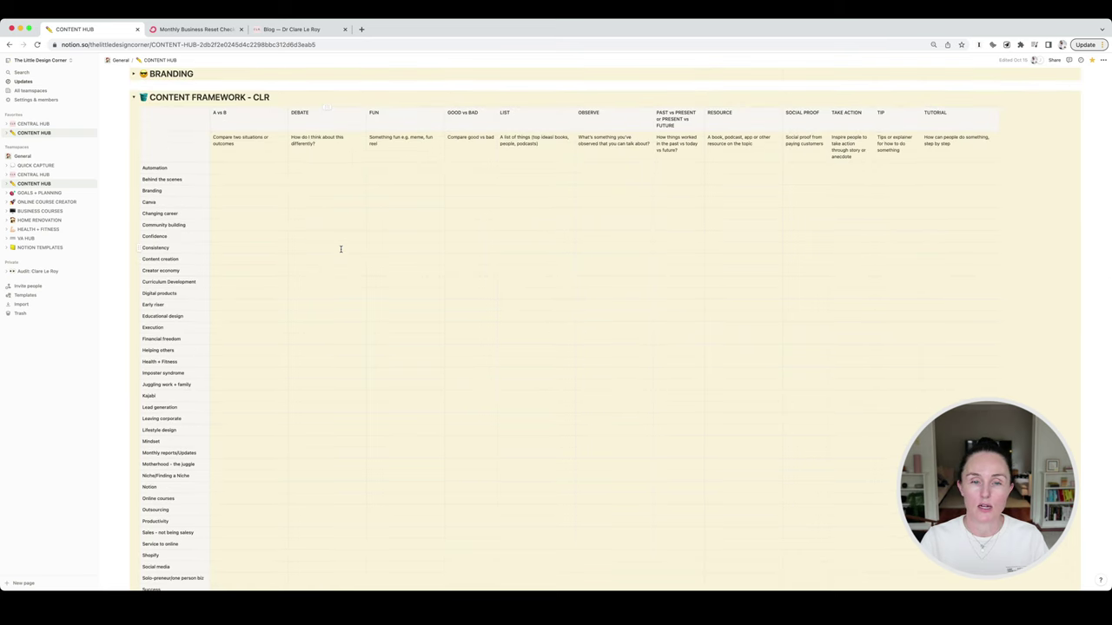
scroll(341, 249, "up", 2)
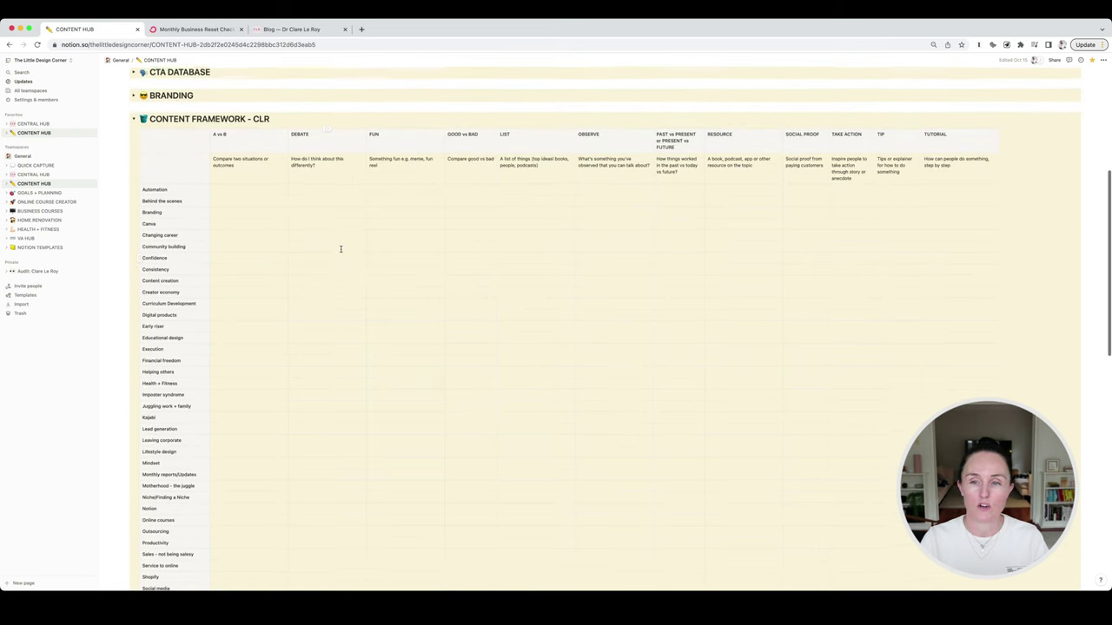
scroll(340, 249, "down", 2)
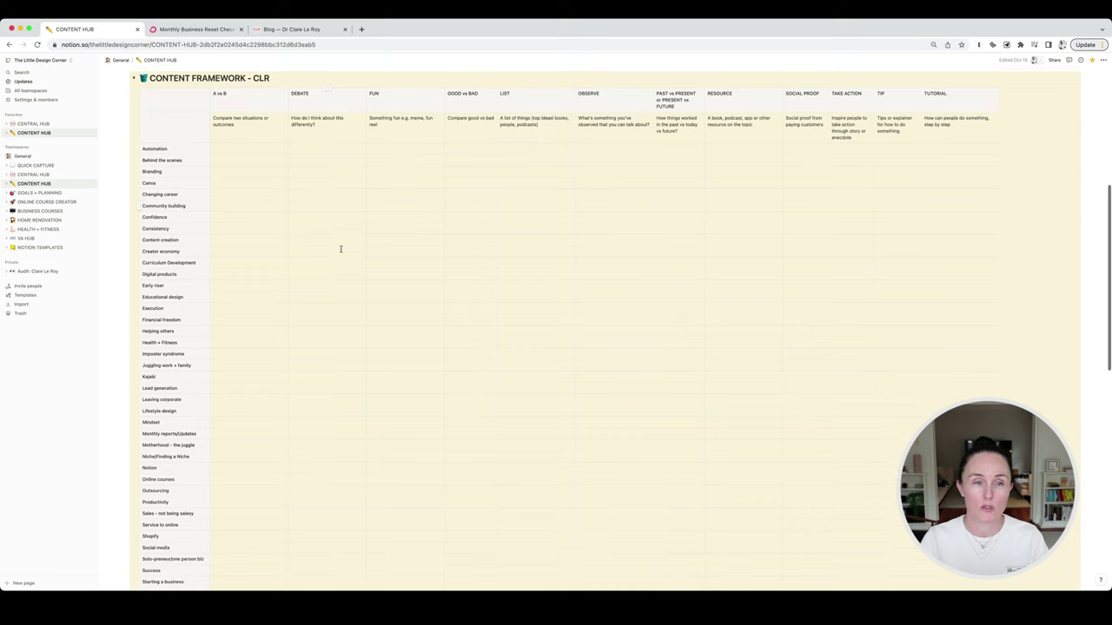
scroll(426, 349, "down", 2)
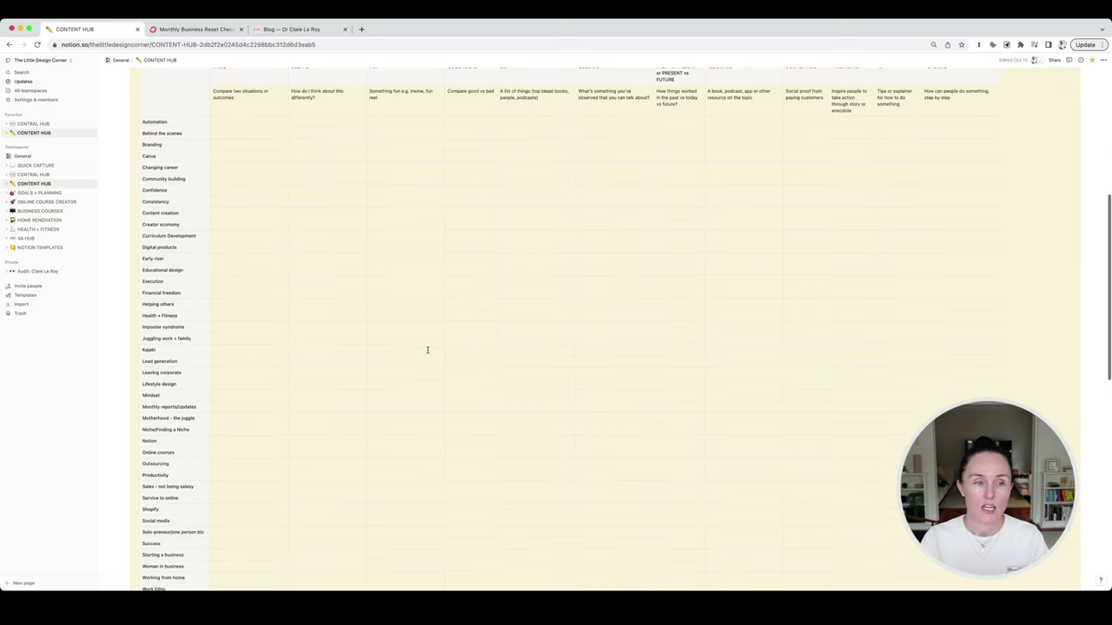
scroll(155, 505, "up", 2)
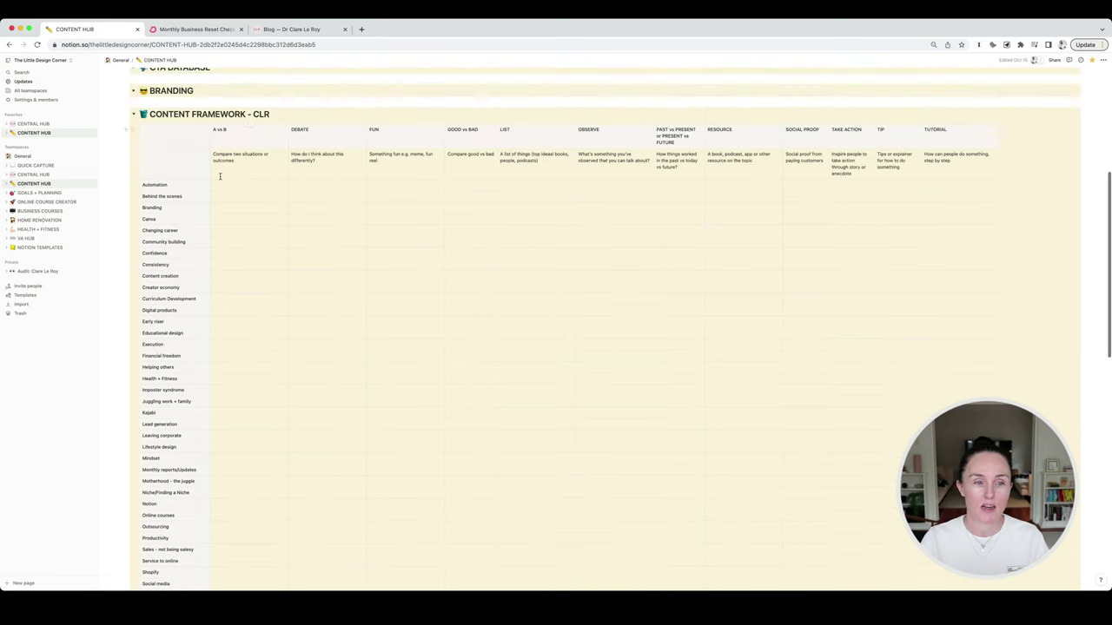
left_click(609, 262)
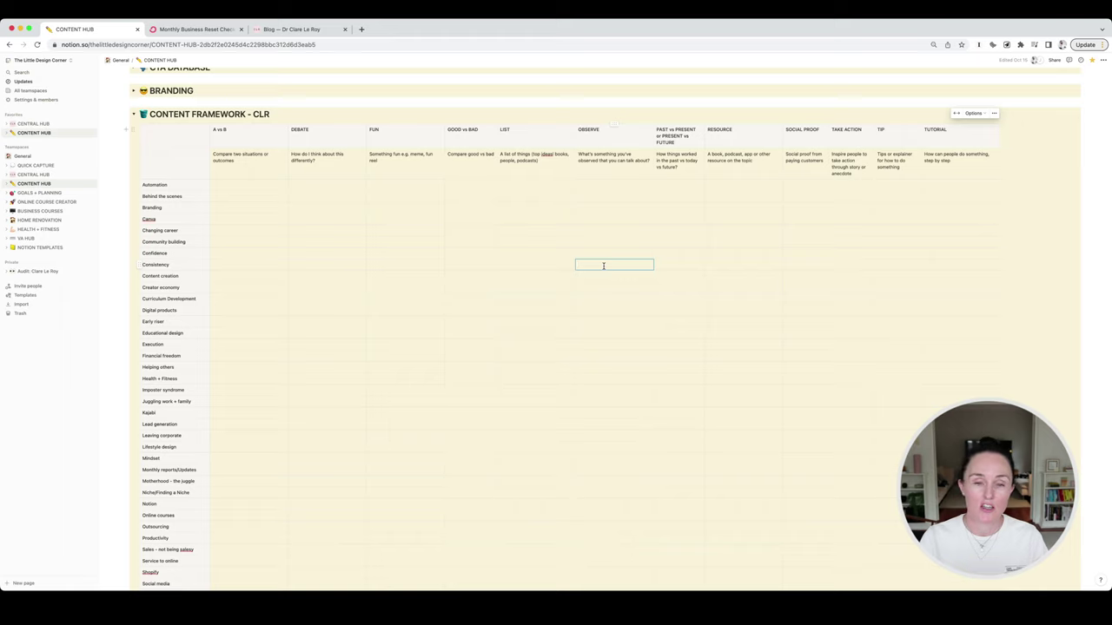
left_click(354, 253)
left_click(345, 277)
left_click(134, 113)
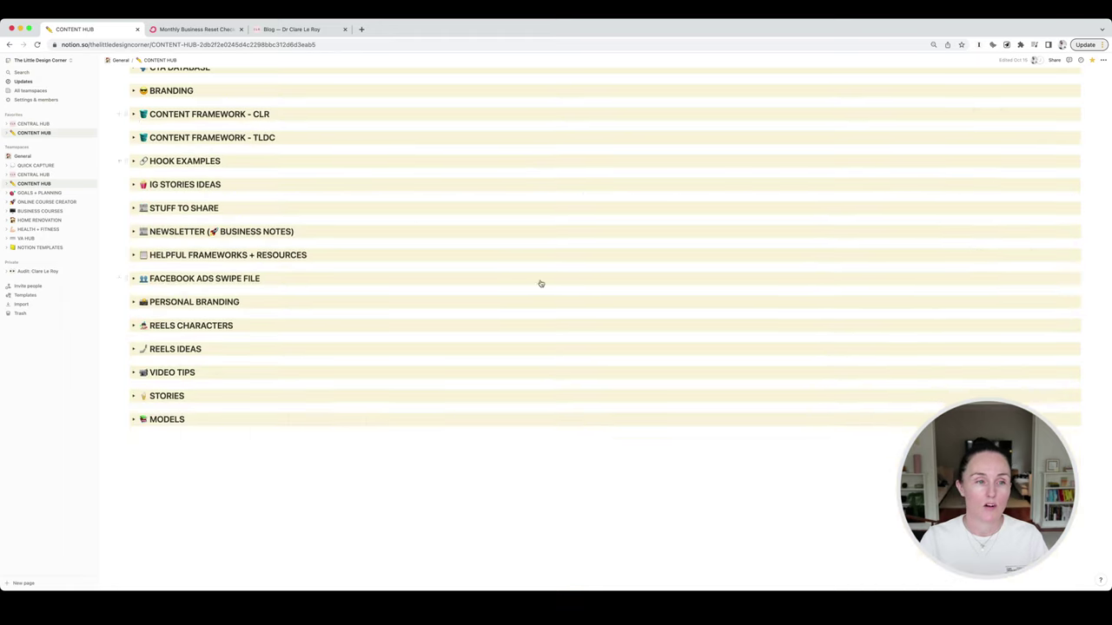
Review the lists under Hook Examples and IG Stories Ideas, collapsing each section after viewing it
scroll(540, 283, "up", 1)
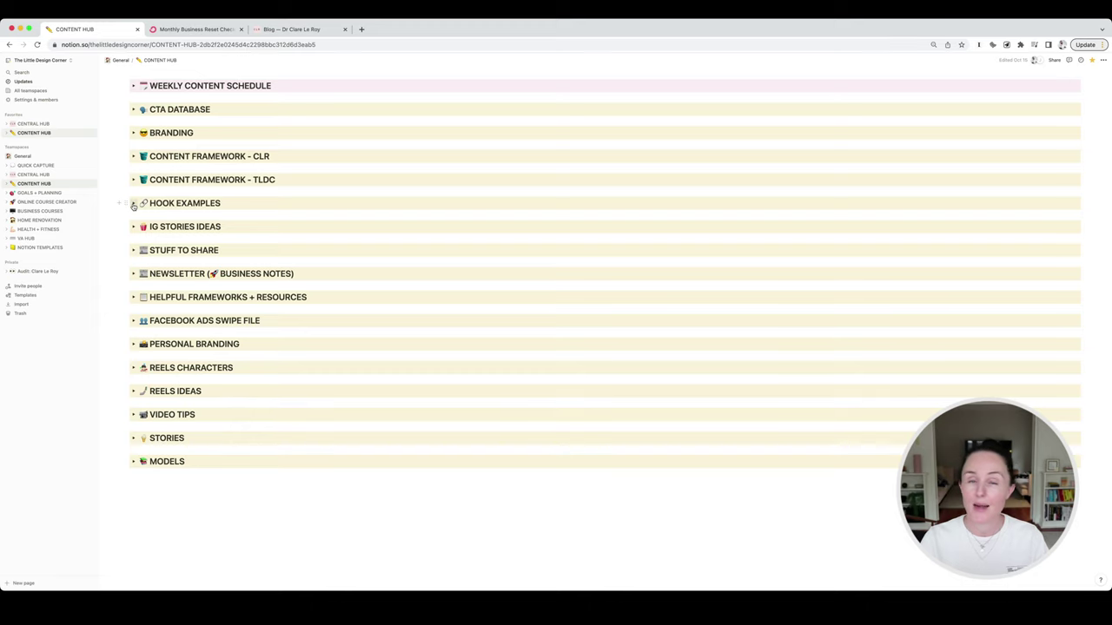
left_click(133, 203)
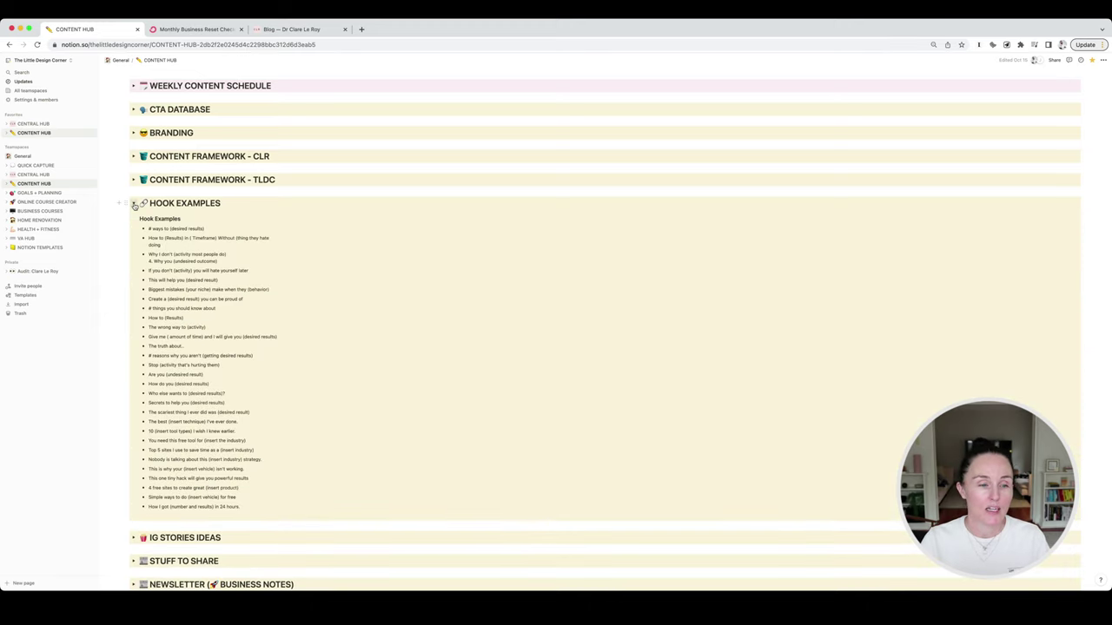
left_click(134, 203)
left_click(133, 227)
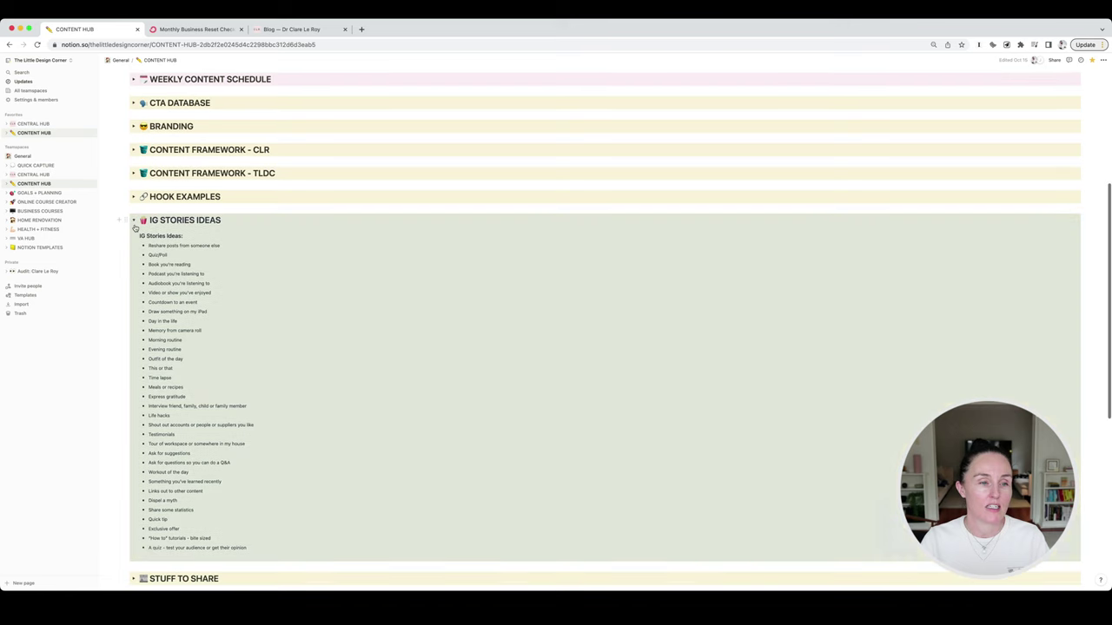
left_click(133, 227)
scroll(136, 209, "down", 1)
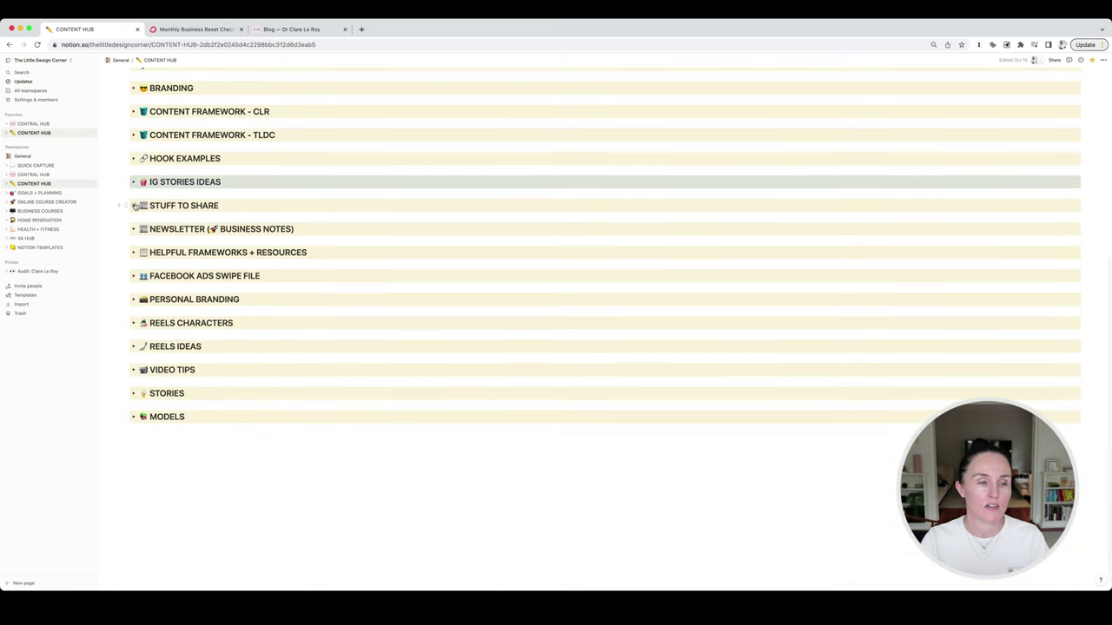
Review the Stuff to Share database and the Save To Notion extension's list of forms, and close both
left_click(133, 206)
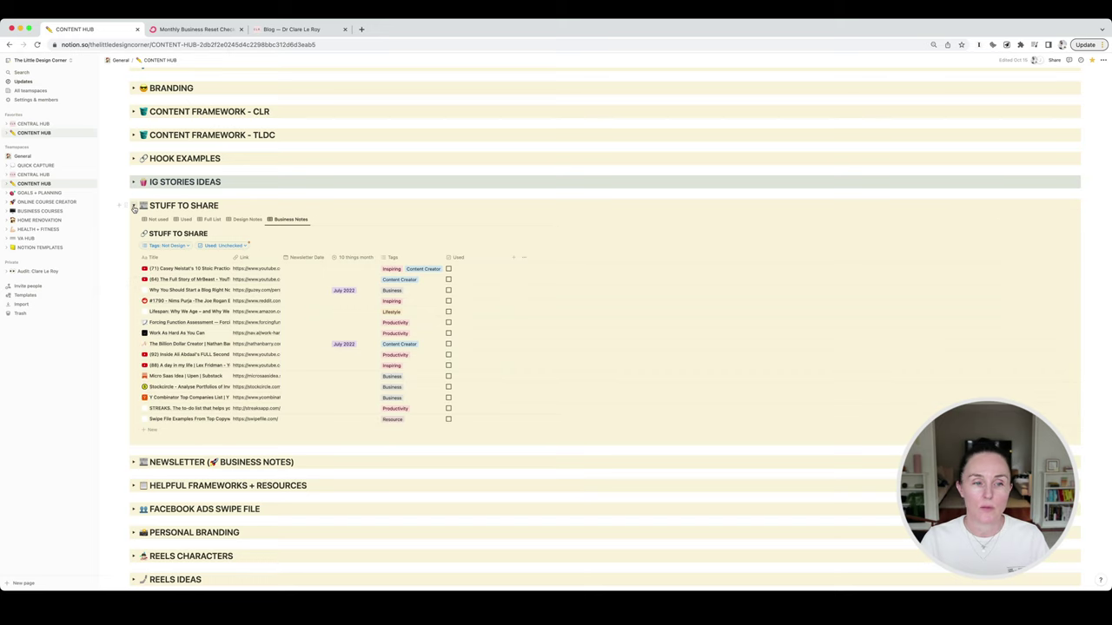
left_click(133, 206)
left_click(1006, 44)
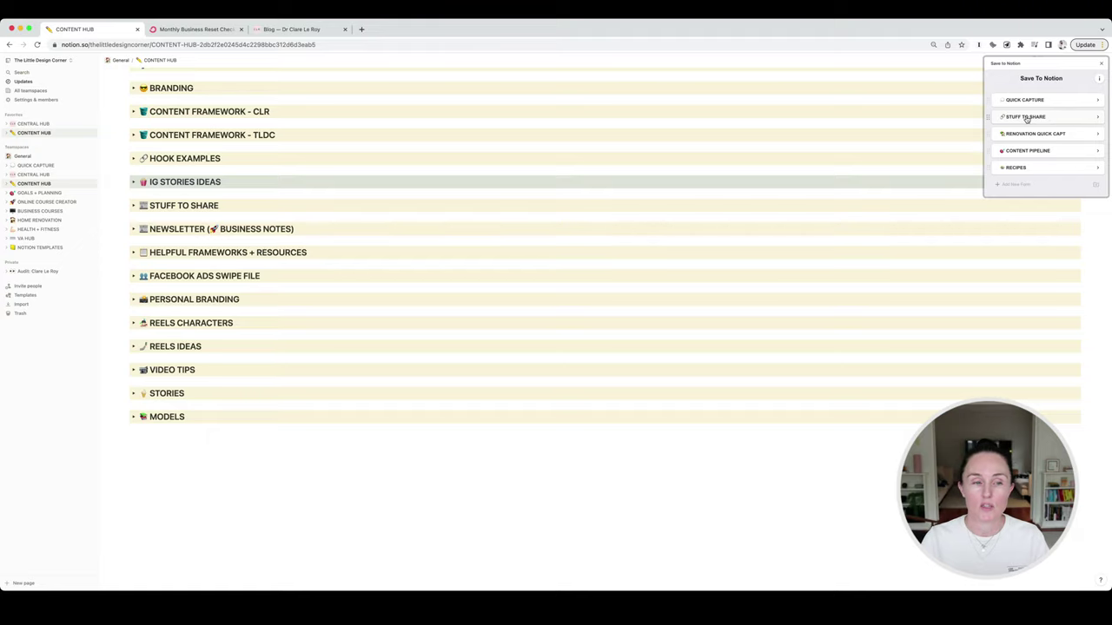
left_click(133, 205)
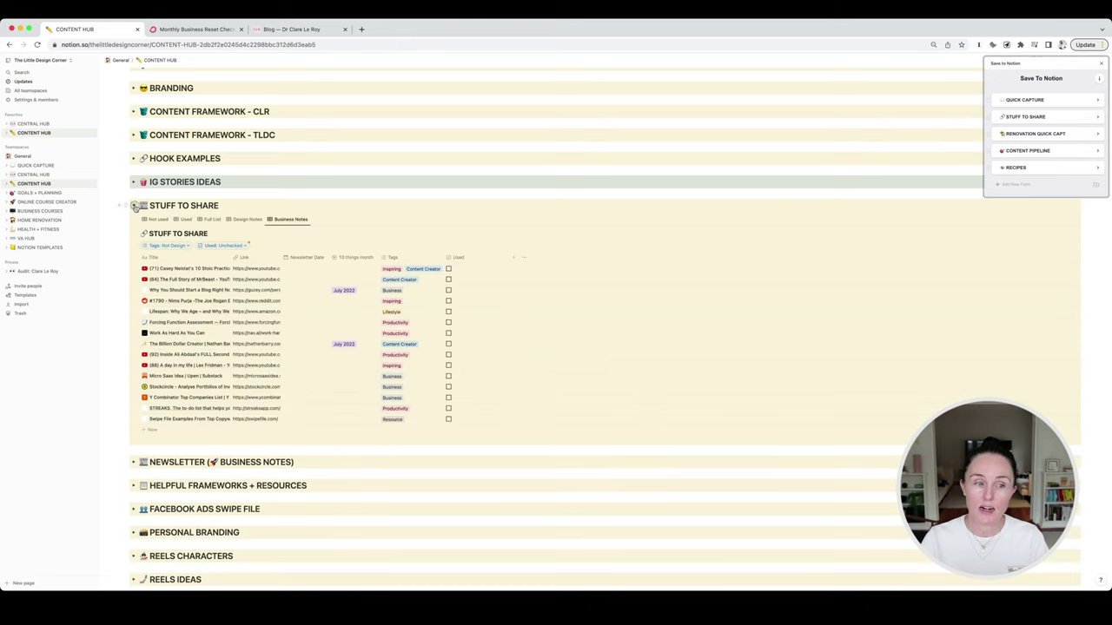
left_click(133, 205)
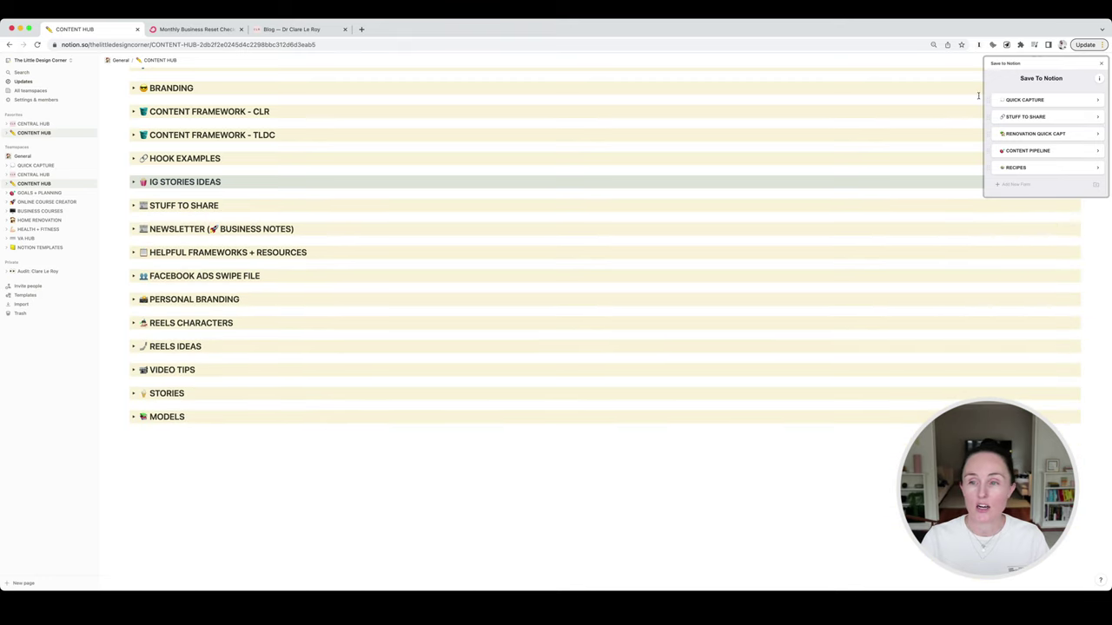
left_click(930, 239)
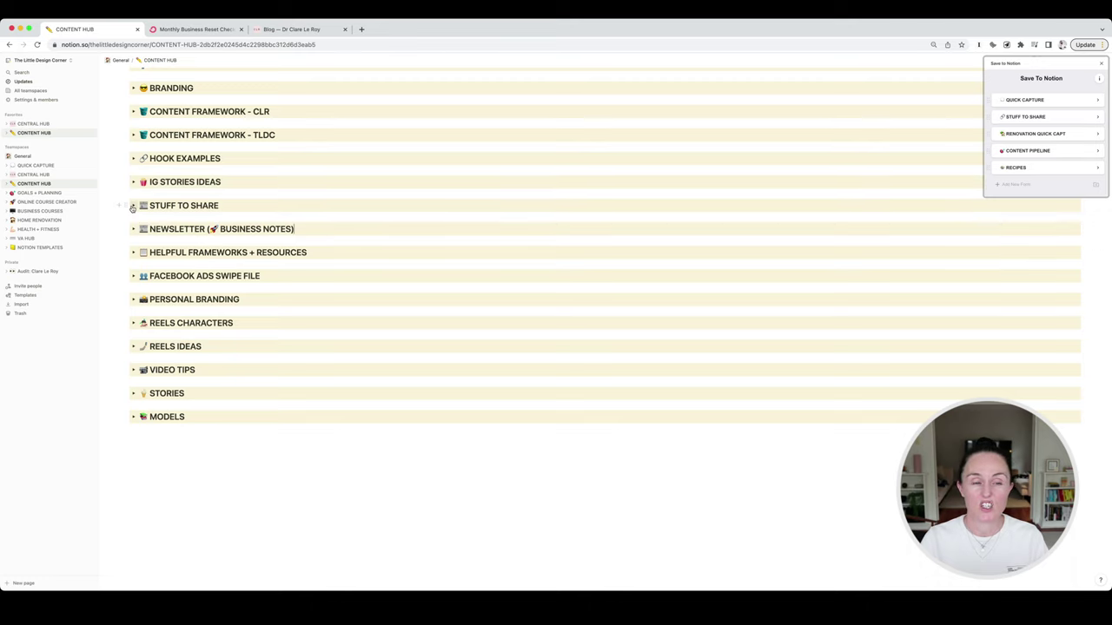
left_click(764, 130)
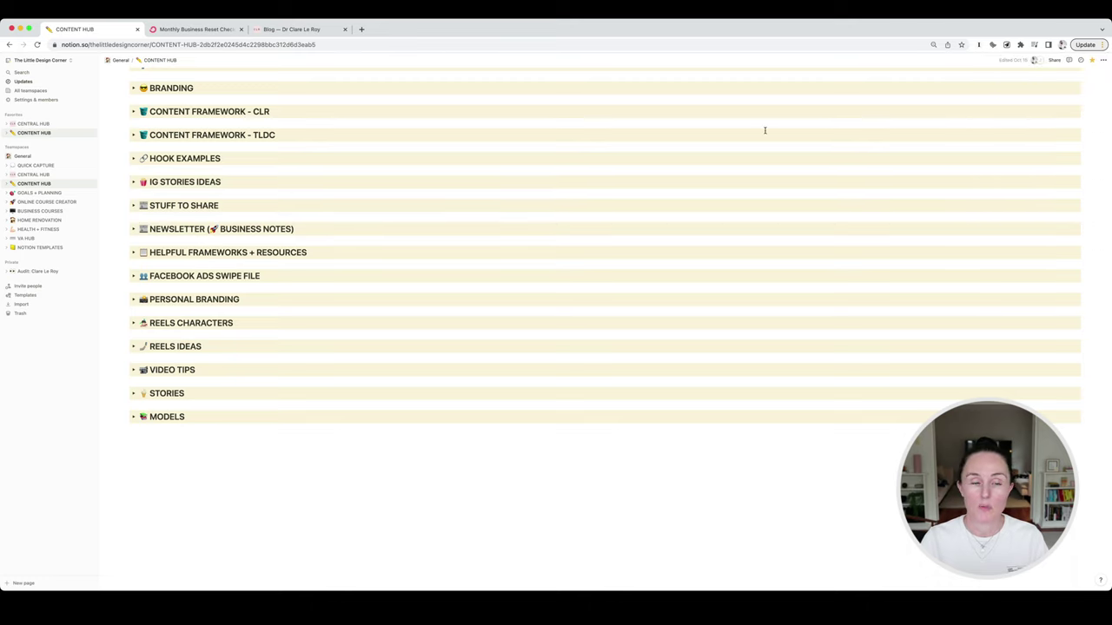
Review the Newsletter (Business Notes) table and the Personal Branding clothing suggestions, collapsing each section
left_click(133, 230)
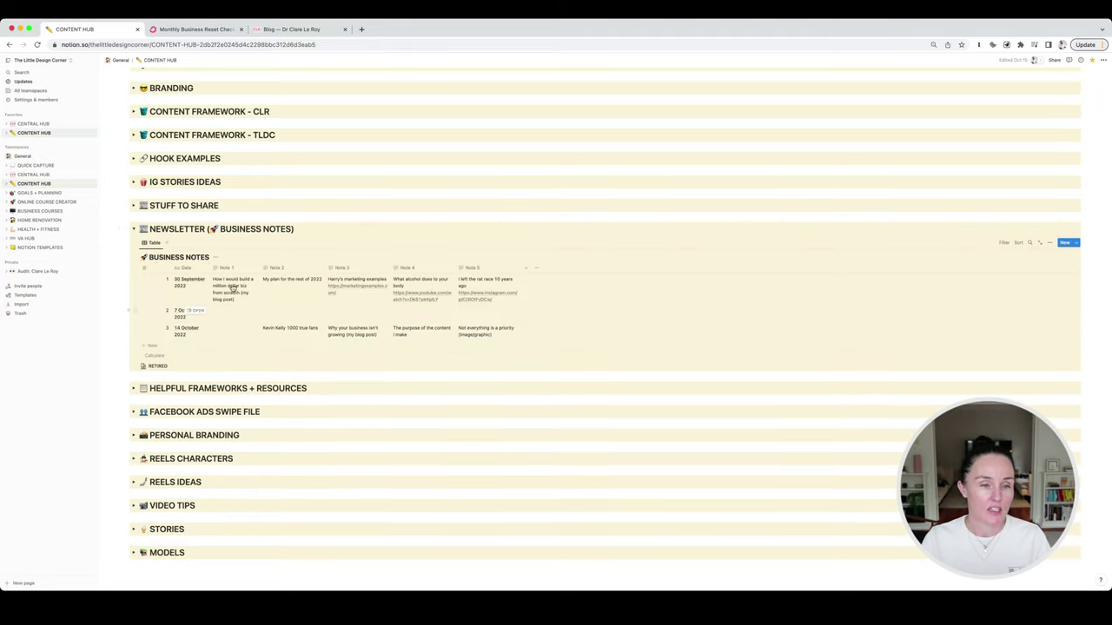
left_click(133, 229)
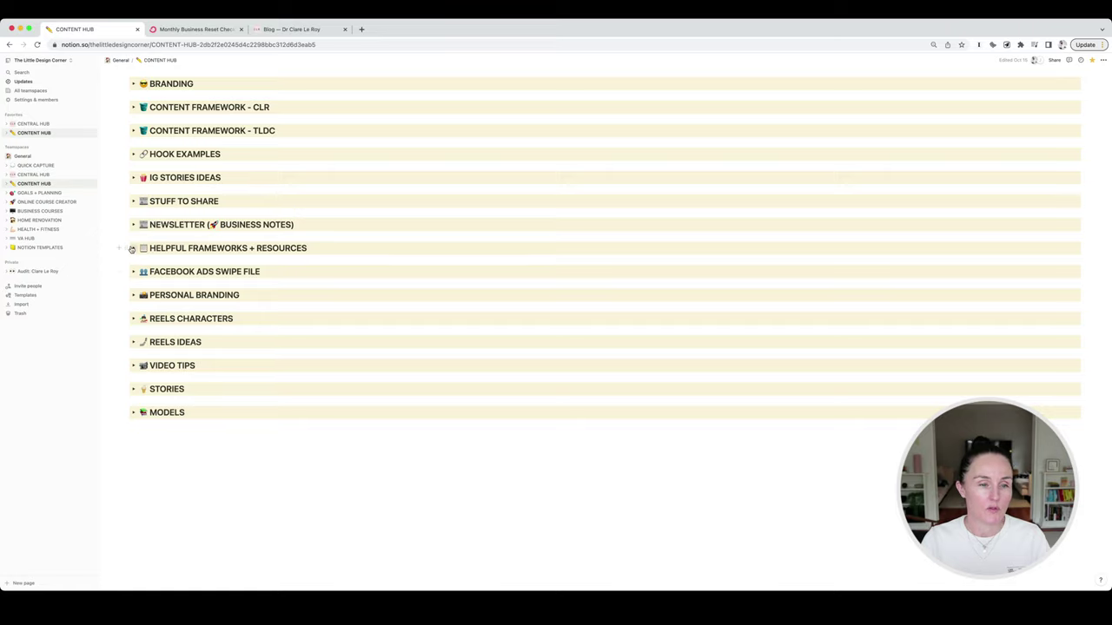
left_click(133, 296)
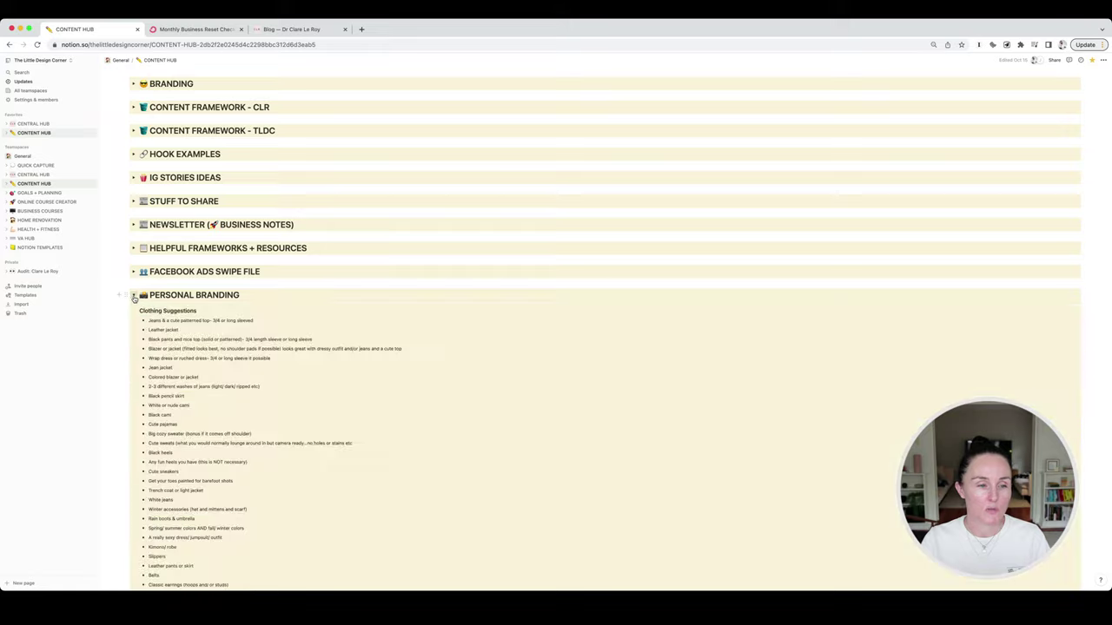
left_click(133, 296)
Review the Reels Characters and Reels Ideas sections, collapse both and look over the full Content Hub section list
left_click(133, 320)
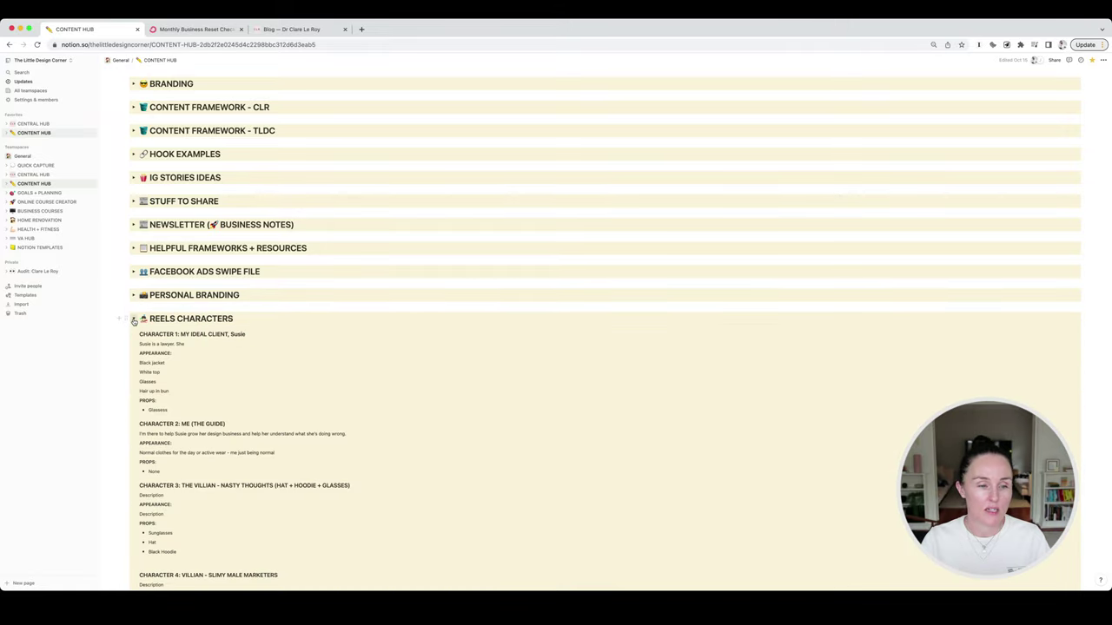
left_click(133, 319)
left_click(133, 342)
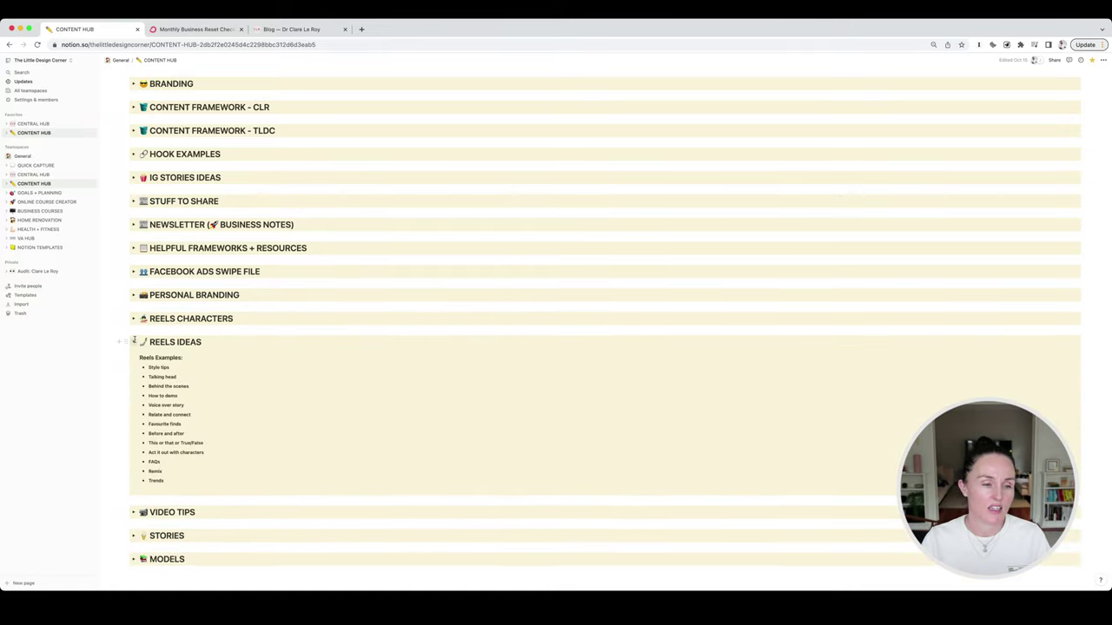
left_click(133, 342)
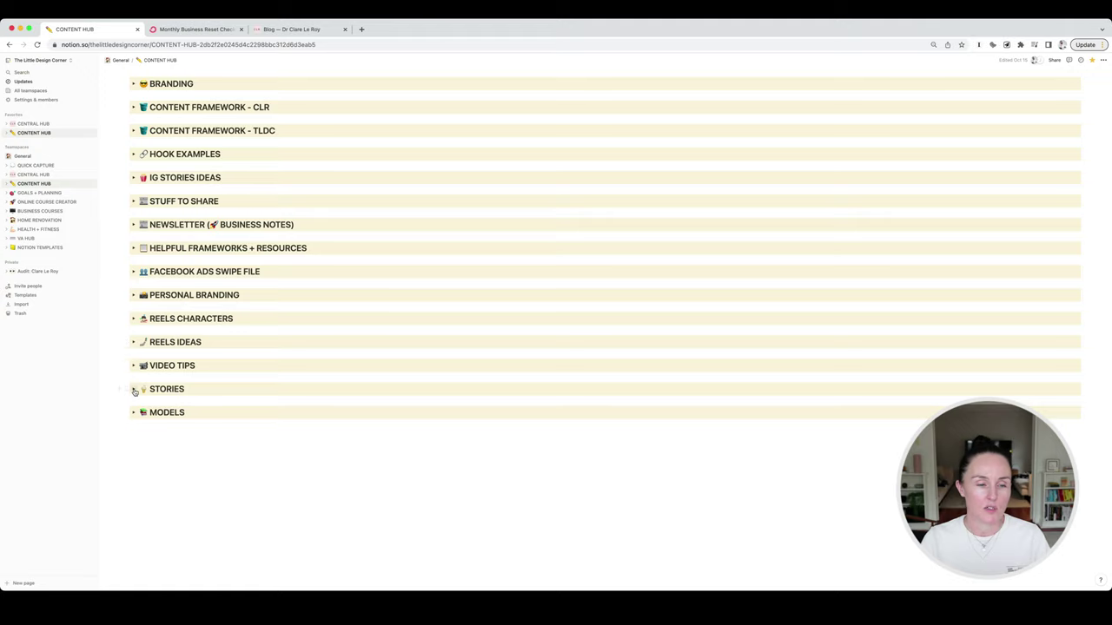
scroll(268, 388, "up", 5)
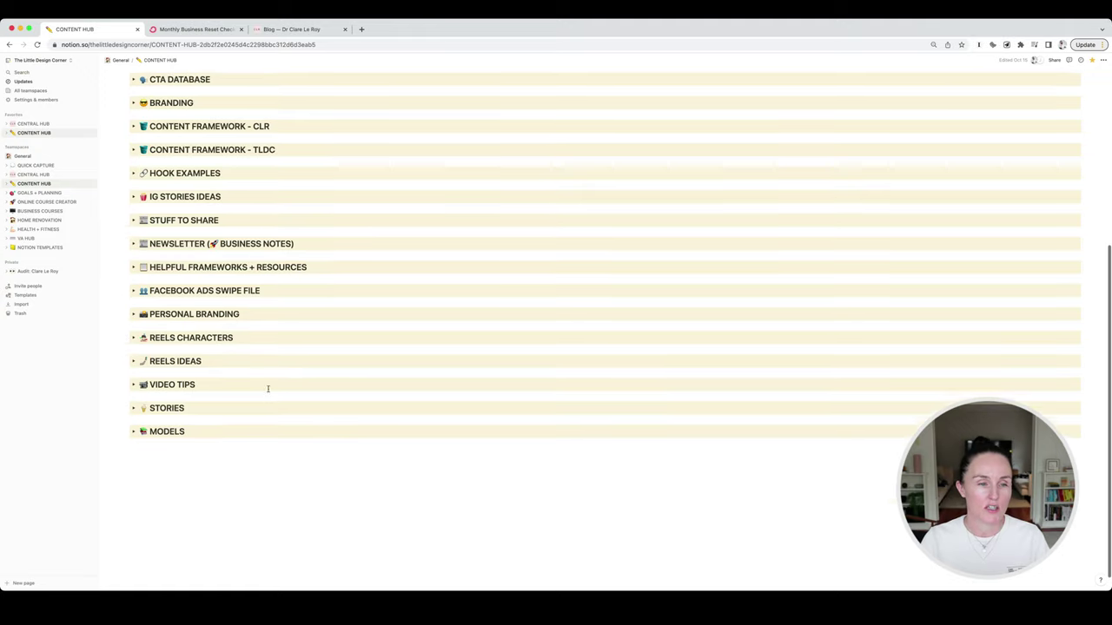
scroll(268, 388, "down", 1)
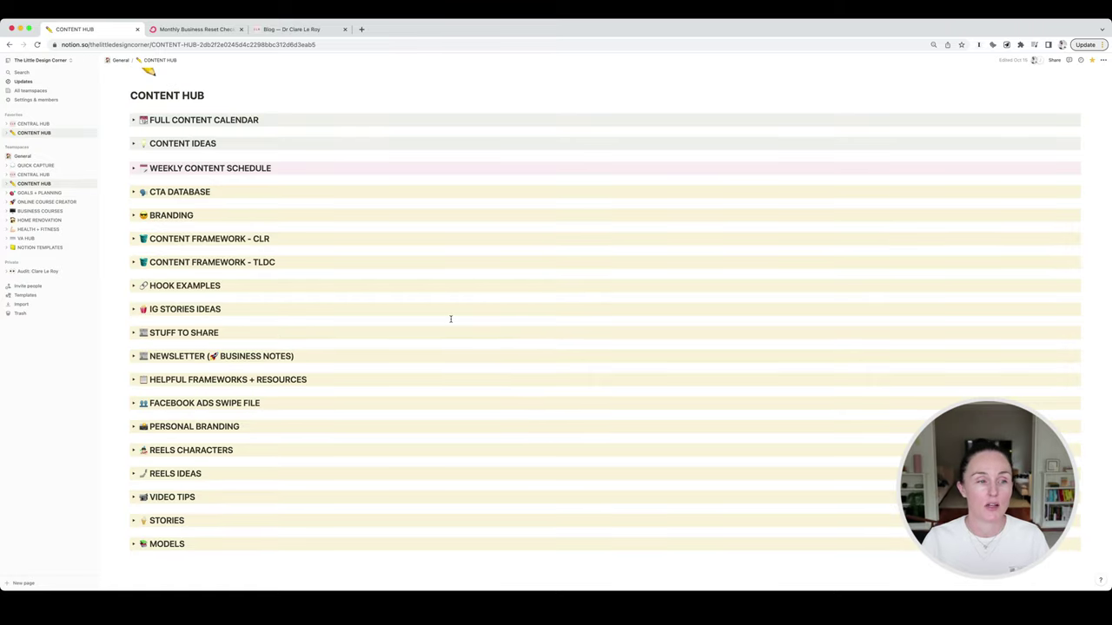
Open the Goals + Planning page and expand Areas + Vision Board to view its gallery of life areas
left_click(39, 192)
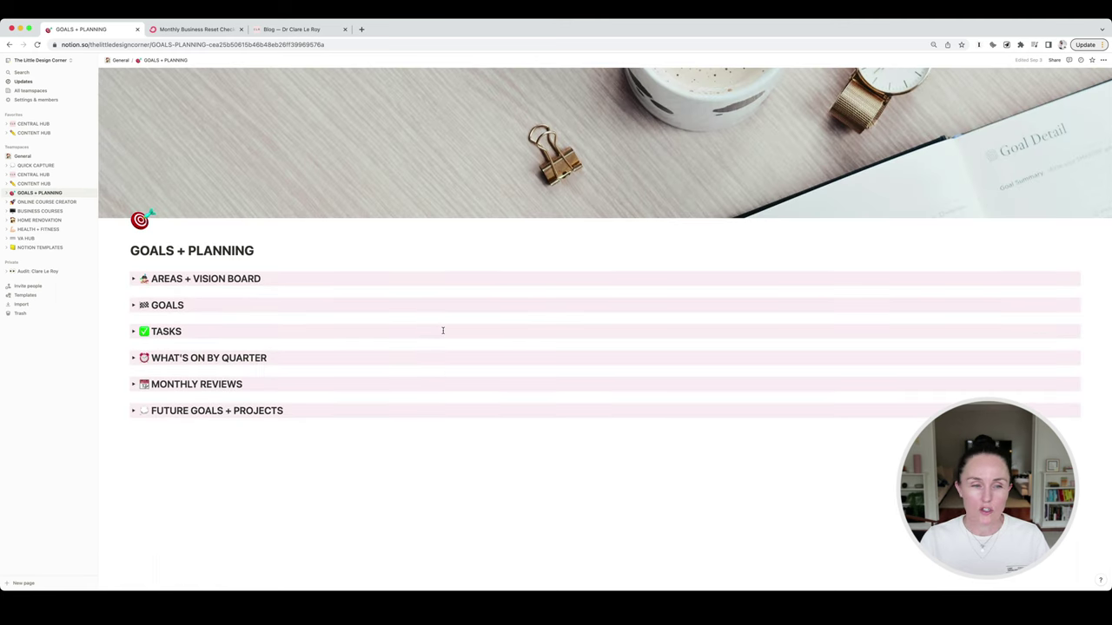
left_click(133, 278)
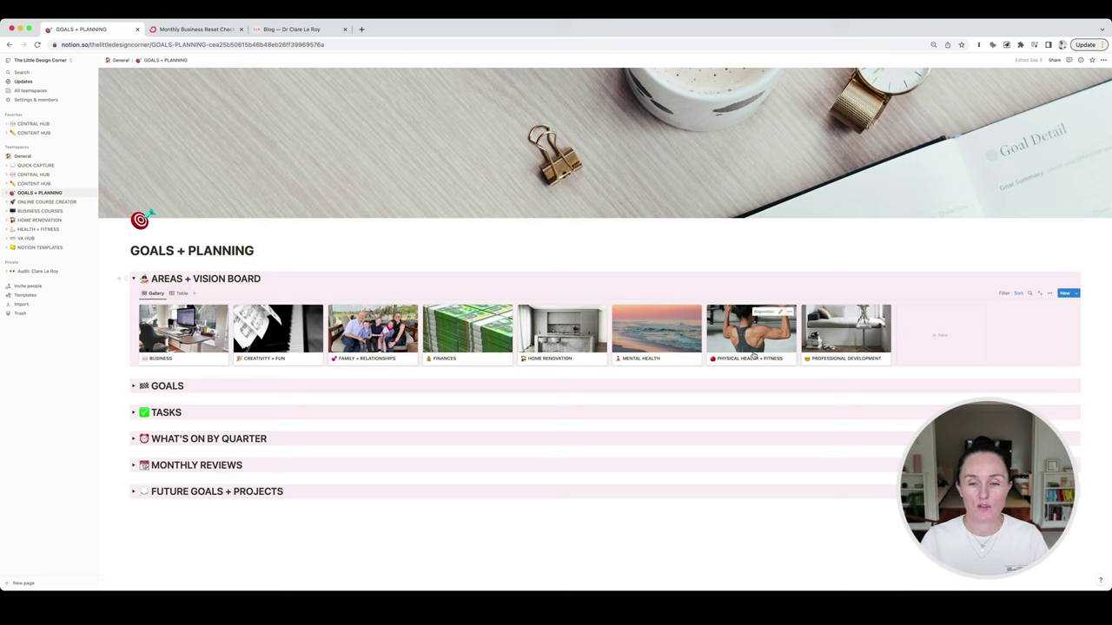
scroll(871, 355, "down", 1)
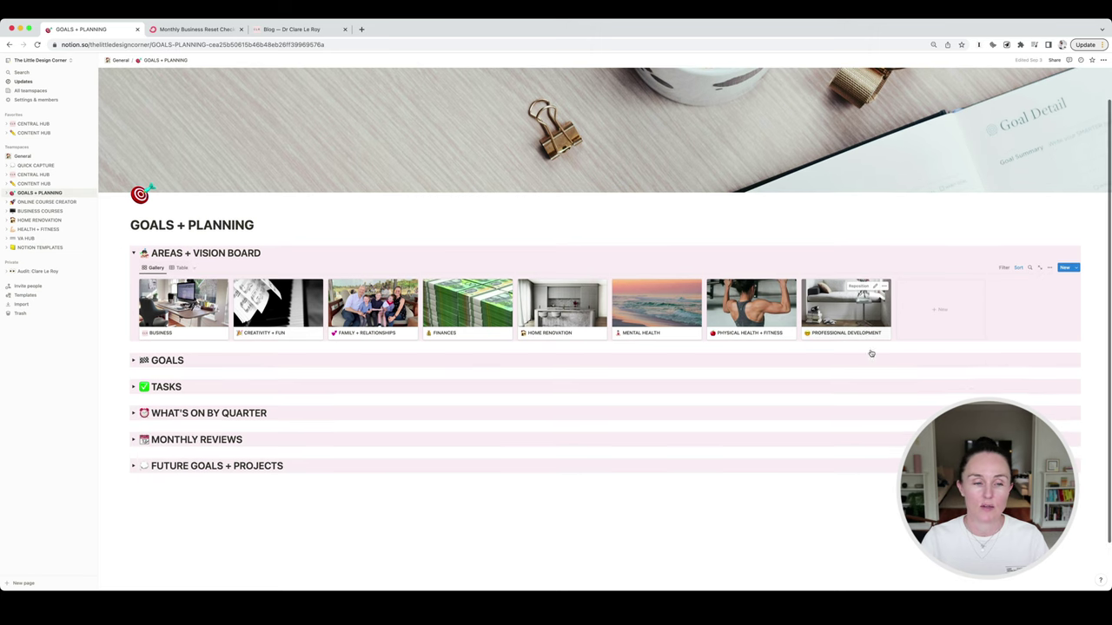
Review the Goals board grouped by life area against the Areas + Vision Board gallery, and collapse both sections
left_click(134, 362)
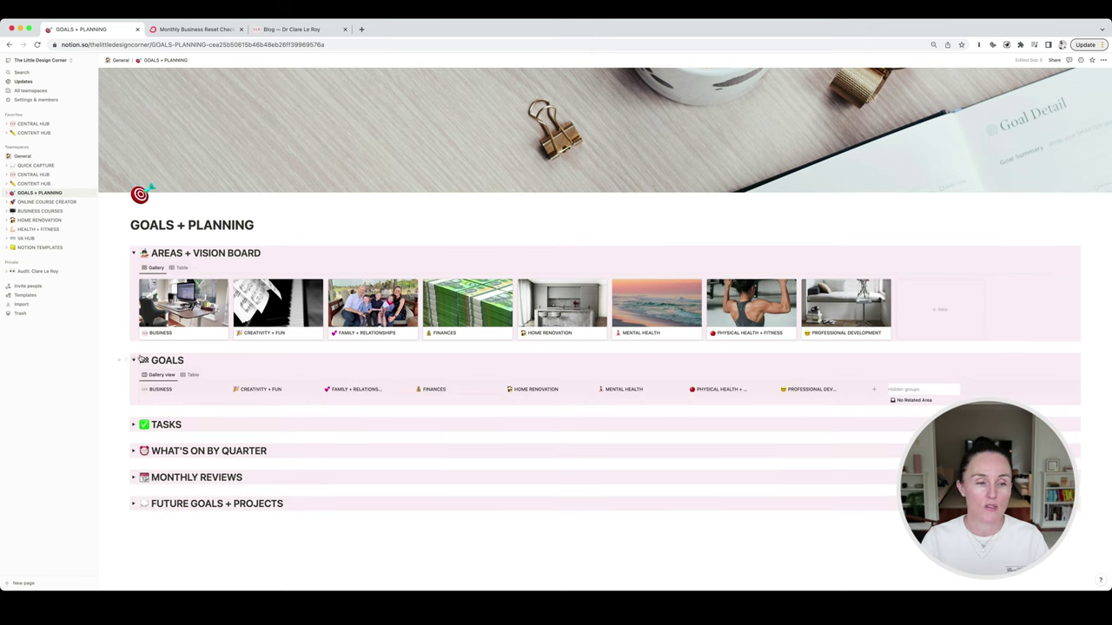
scroll(136, 261, "down", 1)
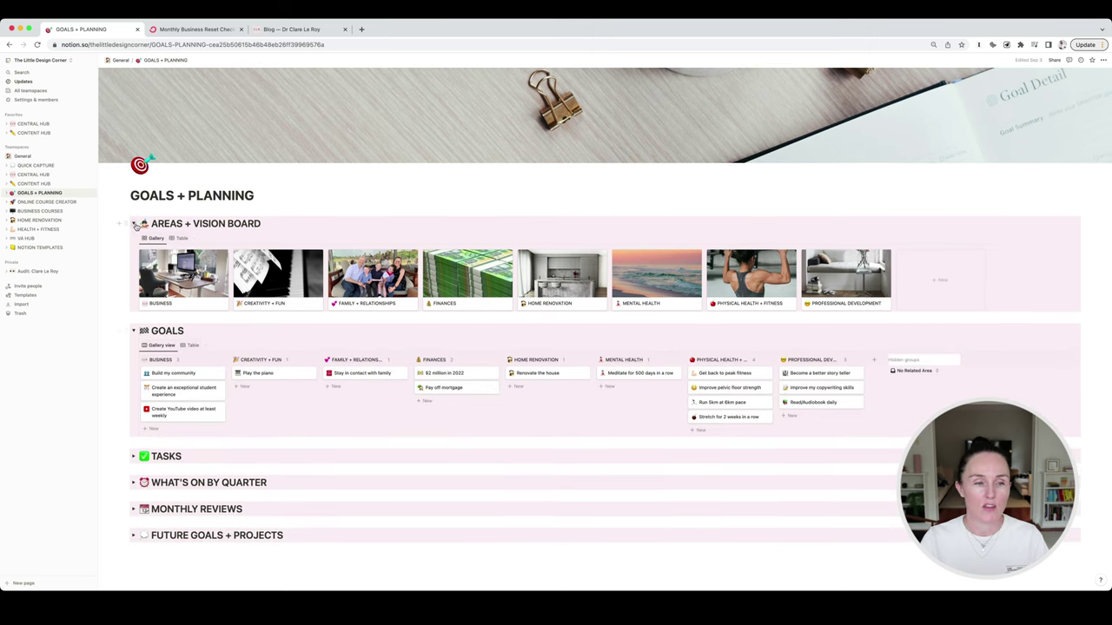
left_click(134, 224)
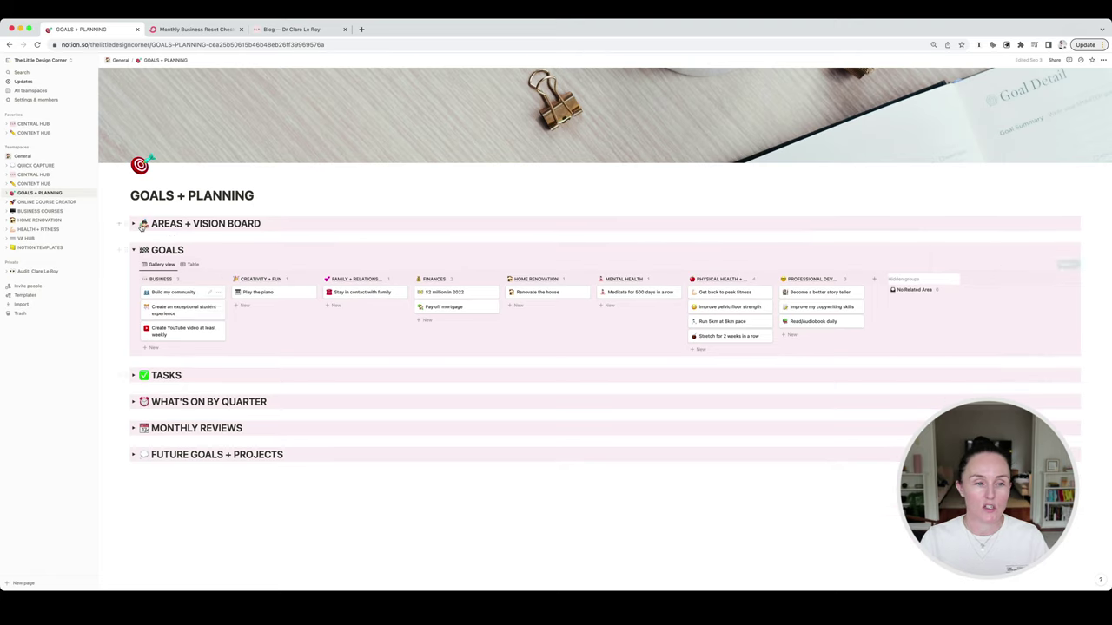
left_click(132, 224)
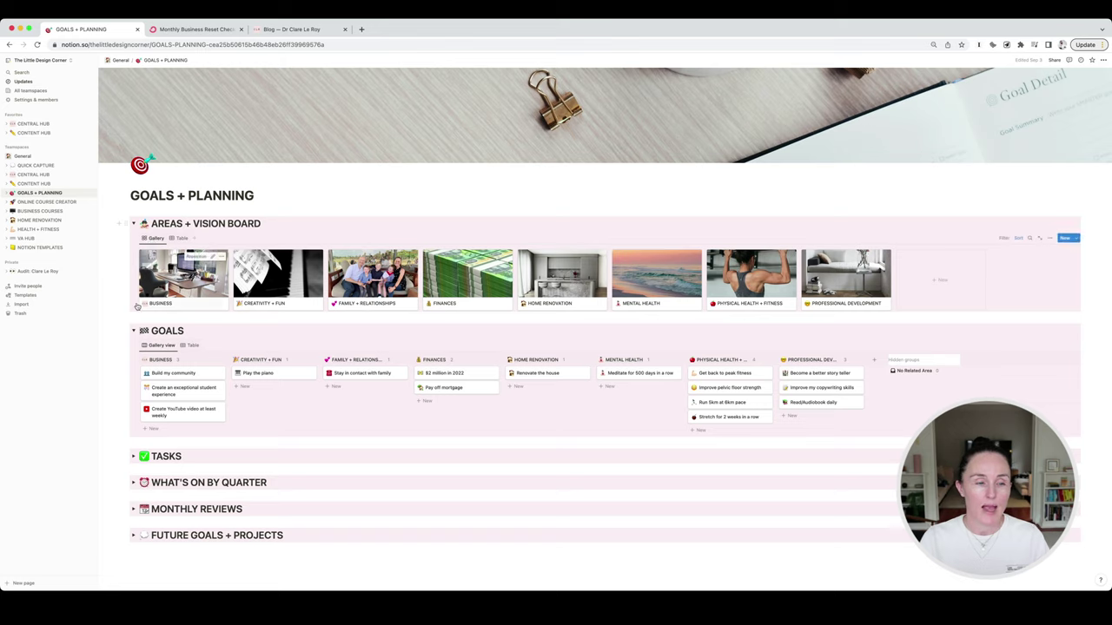
left_click(131, 223)
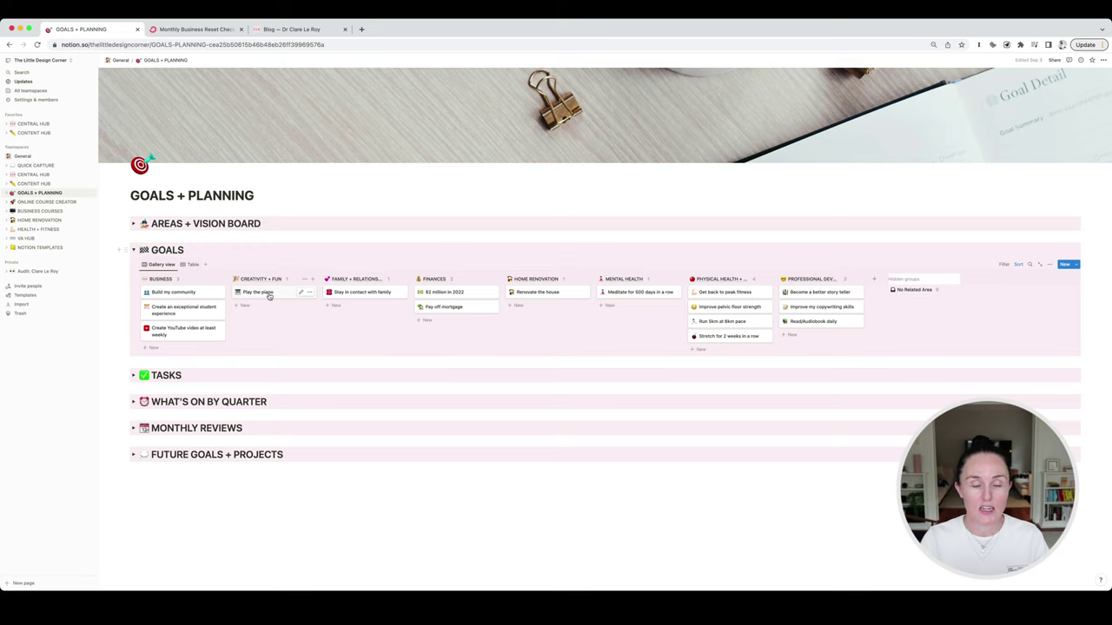
scroll(272, 296, "down", 1)
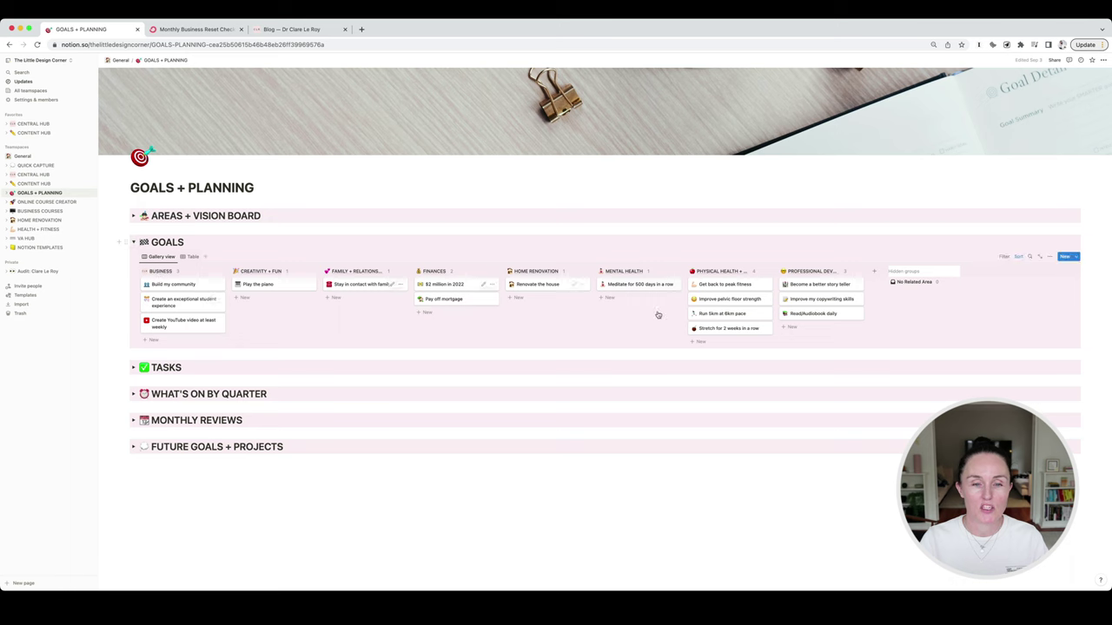
left_click(133, 242)
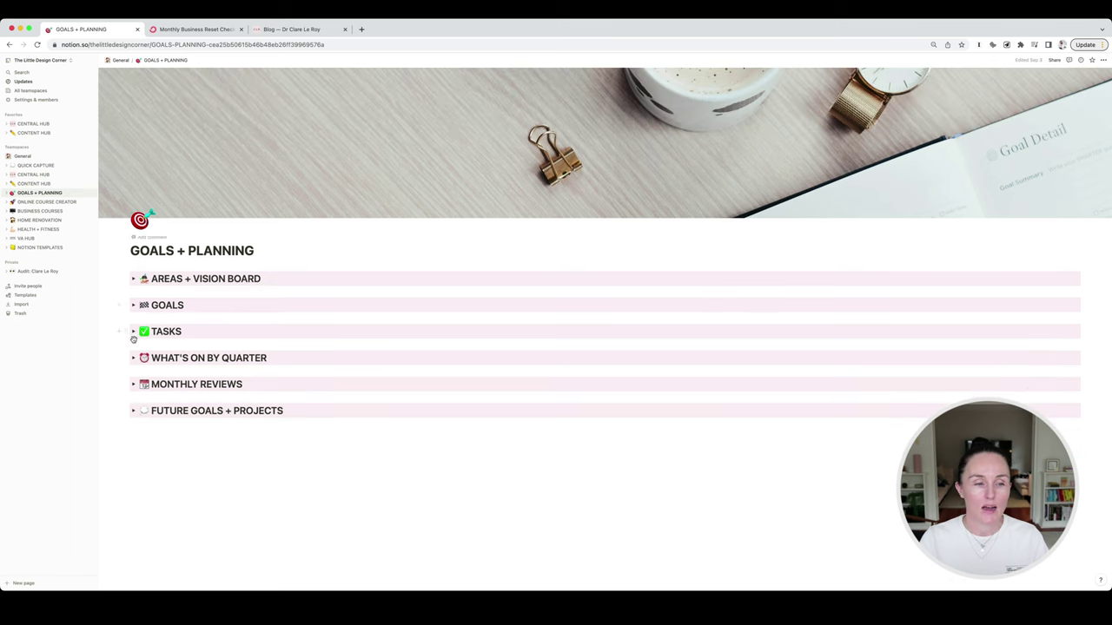
Expand the Tasks section, look through the master task database's full list, and collapse it
left_click(133, 331)
scroll(168, 335, "down", 2)
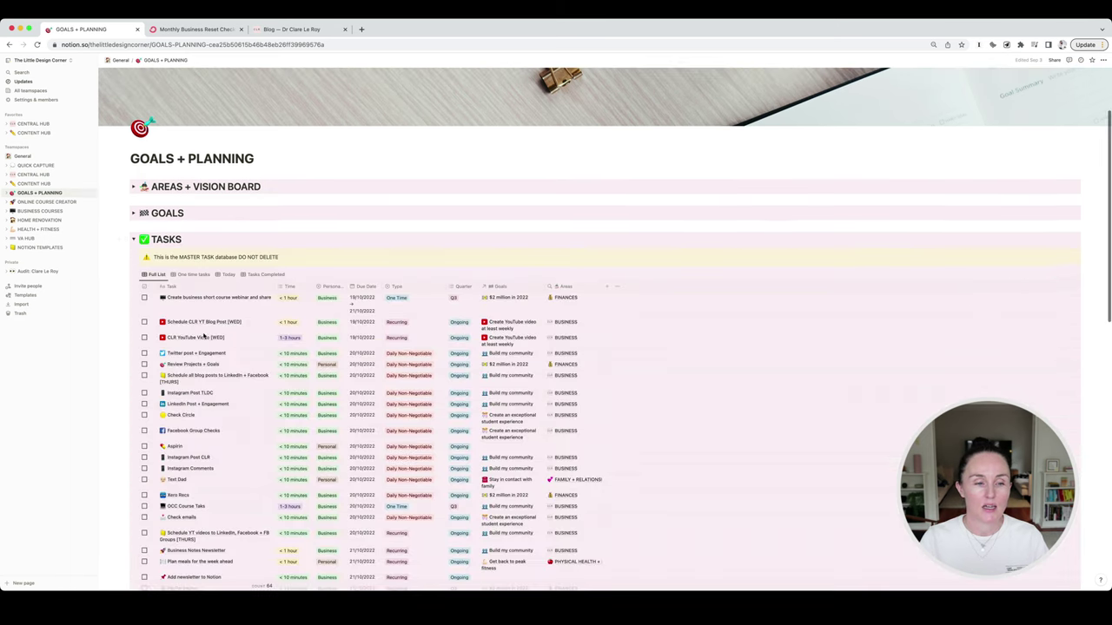
scroll(168, 335, "down", 8)
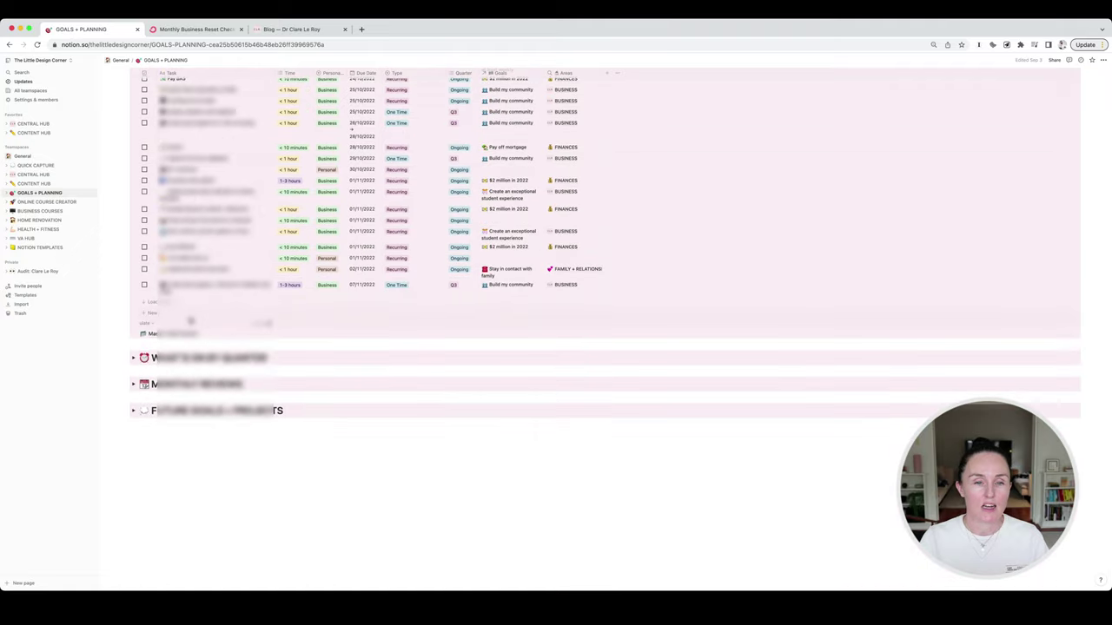
scroll(137, 291, "up", 10)
left_click(132, 289)
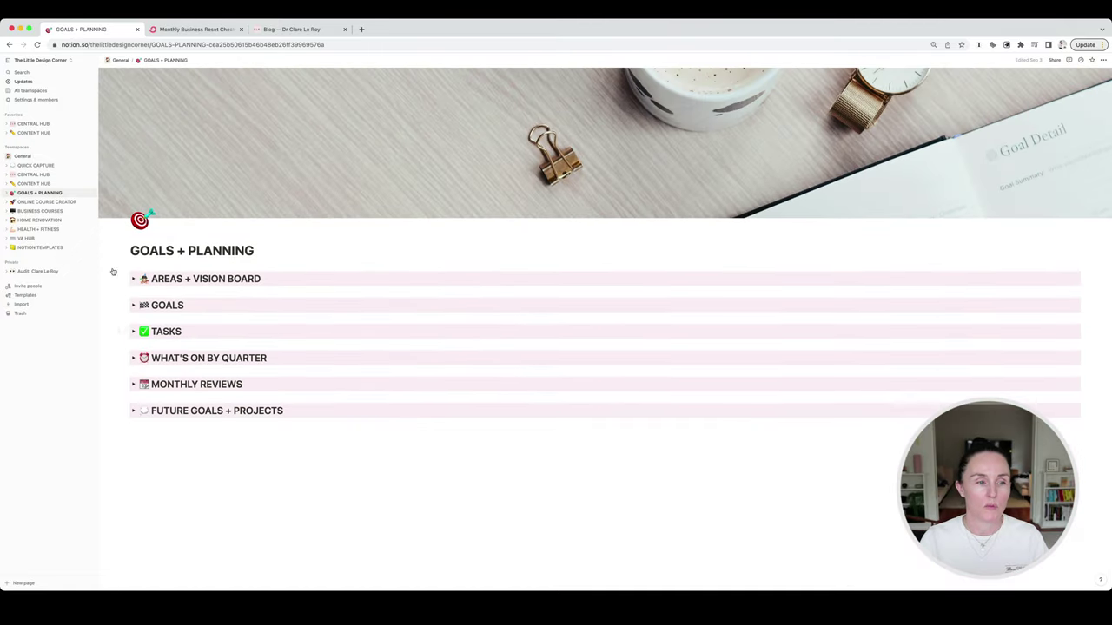
Look at Tasks for today in the Central Hub, collapse that toggle and return to Goals + Planning
left_click(33, 175)
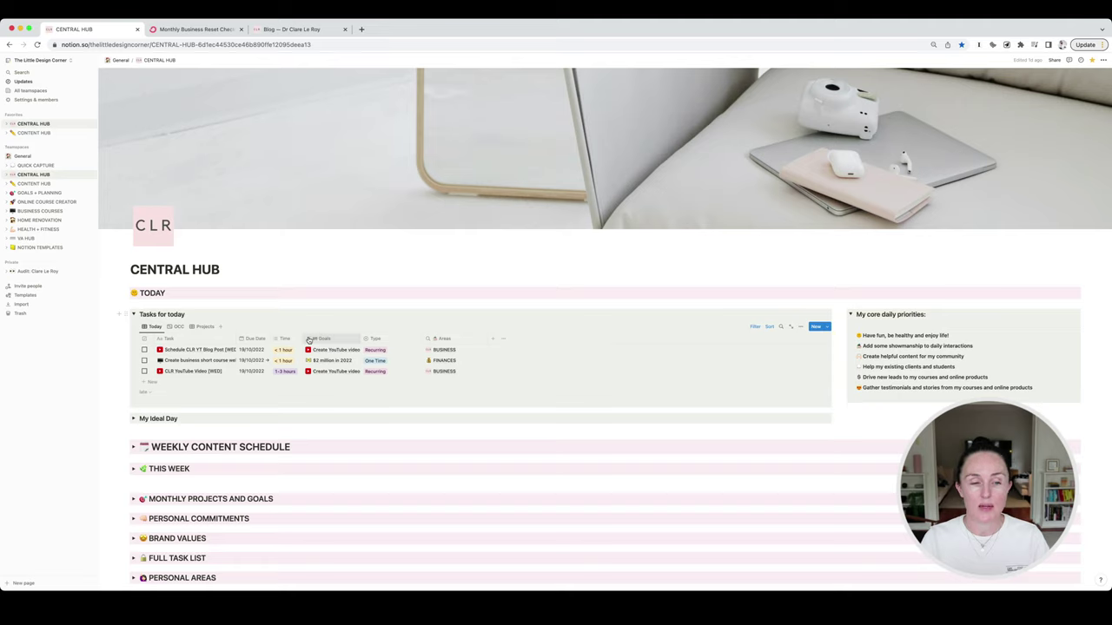
left_click(134, 316)
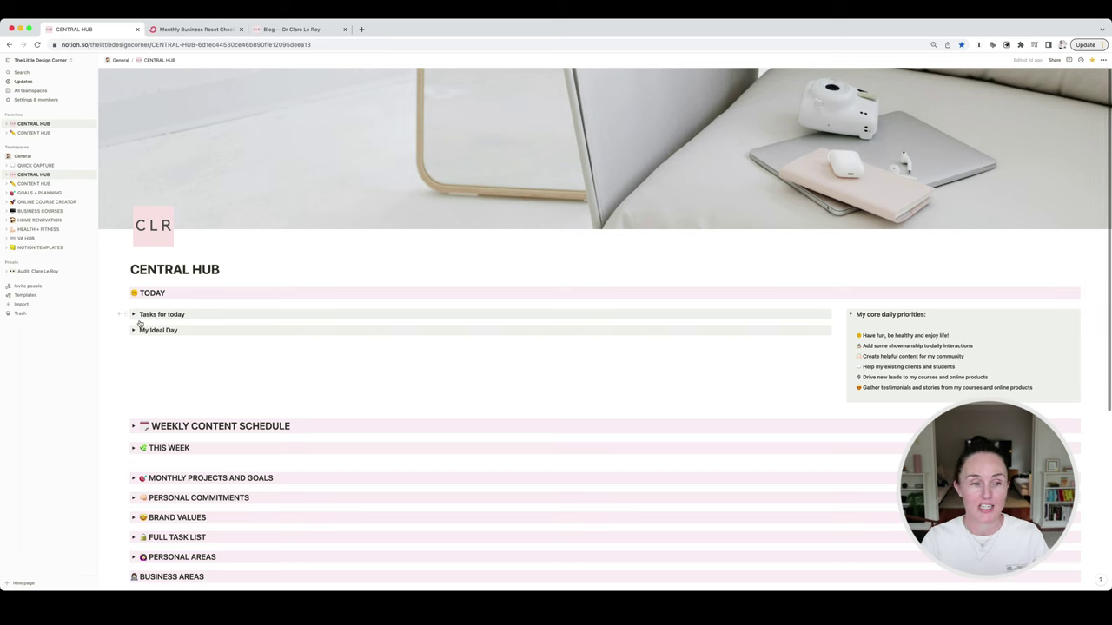
left_click(37, 192)
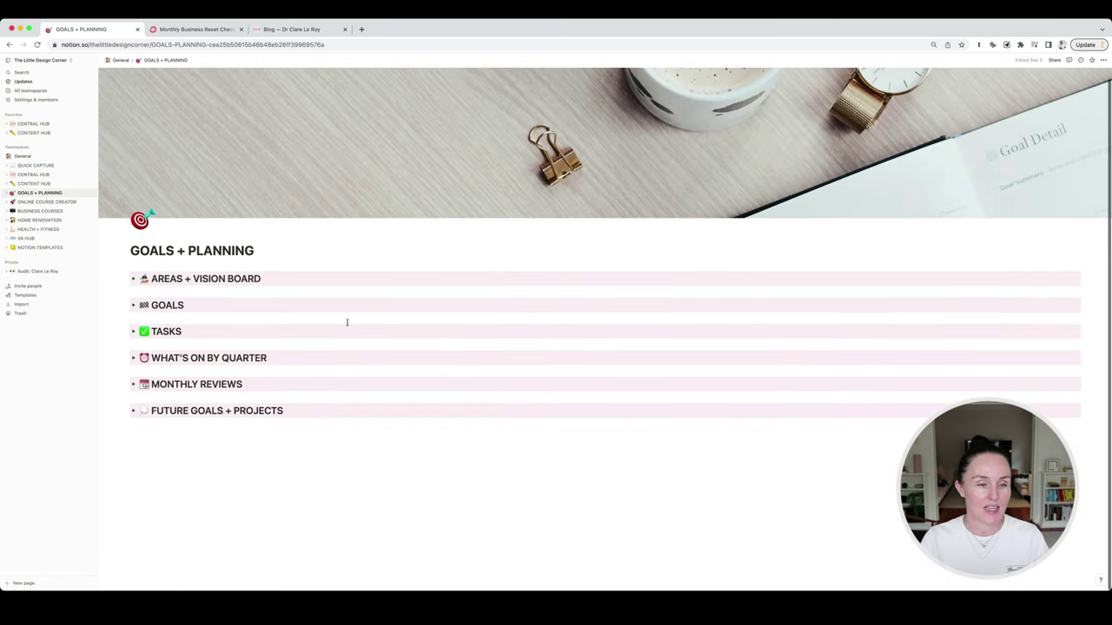
Expand Monthly Reviews, examine the 2022 table of monthly entries, and collapse the section
left_click(133, 384)
scroll(132, 383, "down", 1)
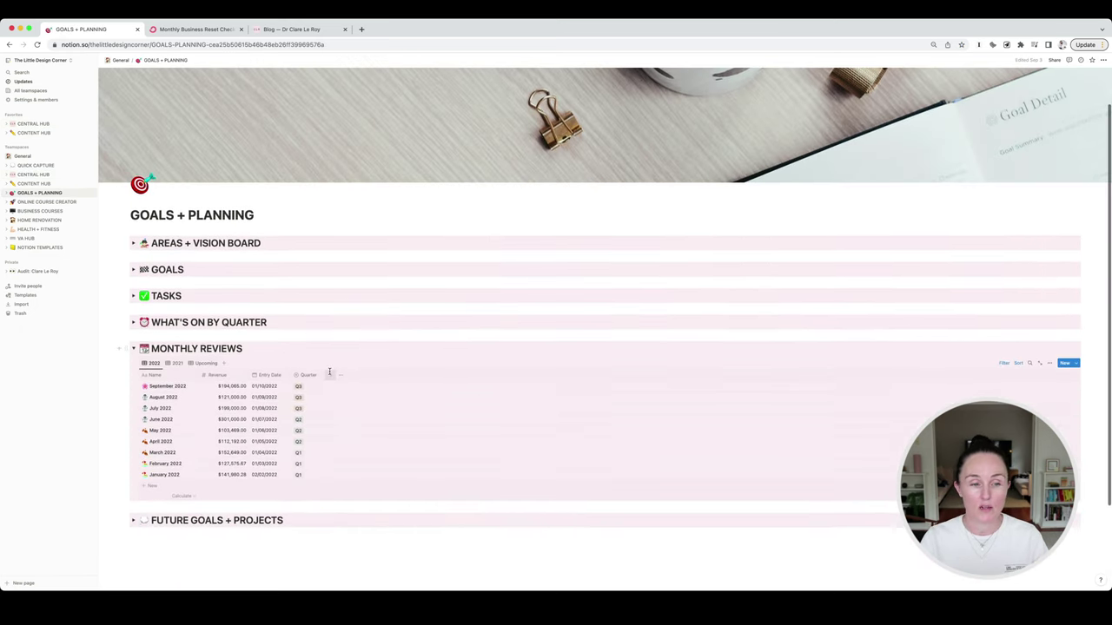
scroll(329, 371, "down", 2)
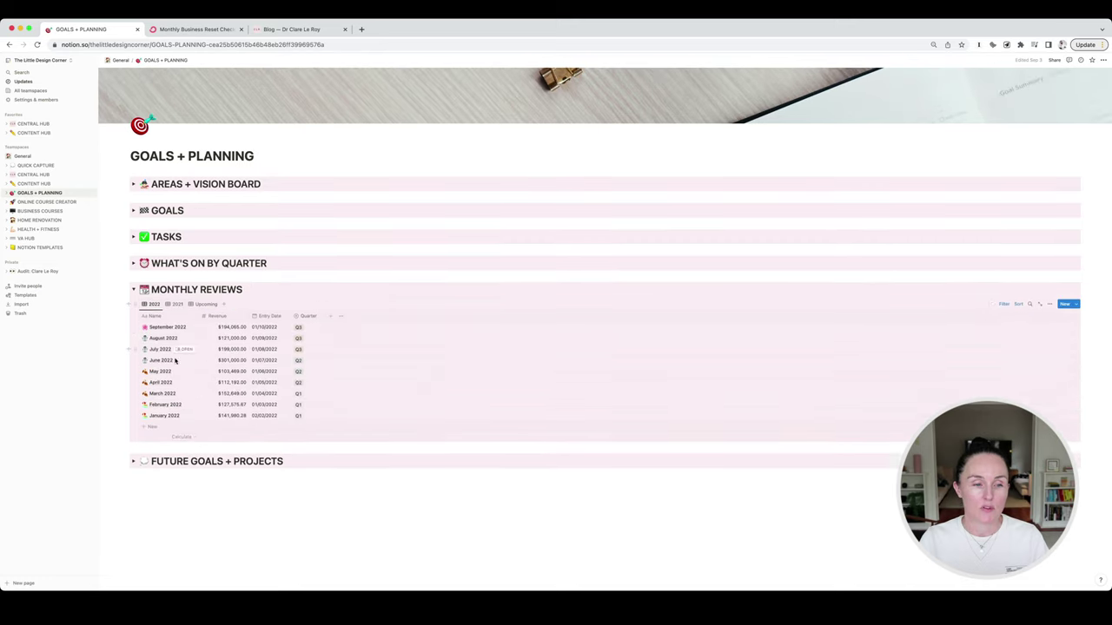
scroll(175, 359, "down", 1)
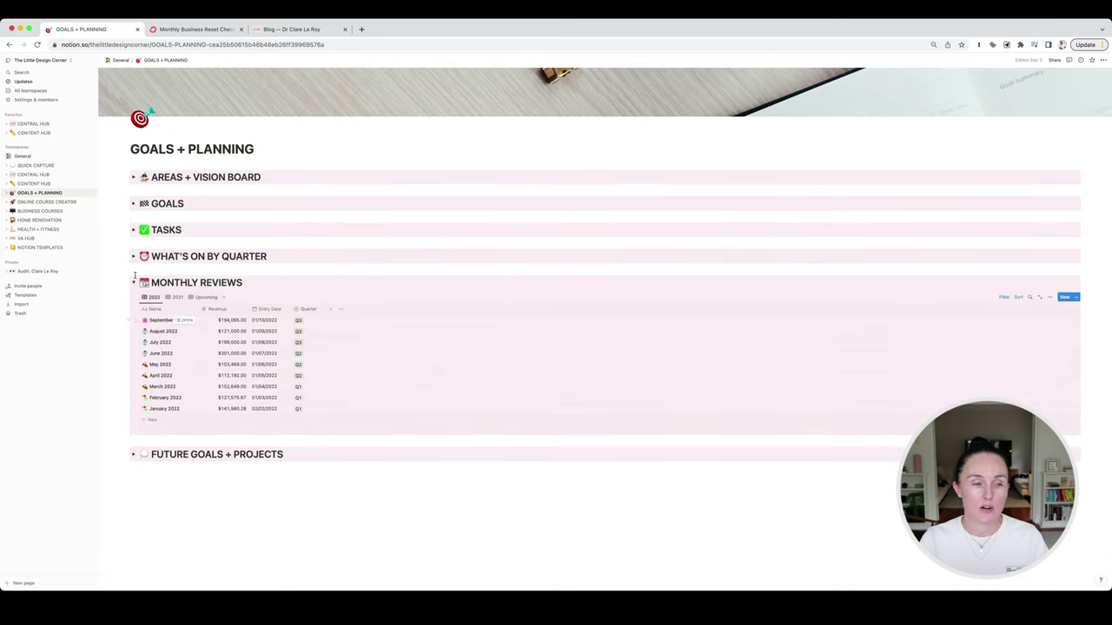
left_click(133, 282)
Expand Future Goals + Projects, look over its bulleted list, and collapse the section
left_click(133, 411)
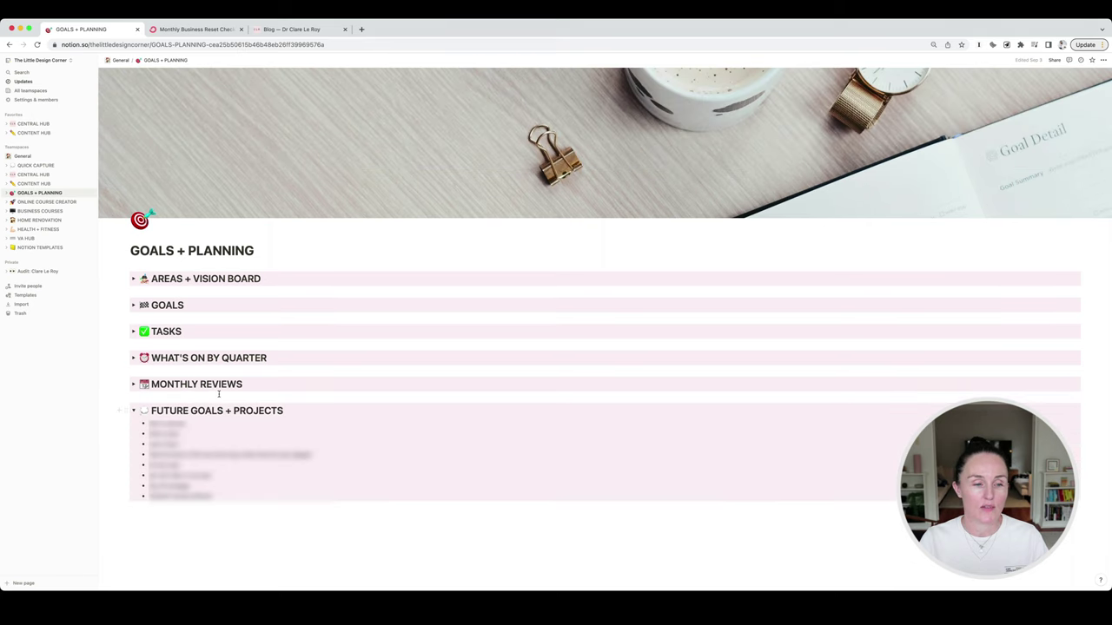
scroll(132, 408, "down", 2)
left_click(134, 351)
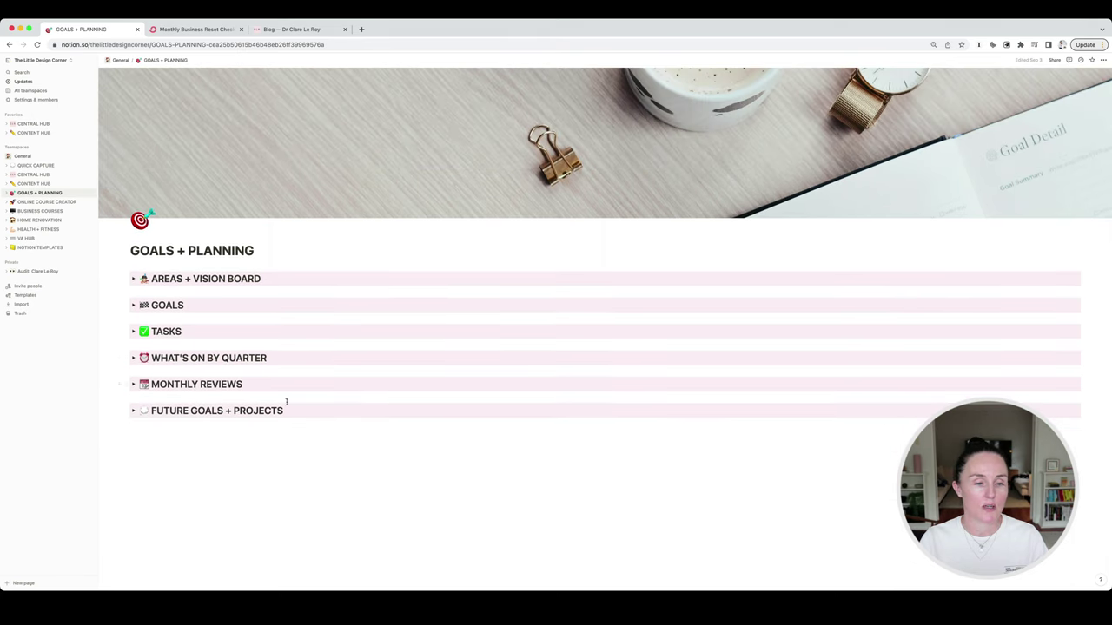
View the Online Course Creator page's sections and look through the Business Courses page's content plan and ideas board
left_click(35, 201)
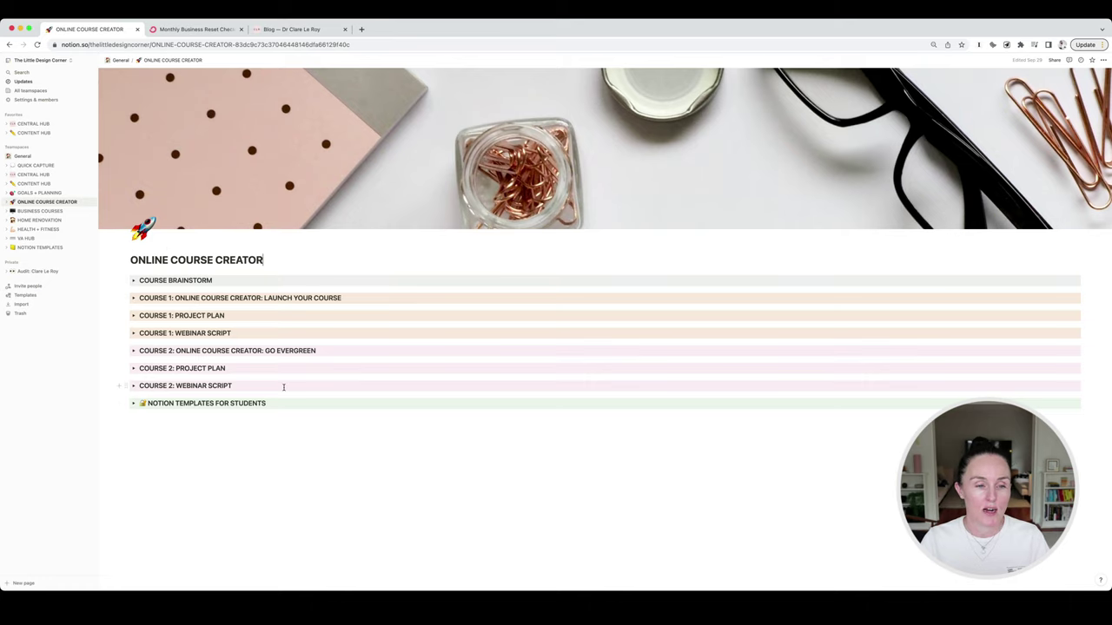
left_click(40, 211)
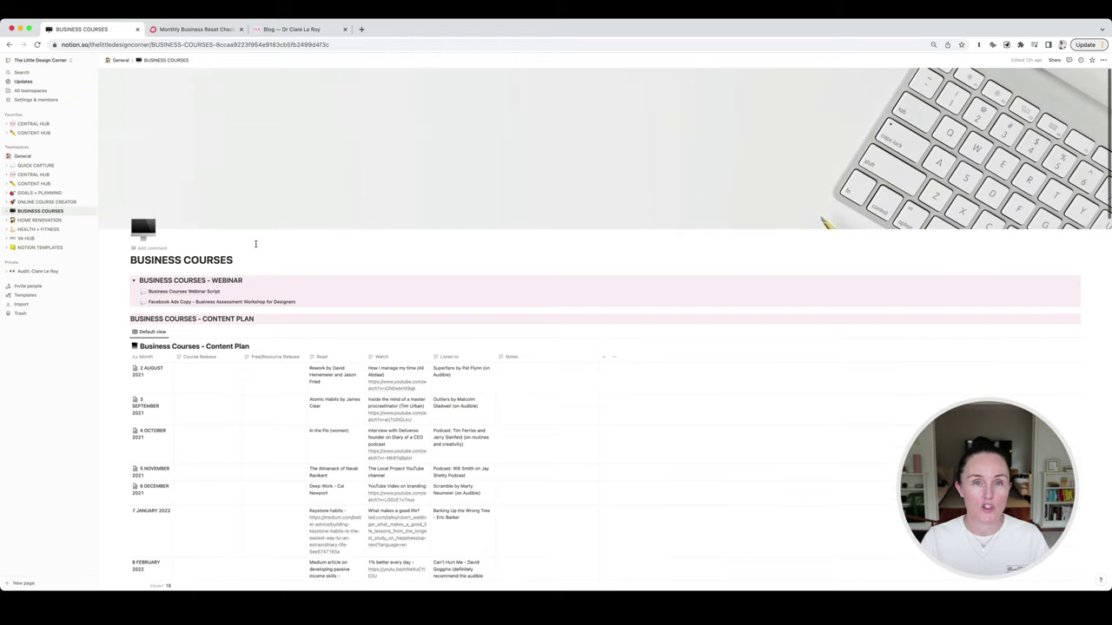
scroll(444, 257, "down", 3)
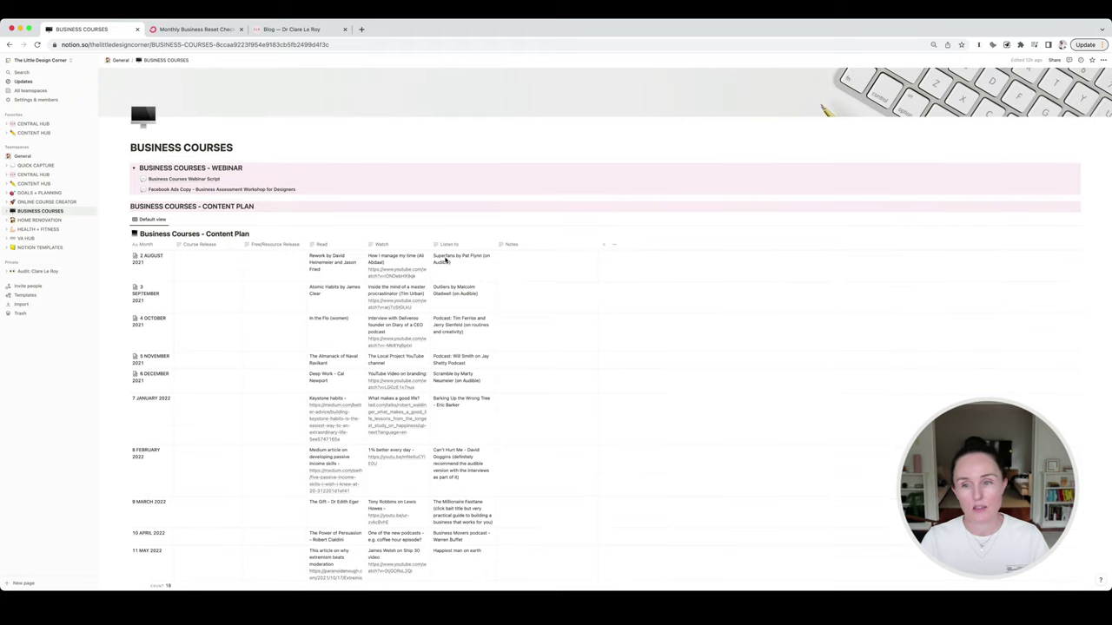
scroll(445, 259, "down", 15)
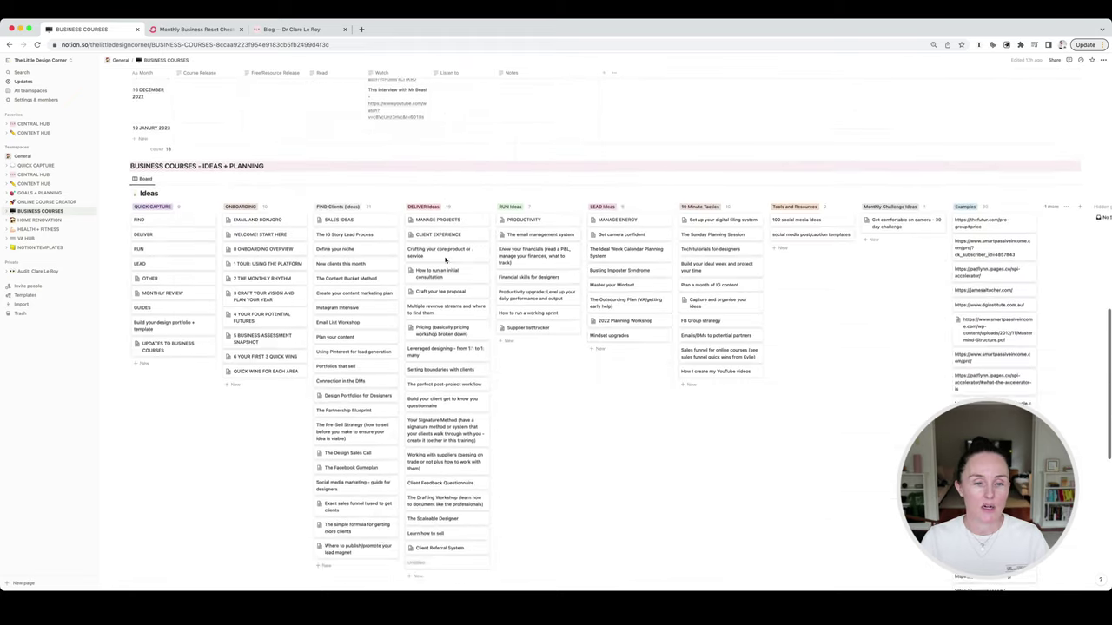
scroll(445, 260, "up", 15)
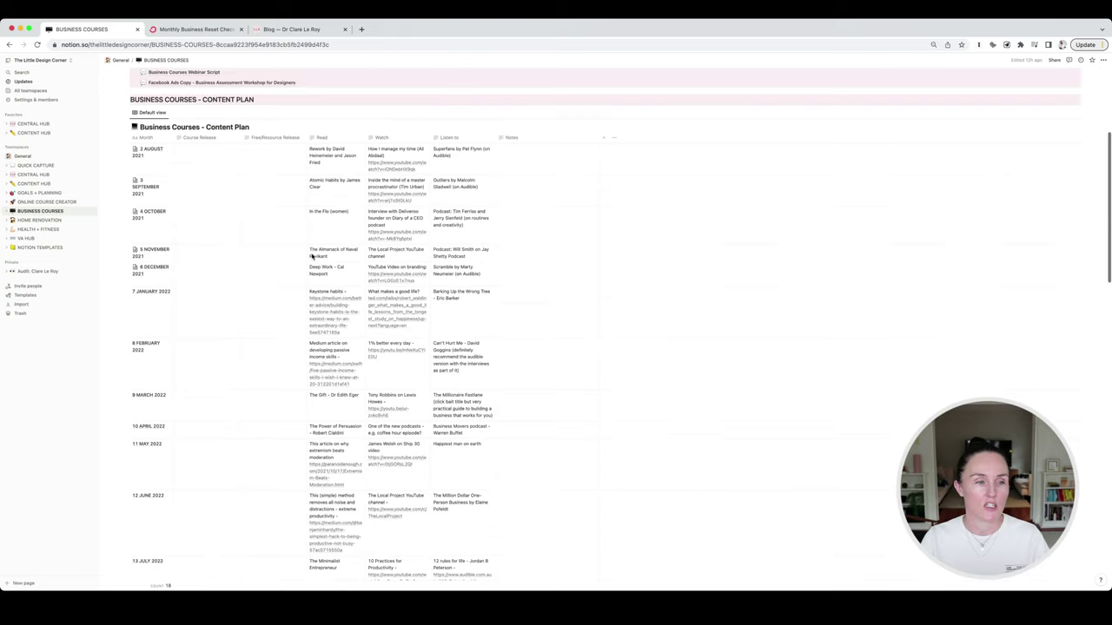
Open the Home Renovation page and look over the Renovation Project Master Plan table and the sections below it
left_click(36, 221)
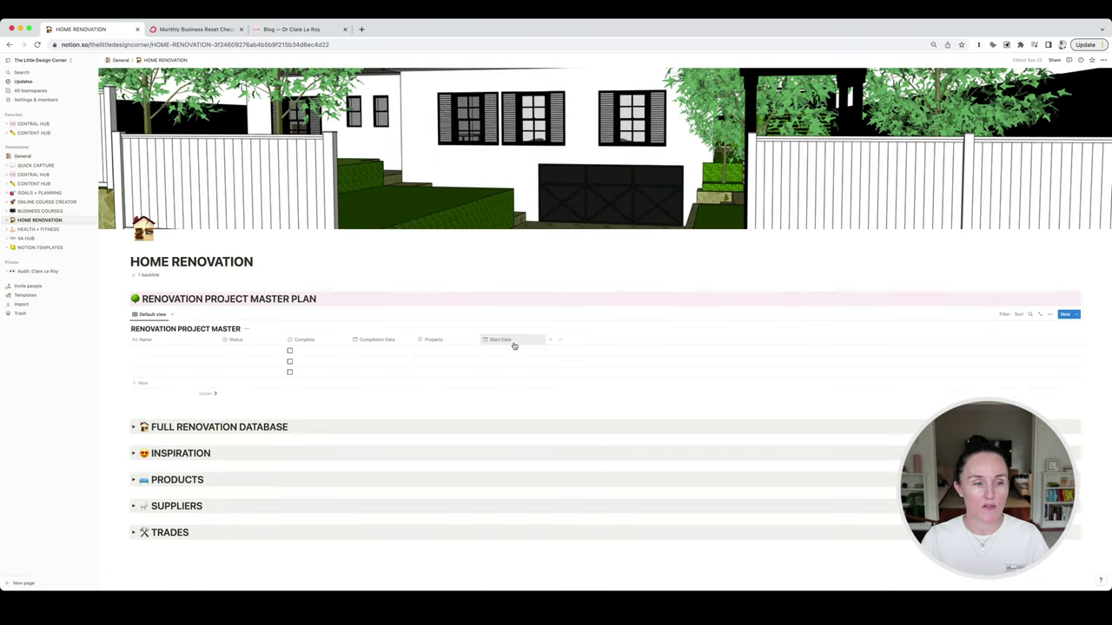
scroll(514, 346, "down", 2)
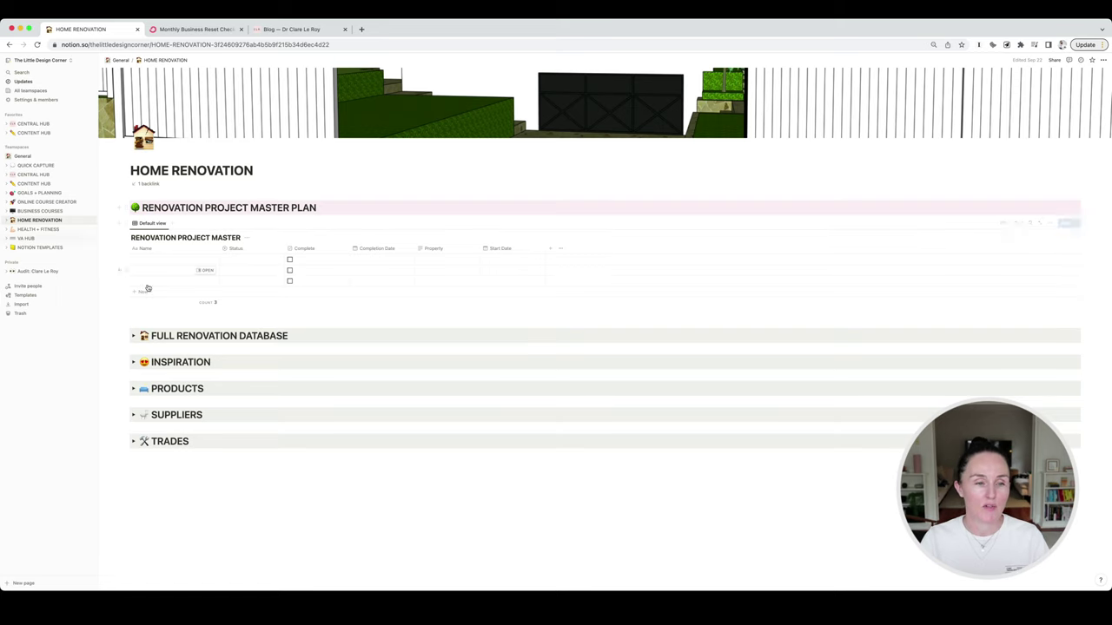
scroll(337, 264, "up", 1)
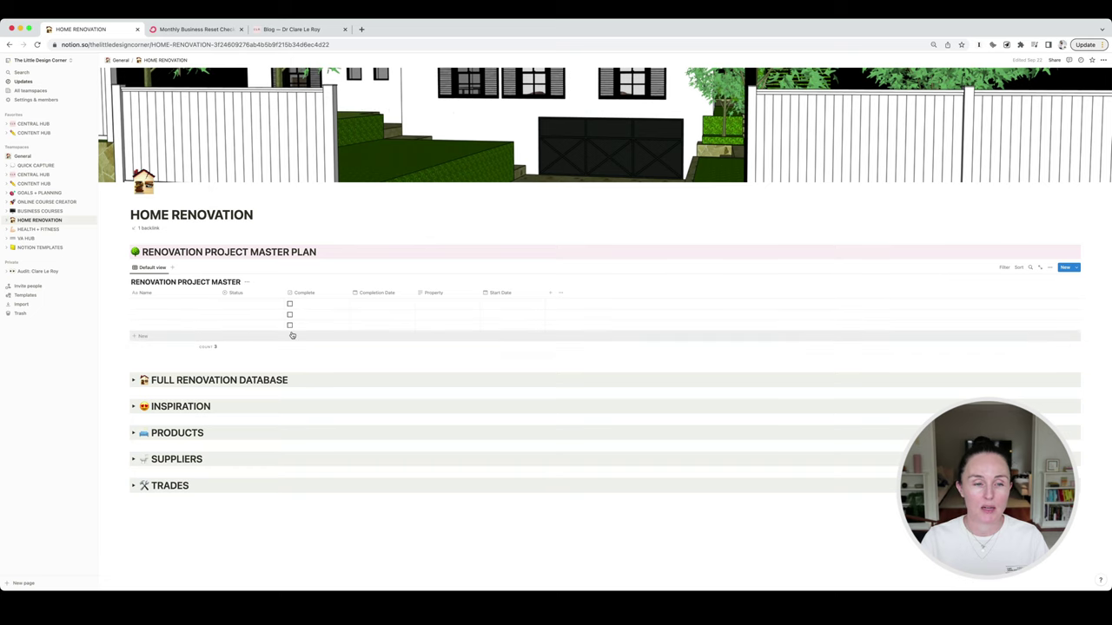
scroll(292, 335, "up", 1)
scroll(292, 335, "down", 1)
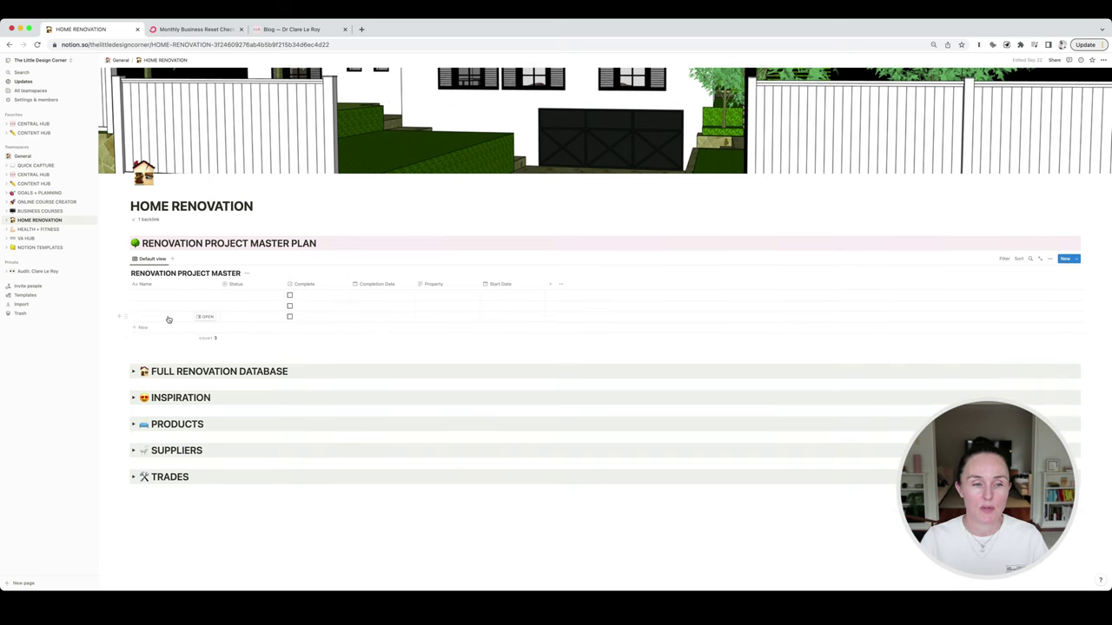
scroll(278, 298, "down", 1)
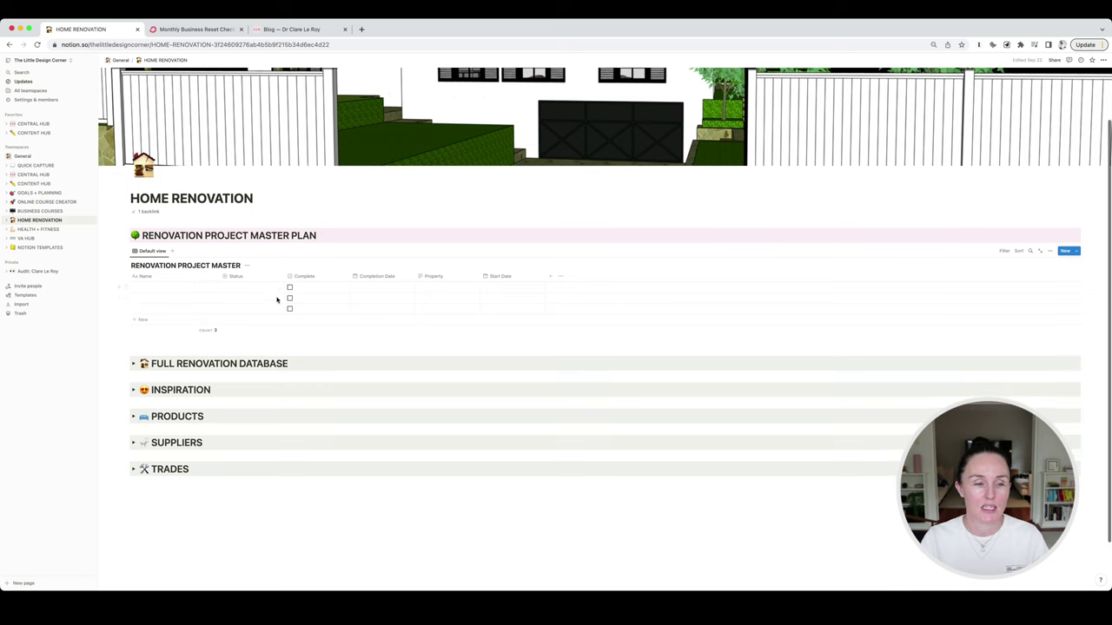
Review the Full Renovation Database alongside the Save To Notion extension's forms, and collapse the database section
left_click(133, 365)
scroll(258, 339, "down", 5)
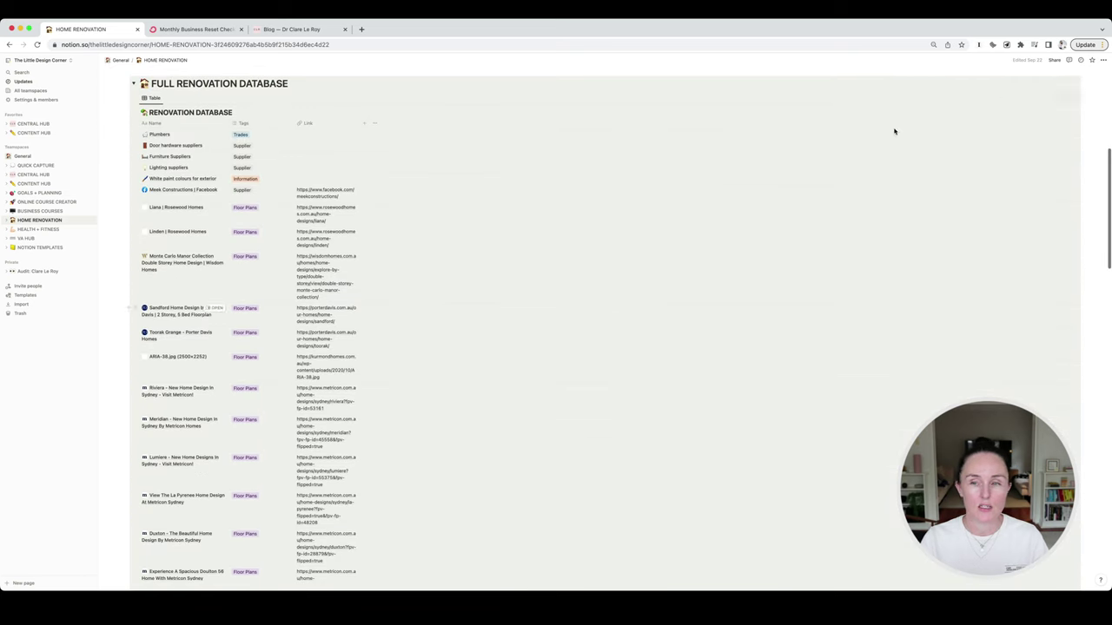
left_click(1007, 45)
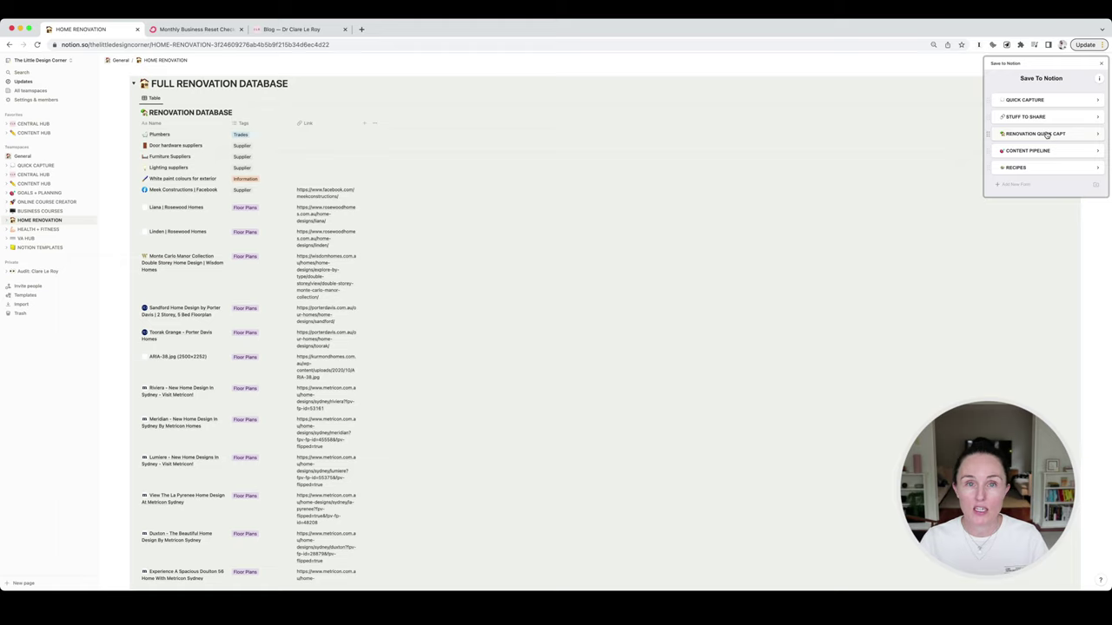
scroll(356, 270, "down", 15)
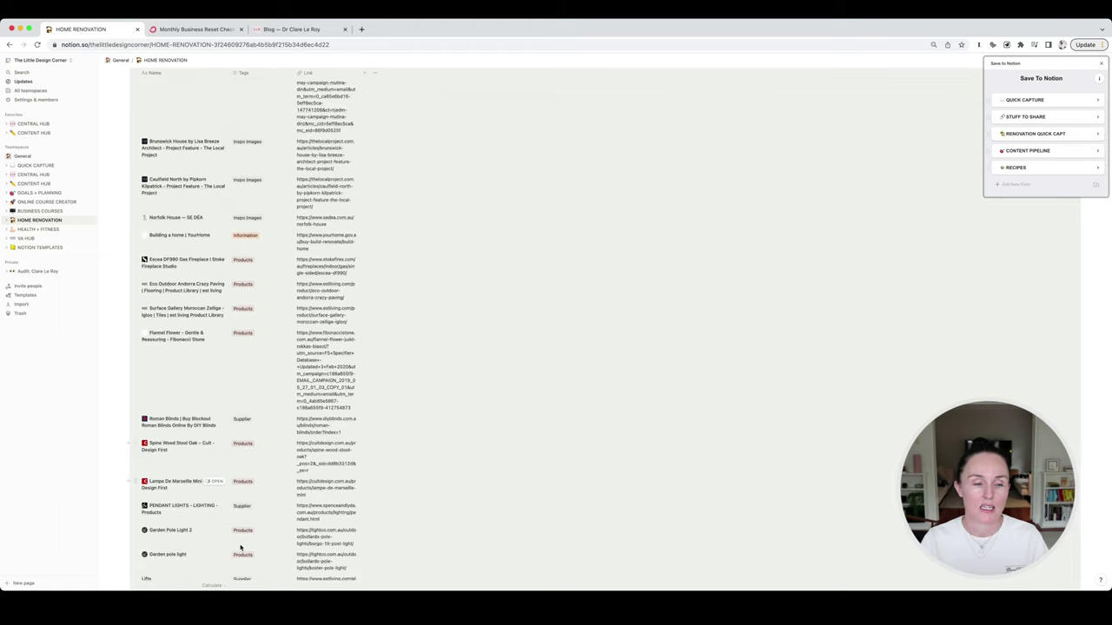
scroll(246, 492, "down", 5)
scroll(245, 492, "down", 5)
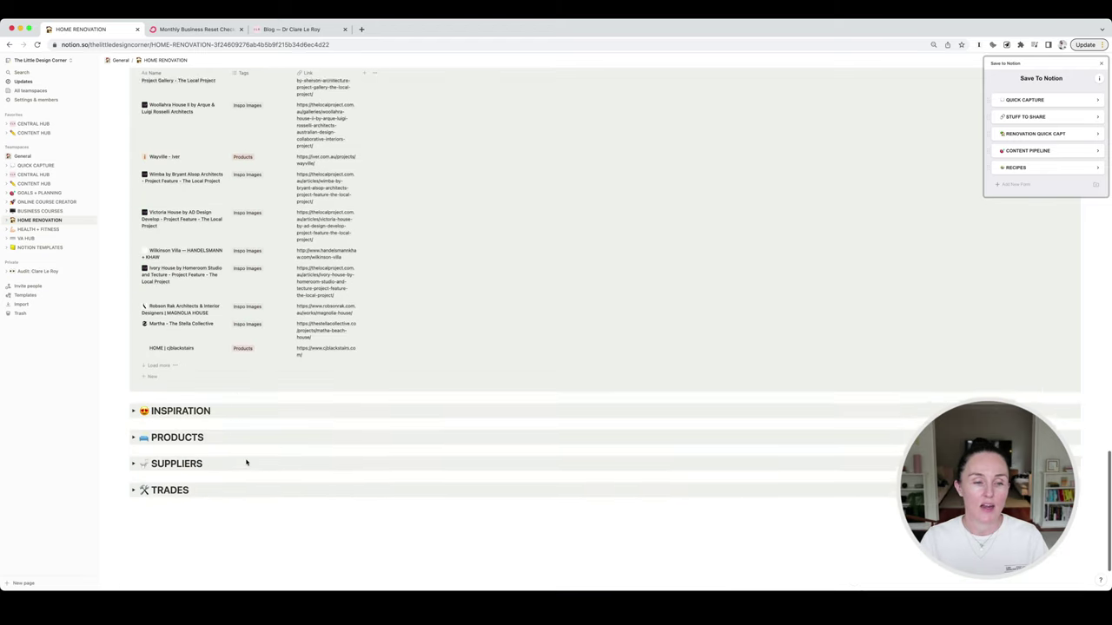
scroll(262, 245, "up", 6)
scroll(262, 246, "up", 15)
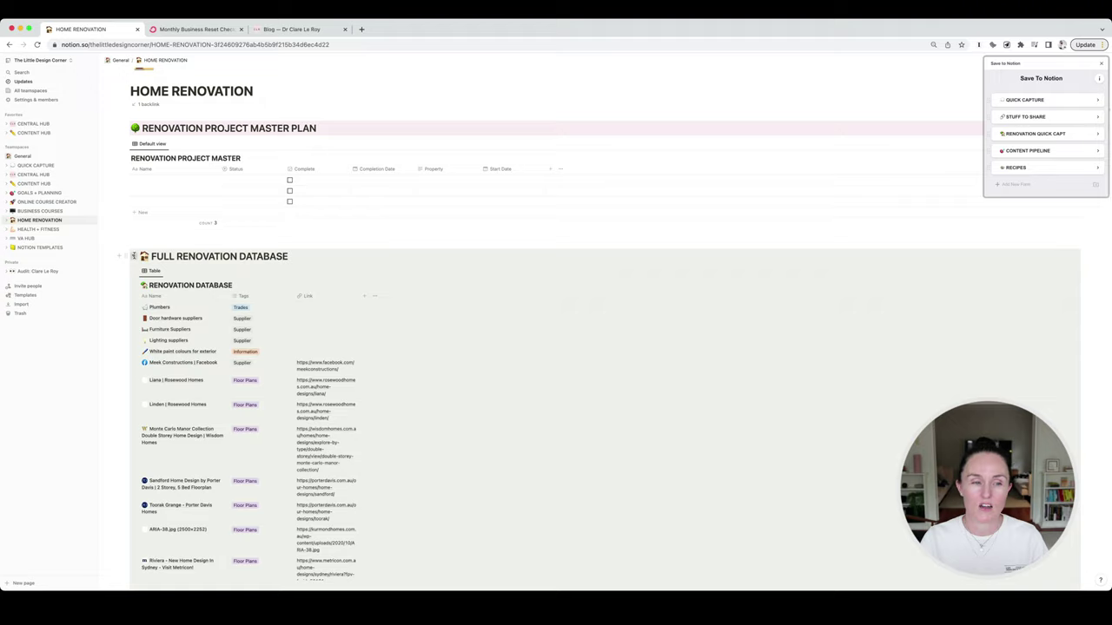
left_click(133, 256)
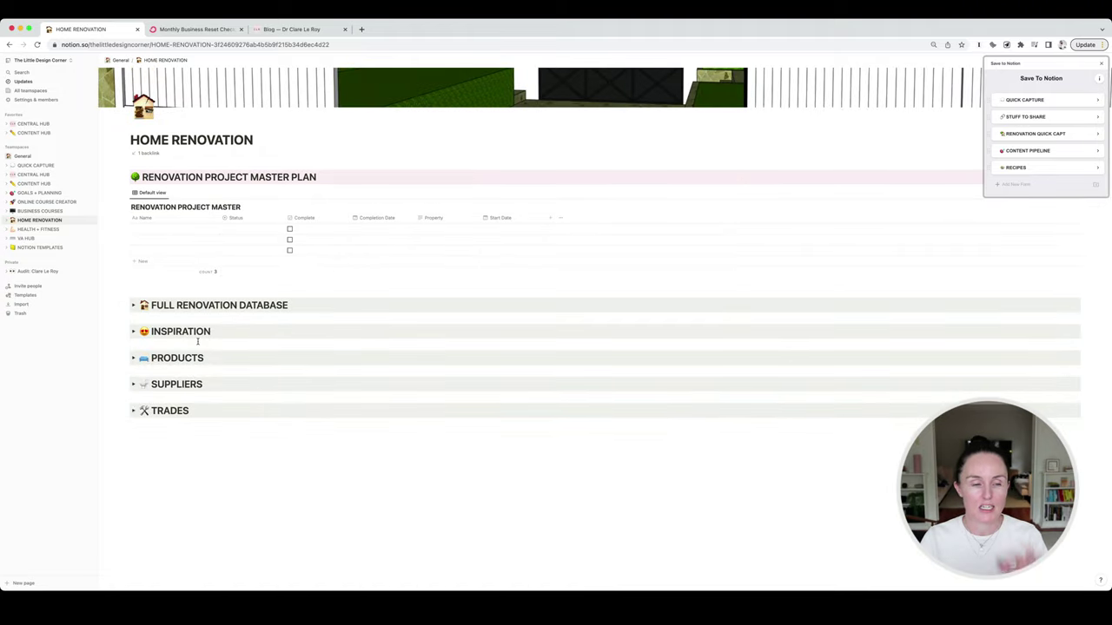
Expand the Inspiration section, look through its table of floor plans and links, and collapse the section
left_click(133, 331)
scroll(283, 342, "down", 3)
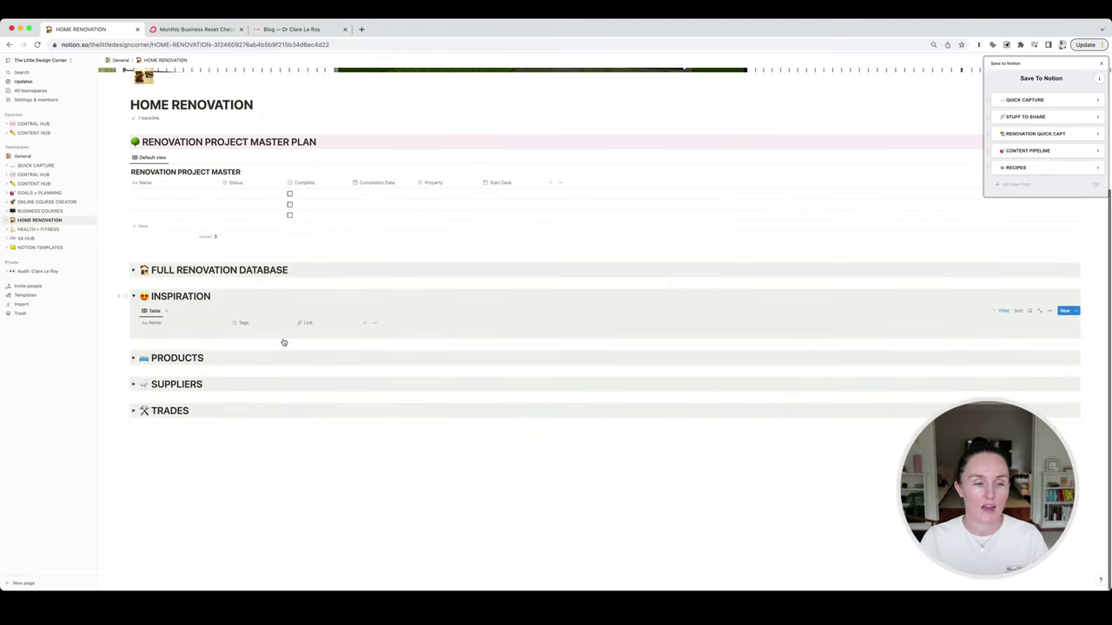
scroll(283, 338, "down", 2)
scroll(174, 391, "up", 5)
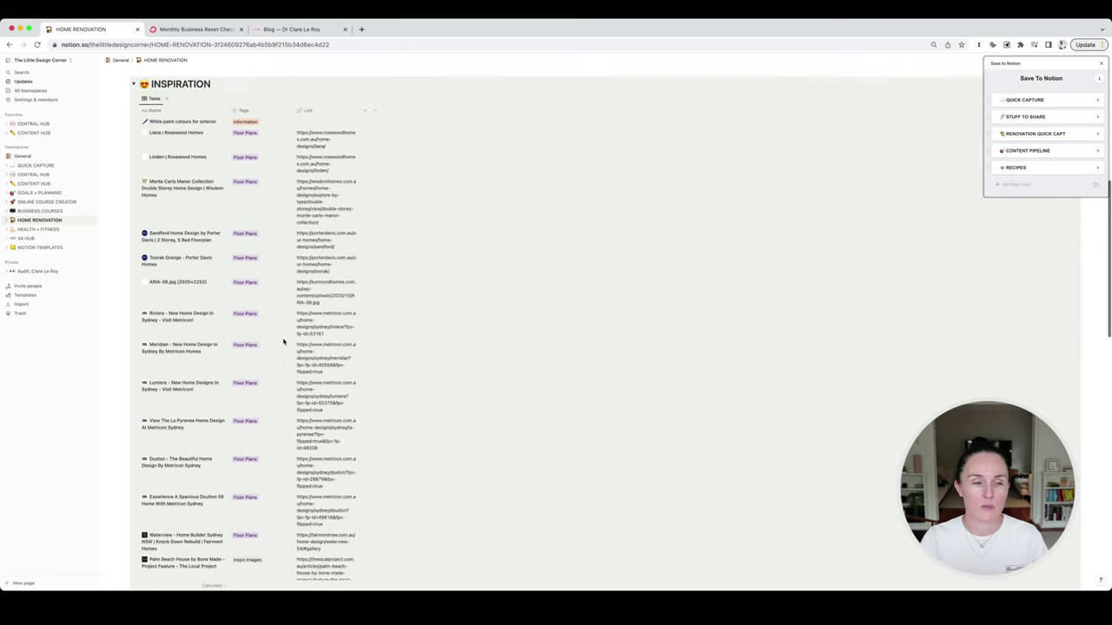
left_click(133, 453)
scroll(170, 425, "down", 2)
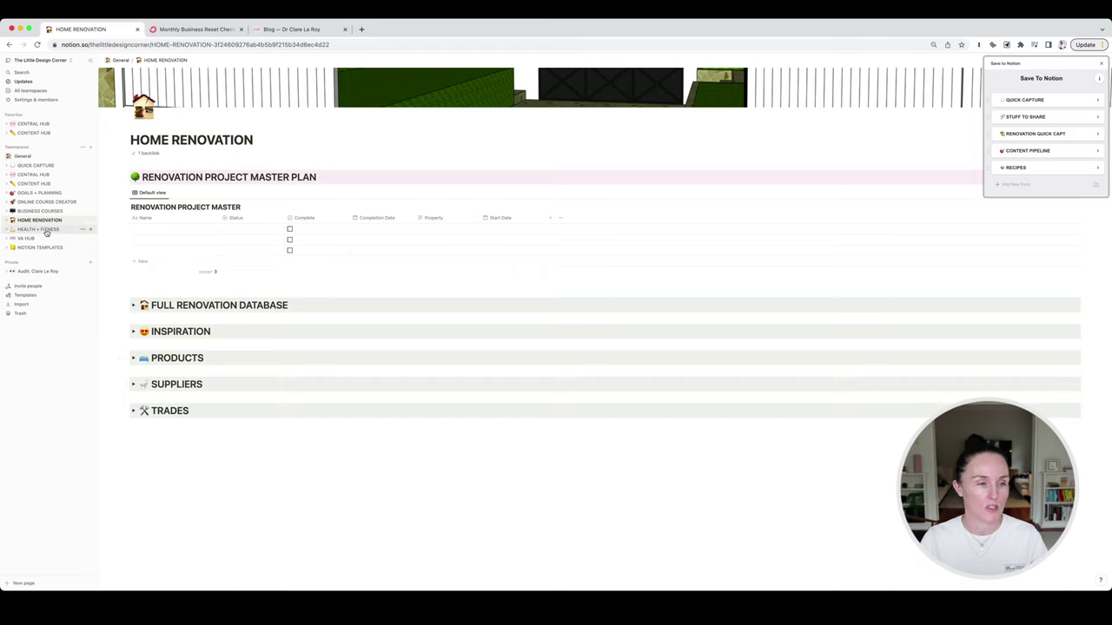
Open the Health + Fitness page and expand Meal Planning with its Lunches and Dinners boards
left_click(46, 230)
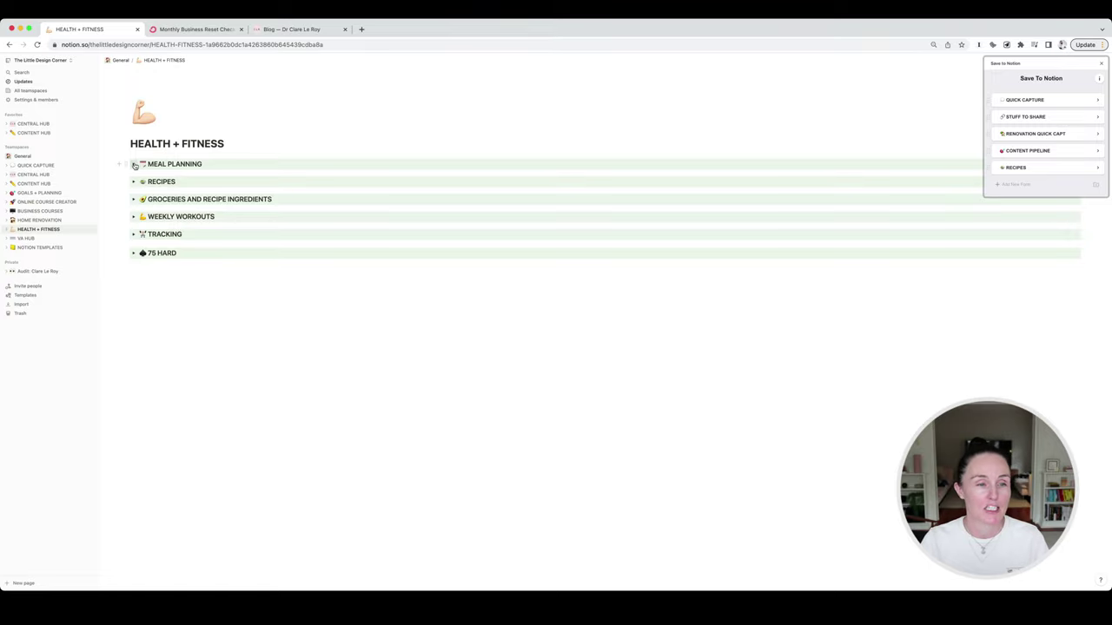
left_click(134, 164)
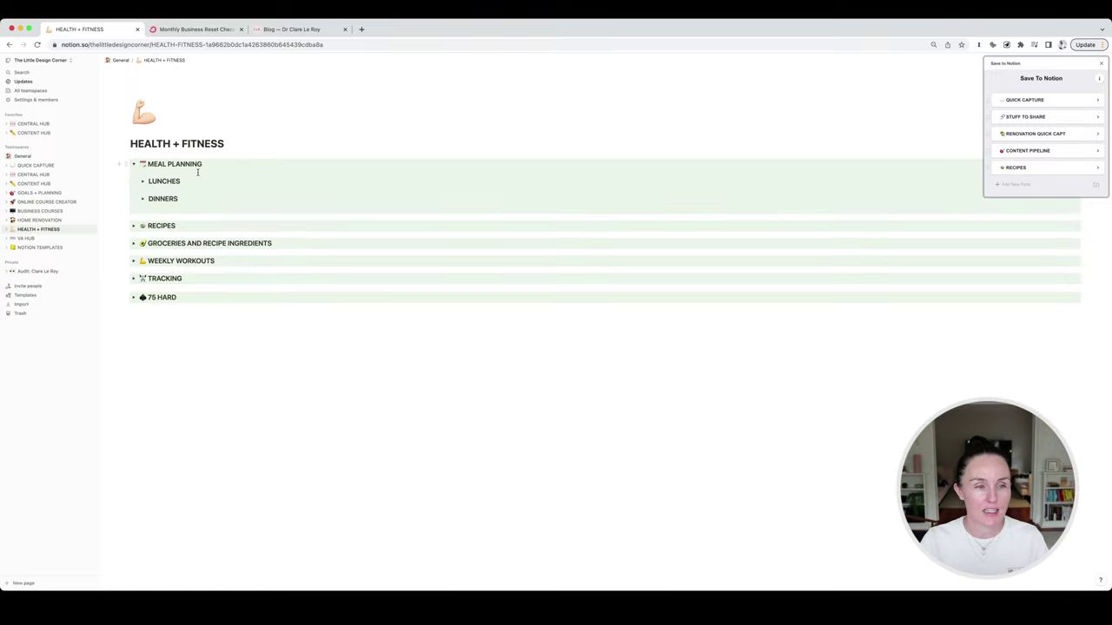
left_click(143, 182)
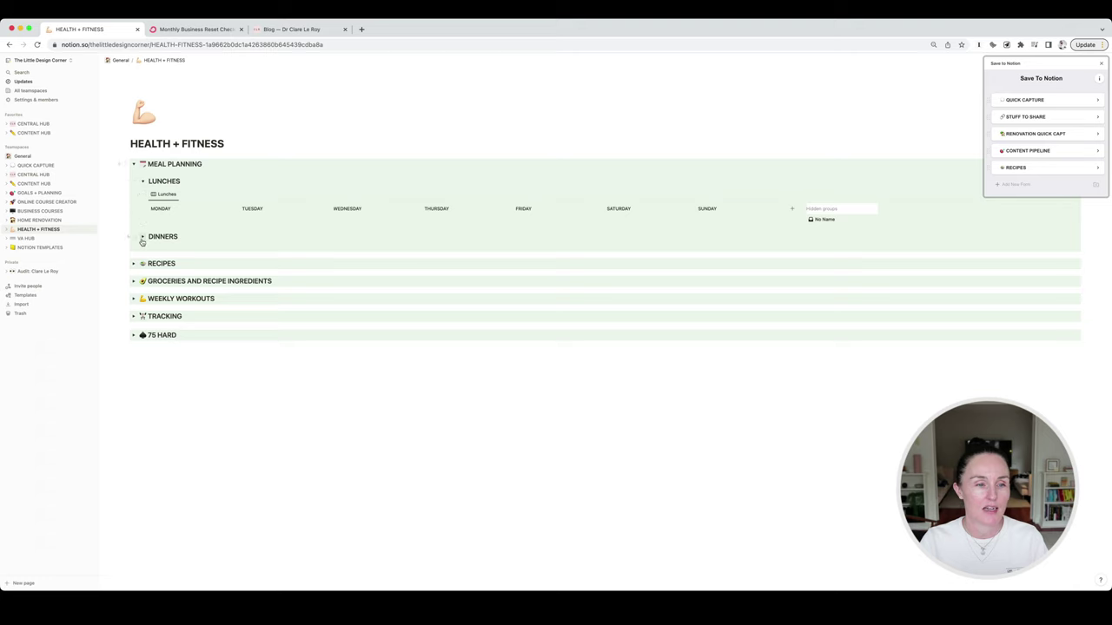
left_click(143, 237)
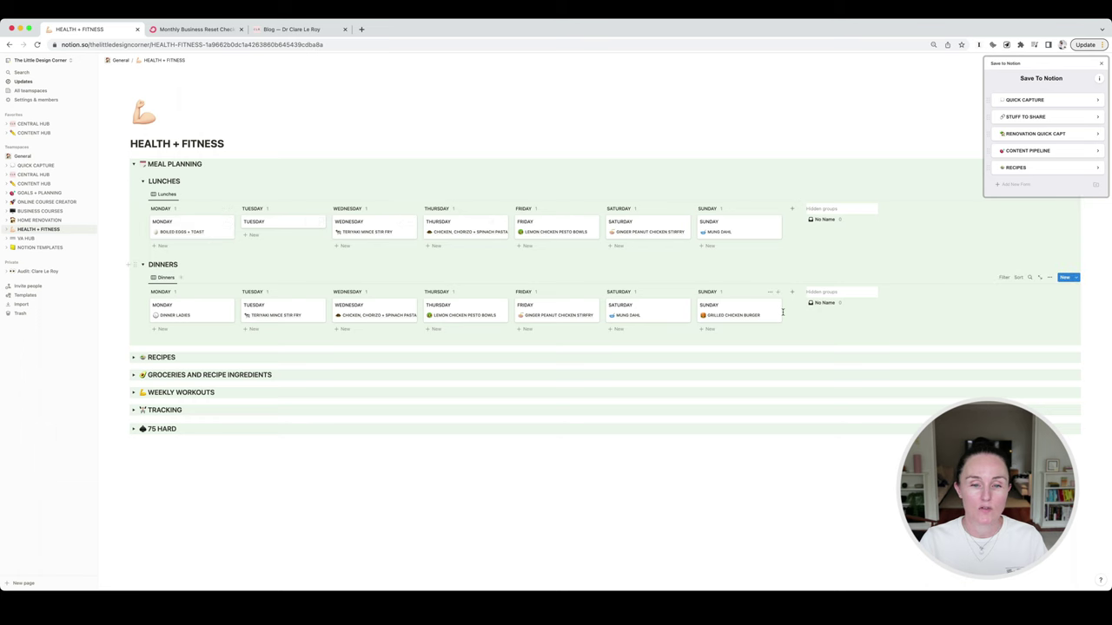
Expand the Recipes section and look through its full gallery alongside the weekly lunch and dinner boards
left_click(133, 357)
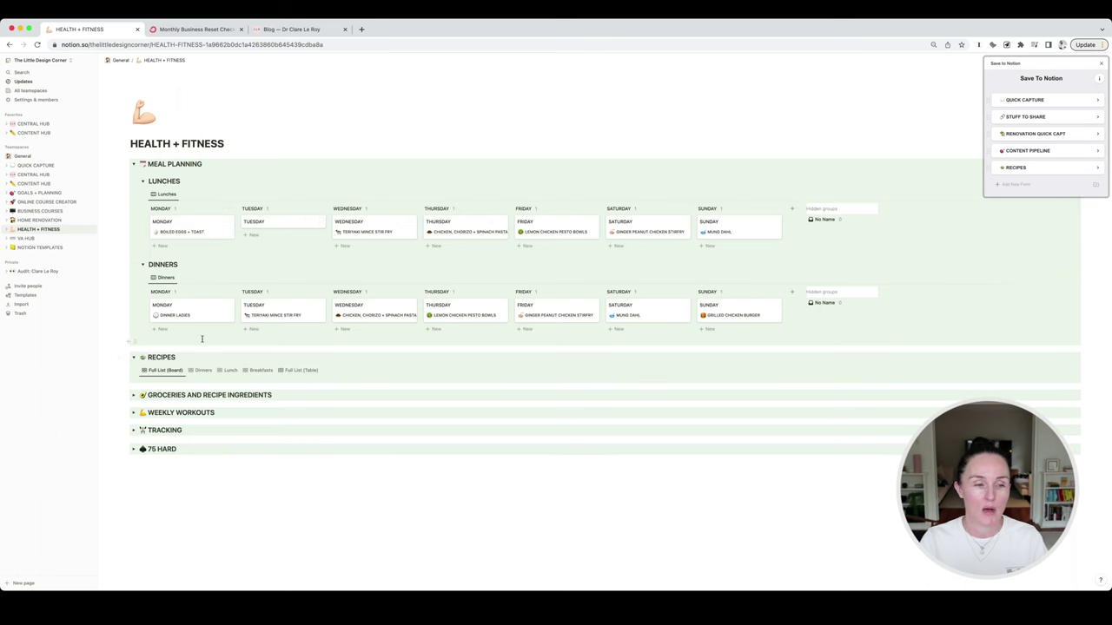
scroll(200, 347, "down", 5)
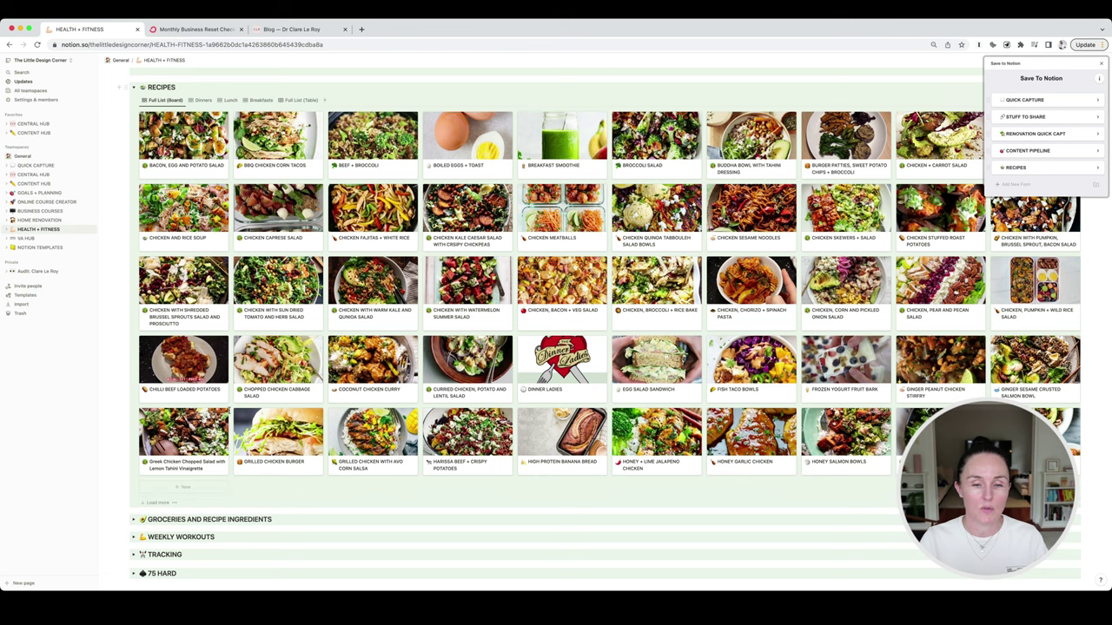
scroll(228, 411, "down", 3)
scroll(228, 411, "down", 10)
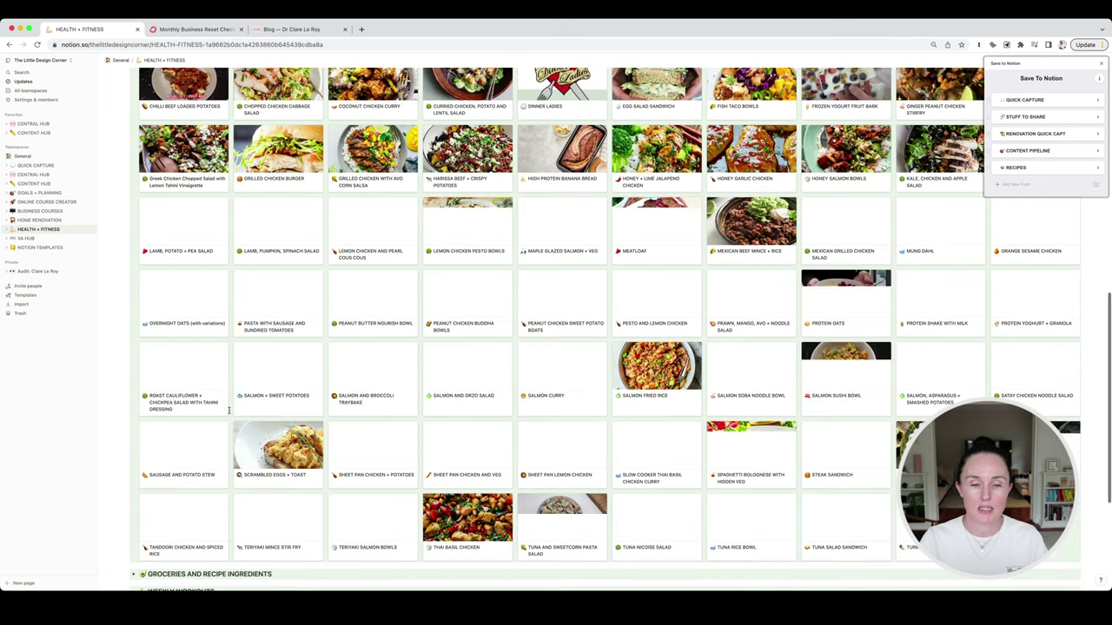
scroll(228, 412, "up", 20)
scroll(369, 417, "down", 5)
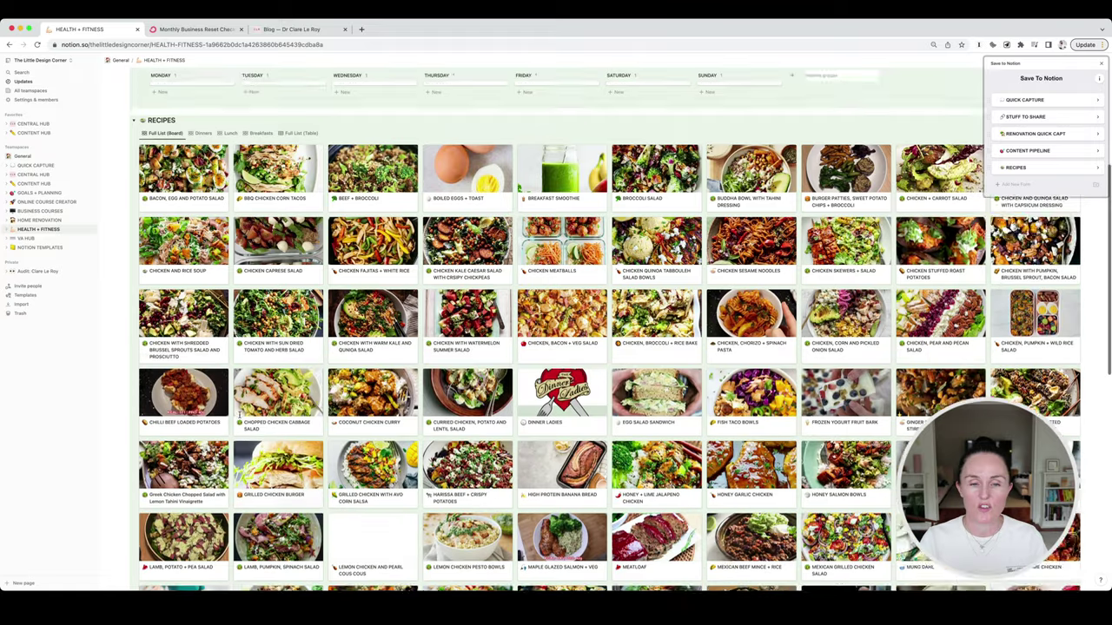
scroll(369, 416, "up", 3)
scroll(209, 218, "up", 3)
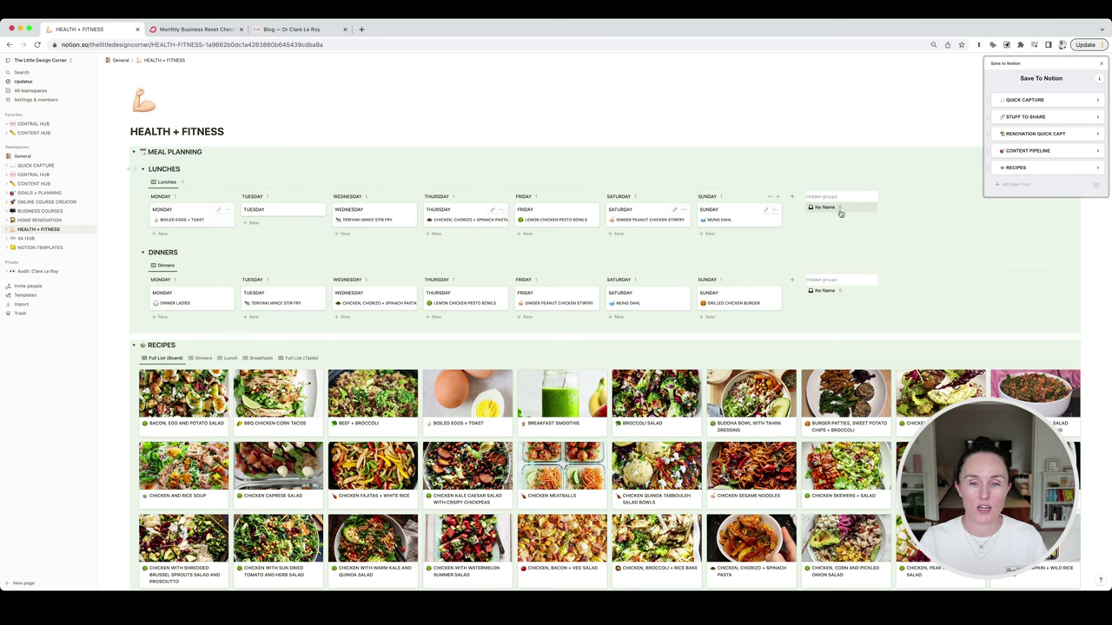
scroll(782, 227, "down", 1)
scroll(782, 226, "down", 2)
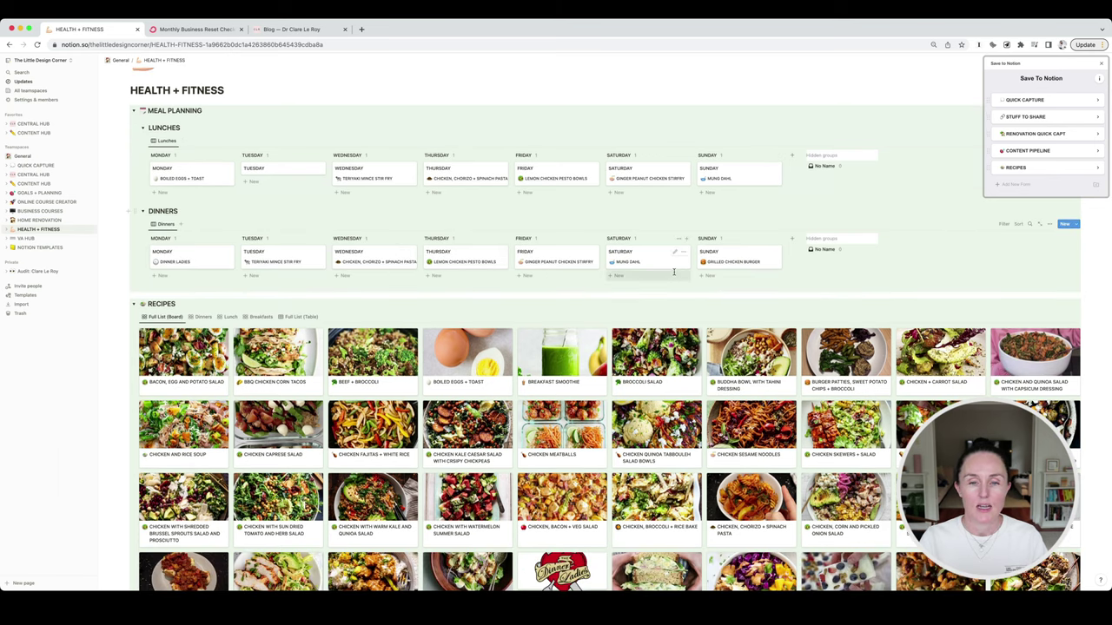
scroll(737, 286, "down", 2)
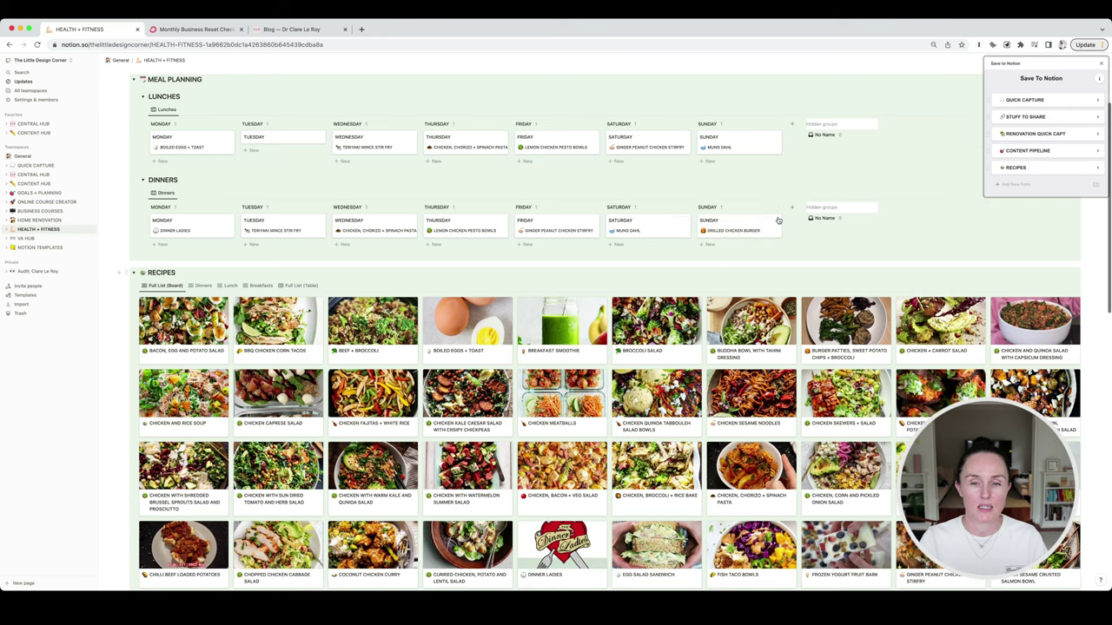
Check the Tuesday lunch card, link the Beef + Broccoli recipe to Tuesday in its Lunches relation, and close the recipe
left_click(281, 137)
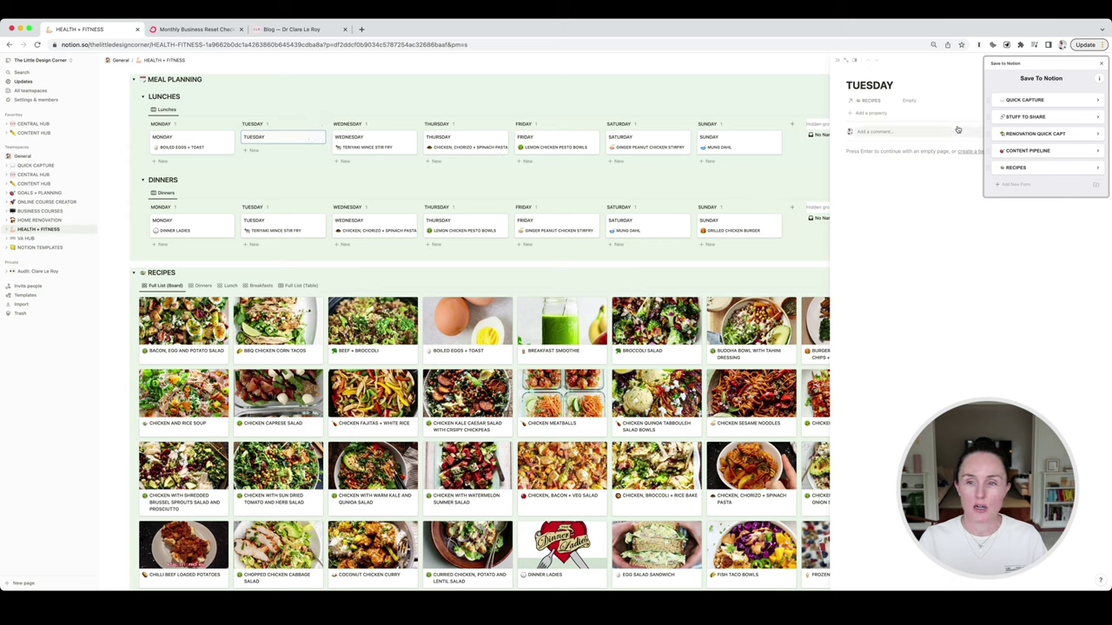
left_click(839, 60)
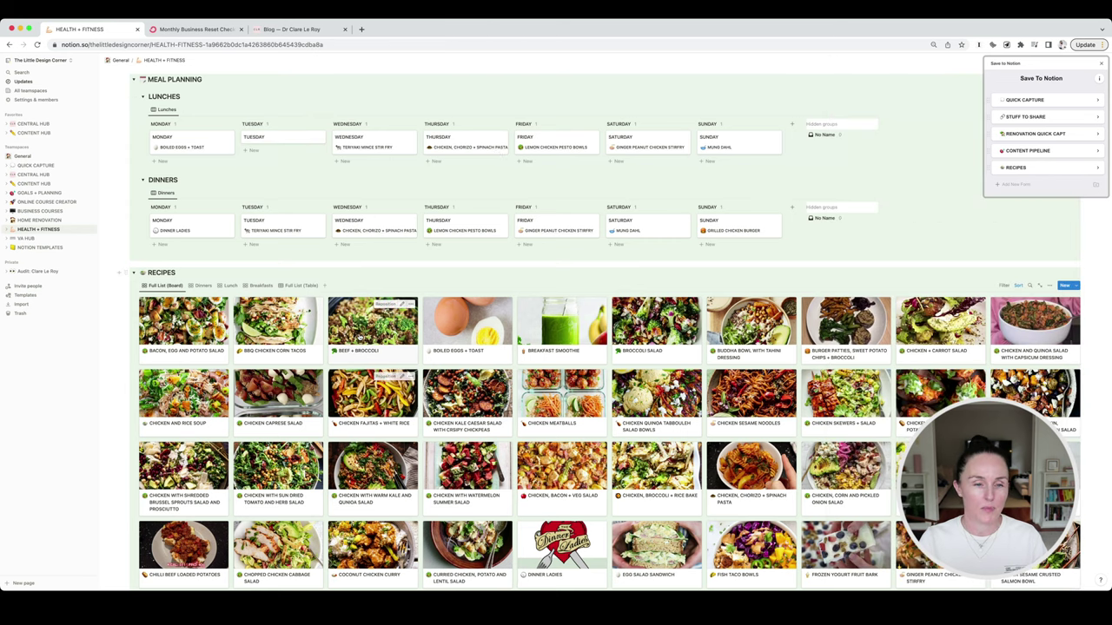
left_click(366, 347)
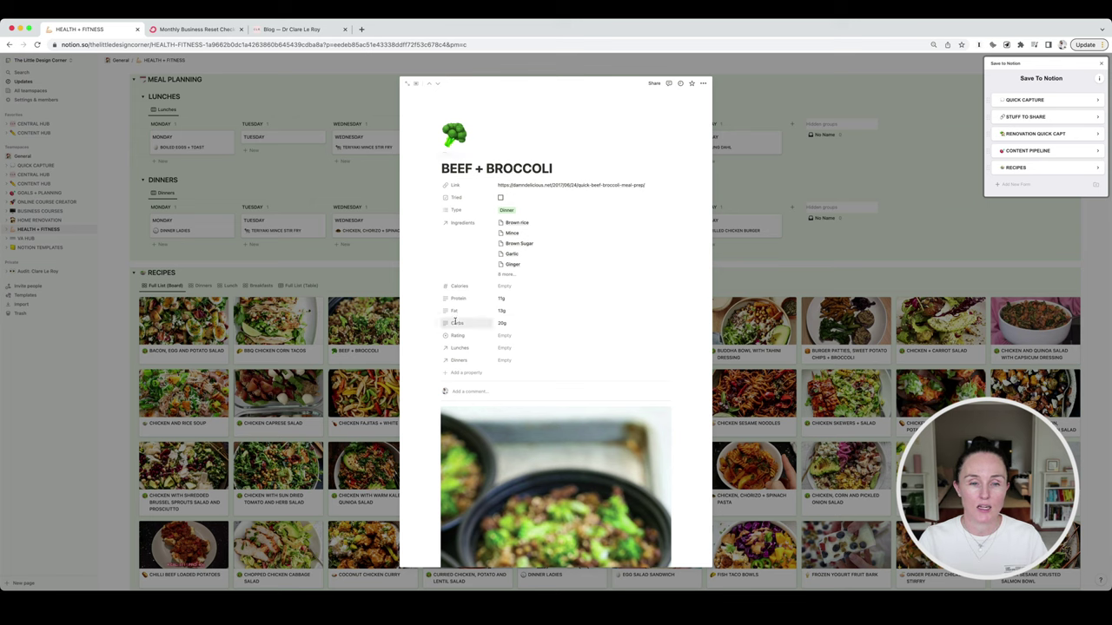
left_click(498, 349)
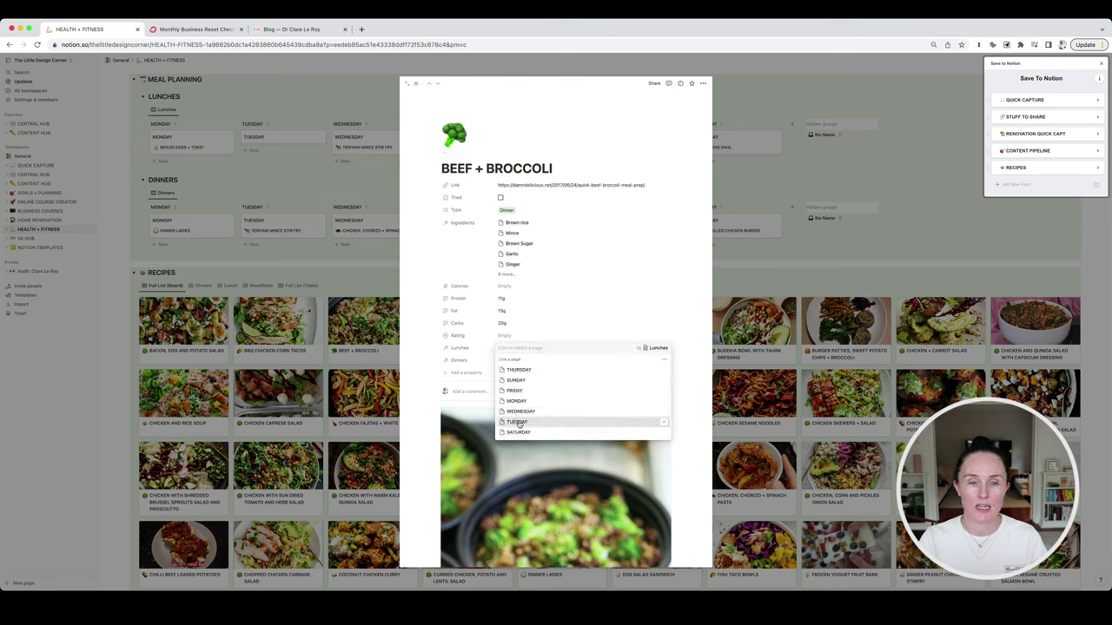
left_click(517, 421)
left_click(786, 254)
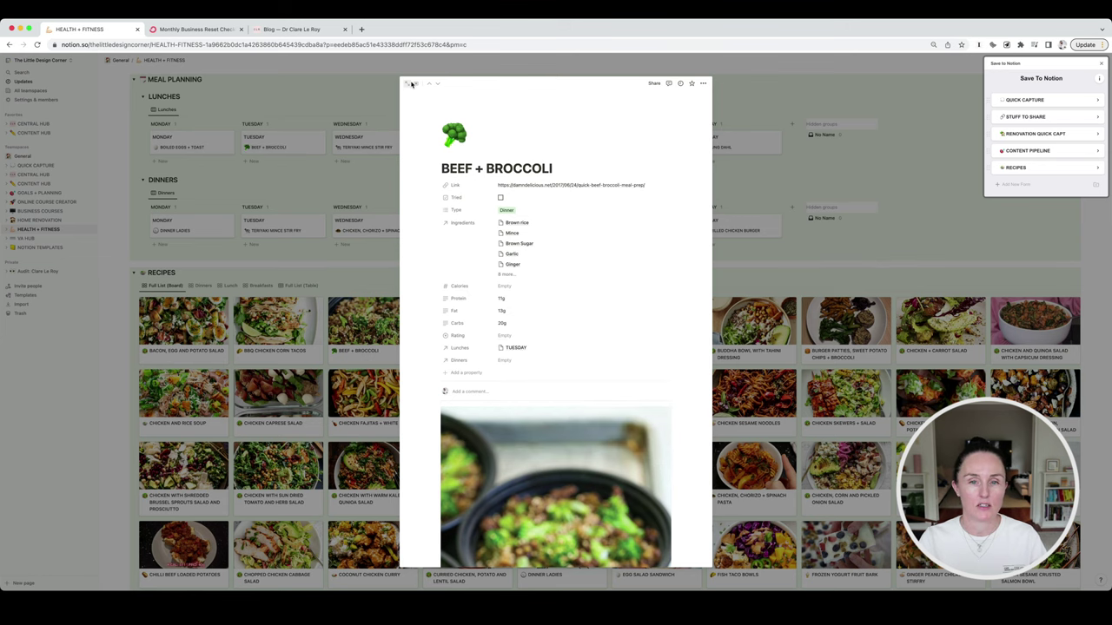
left_click(376, 82)
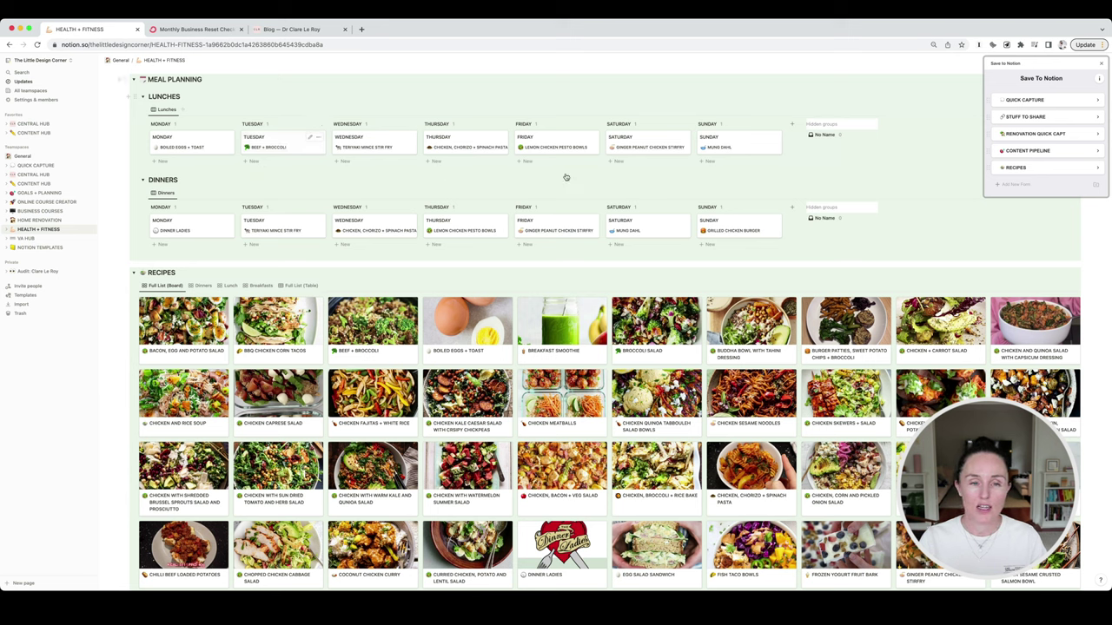
Browse the full Recipes gallery below the meal planning boards and return to its list of views
scroll(195, 156, "up", 1)
scroll(196, 155, "down", 2)
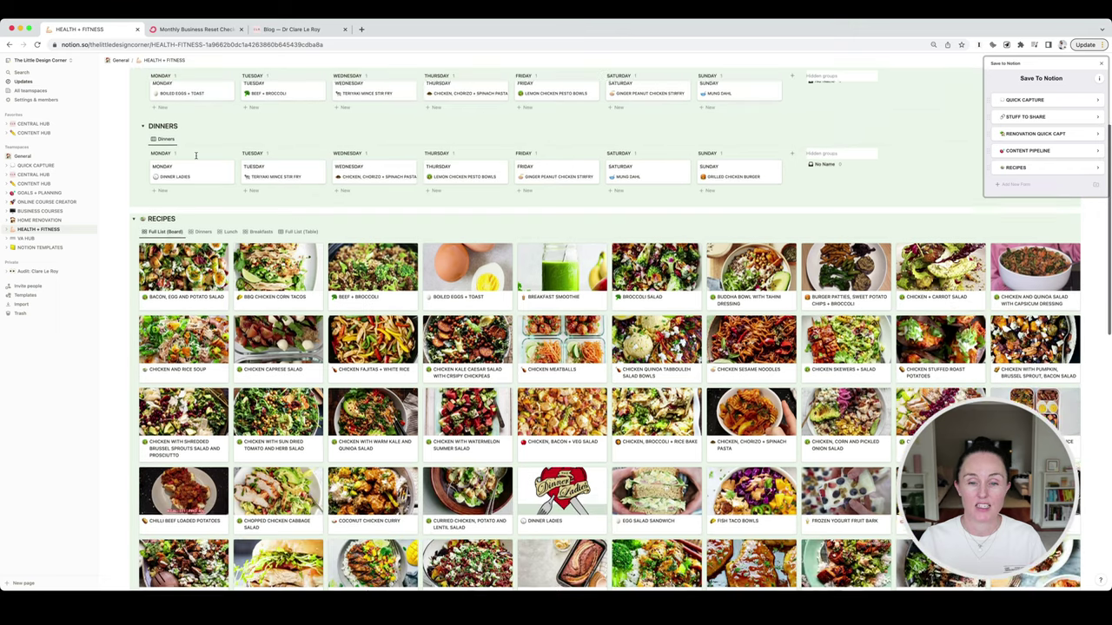
scroll(659, 401, "down", 5)
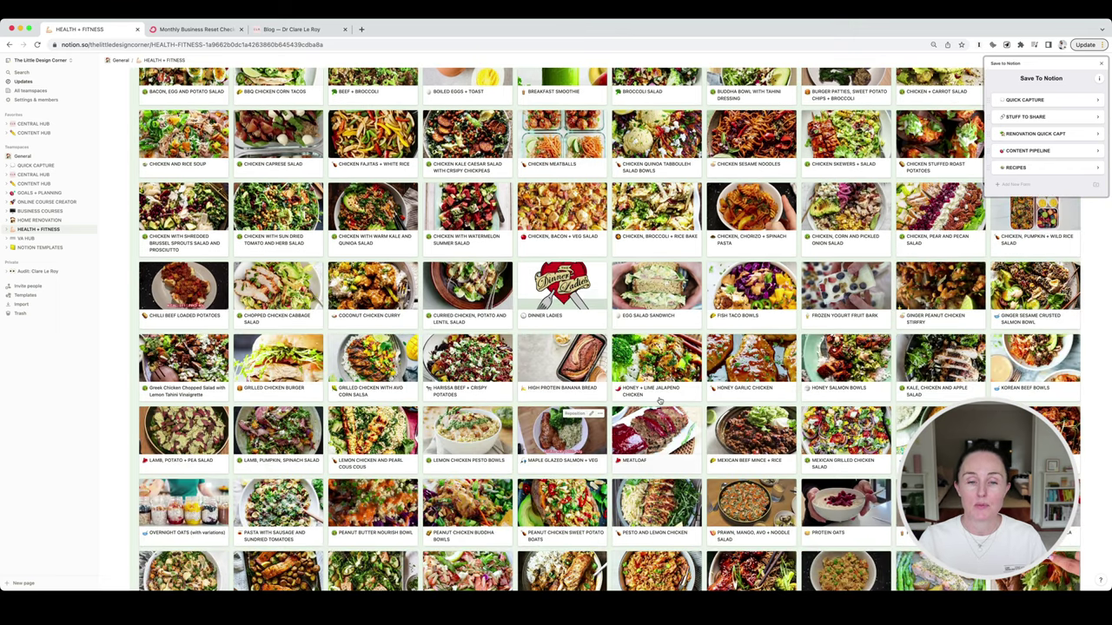
scroll(660, 400, "down", 5)
scroll(660, 402, "up", 2)
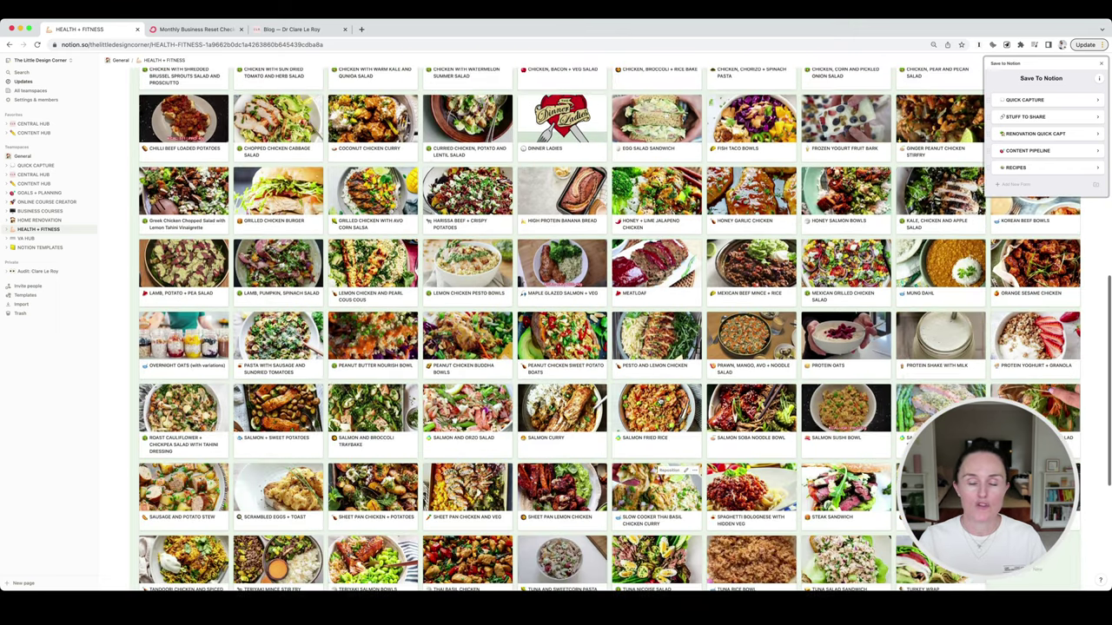
scroll(660, 402, "up", 2)
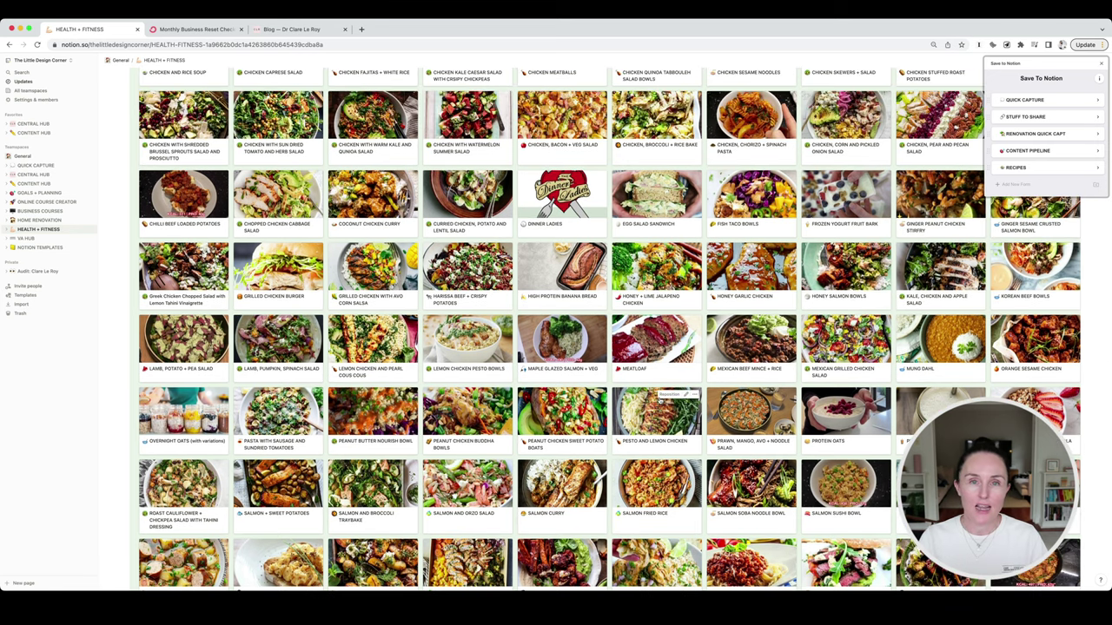
scroll(660, 399, "down", 3)
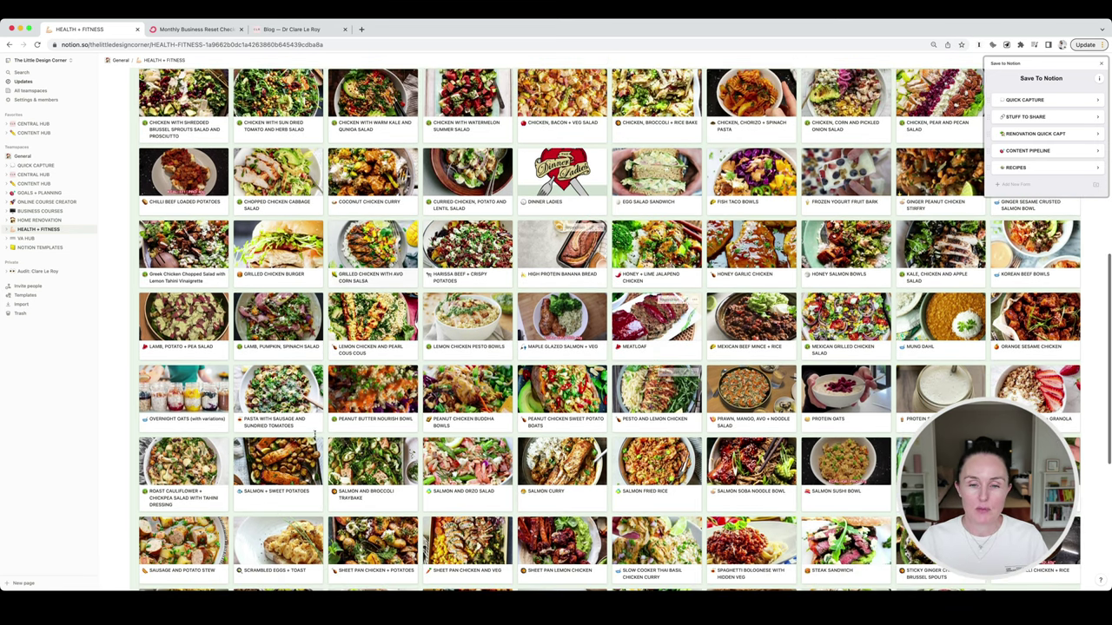
scroll(573, 382, "up", 10)
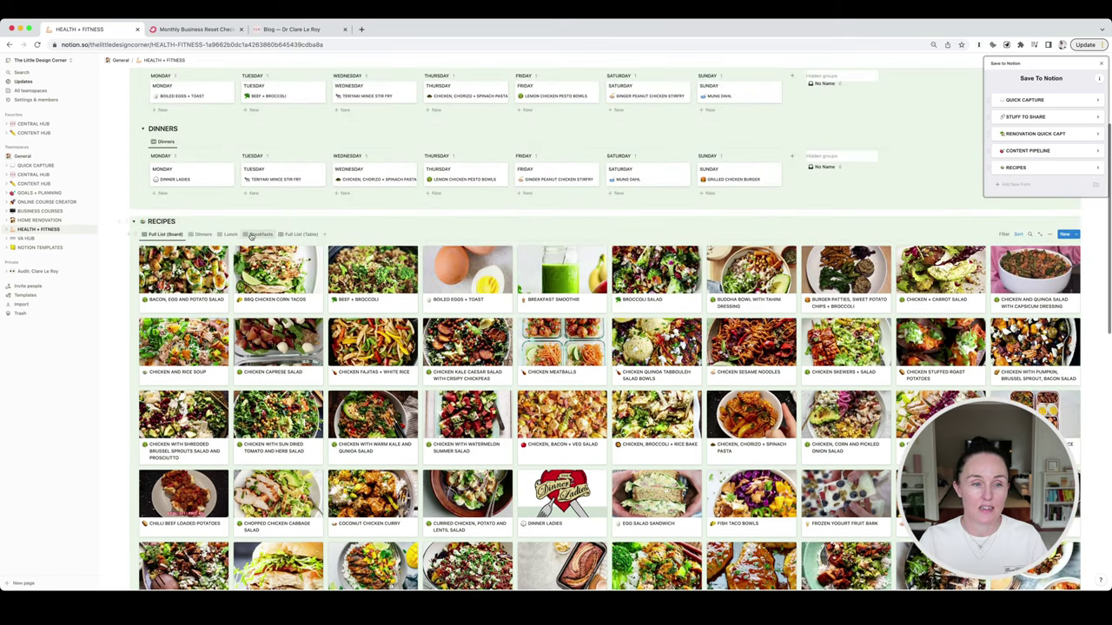
Open the Teriyaki Mince Stir Fry recipe from Tuesday's dinner card, view its linked ingredients, and close it
scroll(250, 236, "up", 1)
left_click(261, 235)
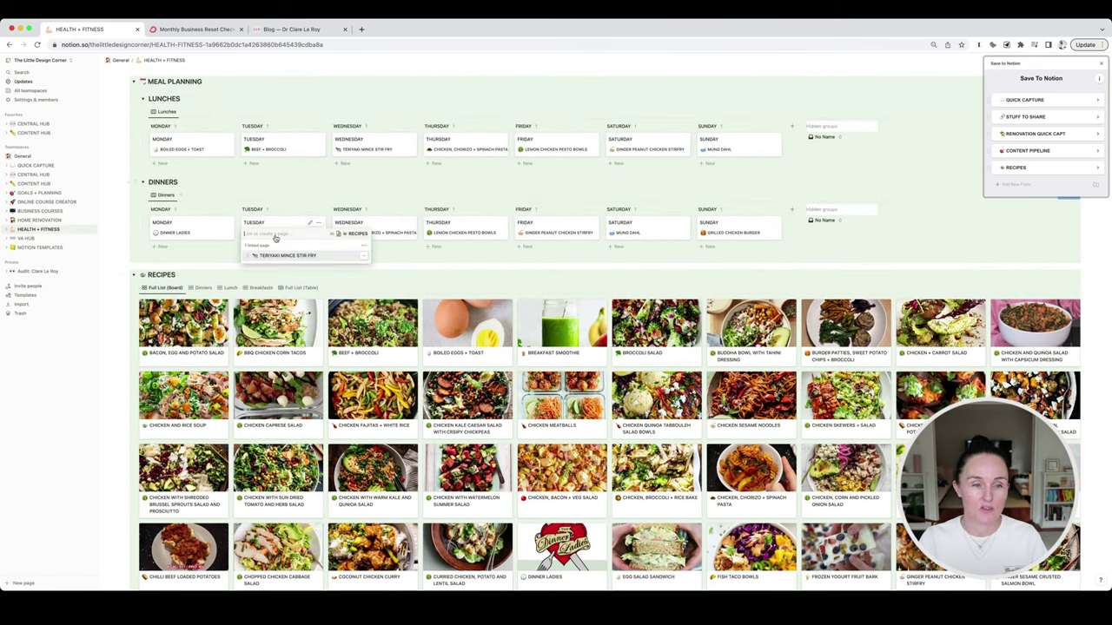
left_click(282, 256)
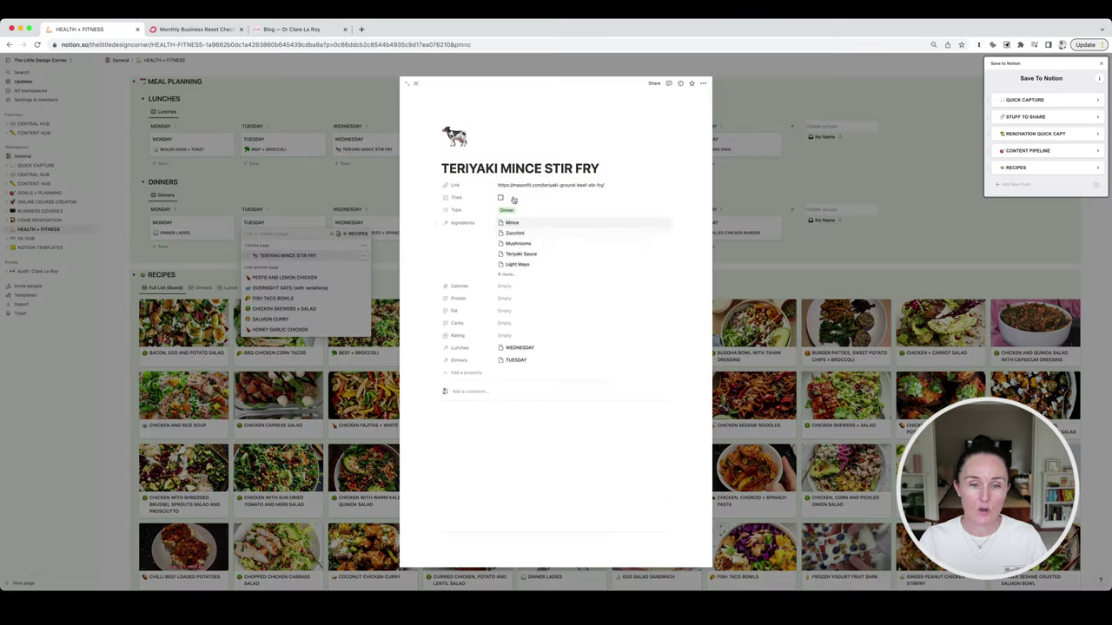
left_click(501, 277)
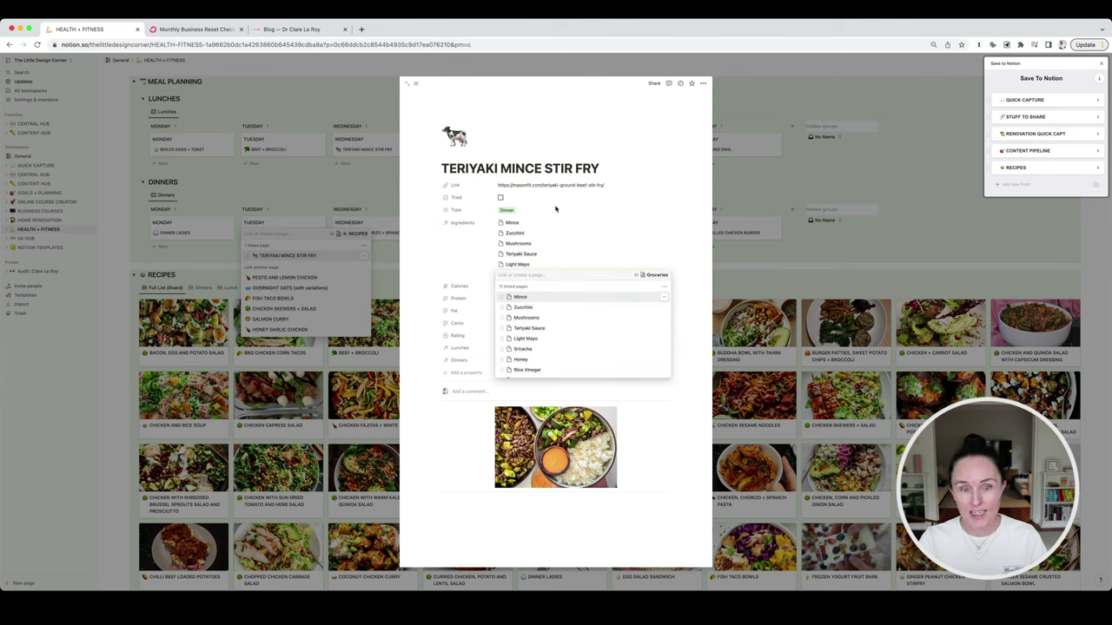
left_click(477, 249)
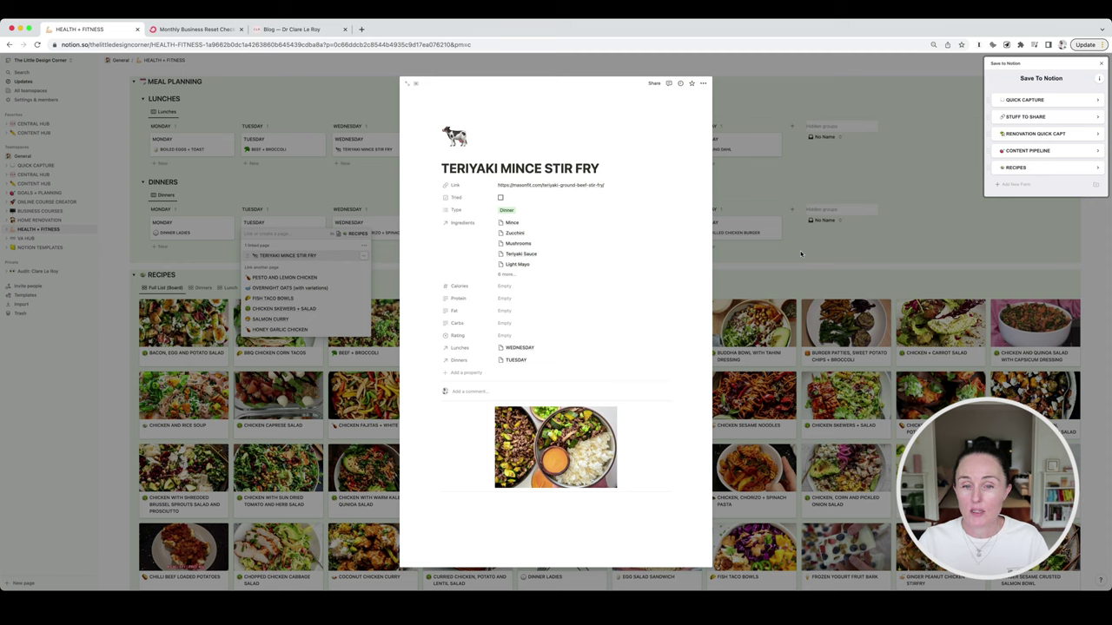
left_click(800, 253)
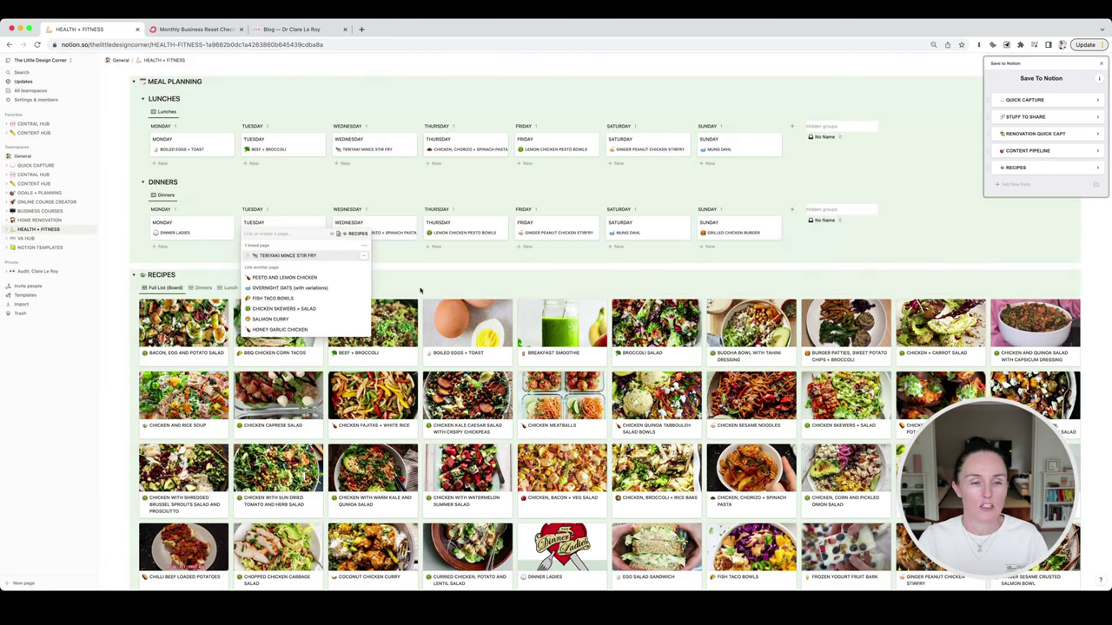
left_click(186, 252)
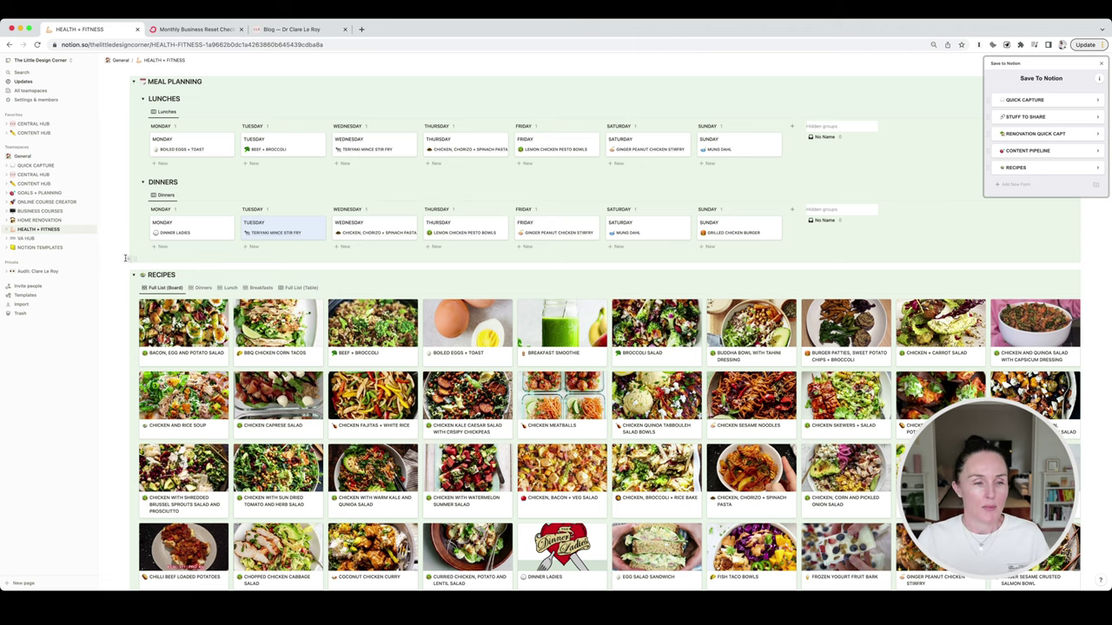
Look over the meal plan and recipe gallery again, and collapse the Meal Planning and Recipes sections
scroll(127, 258, "up", 2)
scroll(125, 258, "down", 2)
scroll(126, 258, "down", 3)
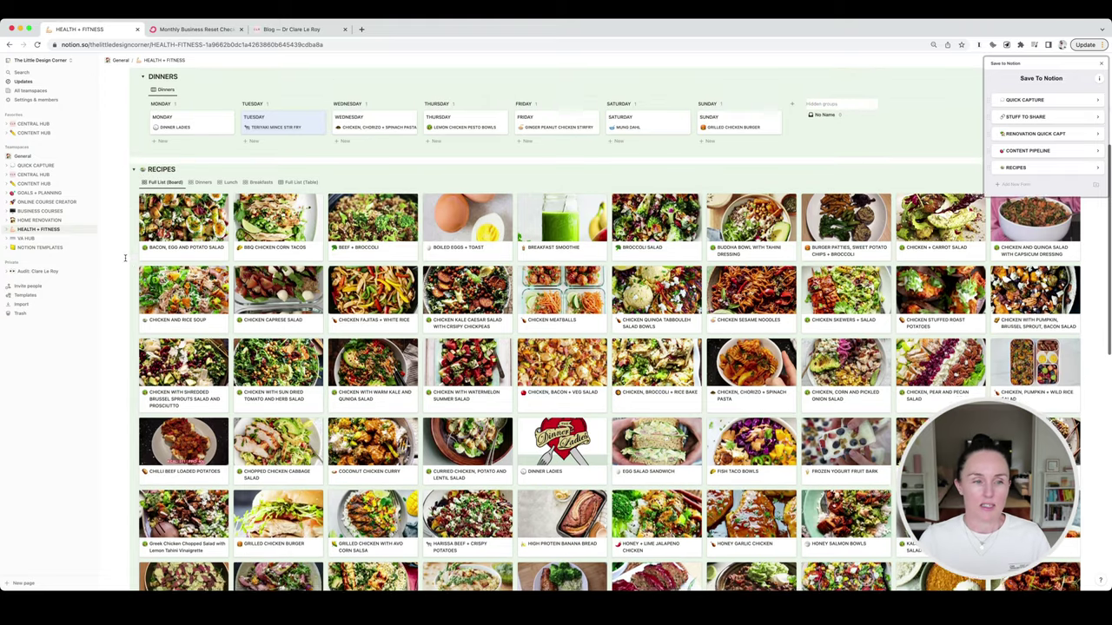
scroll(127, 252, "up", 3)
scroll(140, 132, "up", 2)
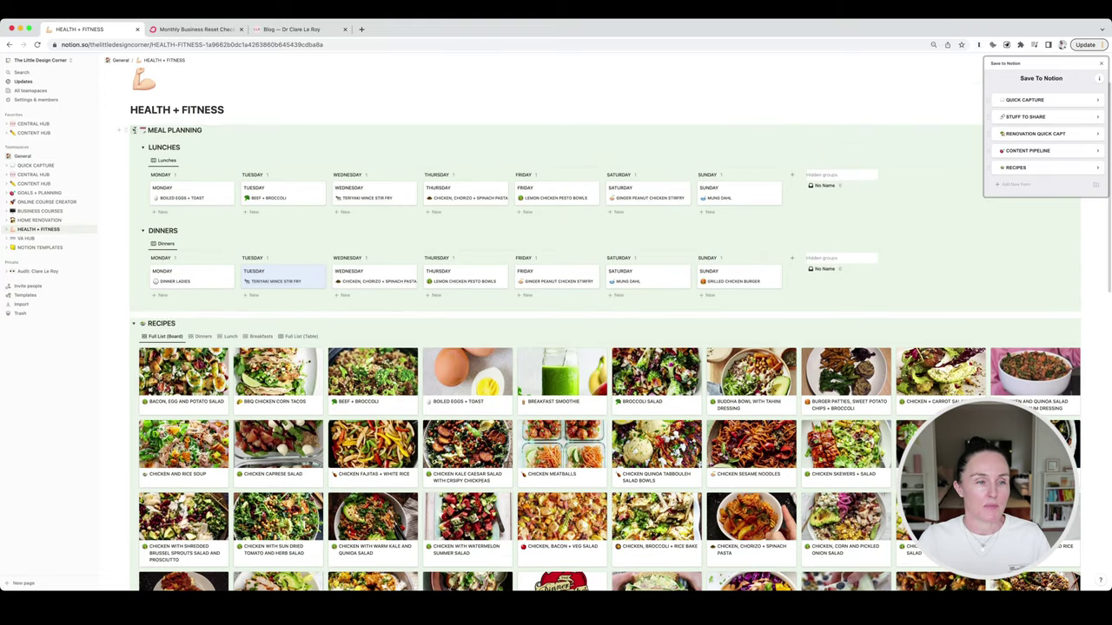
left_click(133, 129)
left_click(133, 147)
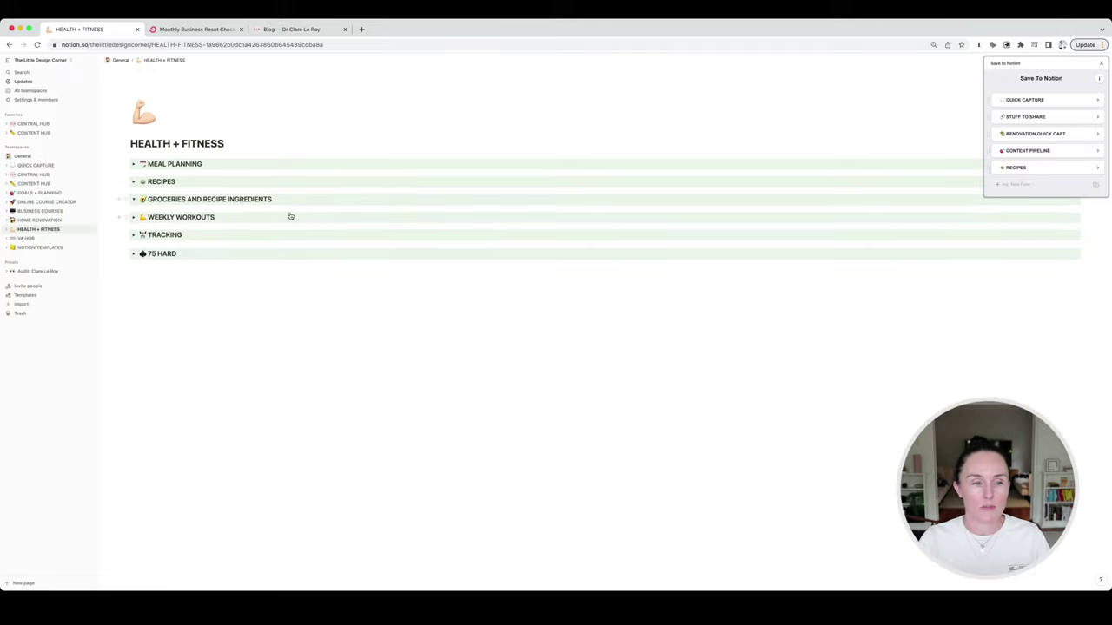
View the Shopping List under Groceries and Recipe Ingredients and the Weekly Workouts board, collapsing each section after viewing
key("ctrl+Return")
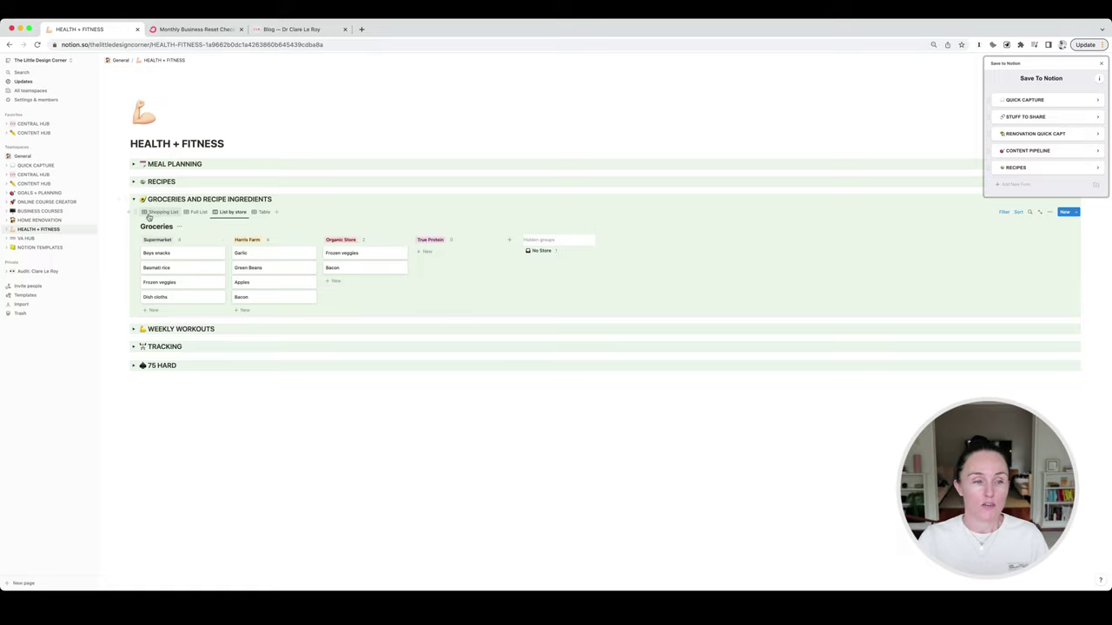
left_click(153, 213)
scroll(153, 215, "down", 1)
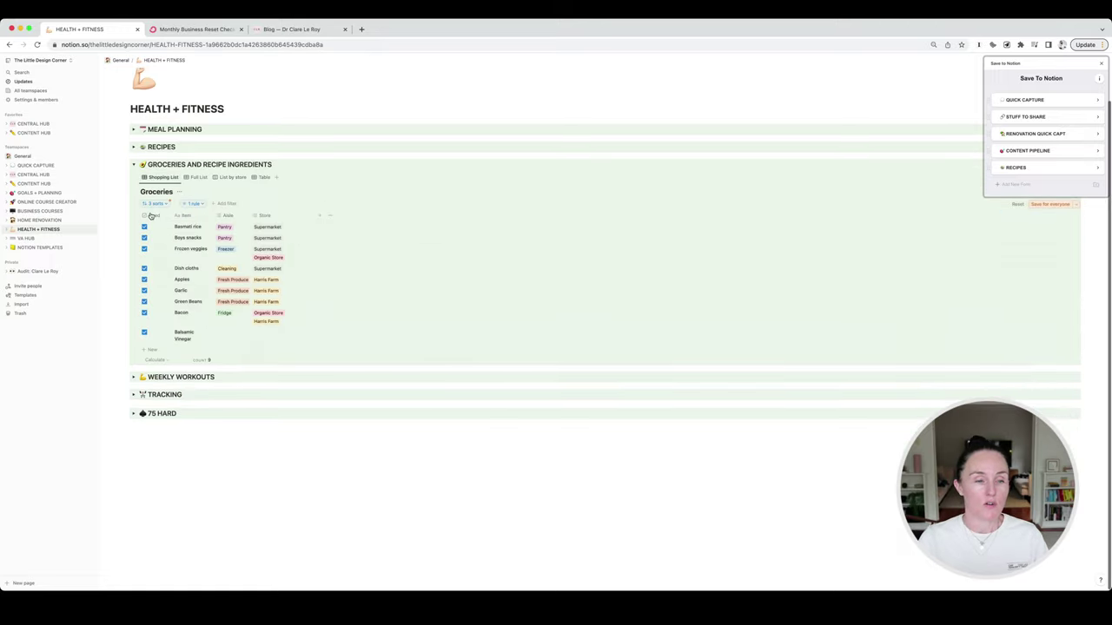
left_click(135, 165)
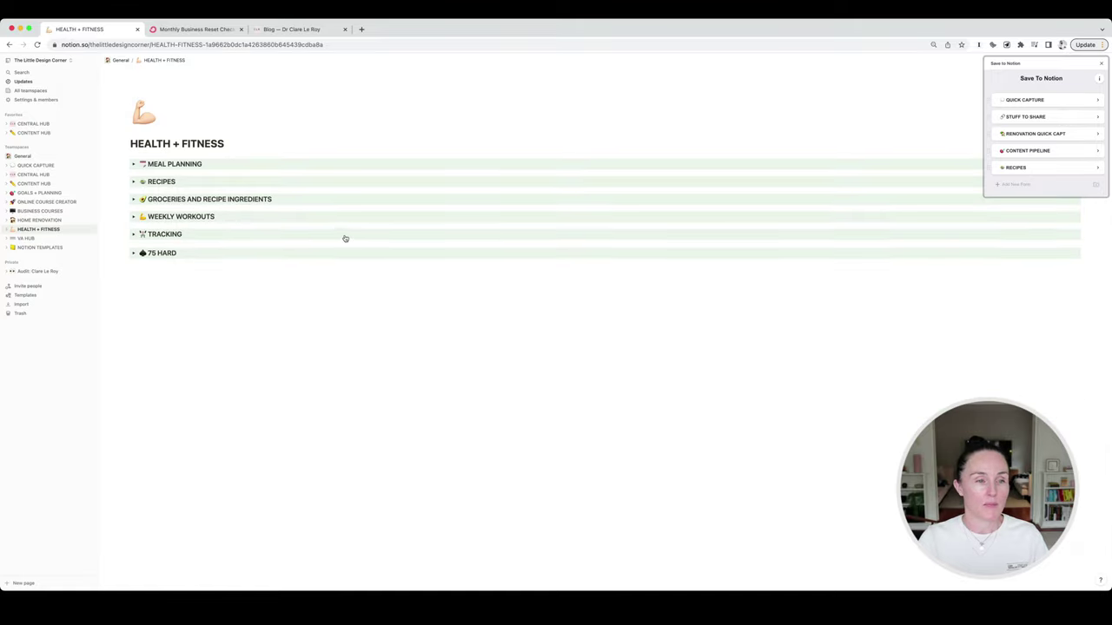
left_click(133, 218)
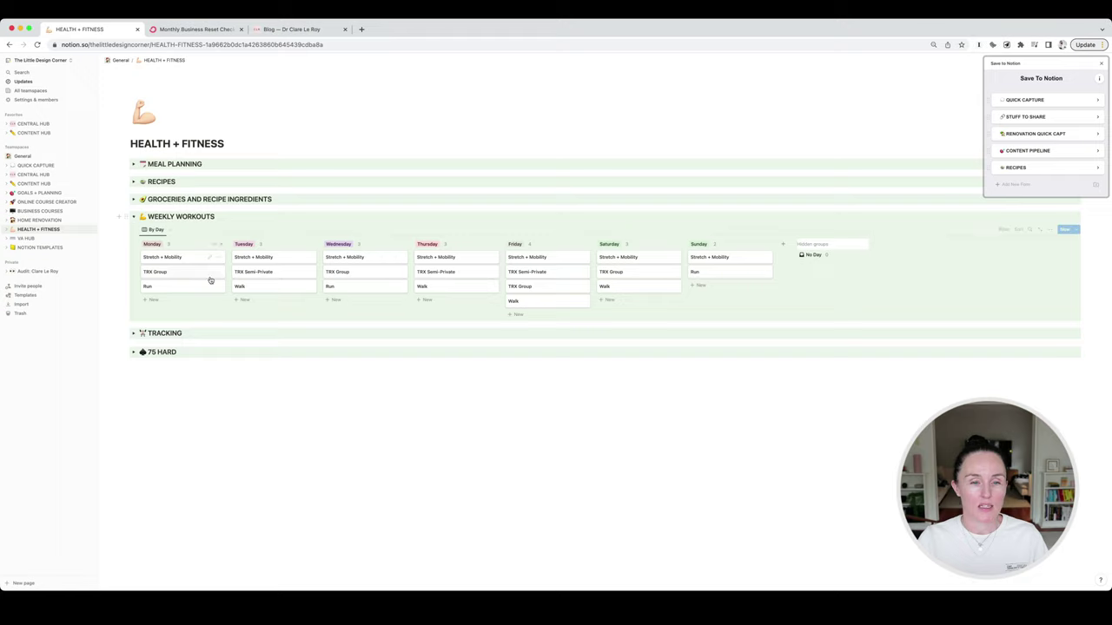
left_click(133, 216)
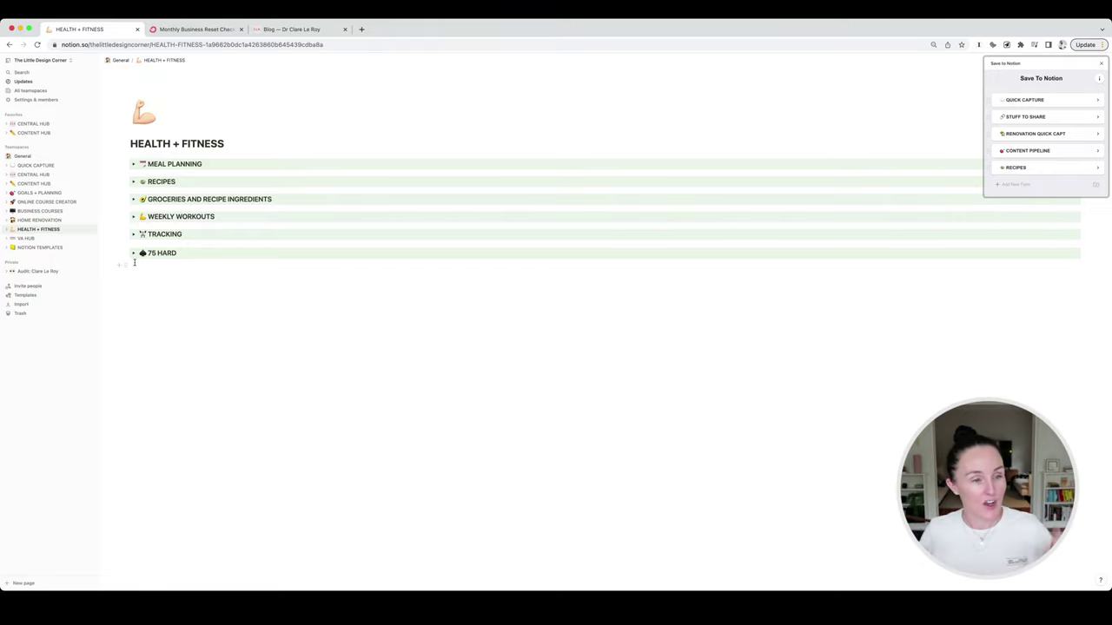
Open the VA Hub page and examine its brand values, business links, resources and VA Tasks table
left_click(39, 238)
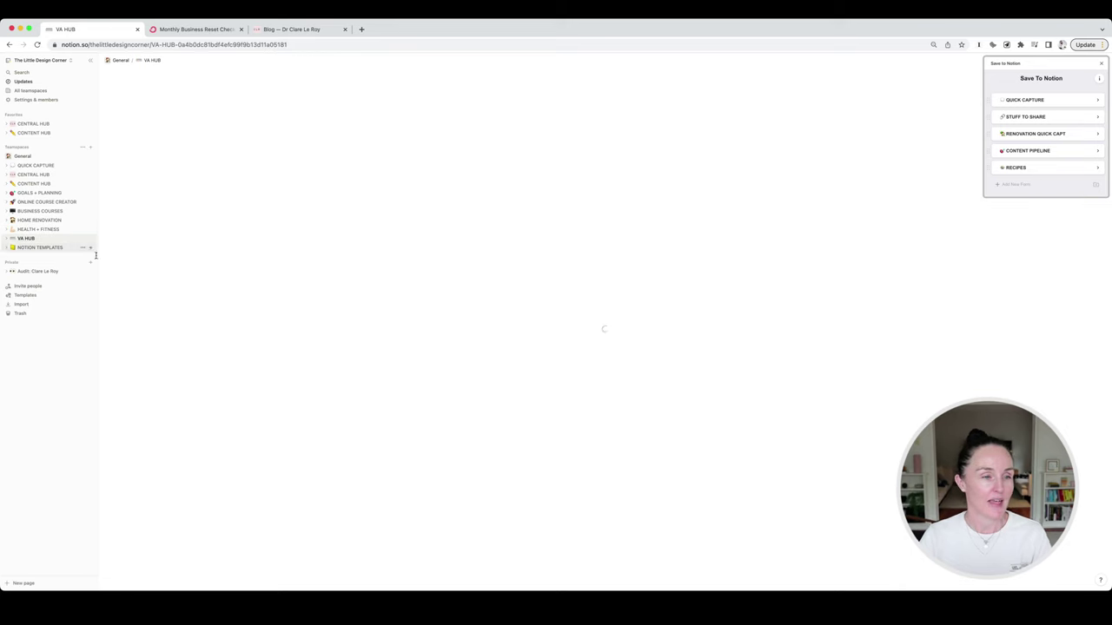
scroll(402, 331, "down", 12)
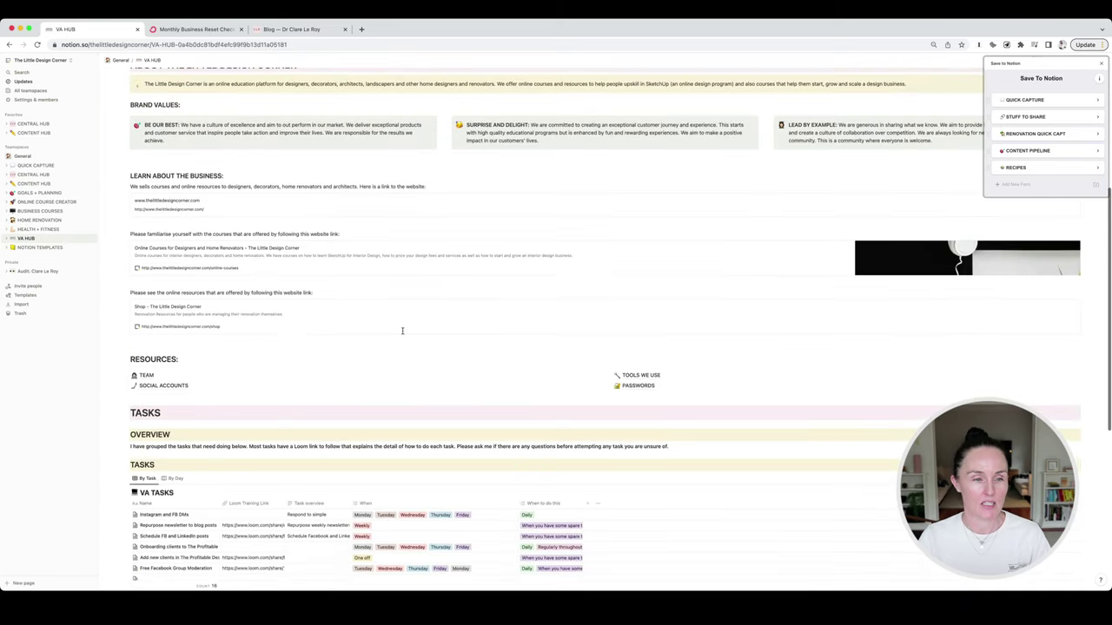
scroll(402, 330, "up", 12)
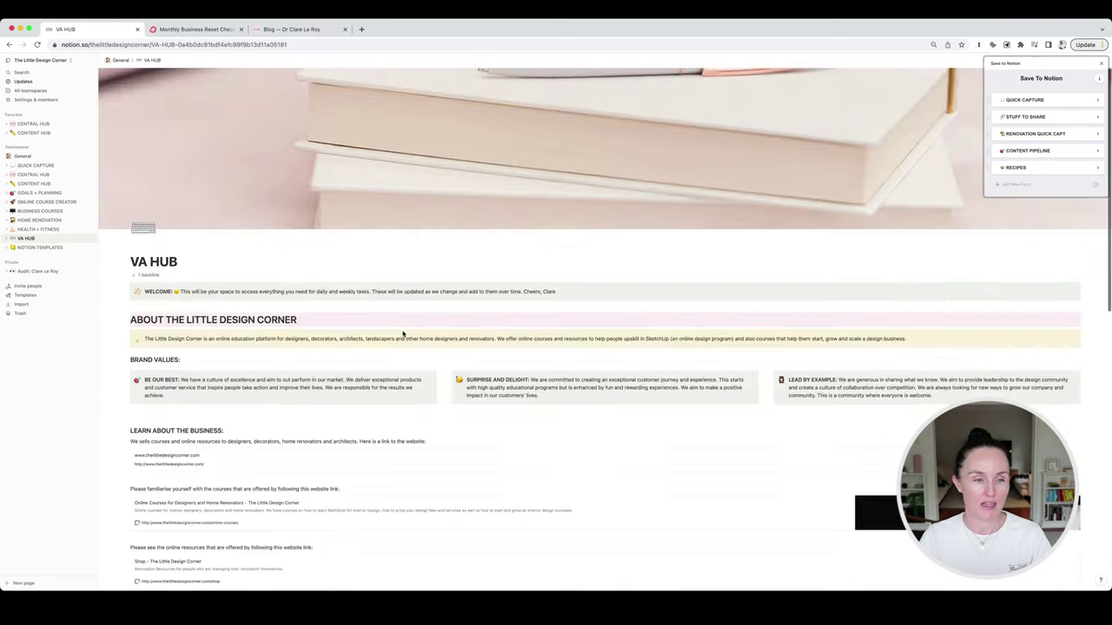
scroll(402, 332, "down", 2)
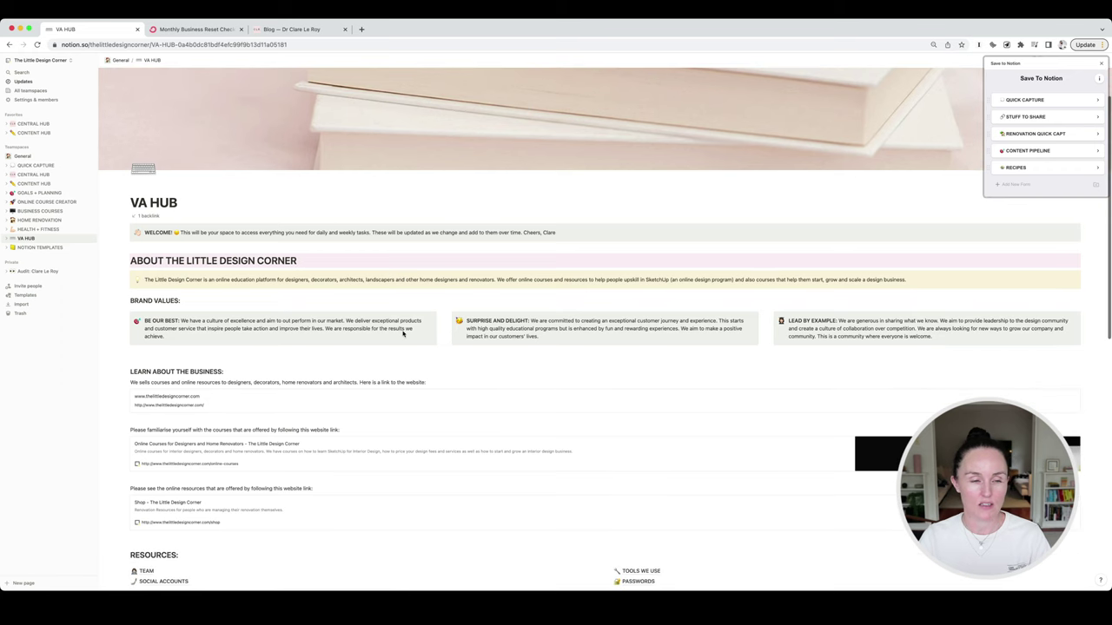
scroll(402, 331, "down", 8)
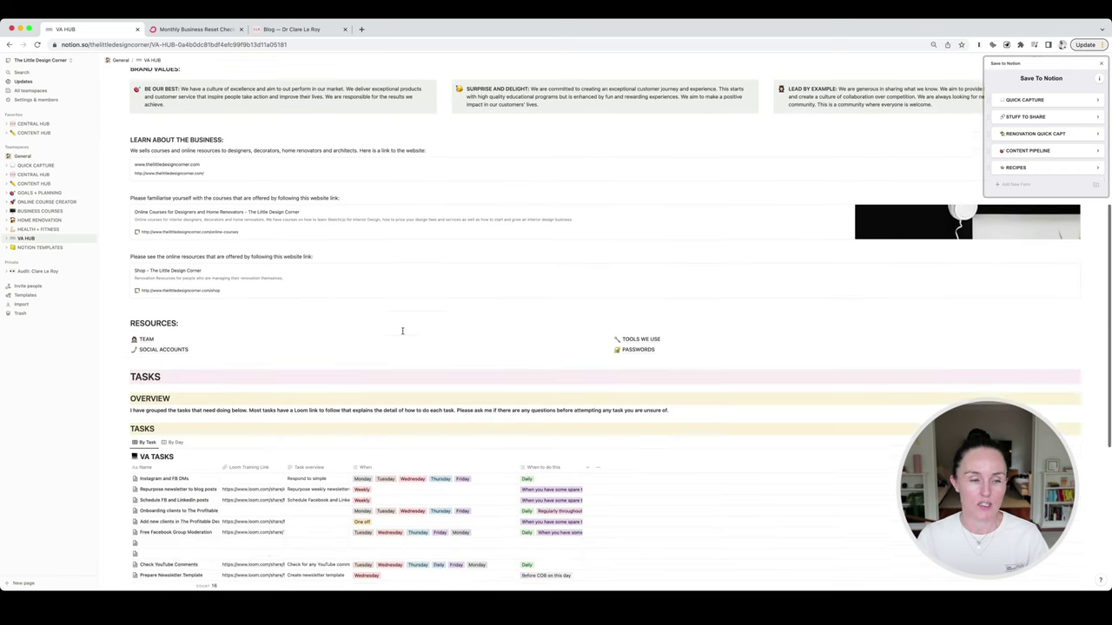
scroll(402, 331, "down", 3)
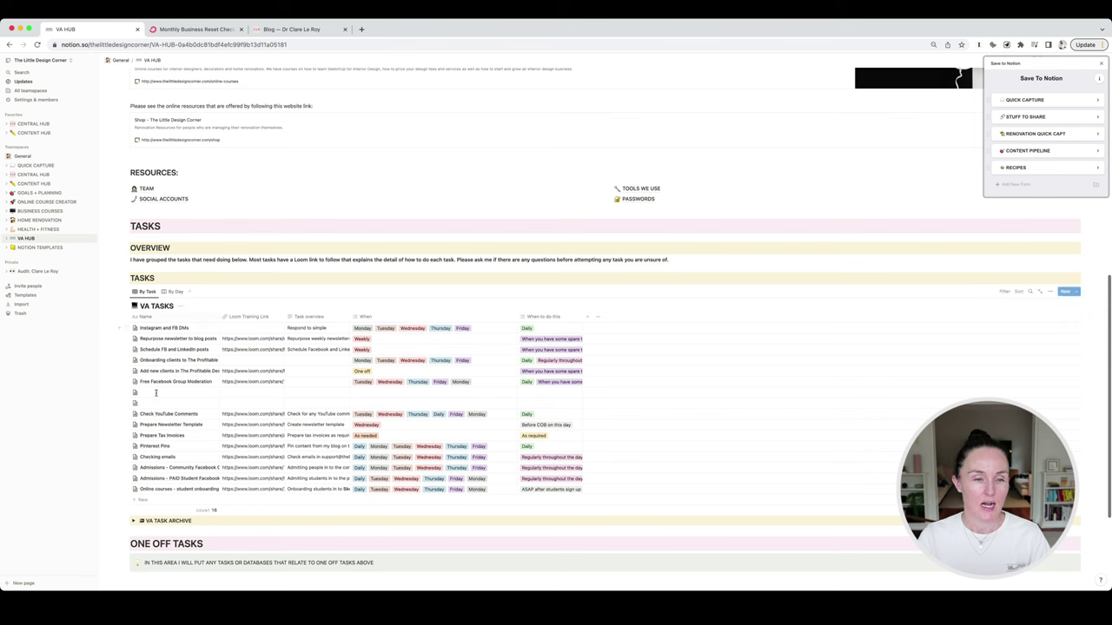
scroll(261, 409, "up", 10)
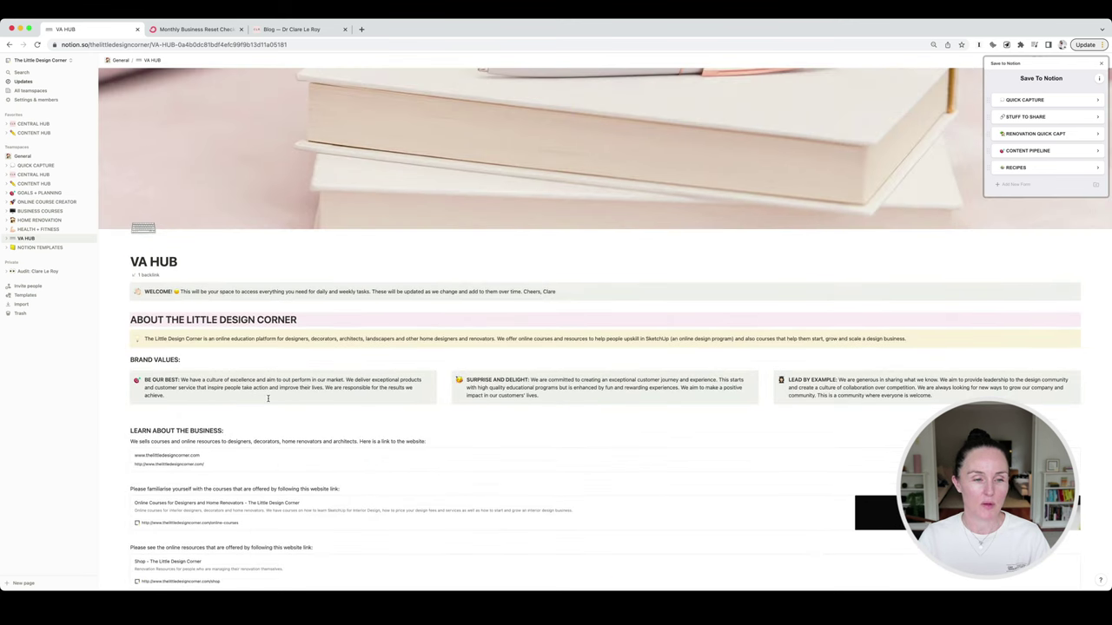
scroll(267, 399, "down", 1)
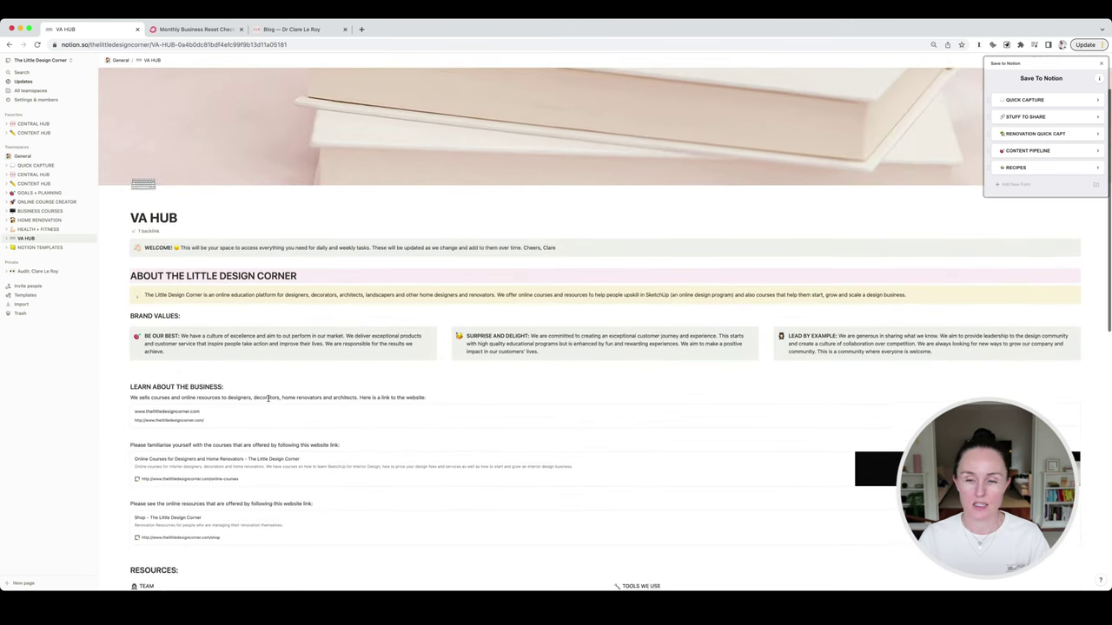
scroll(268, 399, "down", 2)
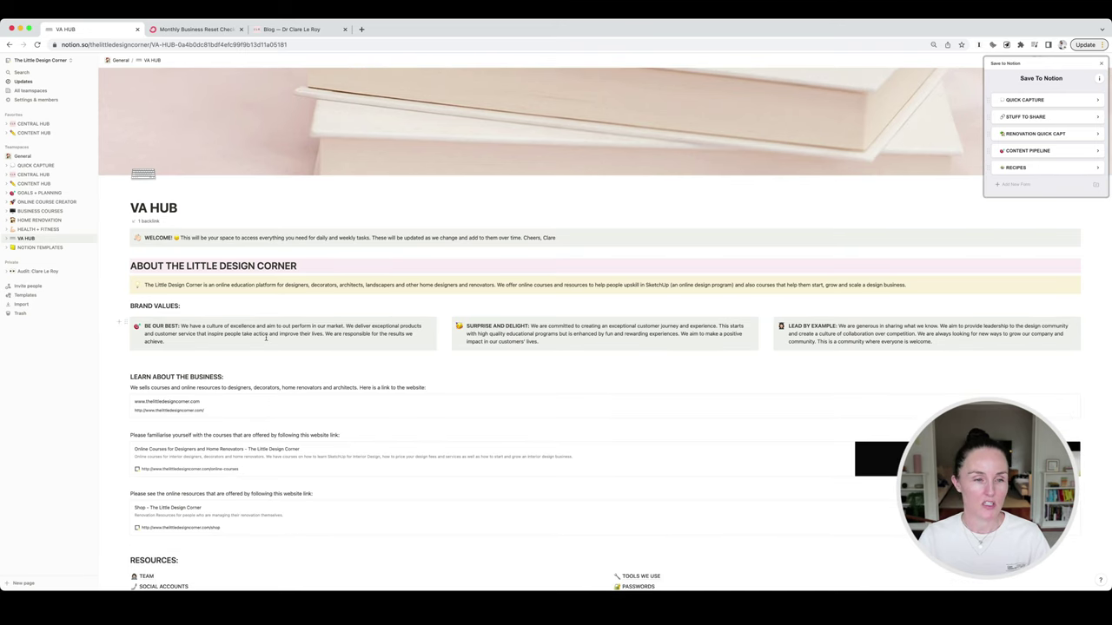
scroll(266, 338, "up", 2)
Open the Monthly Review template from Notion Templates, show the Monthly Business Reset Checklist page's web address, and return to the template
left_click(43, 248)
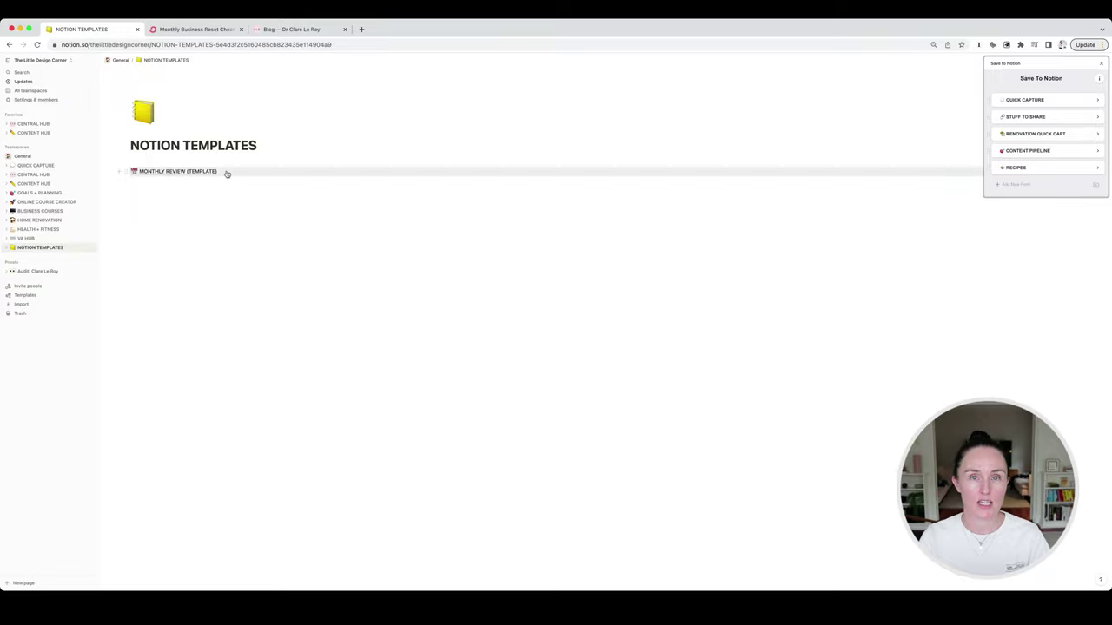
left_click(146, 172)
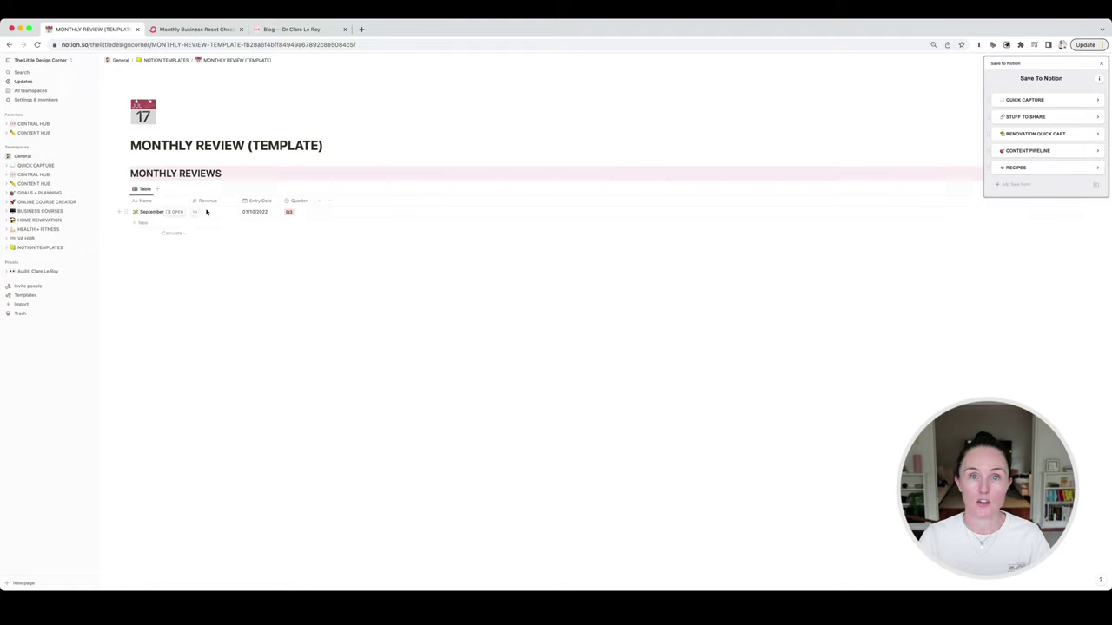
left_click(198, 30)
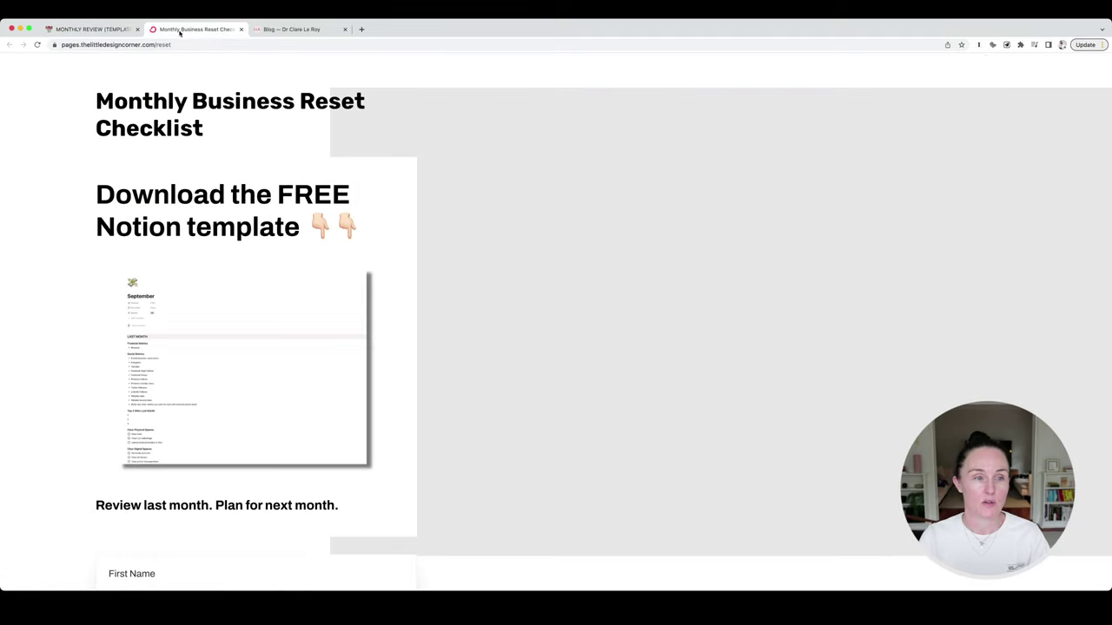
left_click(178, 44)
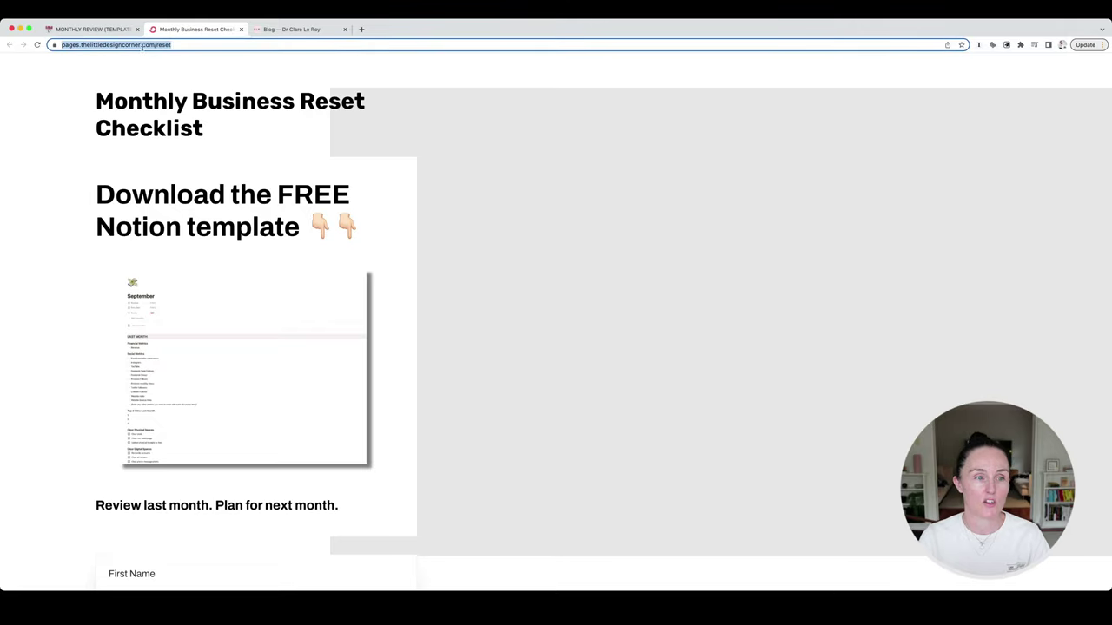
left_click(70, 32)
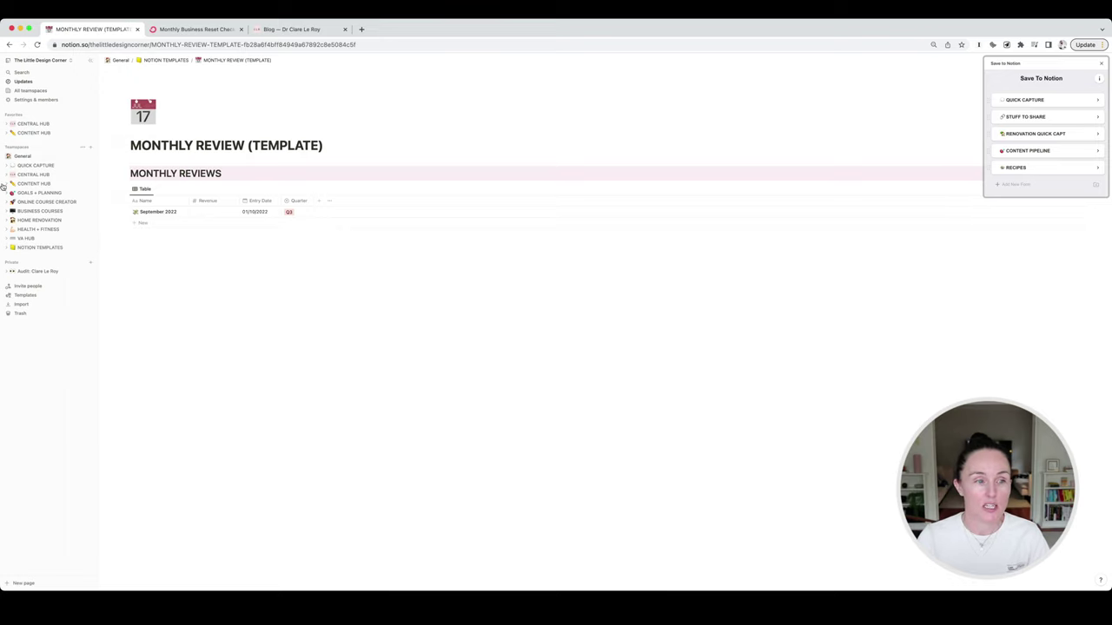
Open the Central Hub page and look over its sections down to Business Areas and Retired Content
left_click(33, 175)
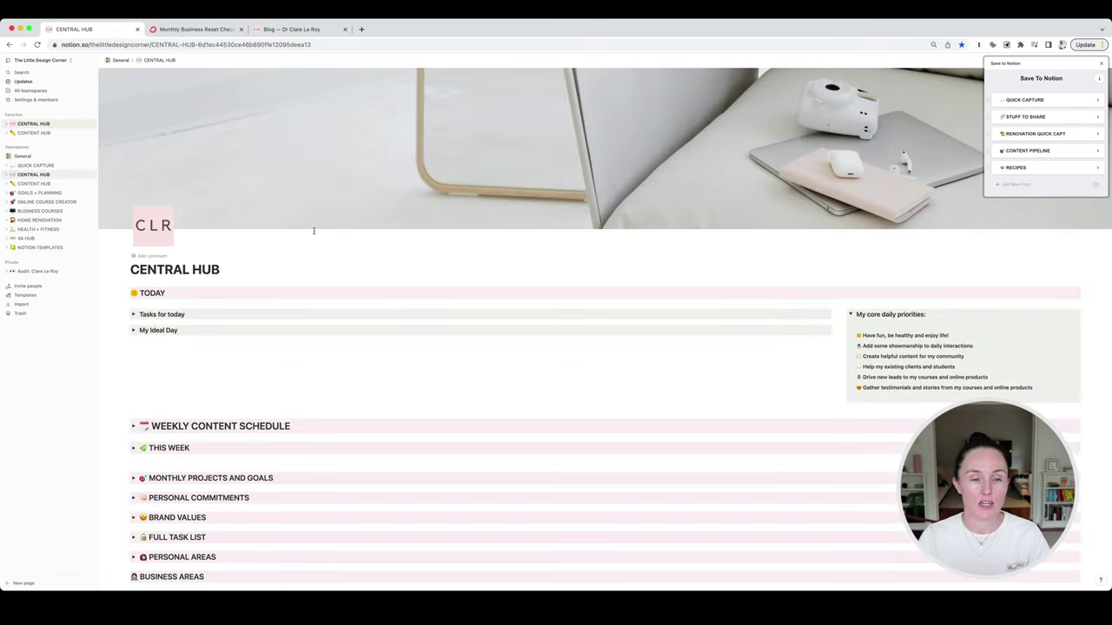
scroll(314, 230, "down", 3)
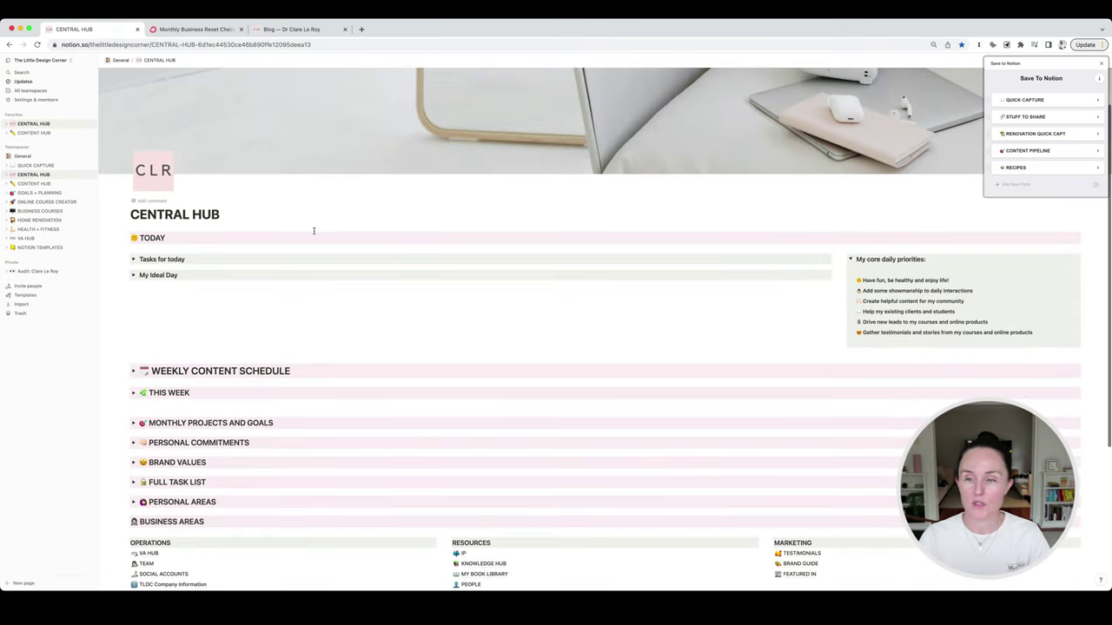
scroll(314, 230, "down", 3)
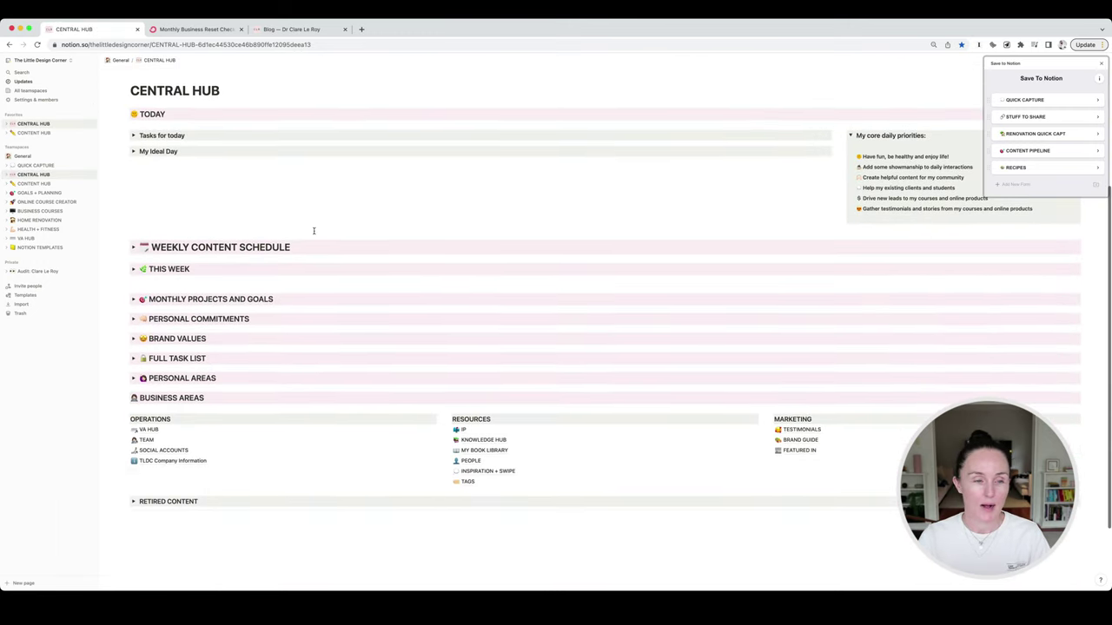
scroll(314, 230, "up", 5)
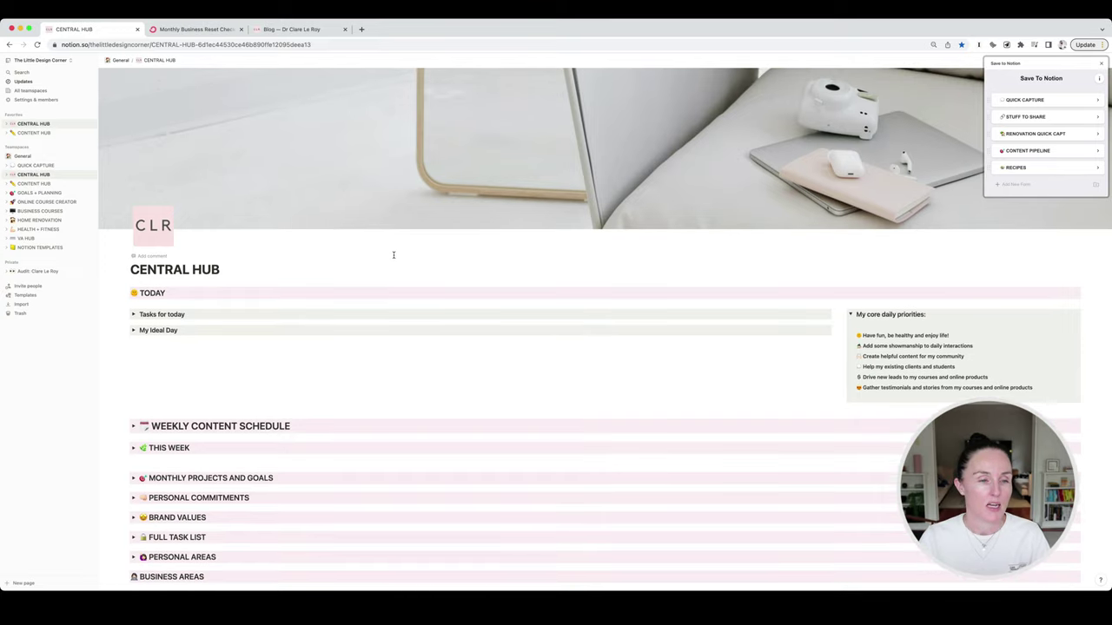
Expand the Tasks for today list in the Today section of the Central Hub and view it
scroll(396, 255, "down", 2)
scroll(395, 257, "down", 4)
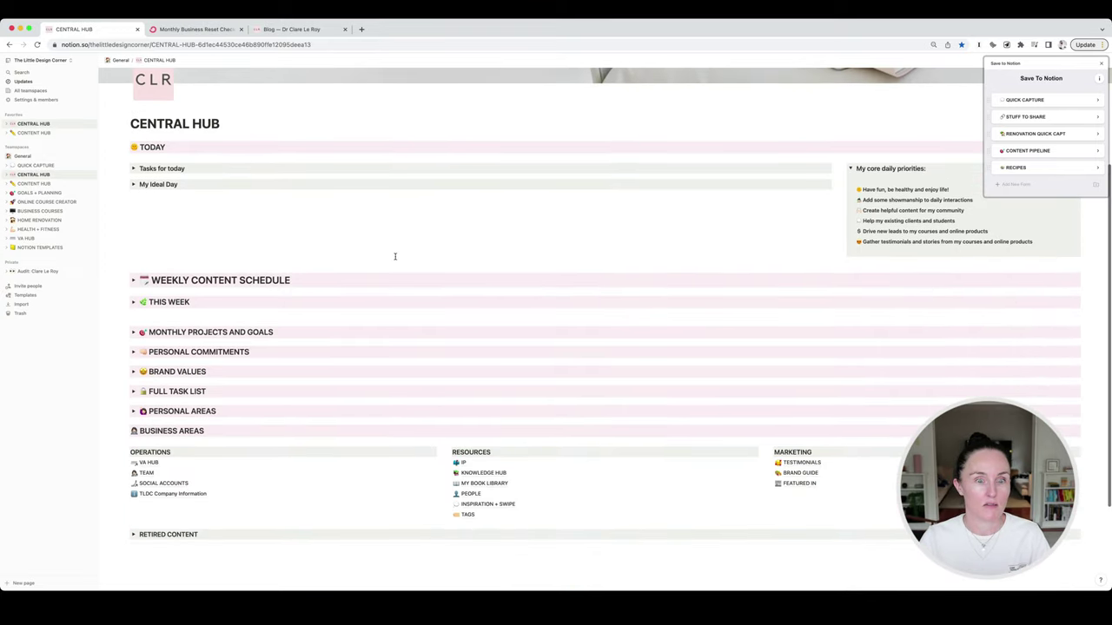
scroll(395, 257, "up", 4)
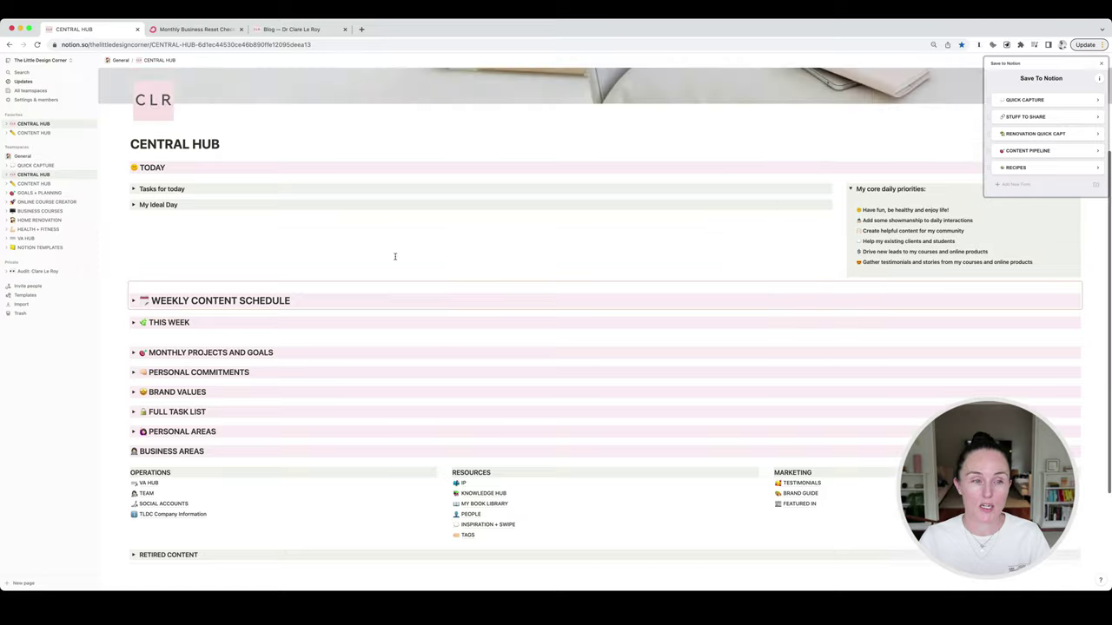
left_click(133, 270)
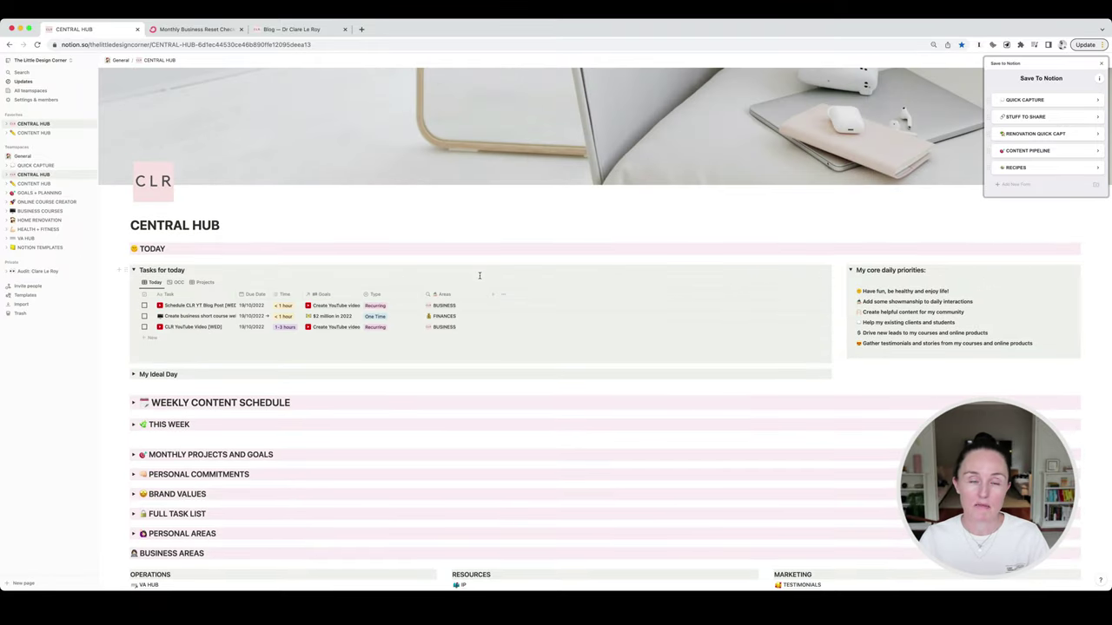
scroll(493, 239, "up", 2)
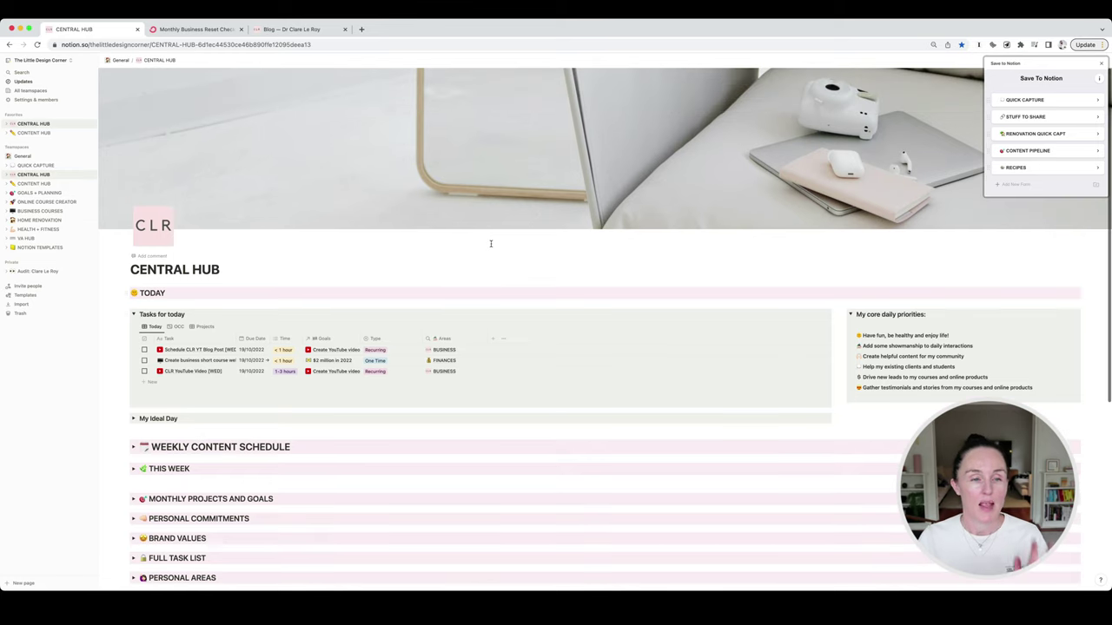